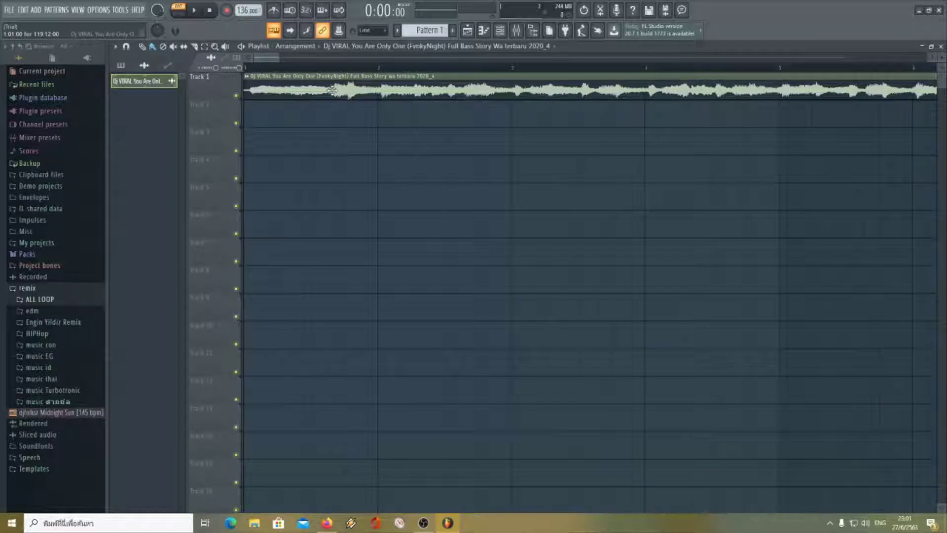
Step: Switch to song mode and play the opening of the track with a wider span of the playlist in view
key("l")
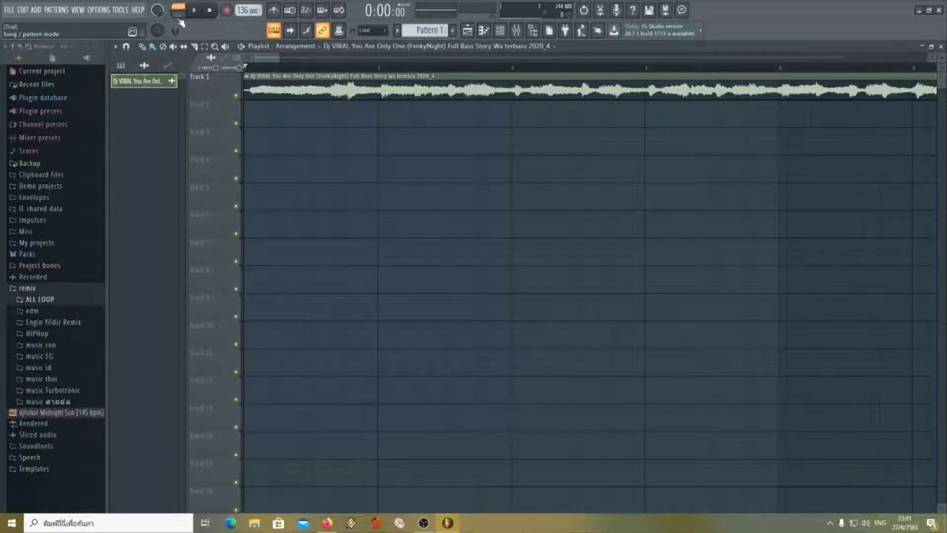
key("space")
left_click_drag(279, 57, 340, 59)
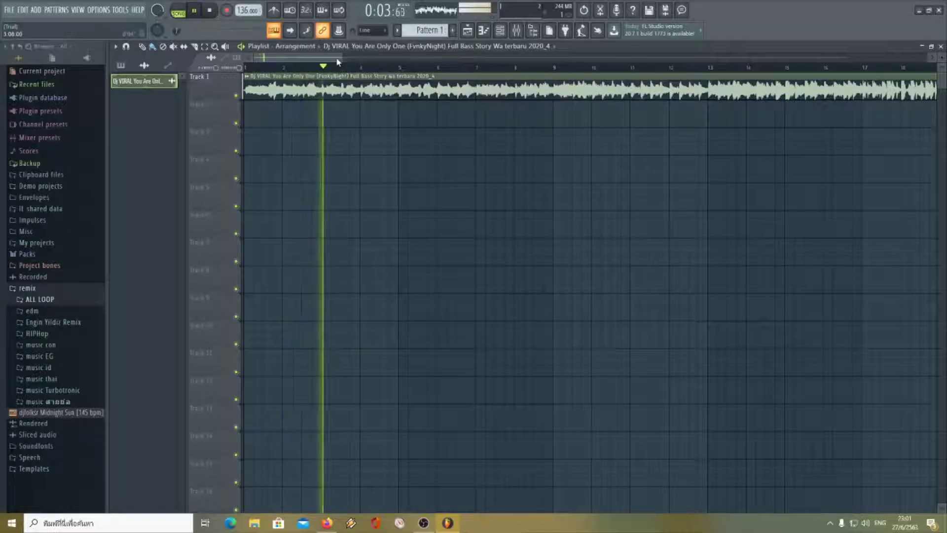
key("space")
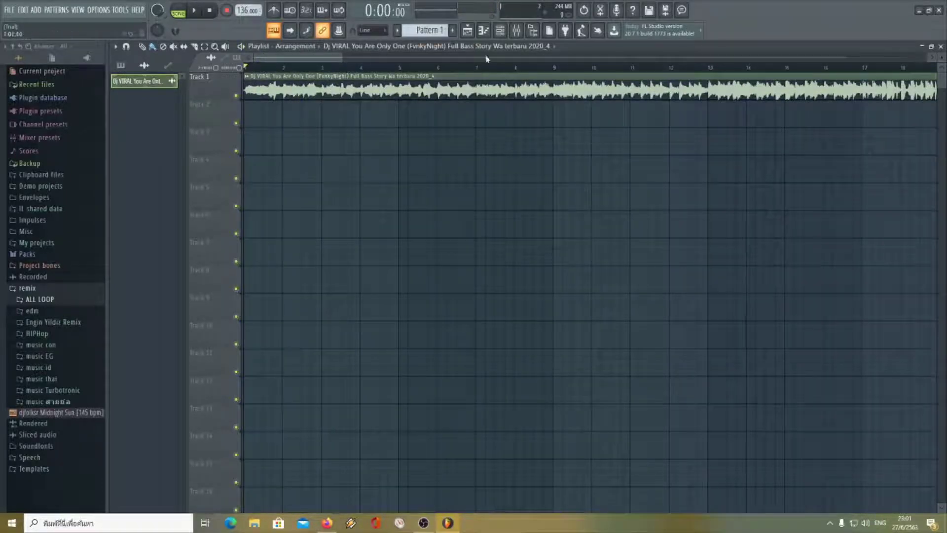
Step: Open the Edison audio editor on the master mixer track, close it, and return to the playlist
left_click(518, 32)
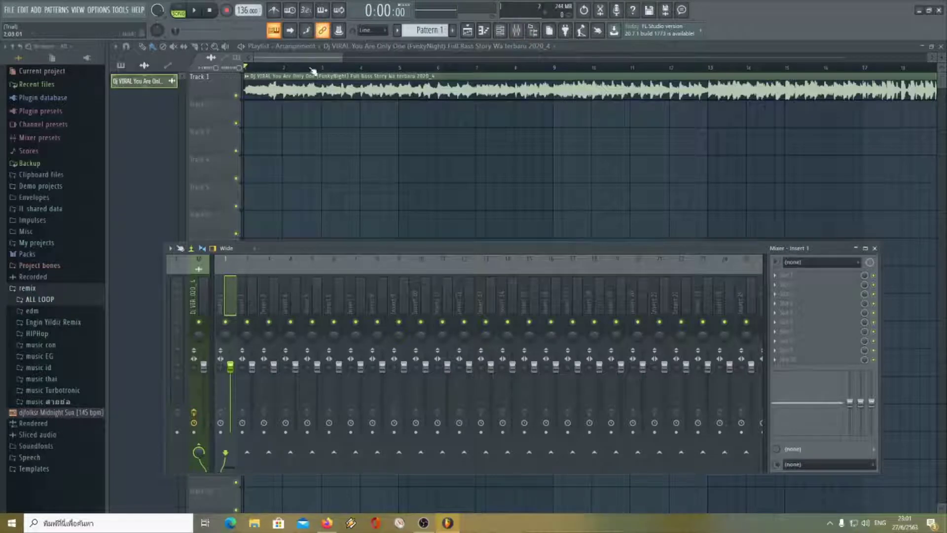
left_click(600, 11)
left_click(500, 121)
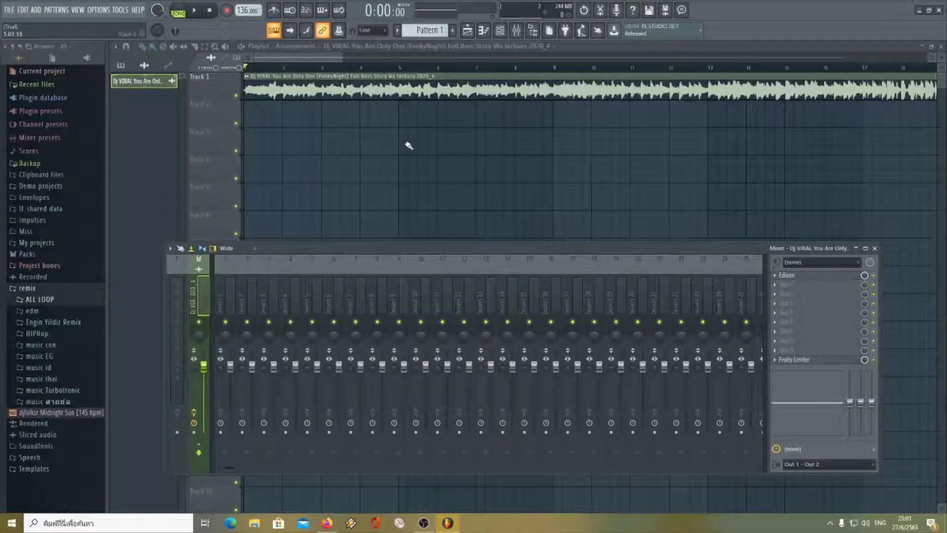
left_click(336, 89)
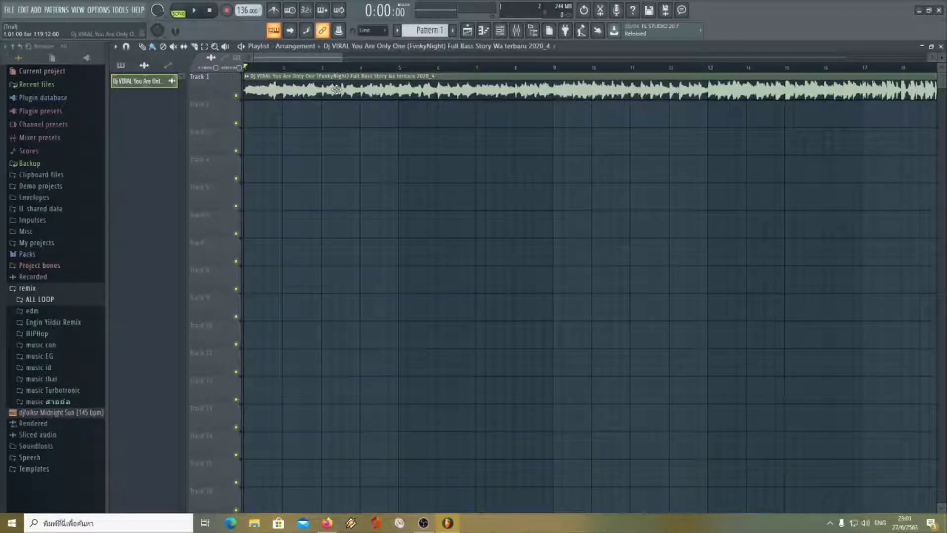
Step: Route the song's audio channel to mixer Insert 1
left_click(517, 30)
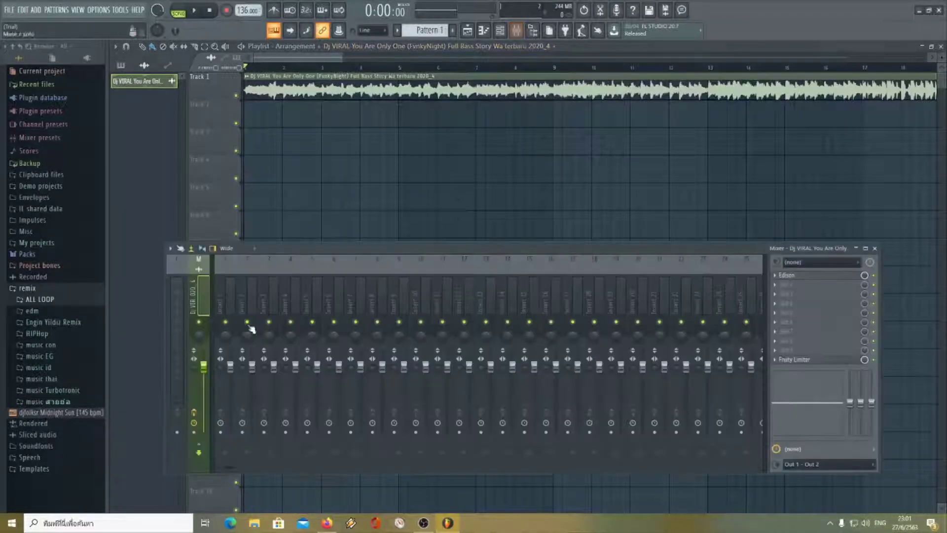
left_click(223, 303)
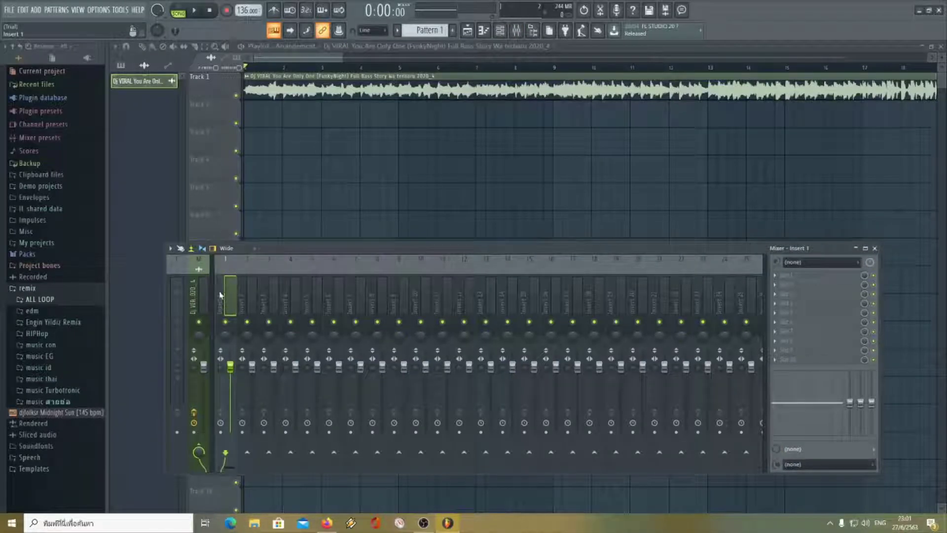
right_click(220, 299)
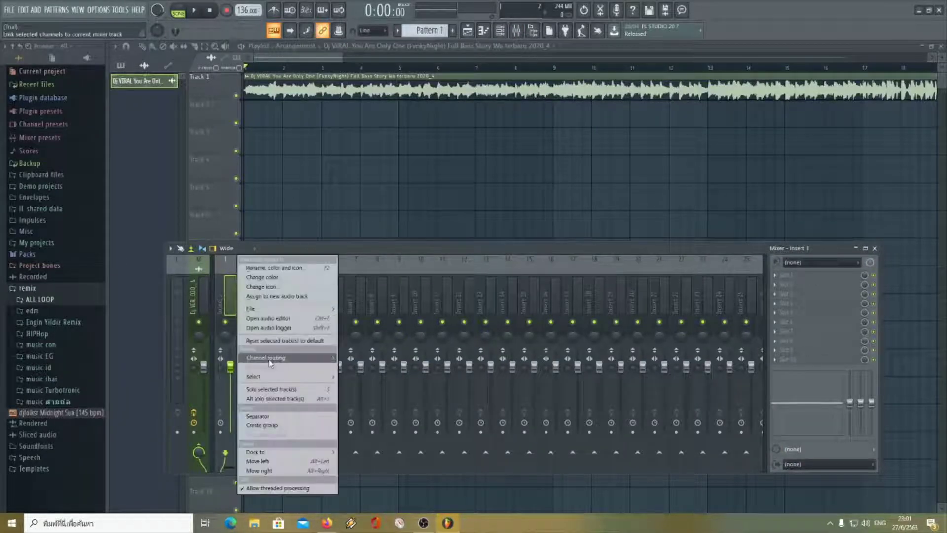
mouse_move(278, 362)
left_click(392, 357)
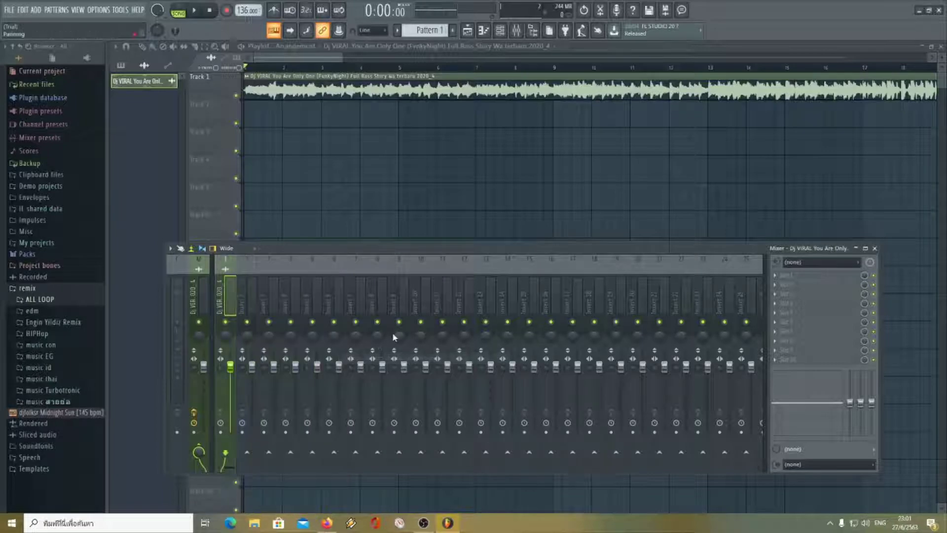
Step: Load Fruity parametric EQ 2 into the first effect slot of Insert 1, keeping its window clear for editing
left_click(788, 279)
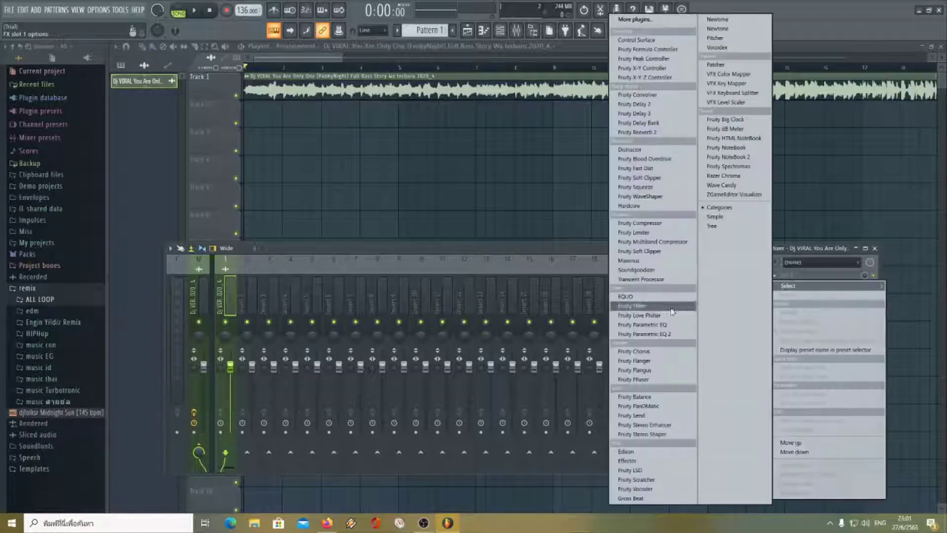
left_click(665, 335)
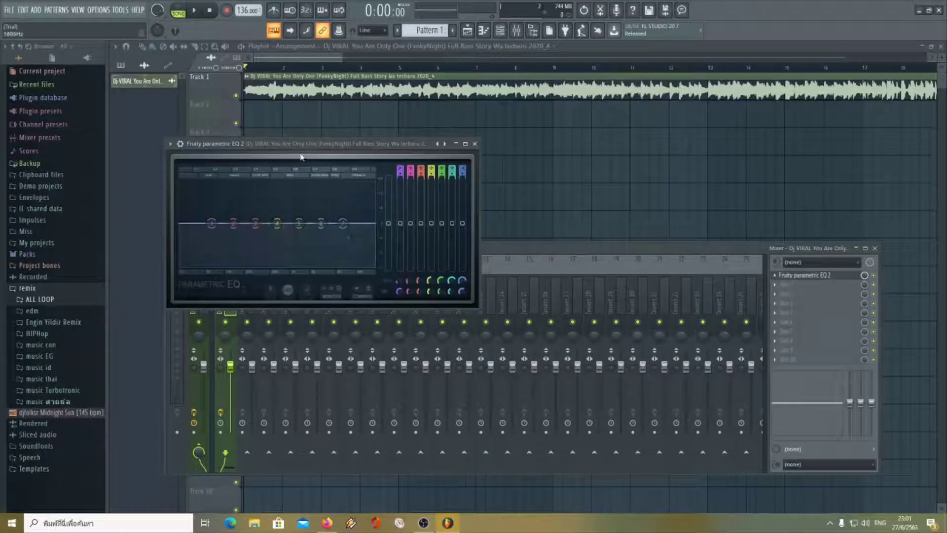
left_click_drag(300, 154, 314, 169)
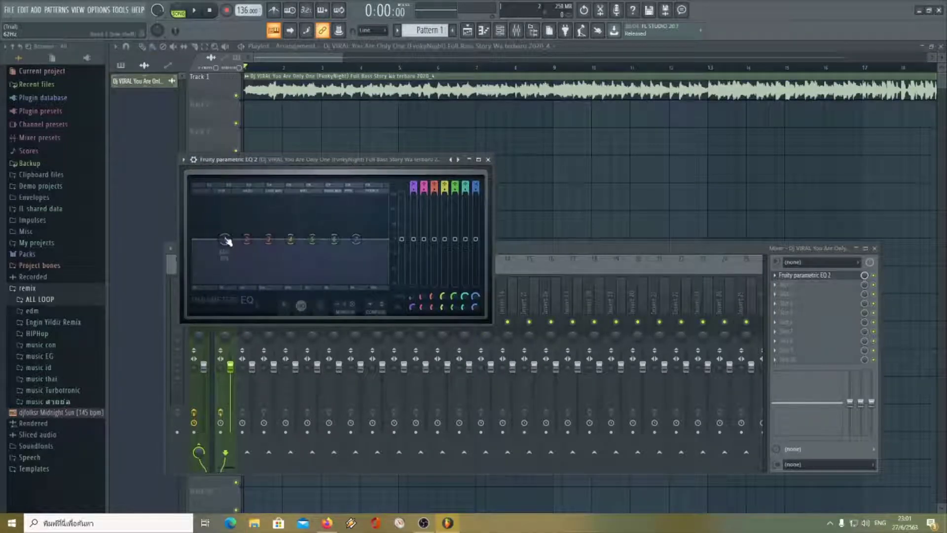
Step: Shape the equalizer with band 1 at -18 dB near 287 Hz, band 2 lowered, bands 3 and 4 raised, and band 5 lowered
left_click_drag(224, 239, 267, 278)
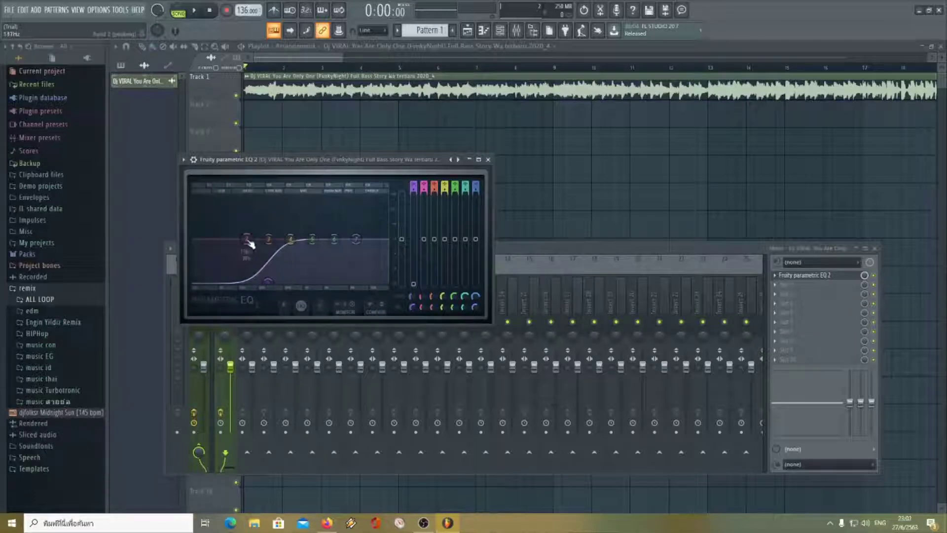
left_click_drag(246, 240, 247, 254)
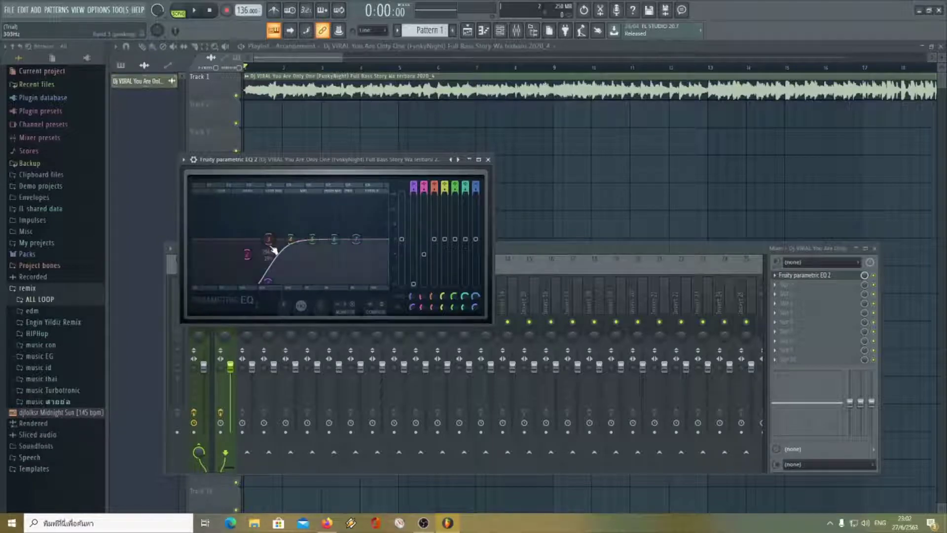
left_click_drag(269, 240, 268, 208)
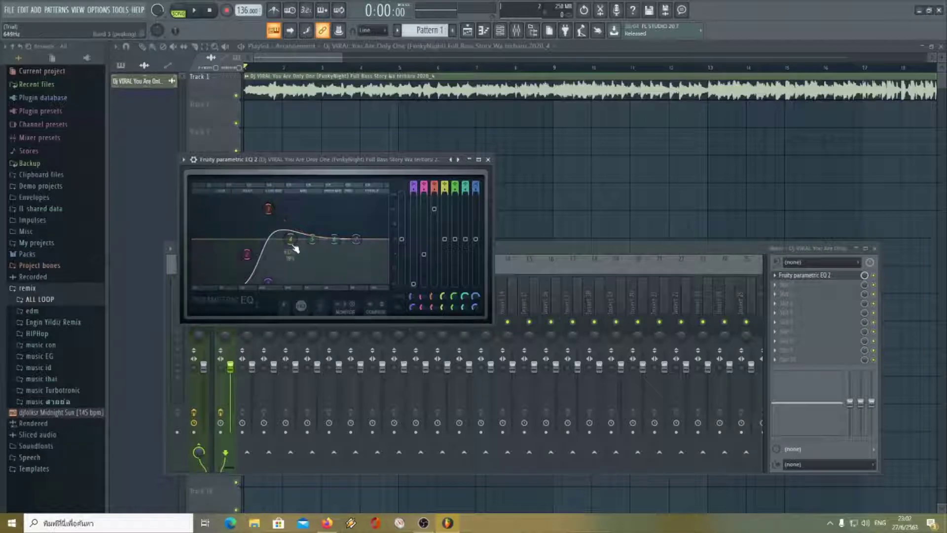
left_click_drag(290, 239, 312, 269)
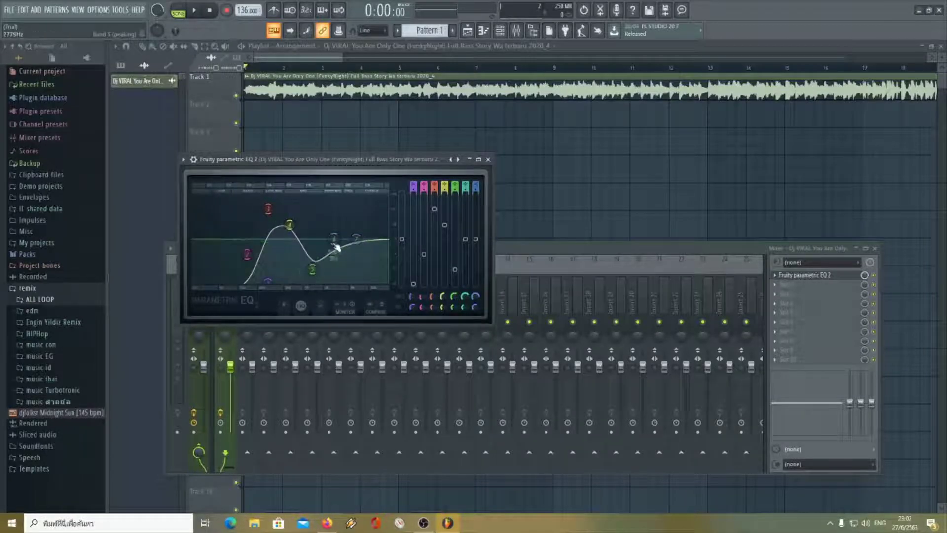
Step: Boost band 6 to about 12.3 dB, lower band 7 at about 6158 Hz, and close the equalizer
left_click_drag(335, 239, 335, 209)
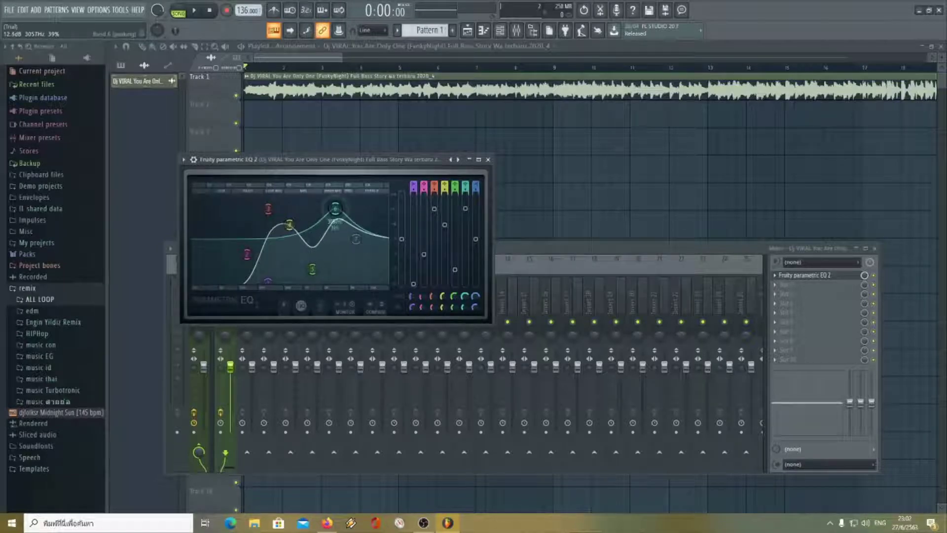
left_click_drag(355, 239, 355, 254)
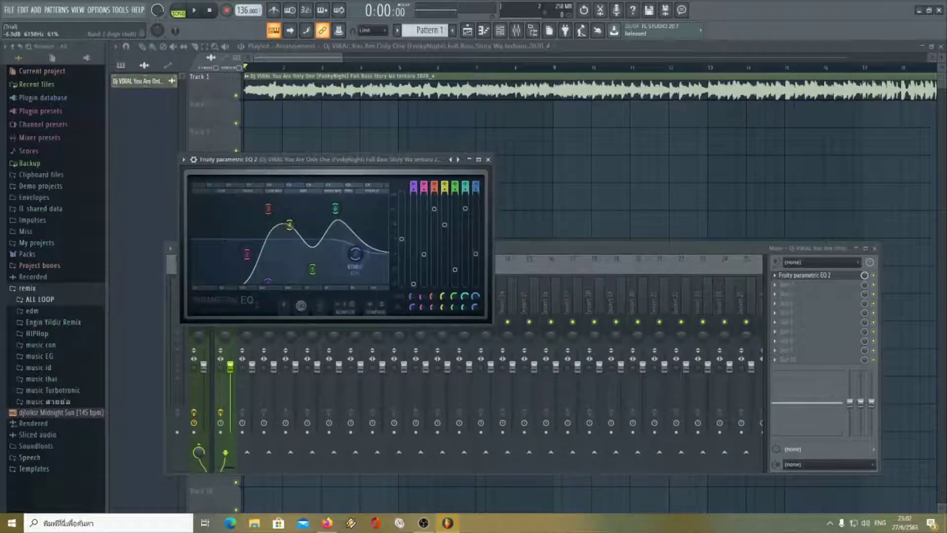
left_click_drag(416, 173, 425, 206)
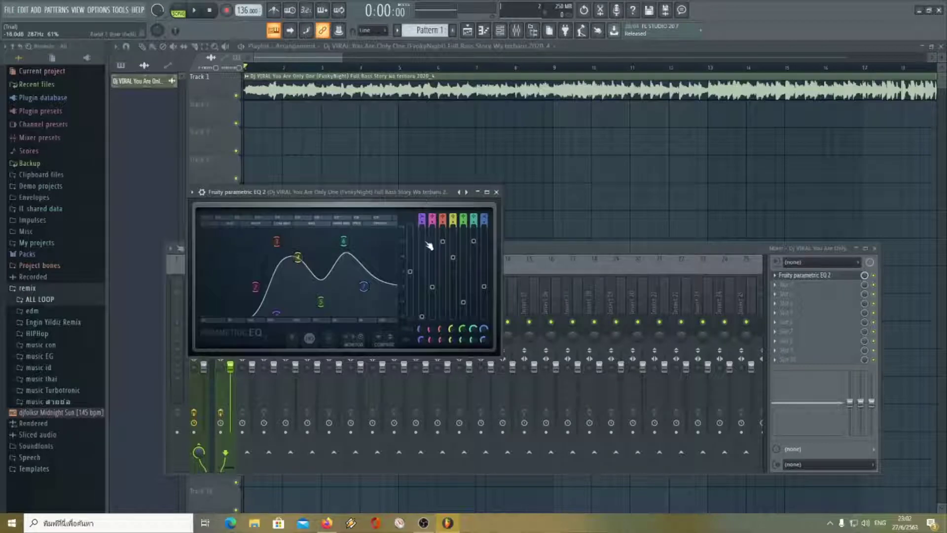
left_click(496, 192)
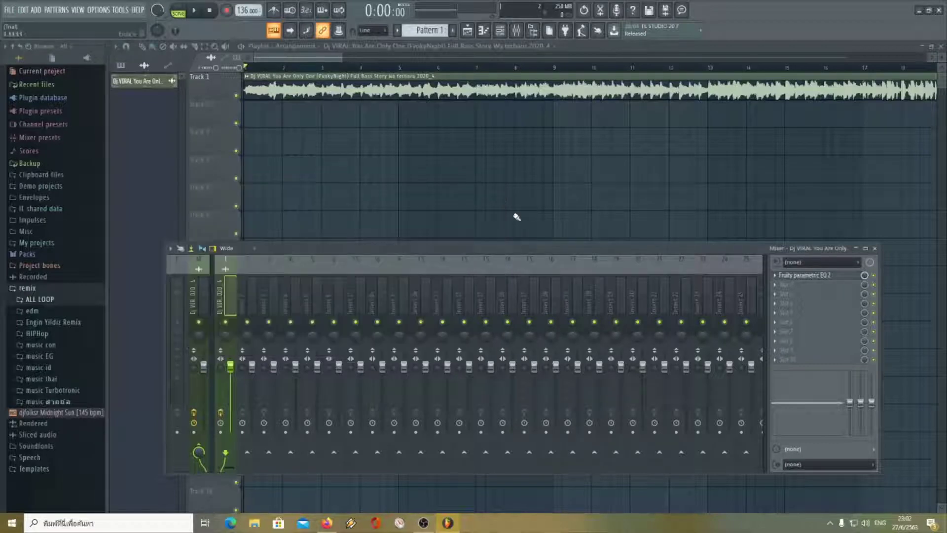
Step: Load a second Fruity parametric EQ 2 in slot 2, drop band 1 fully, and slightly lower bands 2, 6 and 7
left_click(783, 285)
left_click(679, 337)
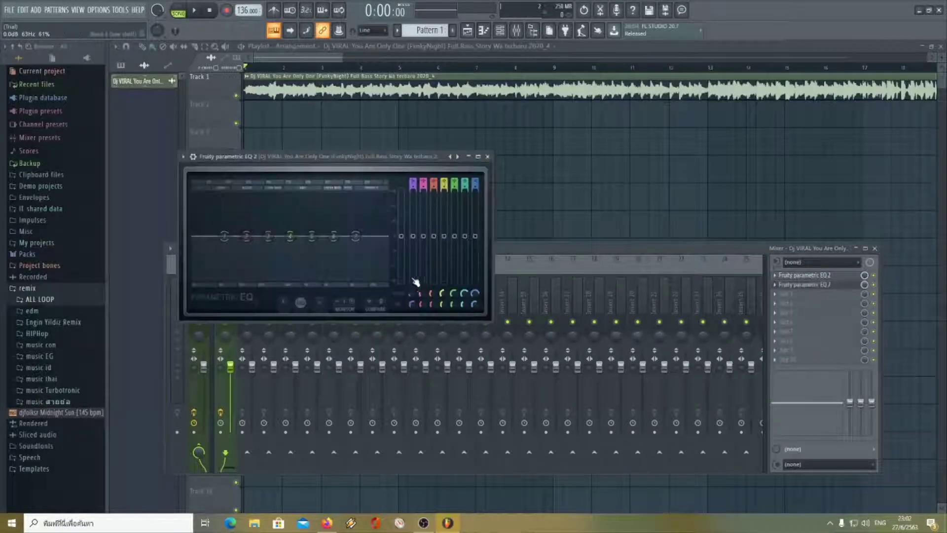
left_click_drag(223, 238, 267, 278)
left_click_drag(246, 236, 246, 252)
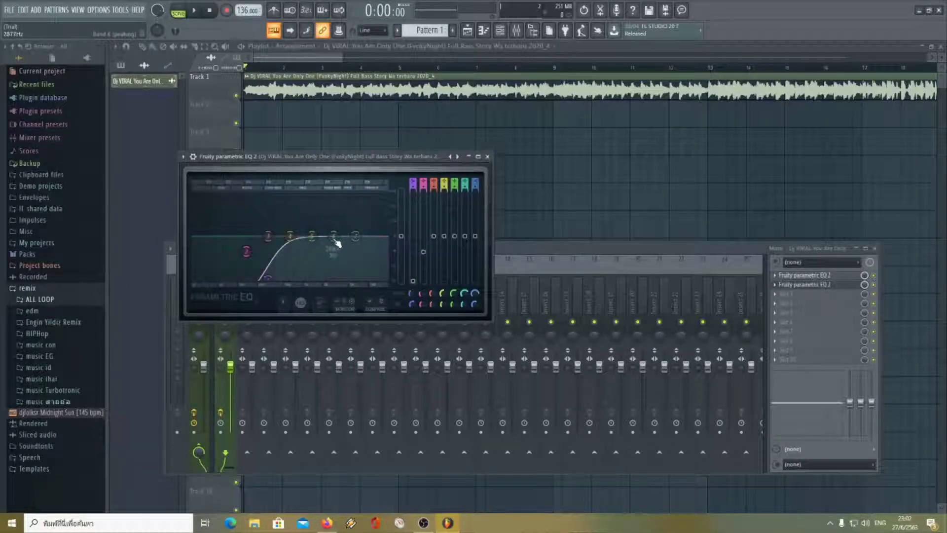
mouse_move(333, 236)
left_mouse_down()
mouse_move(355, 241)
mouse_move(334, 244)
left_mouse_up()
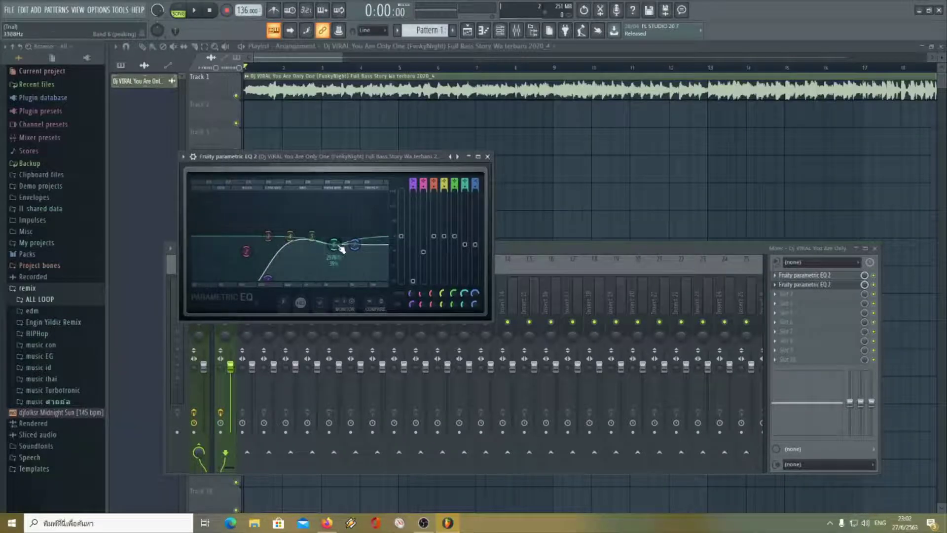
left_click(487, 156)
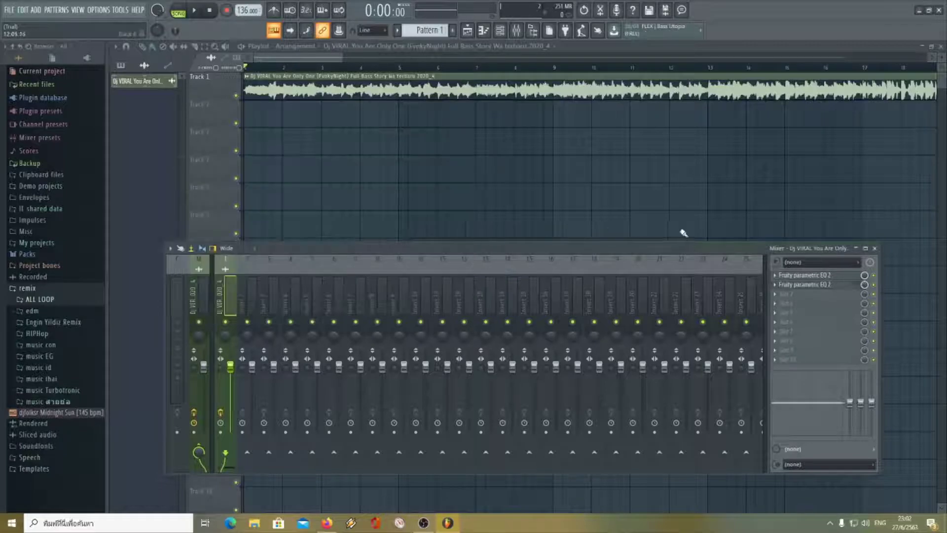
Step: Load Fruity Compressor in slot 3 with threshold -10.3 dB, ratio 25.2:1, attack 202.5 ms, release 2019 ms and type Hard/R
left_click(780, 298)
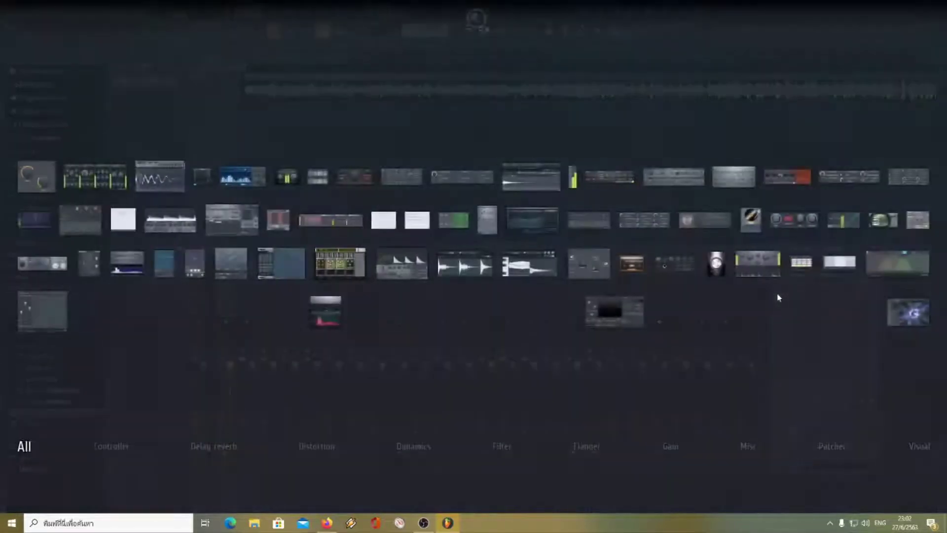
left_click(476, 177)
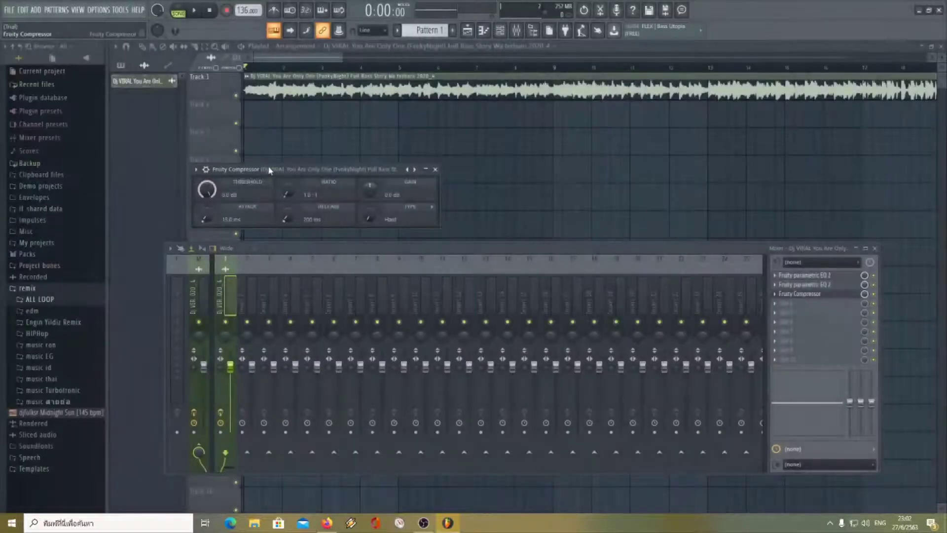
left_click_drag(271, 164, 302, 238)
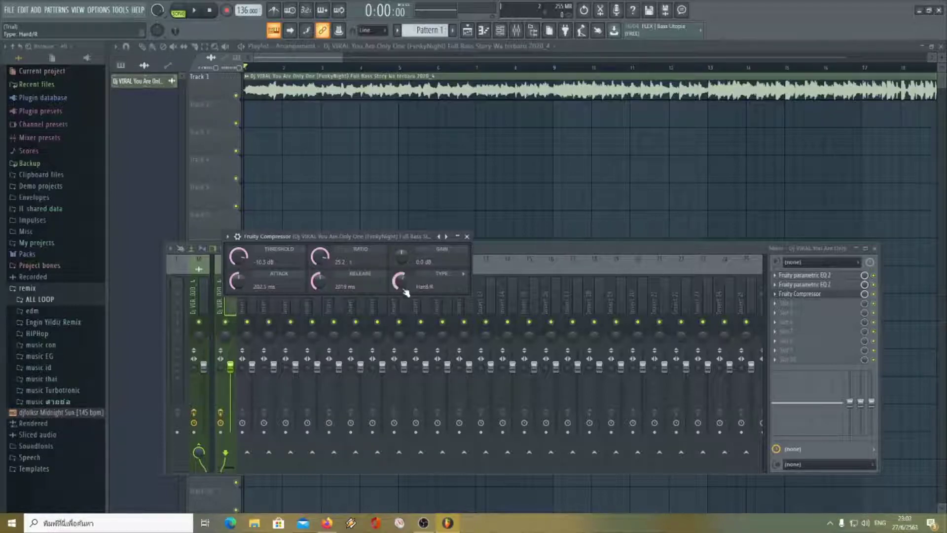
left_click(466, 236)
Step: Load Fruity Reeverb 2 in slot 4 and set its early reflection level to 0%
left_click(791, 309)
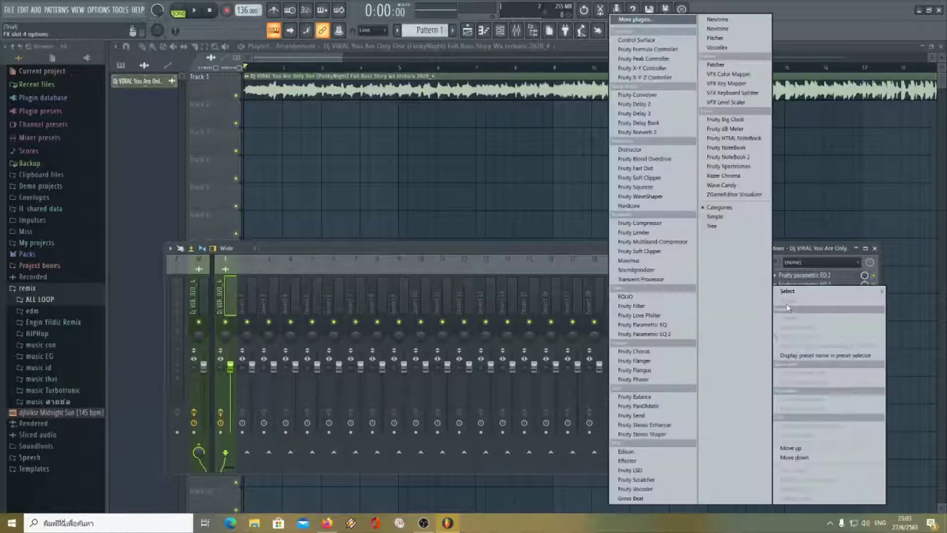
mouse_move(784, 291)
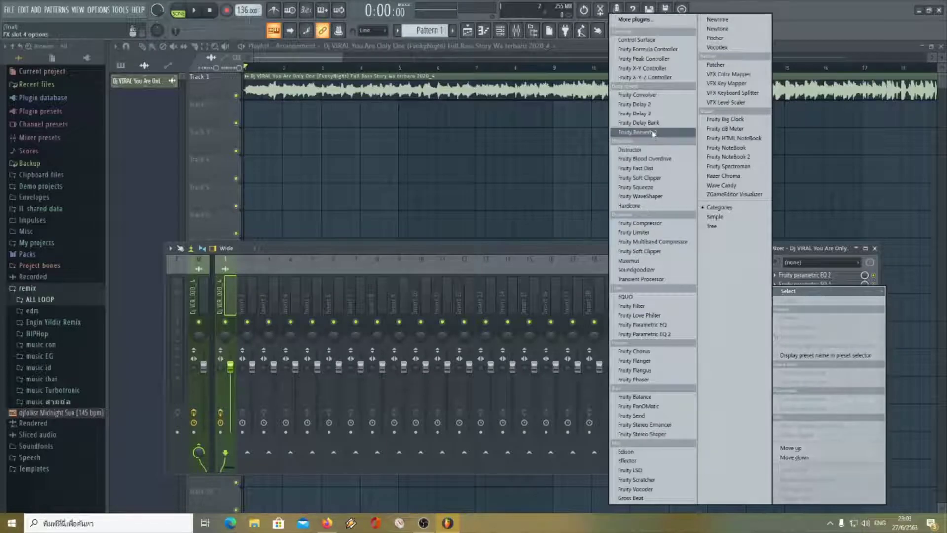
left_click(636, 132)
left_click_drag(393, 184, 401, 203)
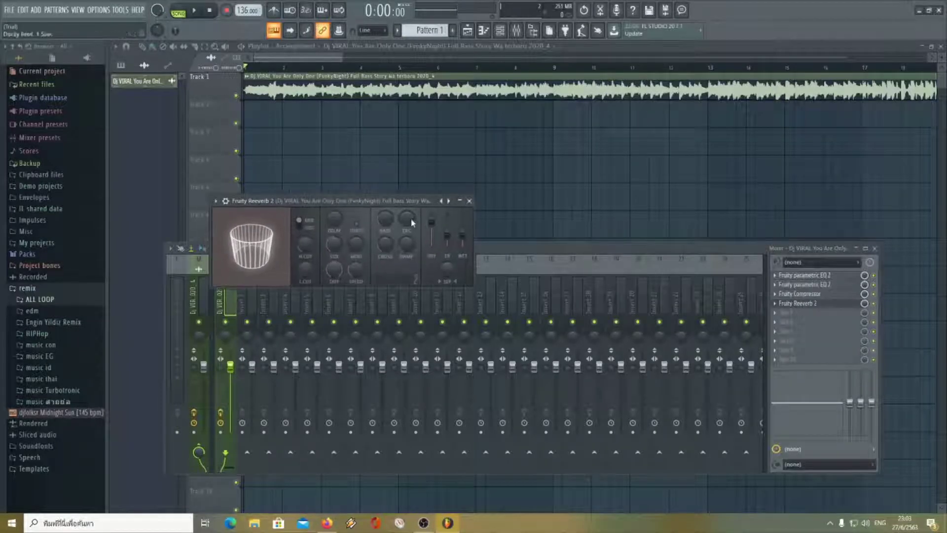
left_click_drag(447, 237, 447, 230)
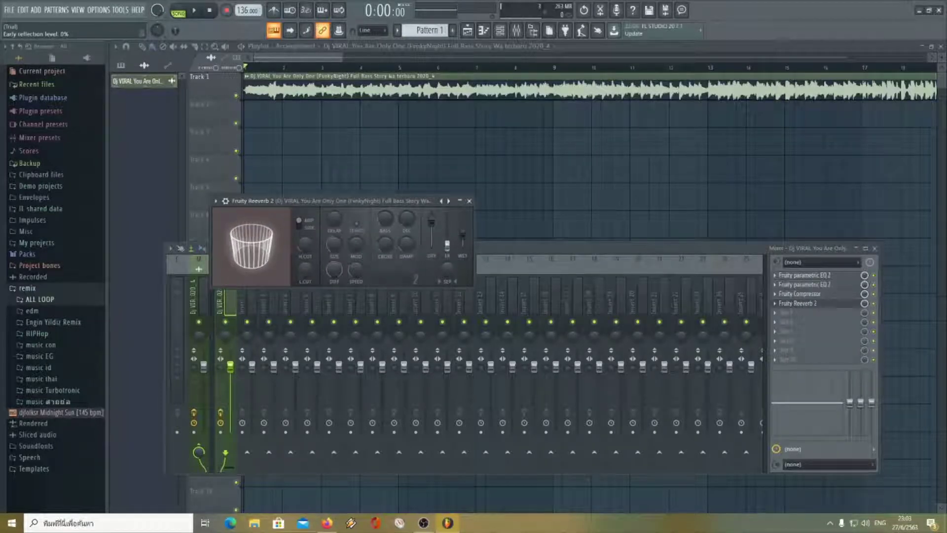
left_click(469, 200)
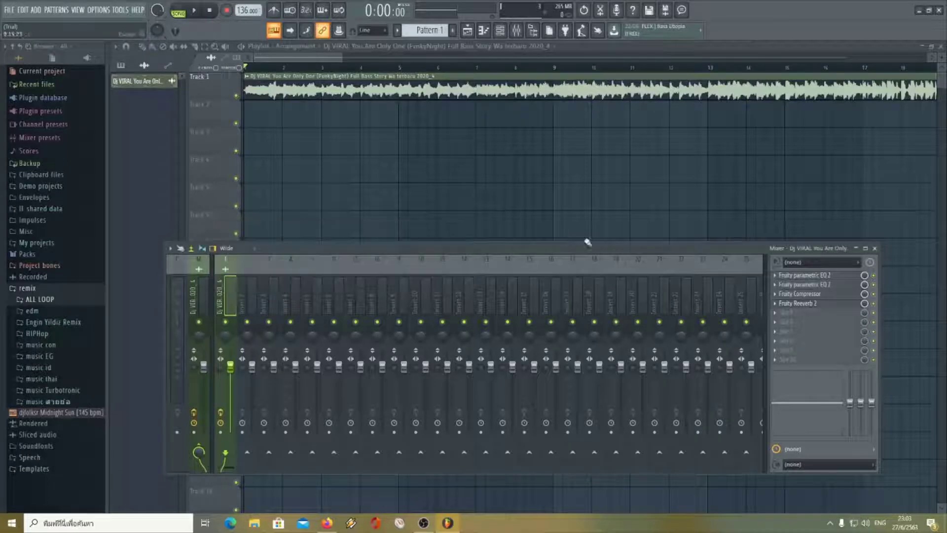
Step: Load a second Fruity Reeverb 2 in slot 5 and set its early reflection level to 0%
left_click(802, 312)
left_click(619, 132)
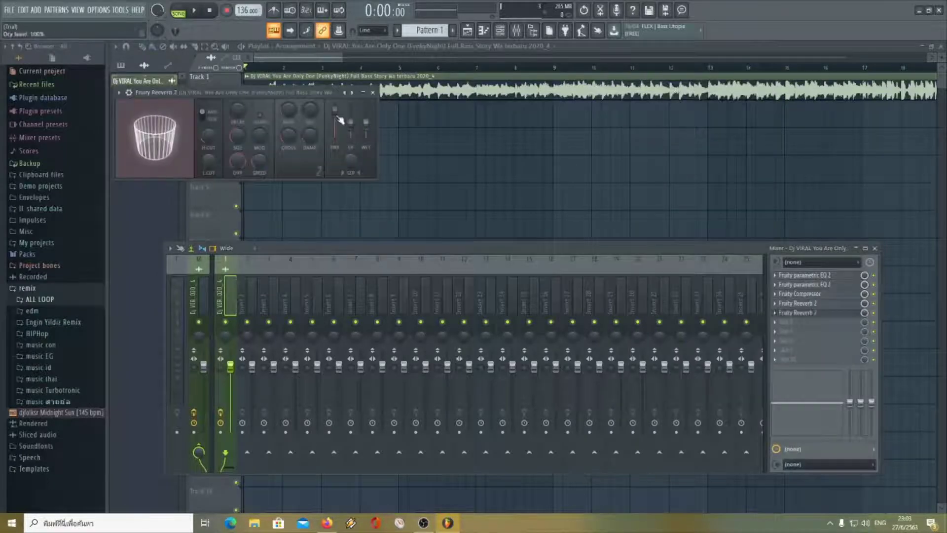
left_click_drag(308, 93, 370, 211)
left_click_drag(414, 247, 414, 257)
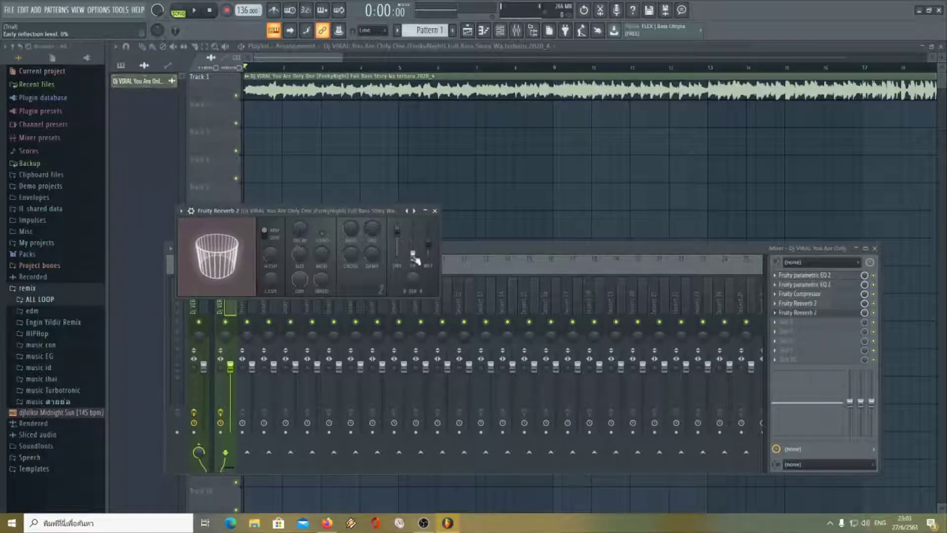
Step: Load Fruity soft clipper in both slot 6 and slot 7 of the song's mixer track with default settings
left_click(435, 211)
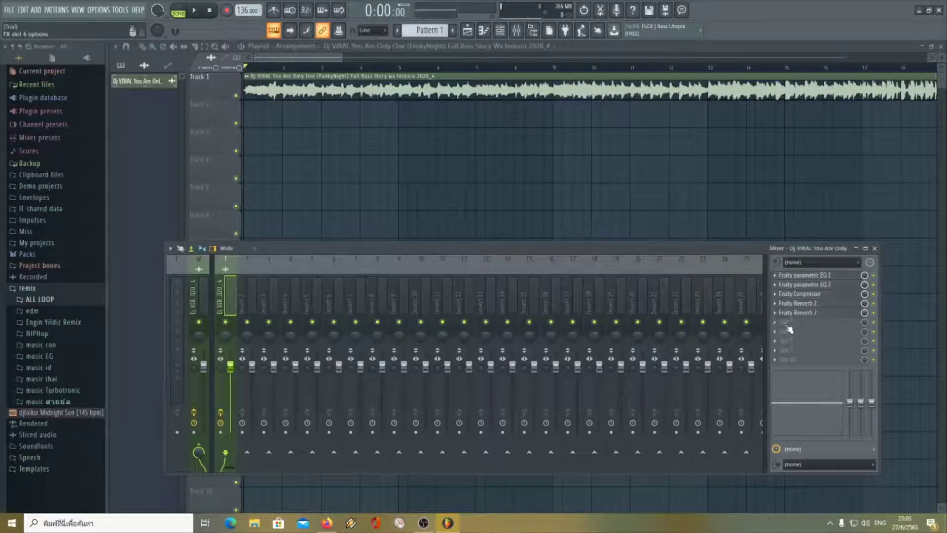
left_click(788, 326)
left_click(651, 250)
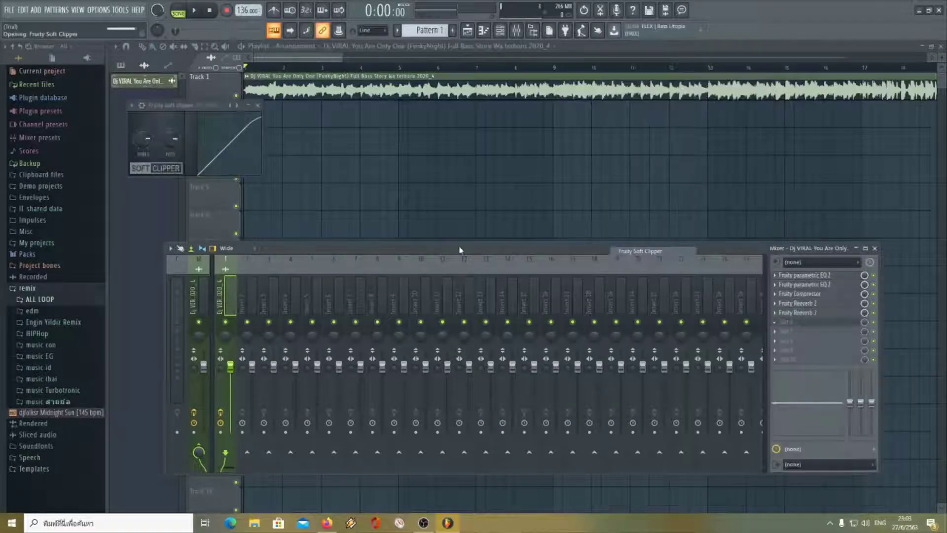
left_click(258, 105)
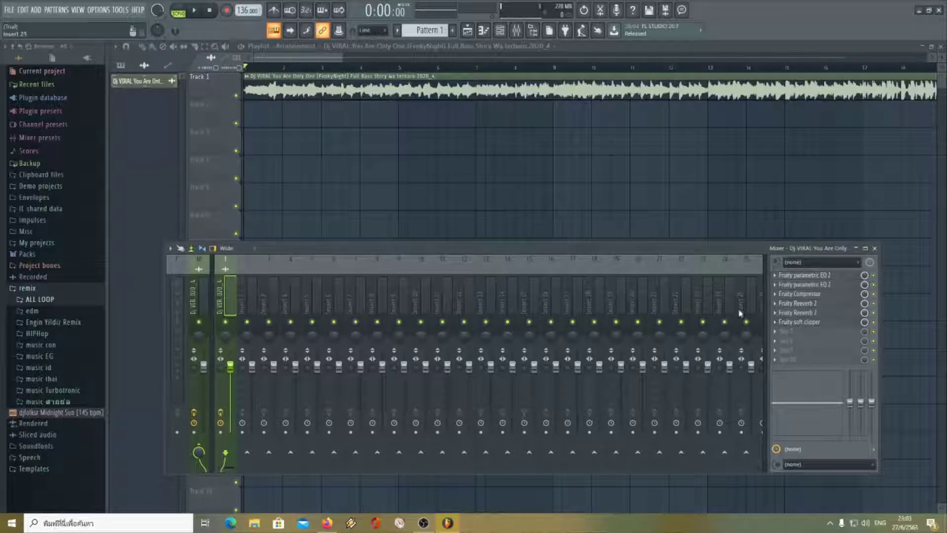
left_click(780, 334)
left_click(658, 254)
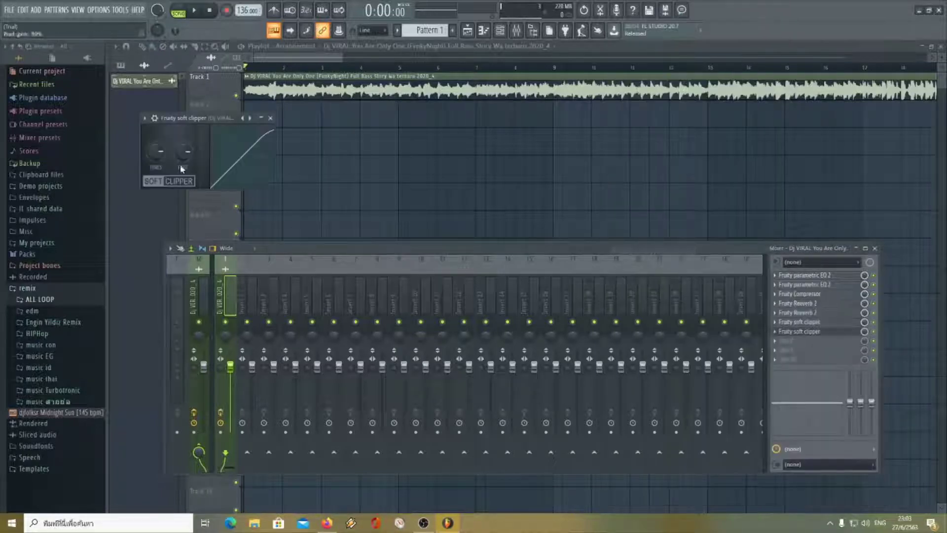
left_click(271, 118)
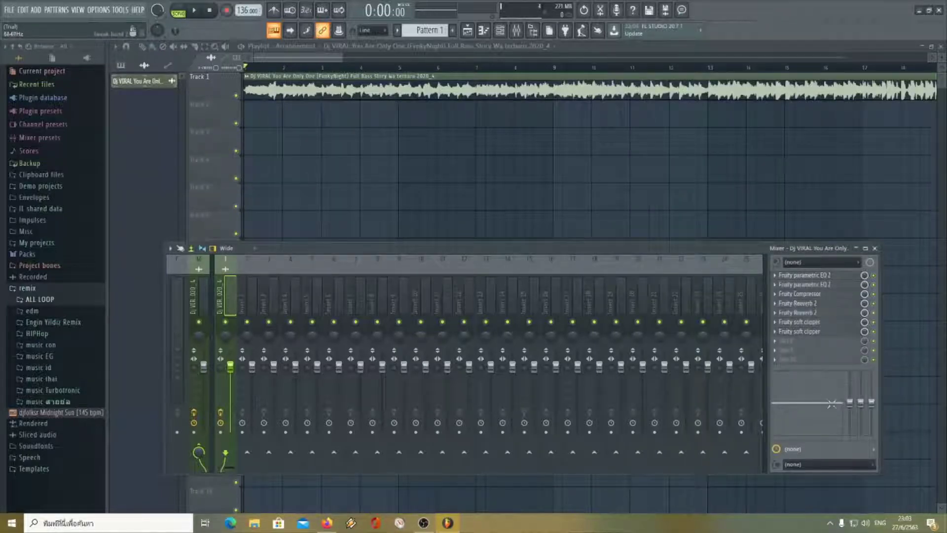
Step: Cut the low-shelf level of the mixer track's built-in EQ fully, slightly lower its high-shelf level, and close the mixer
left_click_drag(850, 406, 850, 434)
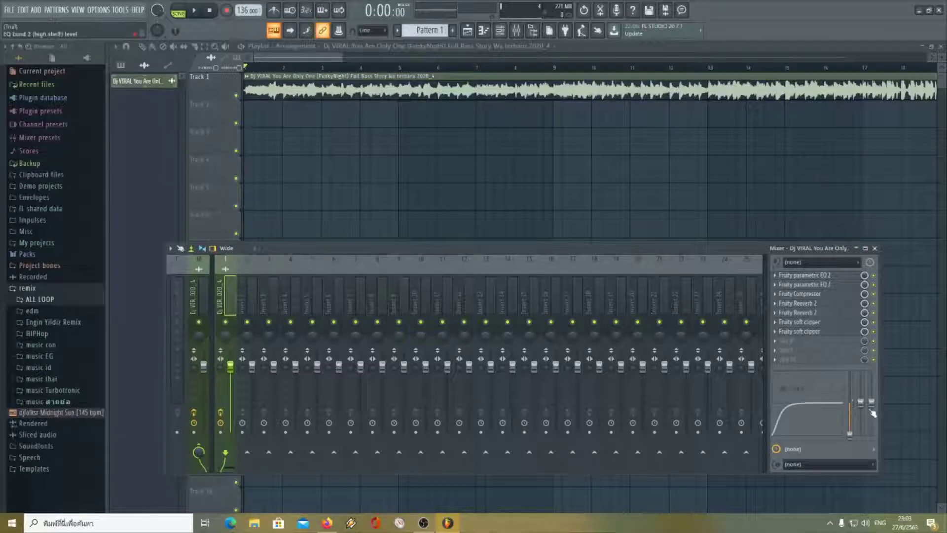
left_click_drag(871, 402, 872, 409)
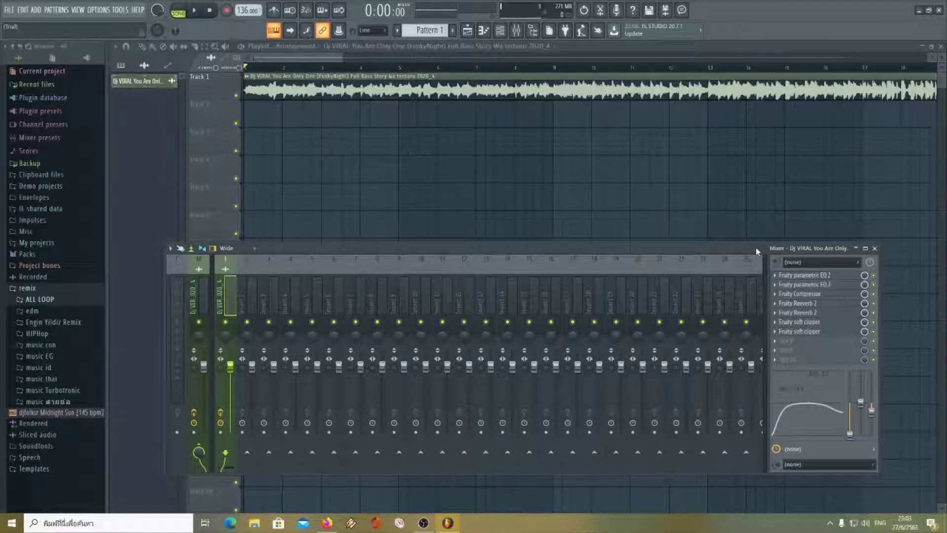
left_click_drag(757, 252, 703, 224)
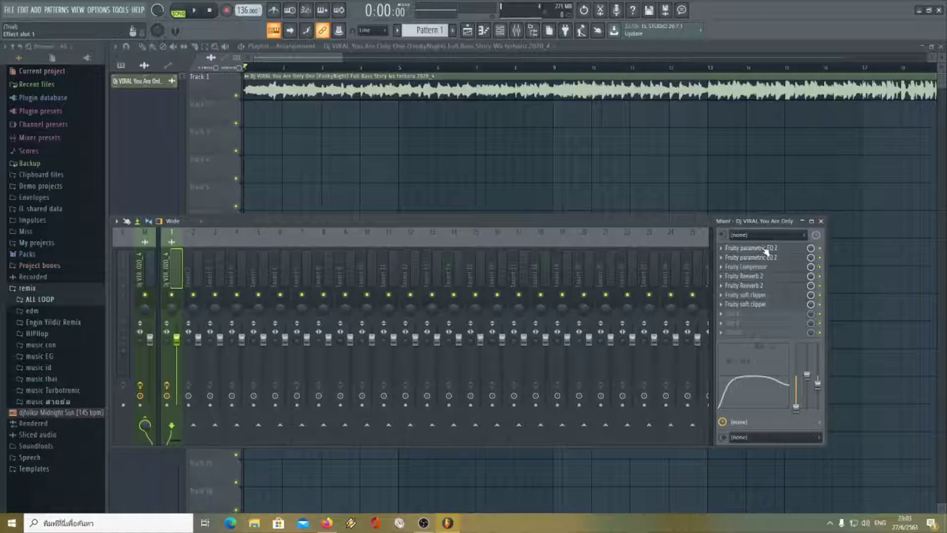
left_click(821, 221)
Step: Play the processed song from the start and look over its full waveform in the playlist
left_click_drag(343, 58, 340, 58)
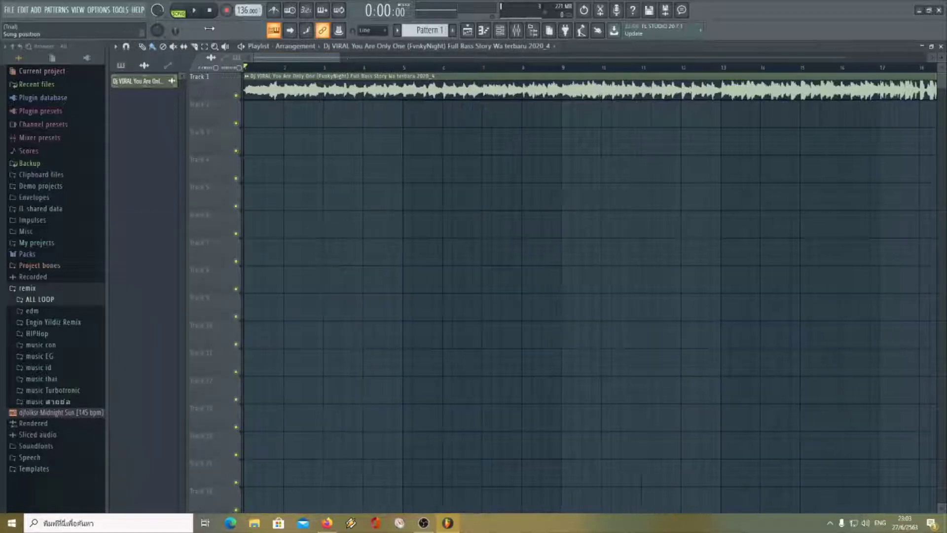
key("space")
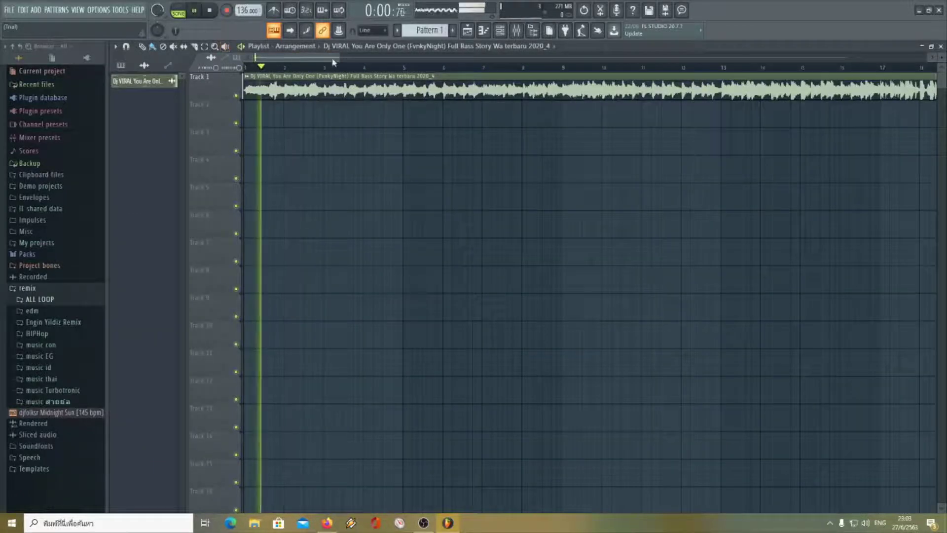
left_click_drag(339, 58, 927, 60)
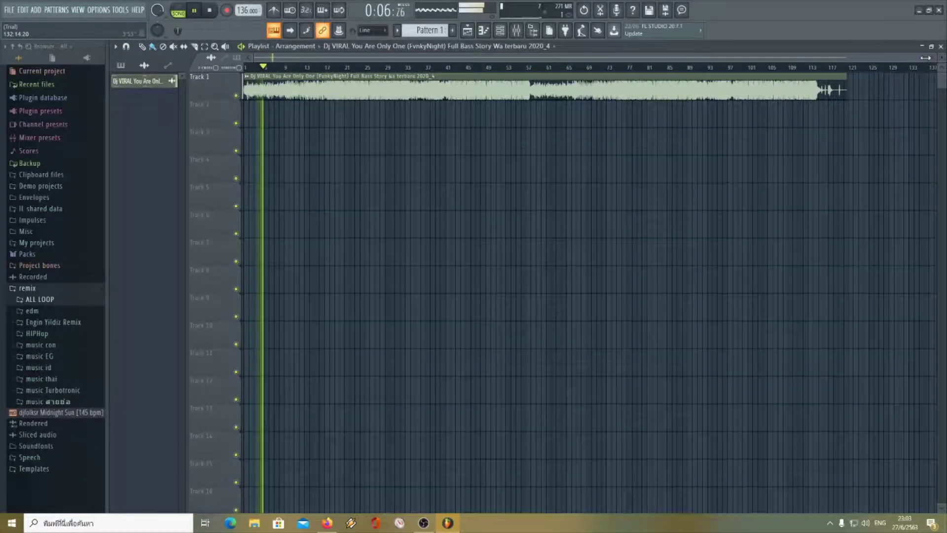
left_click_drag(925, 58, 759, 58)
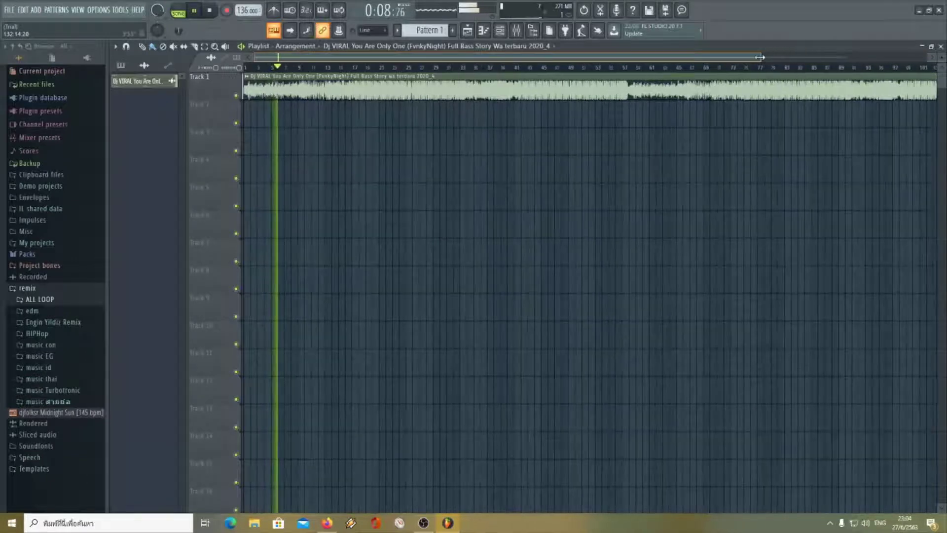
key("space")
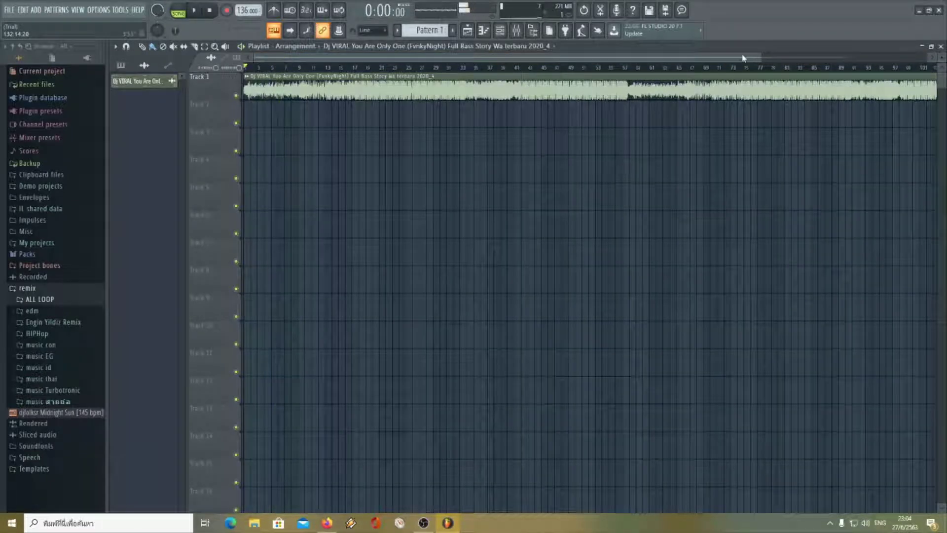
left_click_drag(758, 61, 394, 59)
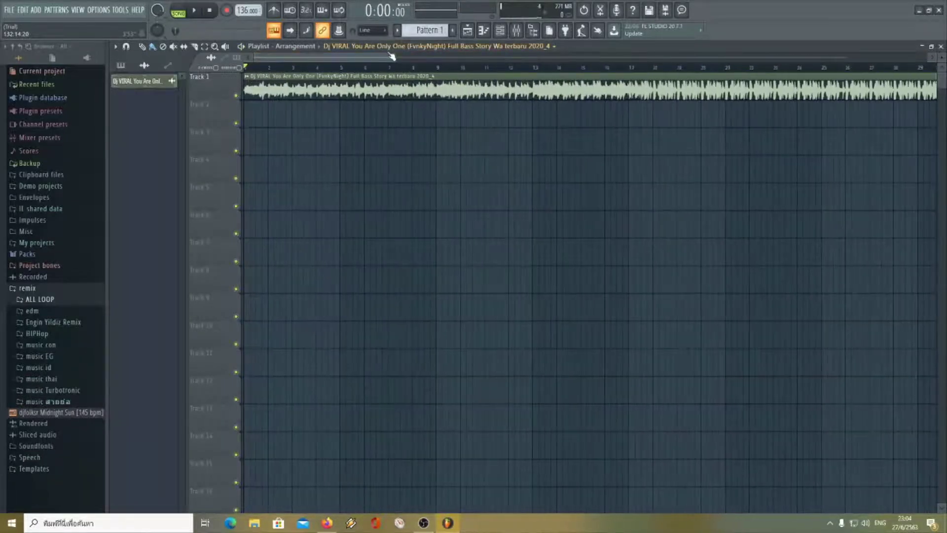
Step: Clear the song audio out of Edison and load LOOP SHADOW 140 [B] [EP.2] into it from the ALL LOOP folder
left_click(47, 299)
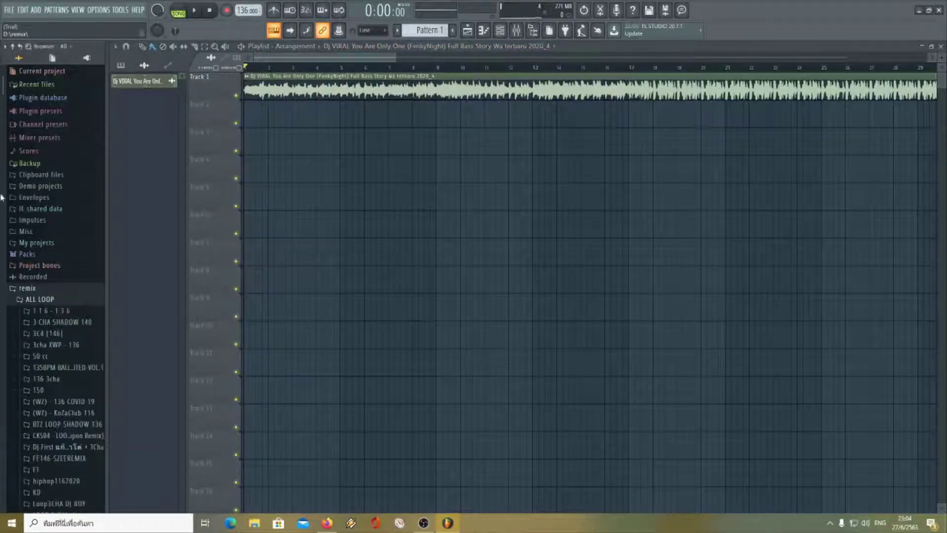
left_click_drag(2, 93, 1, 251)
left_click(69, 413)
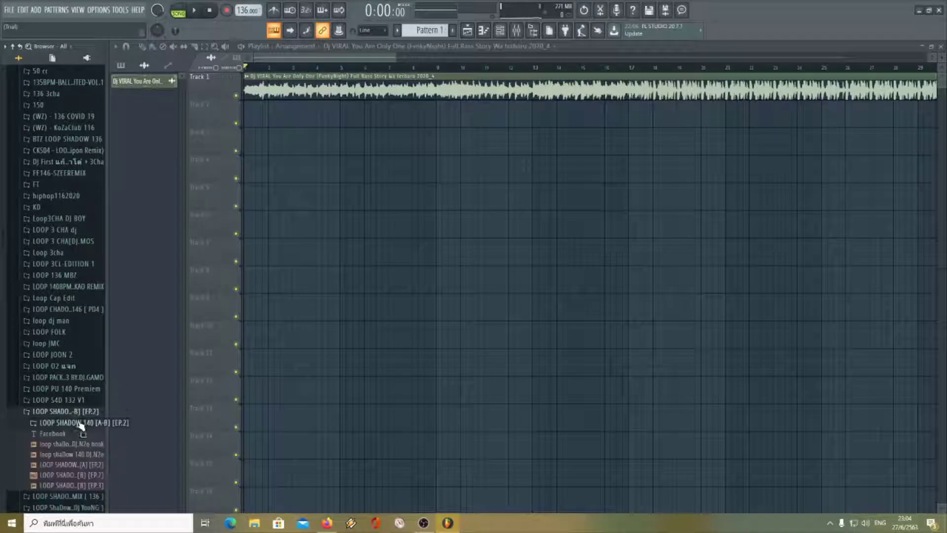
left_click(603, 11)
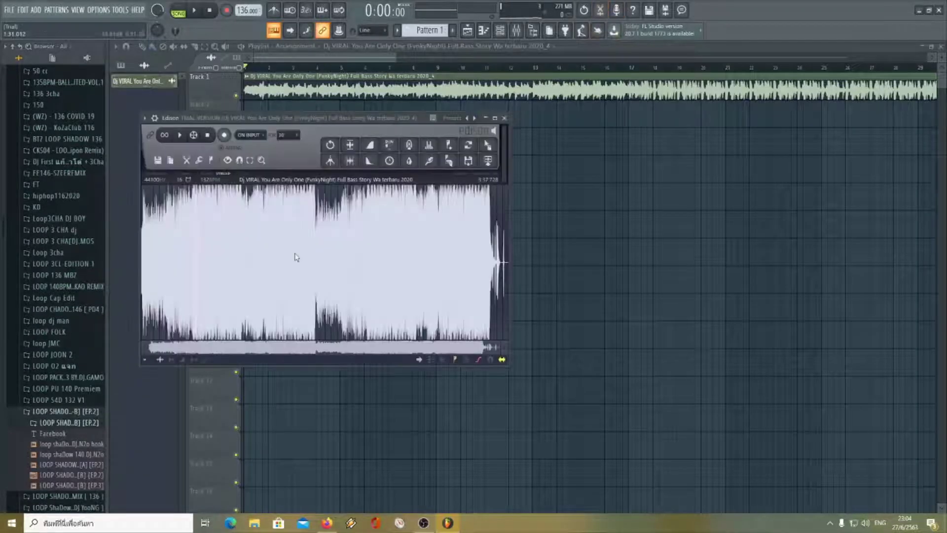
key("Delete")
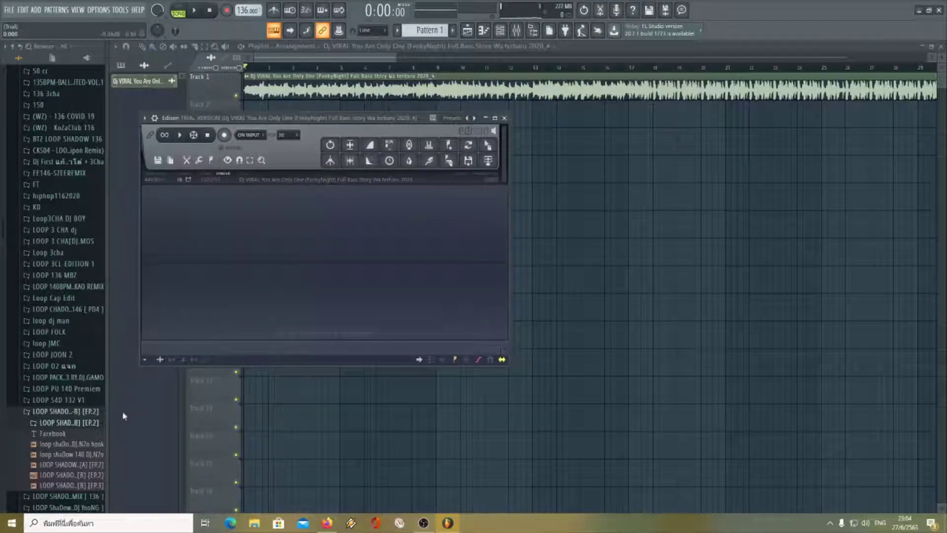
left_click(89, 474)
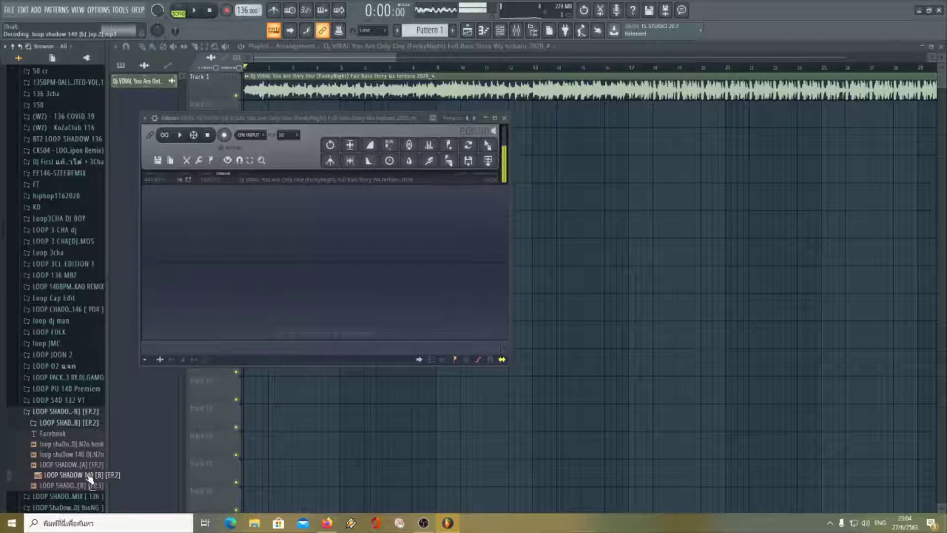
left_click_drag(89, 474, 264, 276)
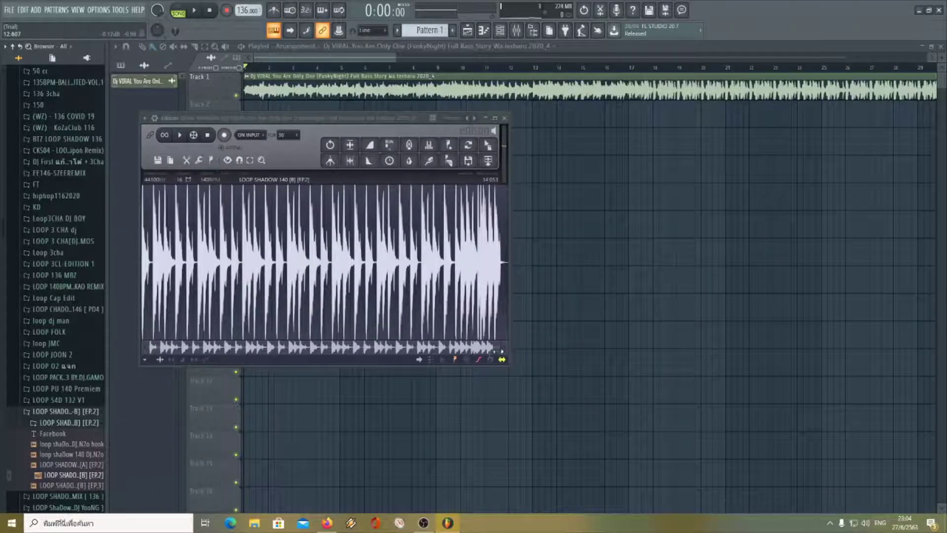
Step: Delete the short silence before the first beat of the loop in Edison
scroll(220, 297, "up", 10)
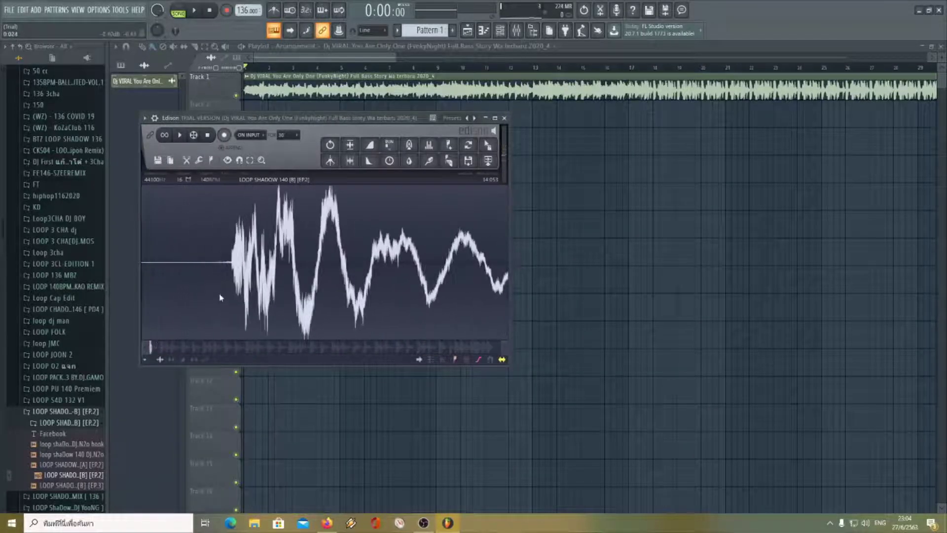
left_click_drag(231, 294, 148, 294)
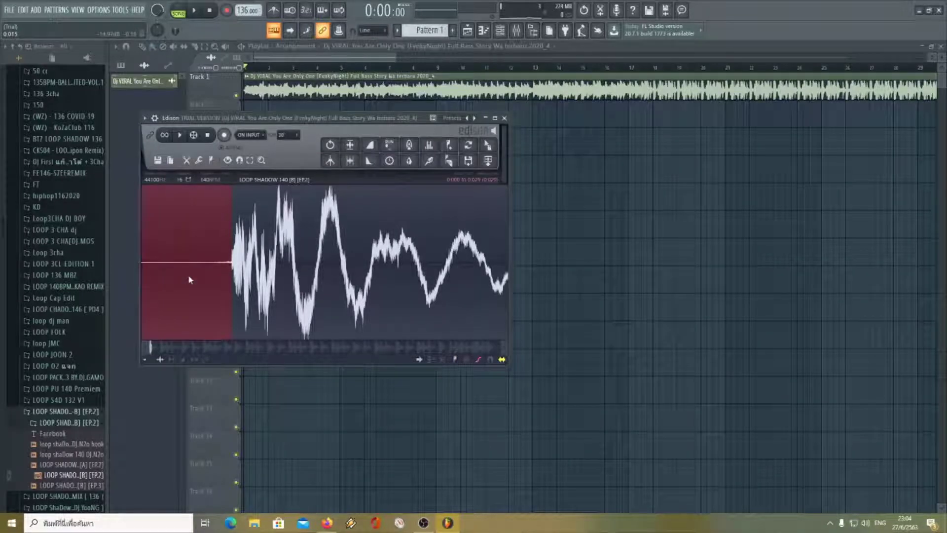
key("Delete")
scroll(262, 334, "down", 3)
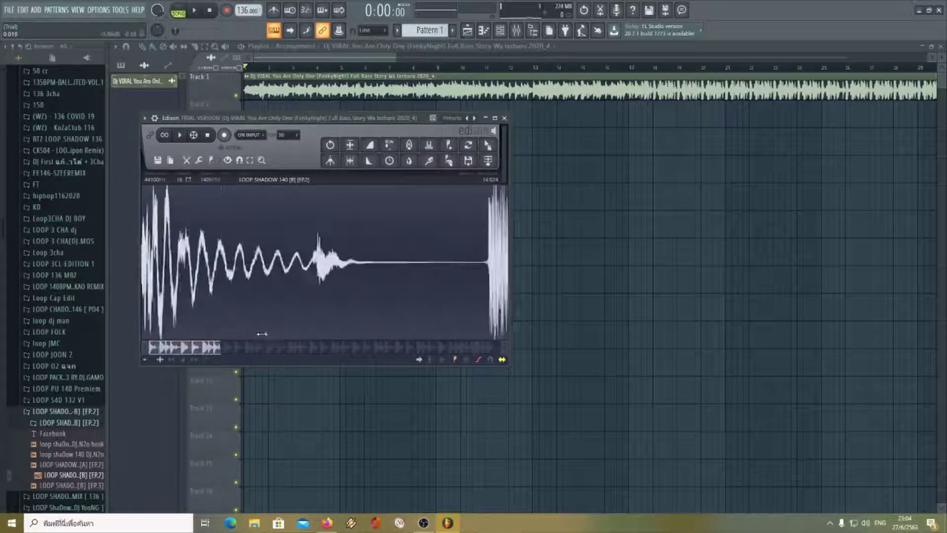
scroll(261, 333, "down", 4)
Step: Check the loop's tempo in its sample properties, send it to the playlist as an audio clip, and close Edison
left_click(307, 181)
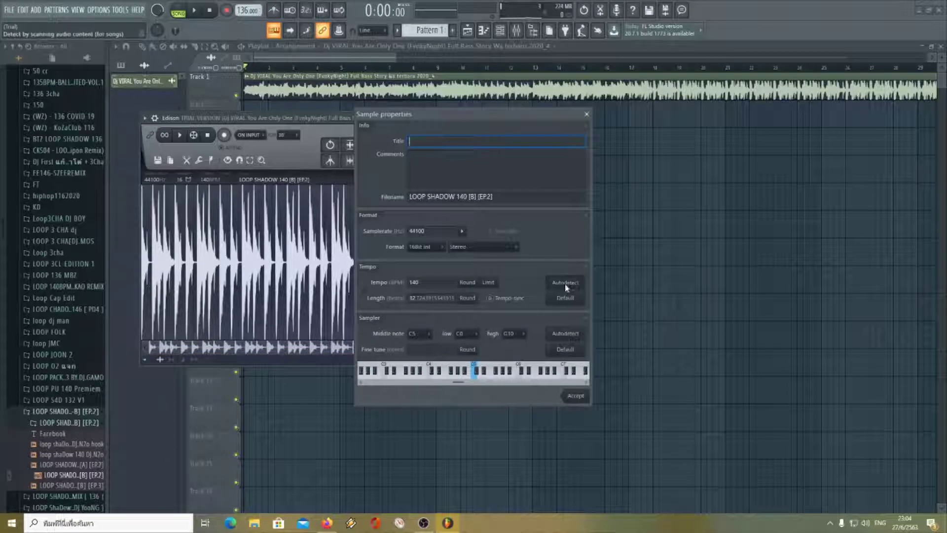
left_click(586, 114)
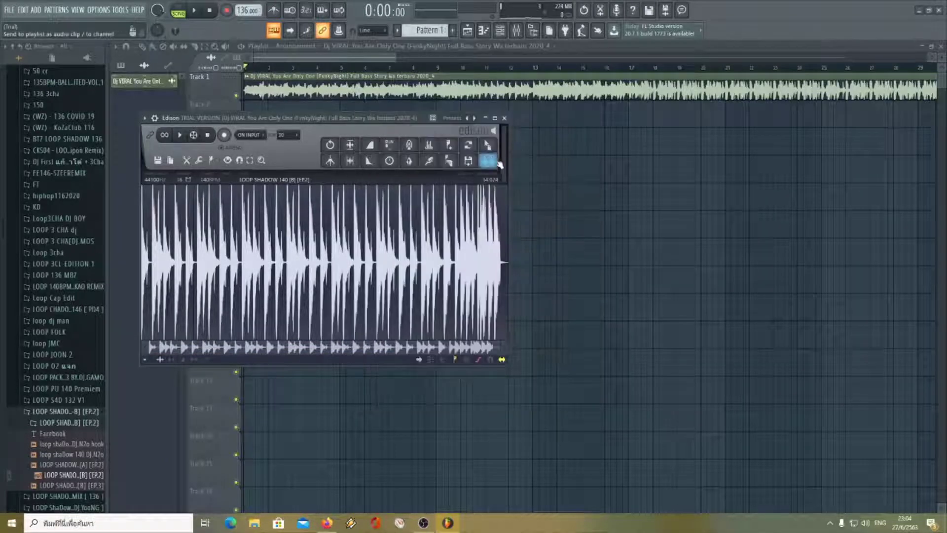
left_click(500, 164)
left_click(504, 118)
Step: Fit the loop's audio clip on Track 2 to the project tempo
left_click(250, 109)
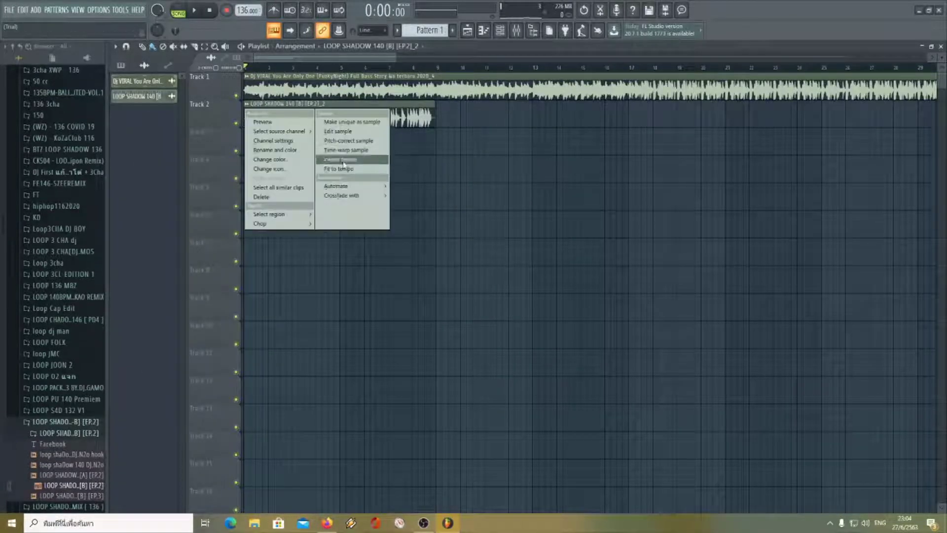
left_click(345, 158)
left_click(468, 264)
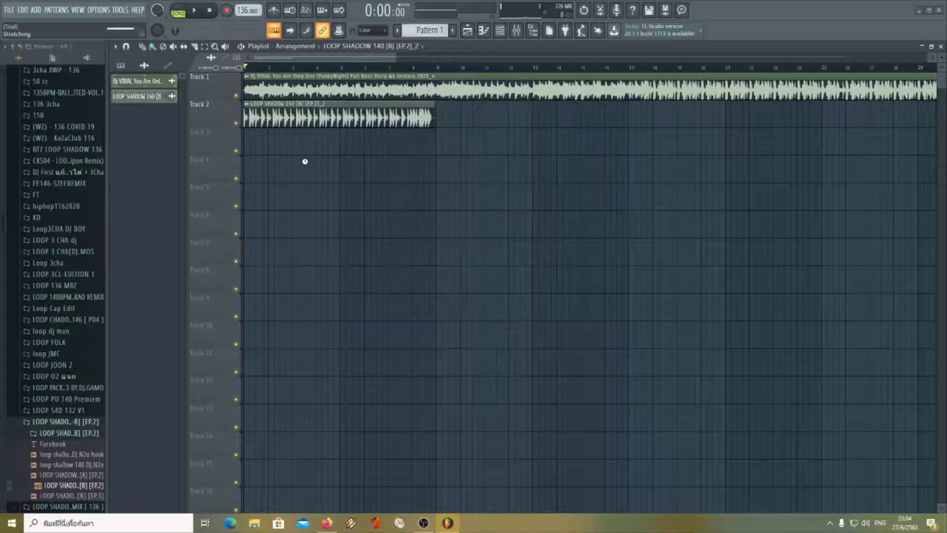
Step: Move the loop clip on Track 2 to around bar 17 and delete it from the playlist
left_click_drag(290, 119, 644, 123)
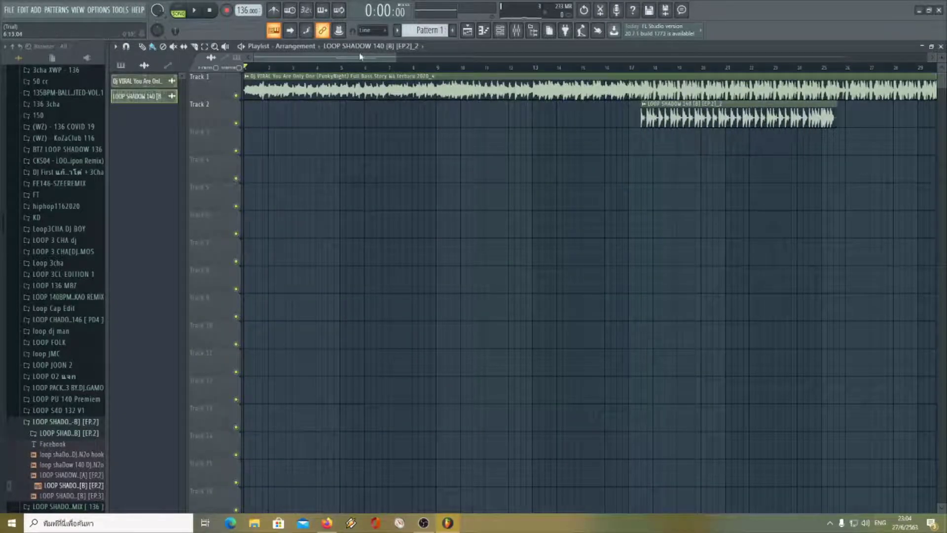
left_click_drag(362, 57, 405, 61)
right_click(387, 120)
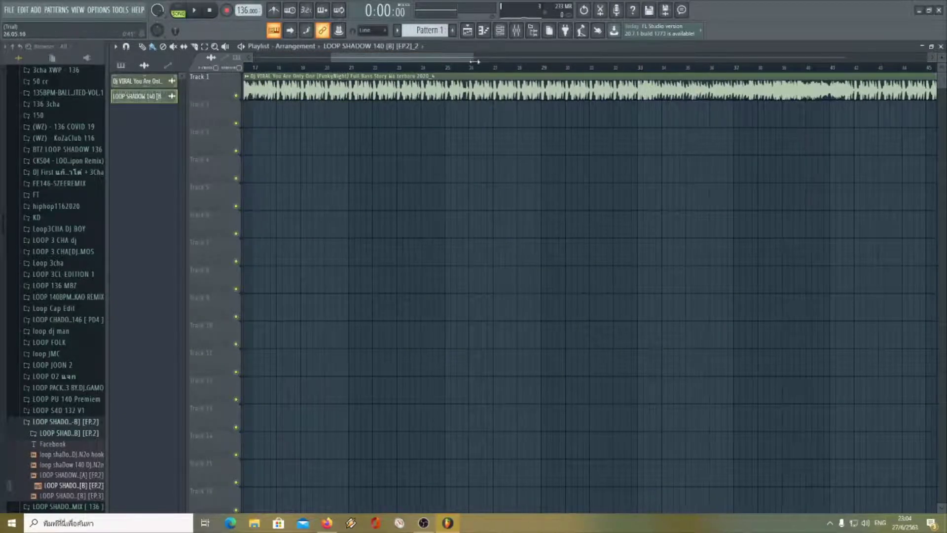
Step: Play the song from around bar 17 and examine its waveform there up close
left_click_drag(476, 60, 352, 59)
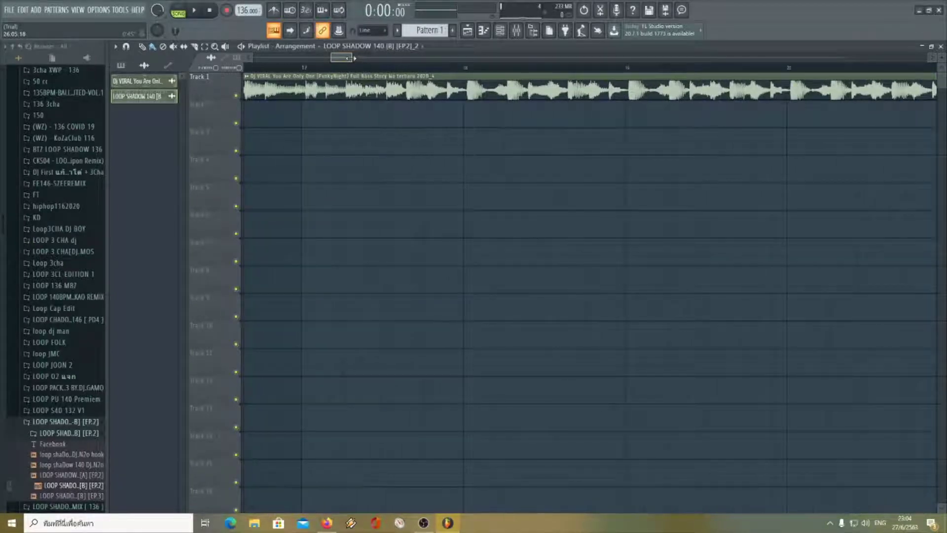
left_click(315, 66)
key("space")
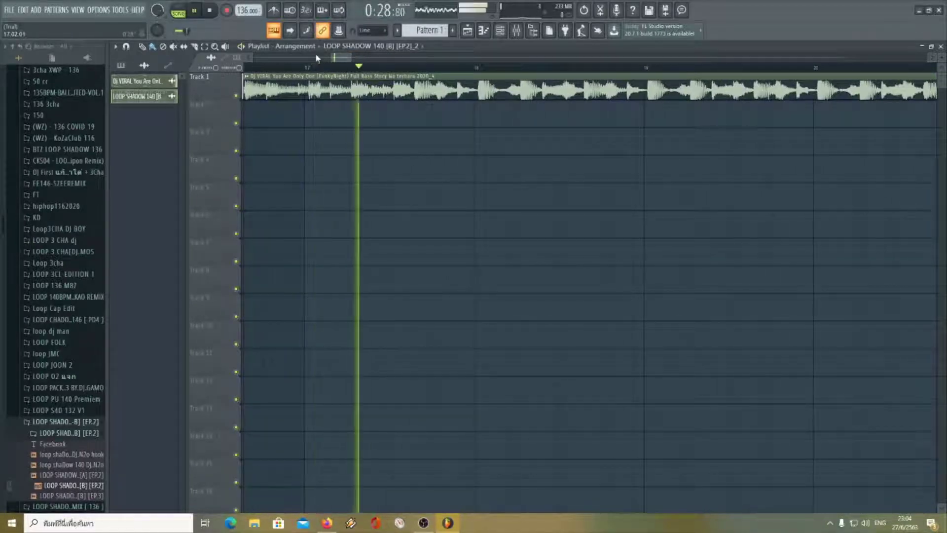
left_click_drag(341, 58, 345, 59)
key("space")
scroll(358, 64, "up", 3)
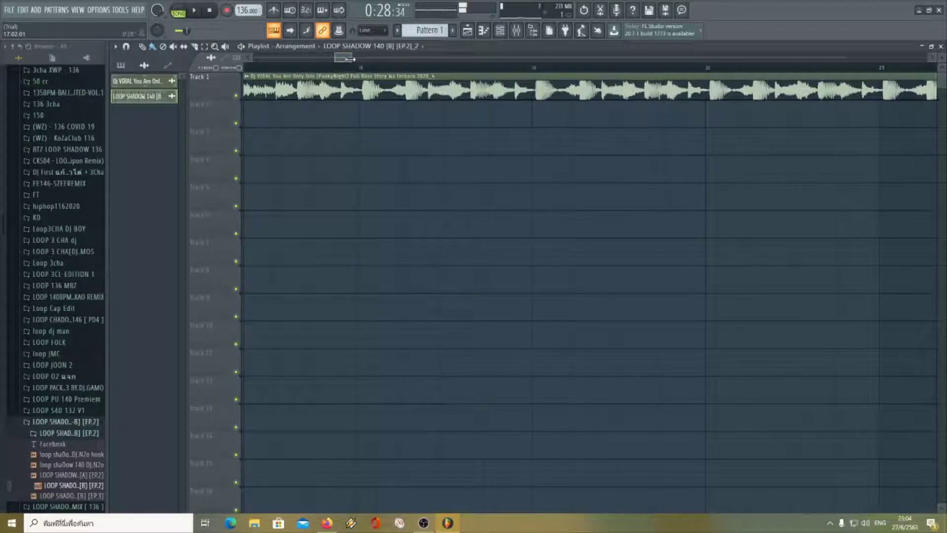
Step: Set the wet level of the Fruity Reeverb 2 in slot 4 of the song's mixer track to 24% and resume playback
left_click(516, 30)
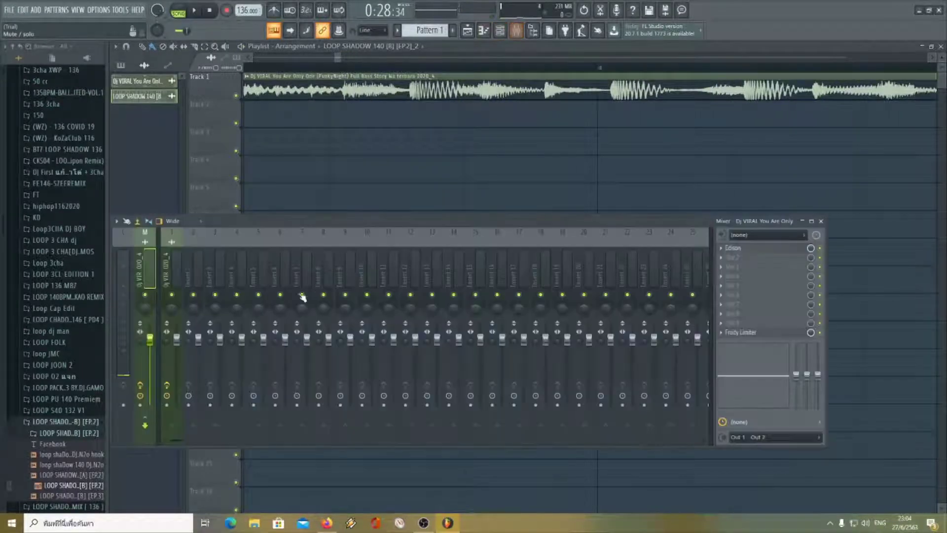
left_click(178, 276)
left_click(768, 279)
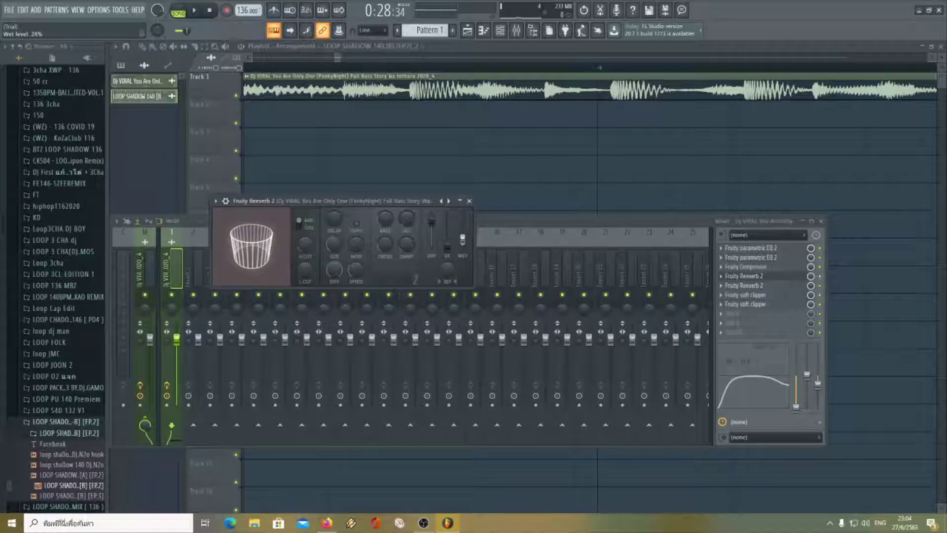
left_click(469, 201)
key("space")
key("F9")
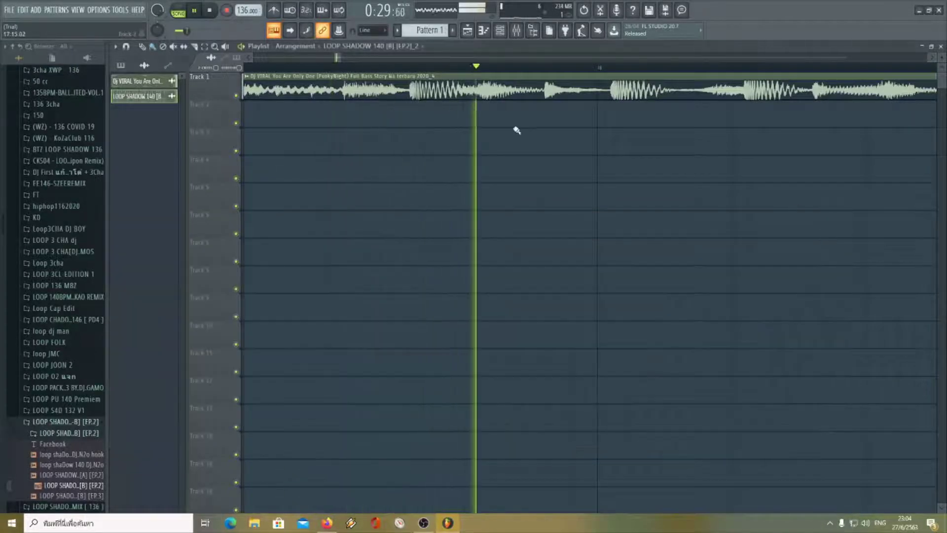
Step: Stop playback and move the song clip on Track 1 so its kick starts exactly at bar 18
key("space")
left_click_drag(417, 89, 617, 89)
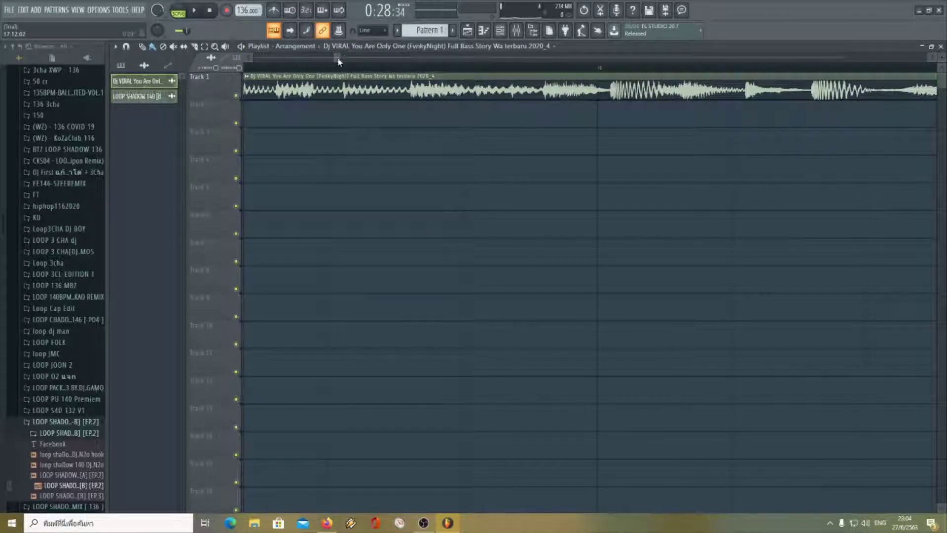
left_click_drag(338, 59, 340, 59)
scroll(340, 58, "up", 3)
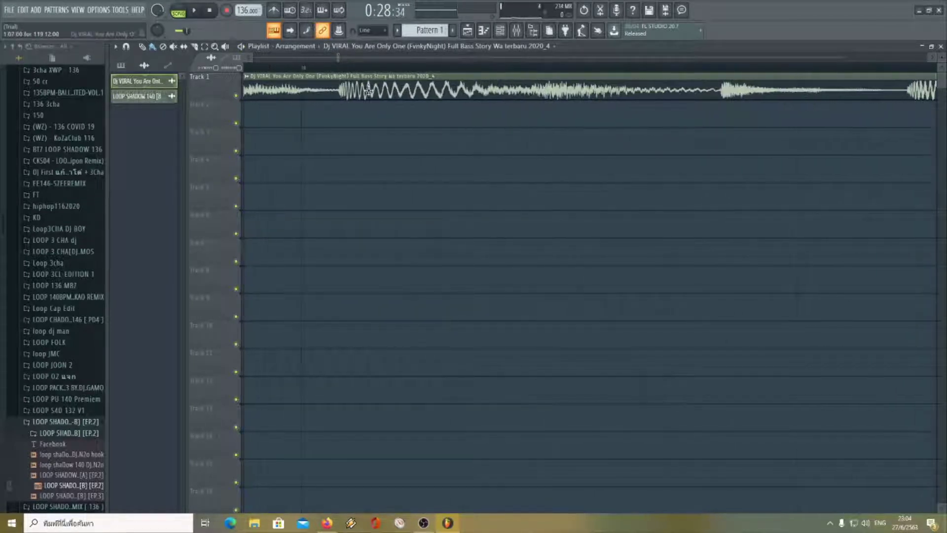
left_click_drag(368, 91, 335, 92)
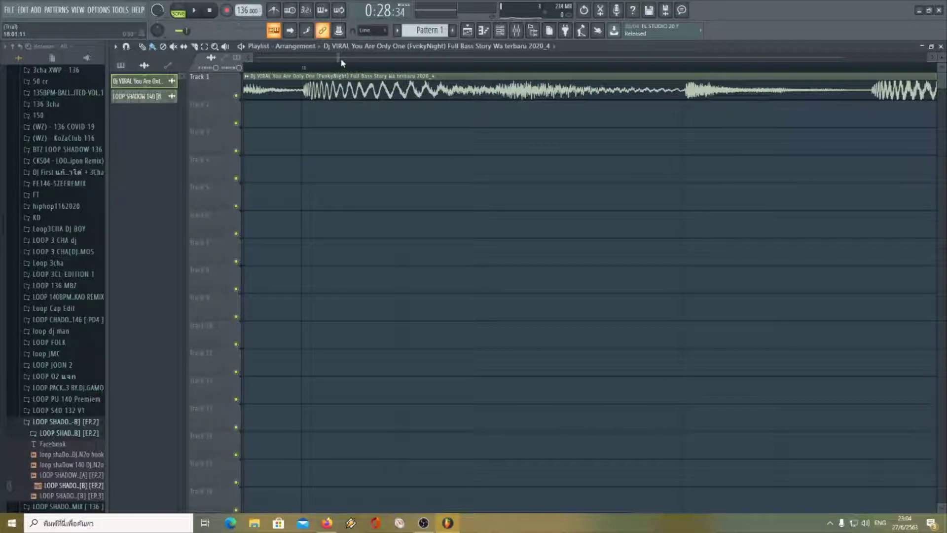
scroll(343, 62, "down", 5)
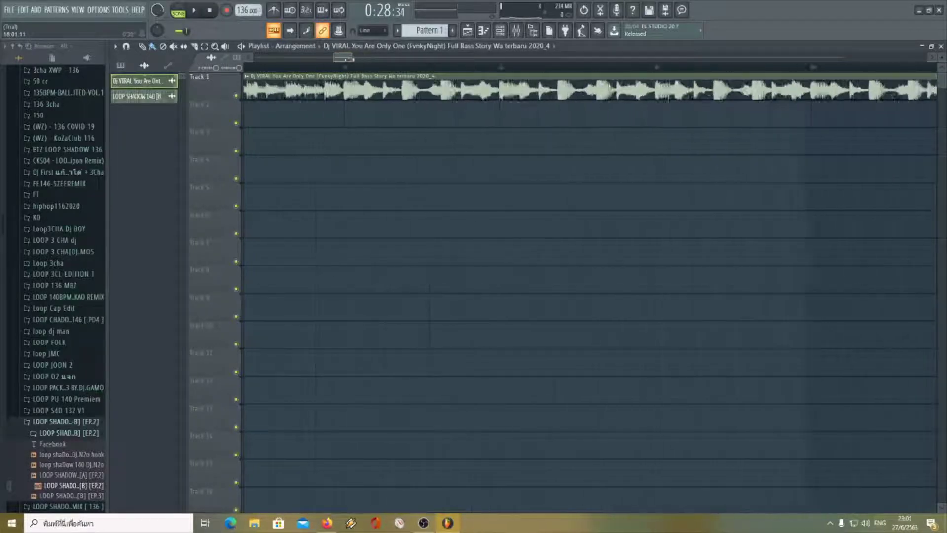
scroll(344, 59, "up", 5)
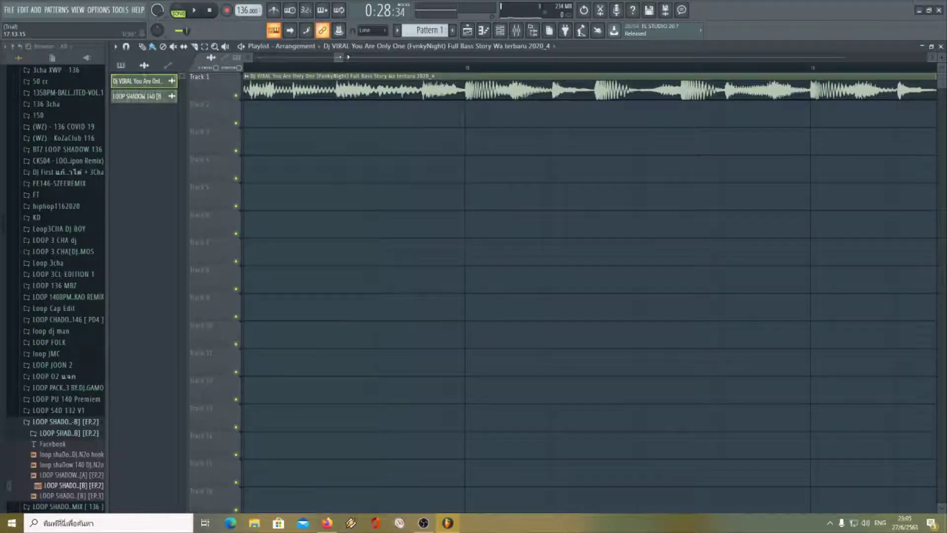
Step: Place the LOOP SHADOW 140 [B] [EP.2]_2 clip on Track 2 at bar 18 and play it briefly with the song
mouse_move(348, 57)
left_mouse_down()
mouse_move(427, 55)
mouse_move(335, 58)
mouse_move(364, 60)
left_mouse_up()
left_click(423, 46)
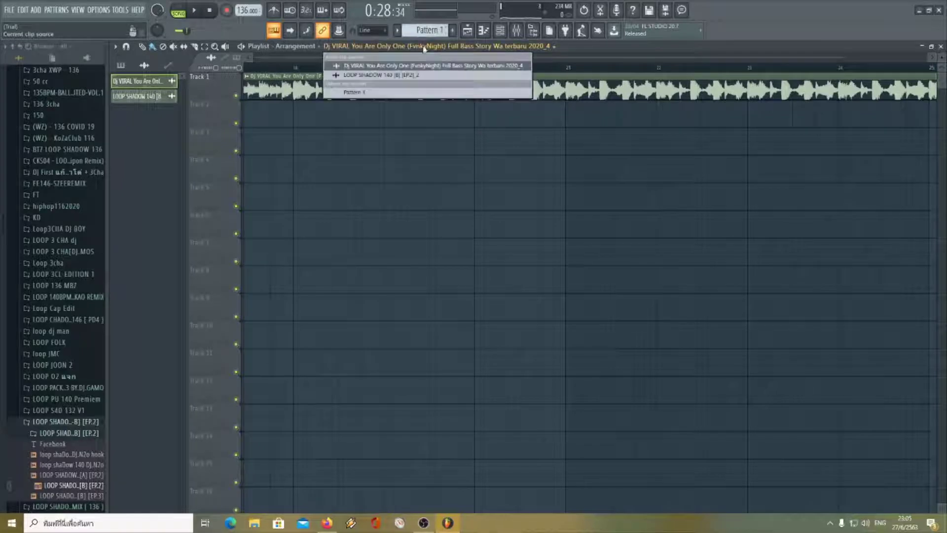
left_click(424, 79)
left_click(302, 121)
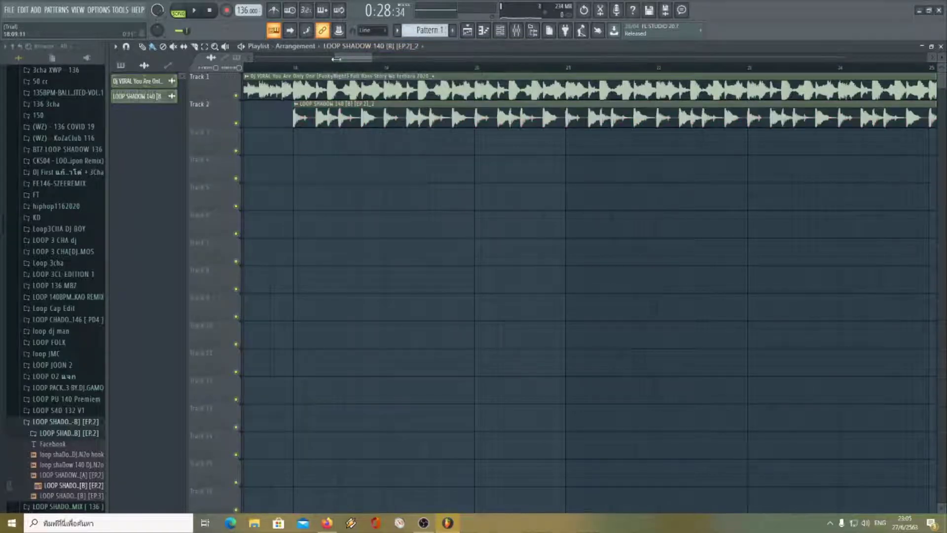
left_click_drag(337, 59, 419, 59)
key("space")
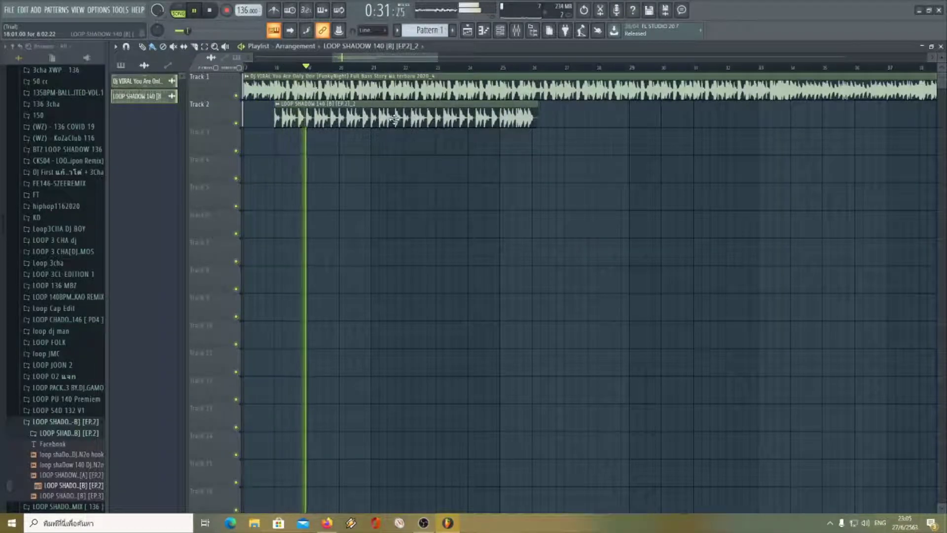
key("space")
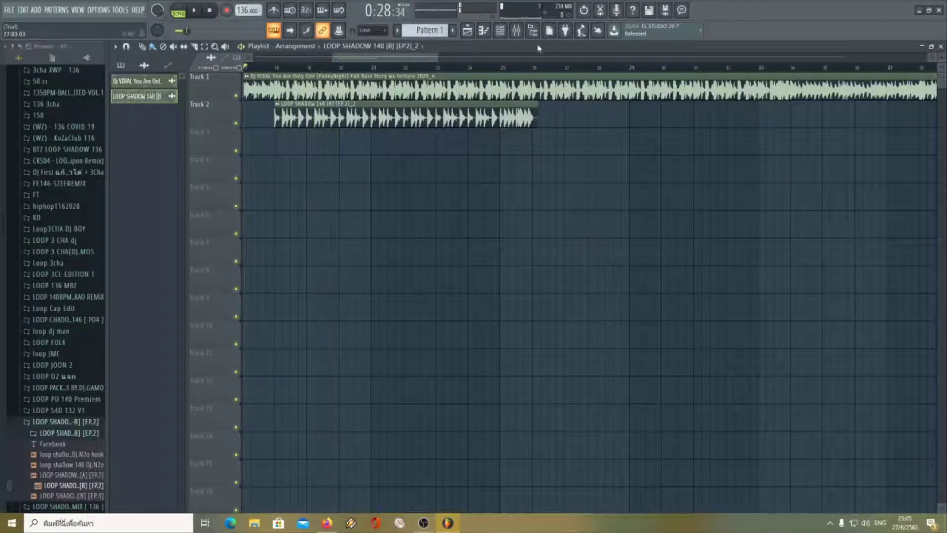
Step: Route the loop to mixer insert 2 and load Fruity Parametric EQ 2 in its first effect slot
left_click(516, 30)
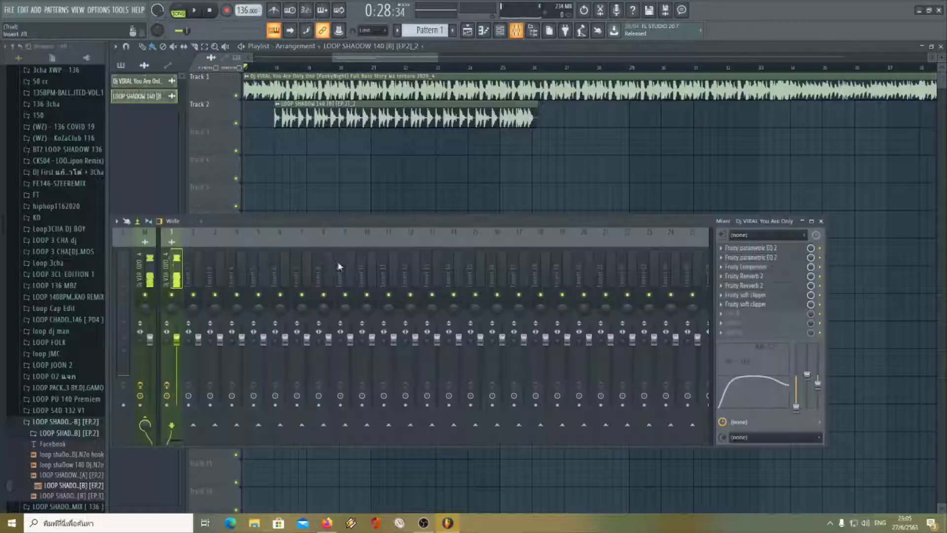
right_click(190, 280)
left_click(236, 271)
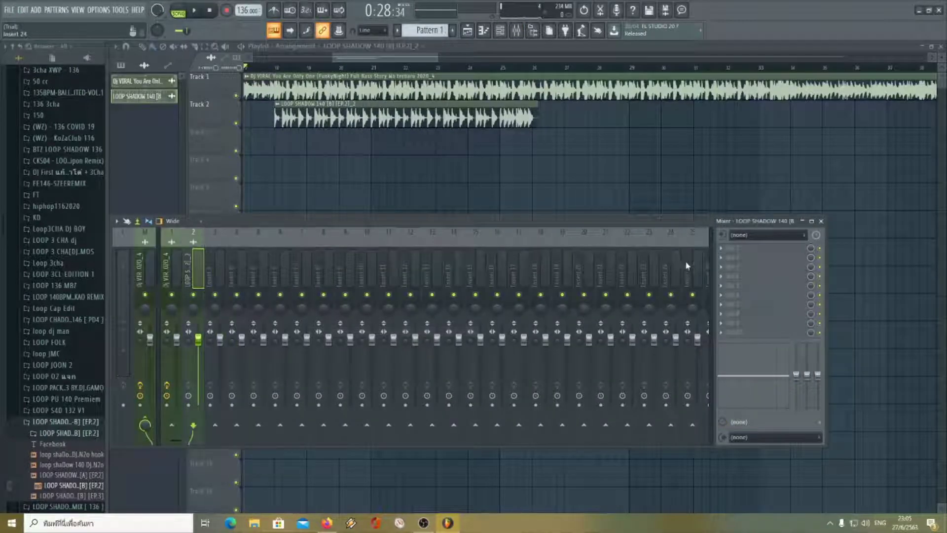
left_click(729, 249)
left_click(590, 334)
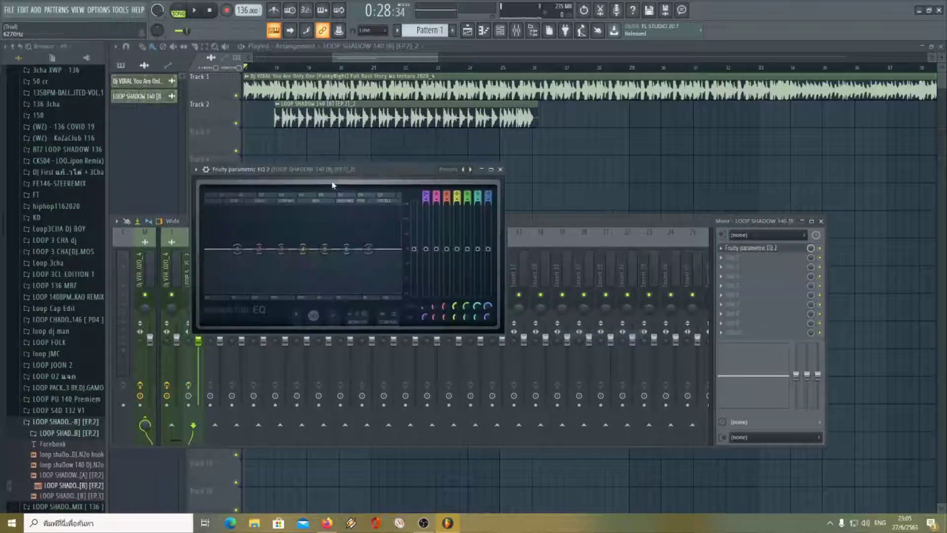
Step: Shape the loop's EQ: boost band 1 about 6.3 dB at 98 Hz, cut band 2, boost band 3 about 3.1 dB and slightly cut band 6
left_click_drag(333, 185, 344, 231)
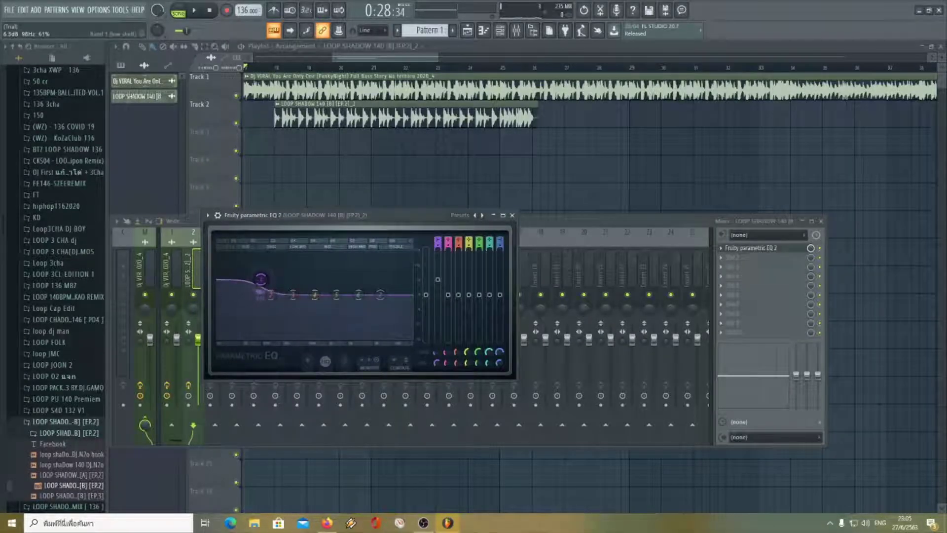
left_click_drag(270, 295, 270, 316)
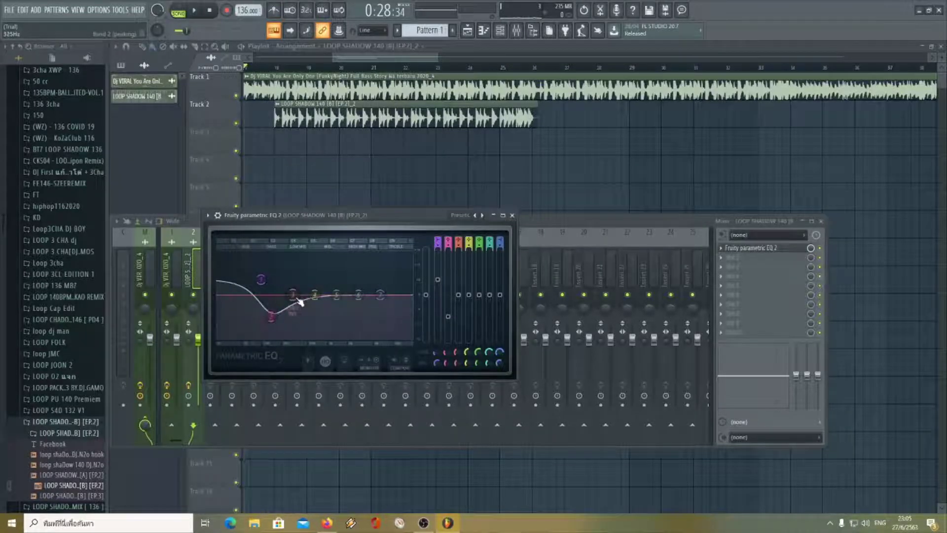
left_click_drag(293, 294, 292, 290)
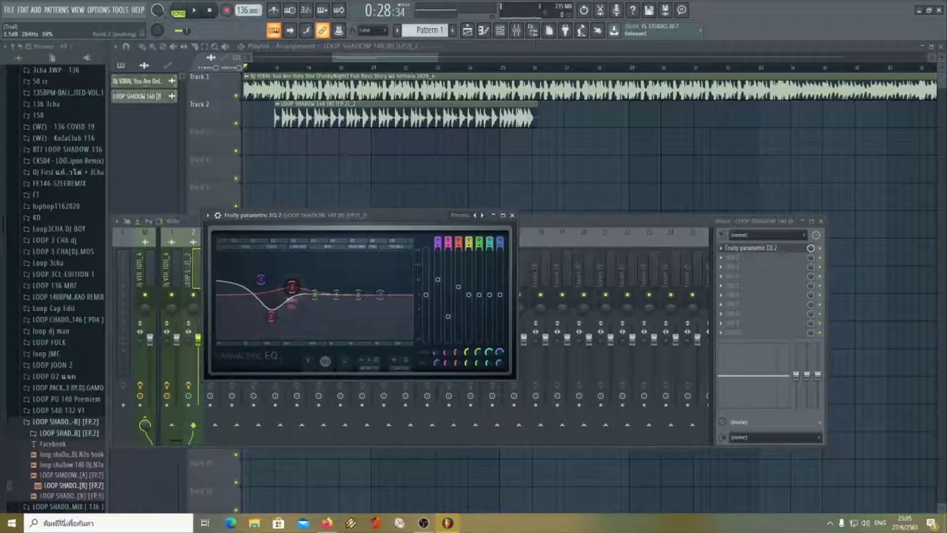
left_click_drag(359, 295, 379, 288)
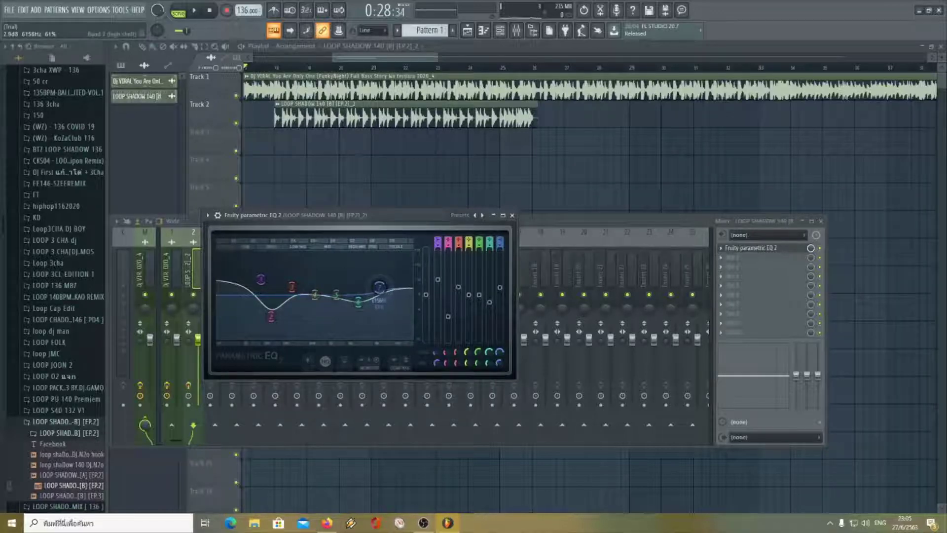
right_click(385, 292)
left_click(399, 303)
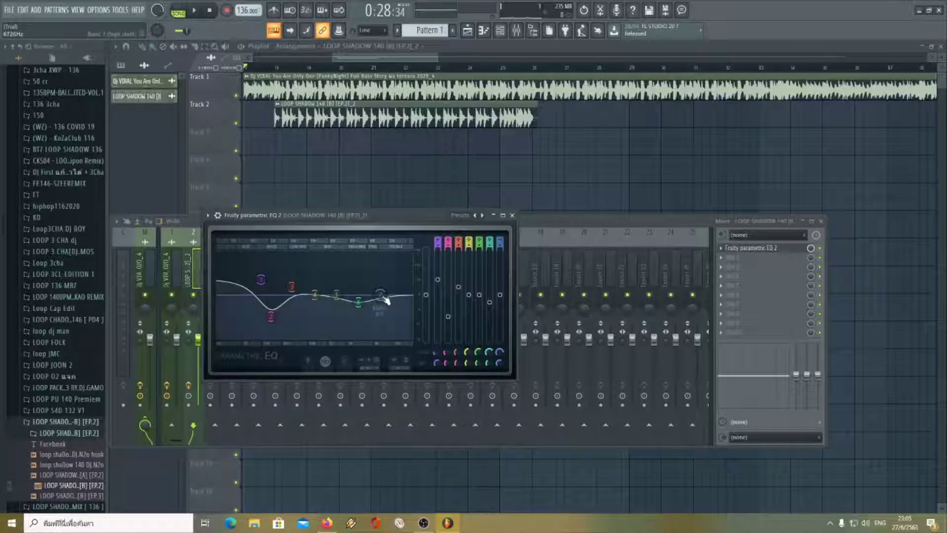
left_click_drag(379, 295, 378, 289)
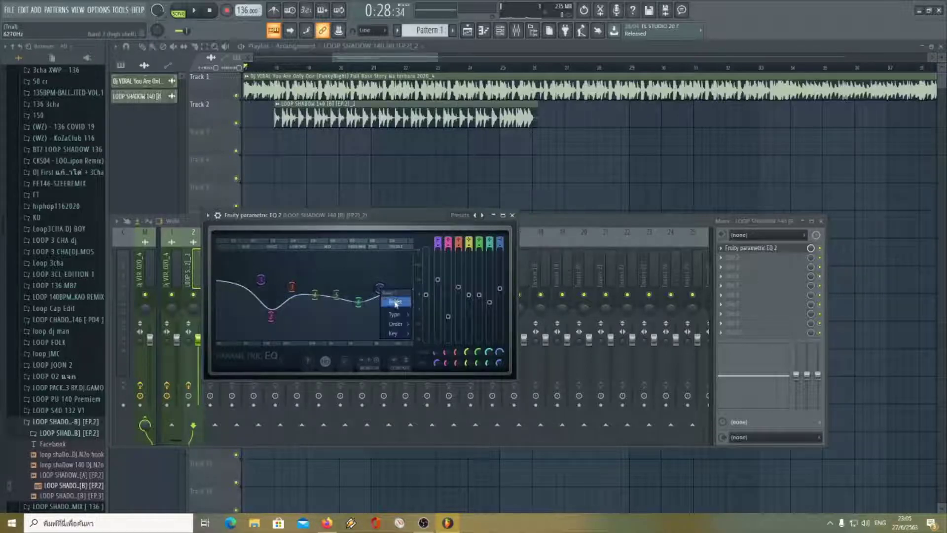
left_click(512, 215)
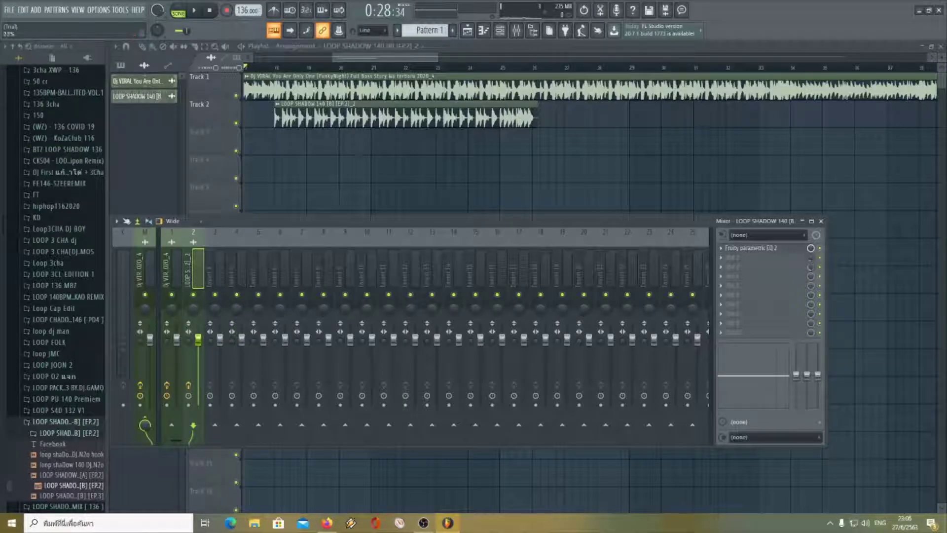
Step: Load Fruity Love Philter in both slots 2 and 3 of the loop's mixer track
left_click(728, 260)
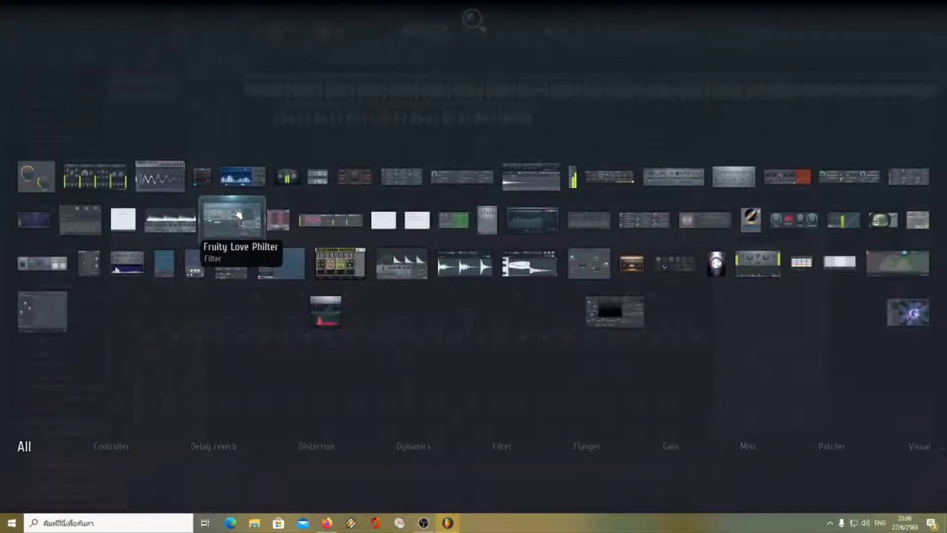
left_click(235, 215)
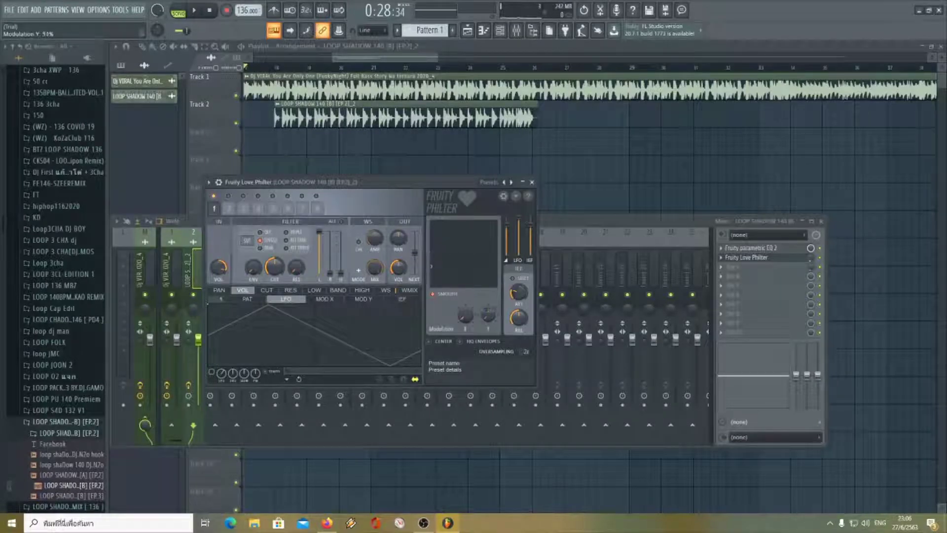
left_click(533, 182)
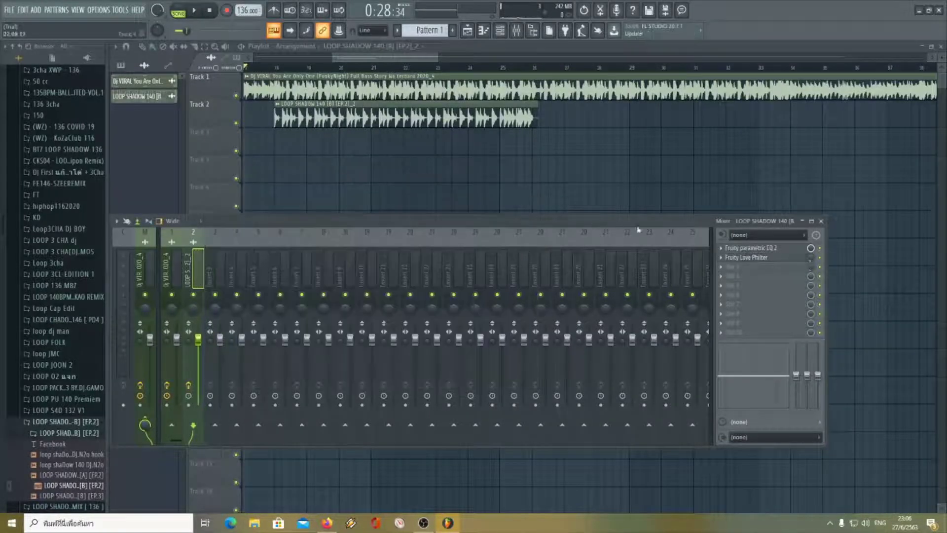
left_click(724, 267)
left_click(229, 218)
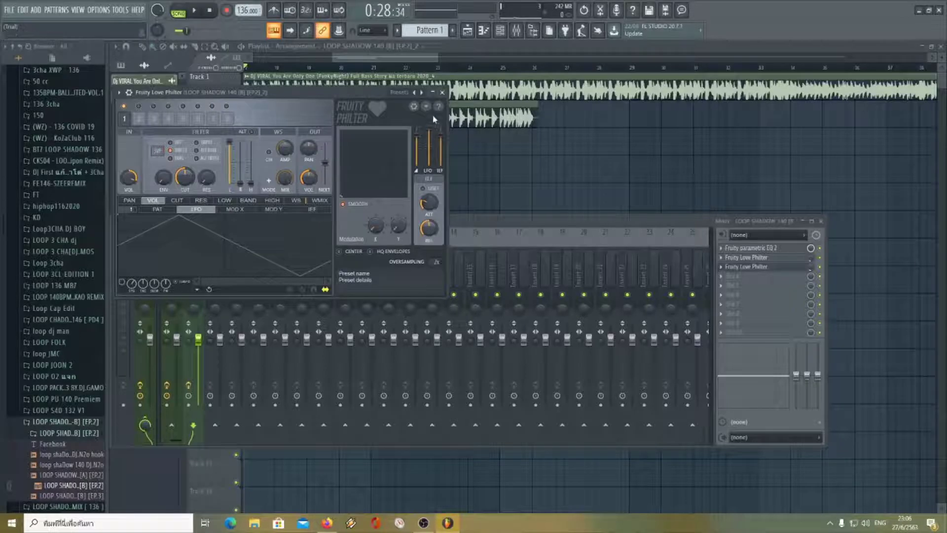
left_click(442, 92)
Step: Add a Fruity Soft Clipper in slot 4 of the loop's mixer track
left_click(728, 280)
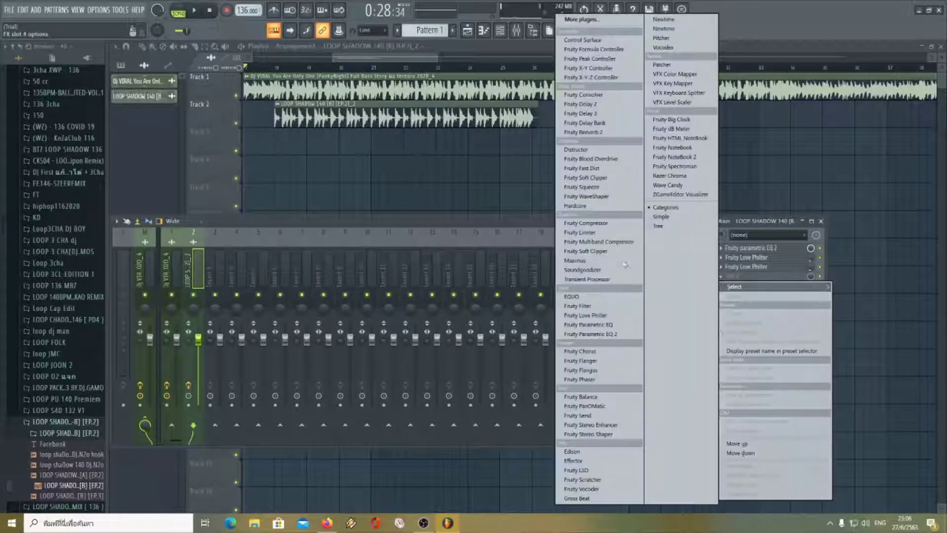
left_click(600, 251)
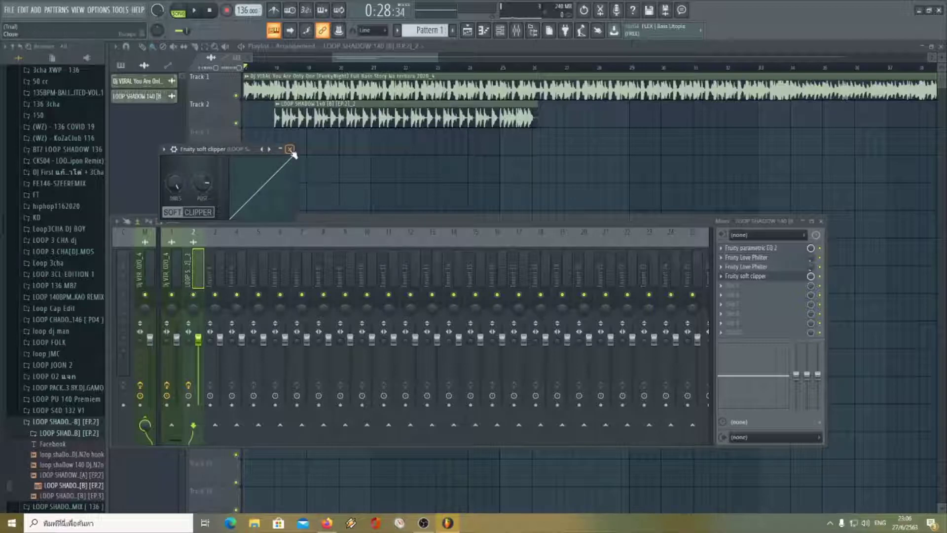
left_click(290, 149)
Step: Add Fruity Reeverb 2 in slot 5 of the loop's mixer track and switch it to the previous preset
left_click(742, 286)
left_click(601, 132)
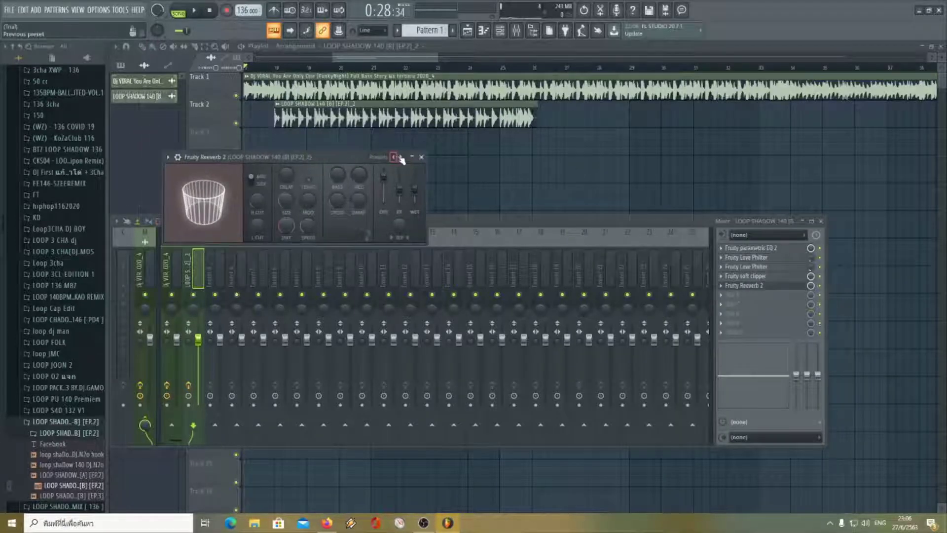
left_click(394, 157)
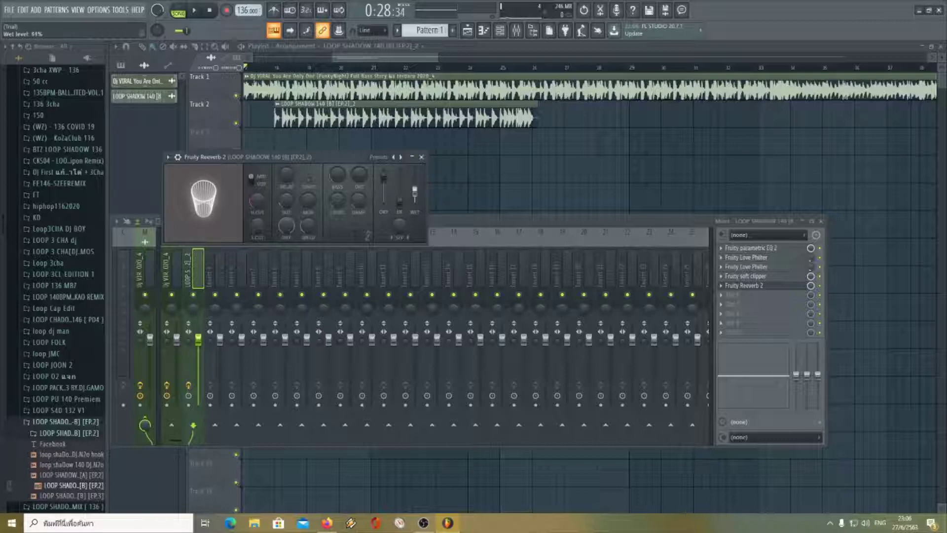
left_click(421, 157)
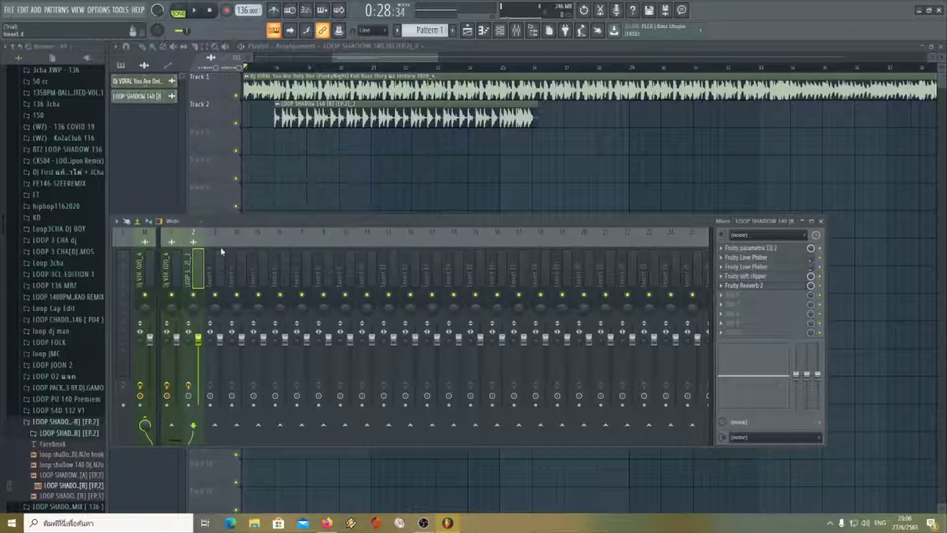
Step: Switch the Fruity Reeverb 2 in slot 5 of the song's mixer track to the next preset, with the wet level at 41%
left_click(181, 271)
left_click(736, 287)
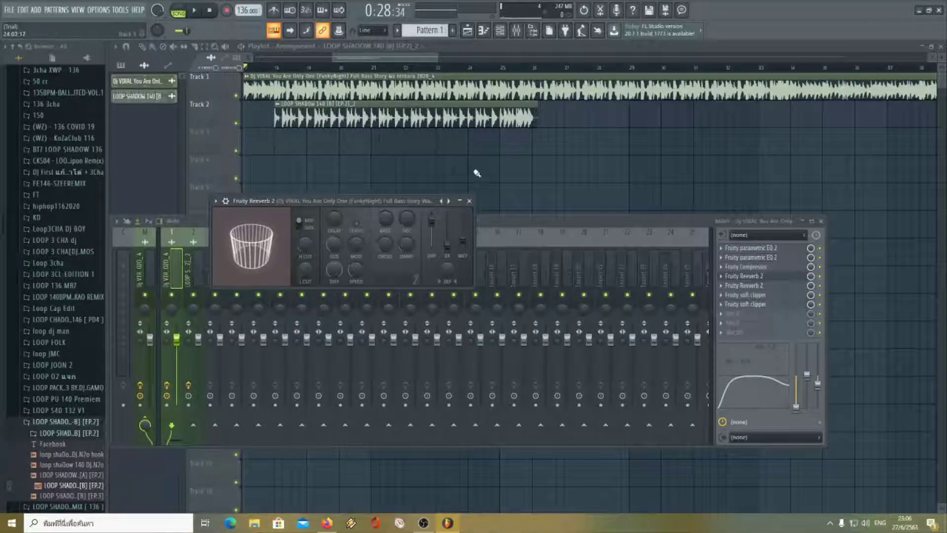
left_click(469, 201)
left_click(755, 287)
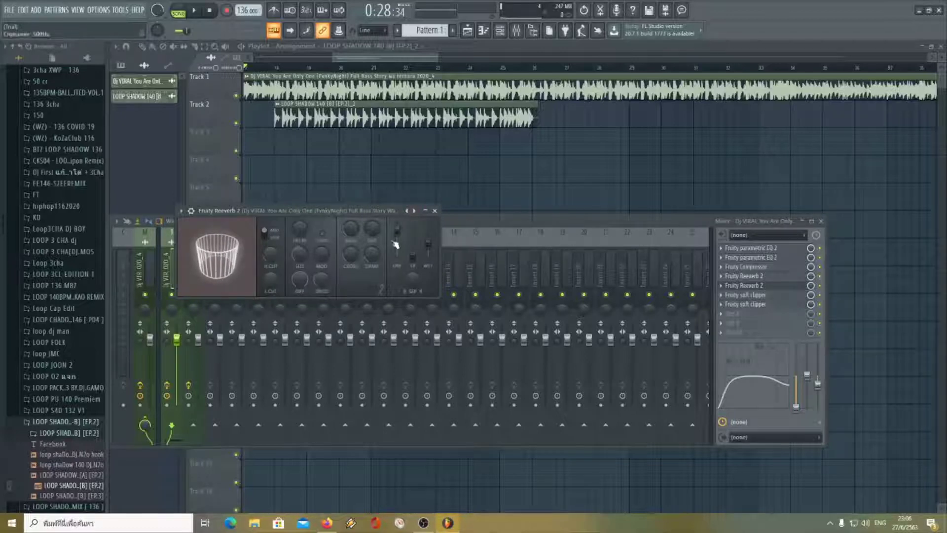
left_click(414, 212)
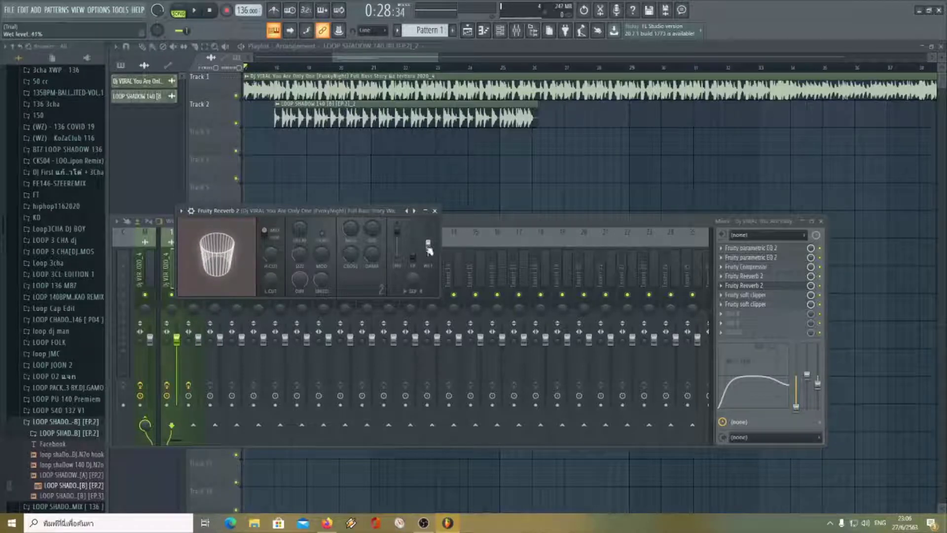
left_click(435, 211)
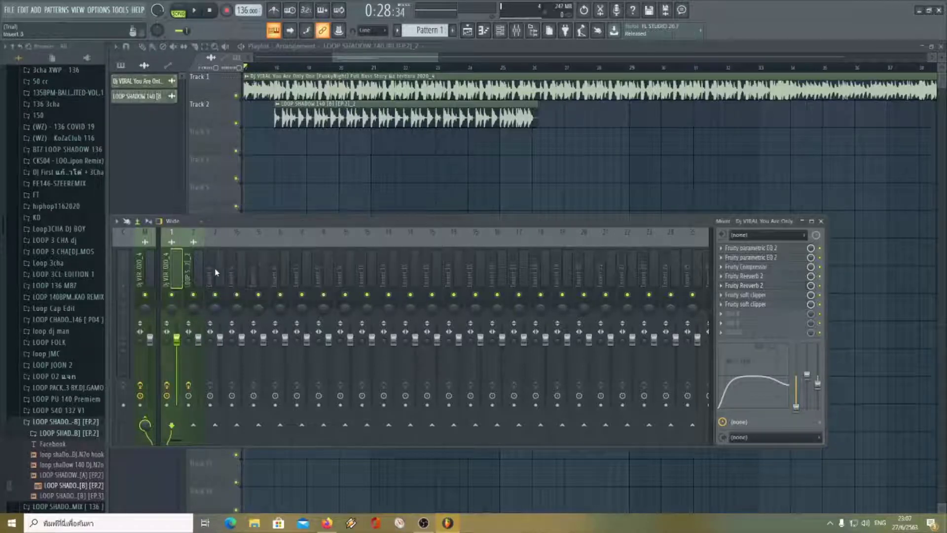
Step: Close the mixer and play the song together with the processed loop from bar 17
left_click(198, 268)
left_click(821, 221)
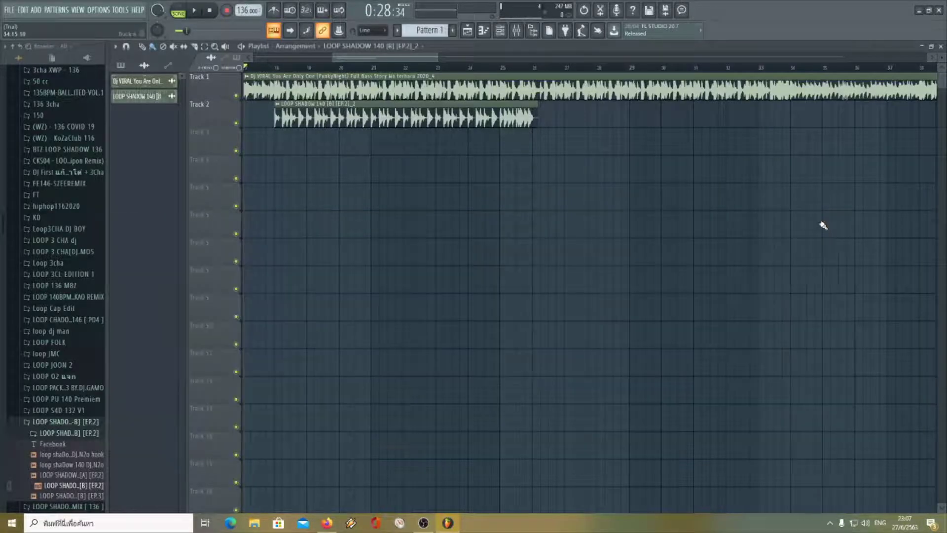
key("space")
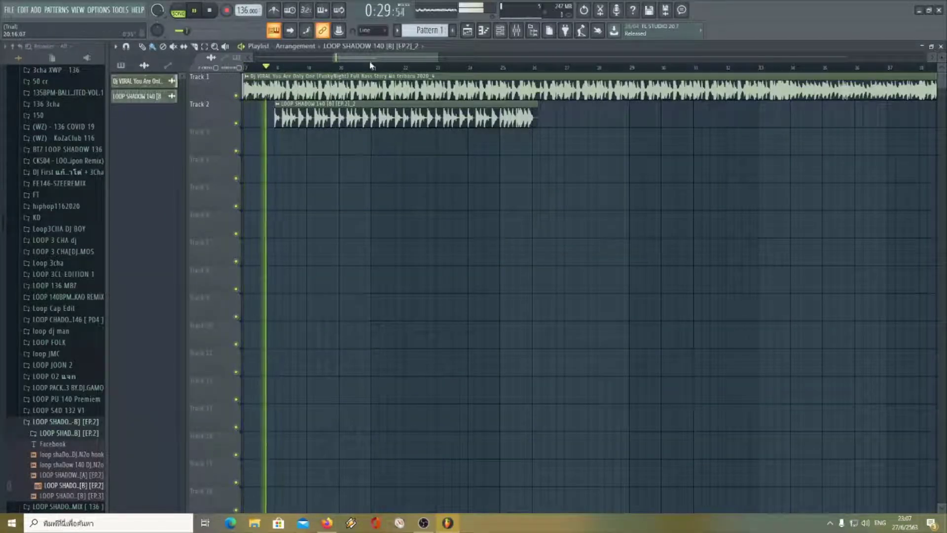
mouse_move(334, 58)
left_mouse_down()
mouse_move(256, 59)
mouse_move(337, 59)
left_mouse_up()
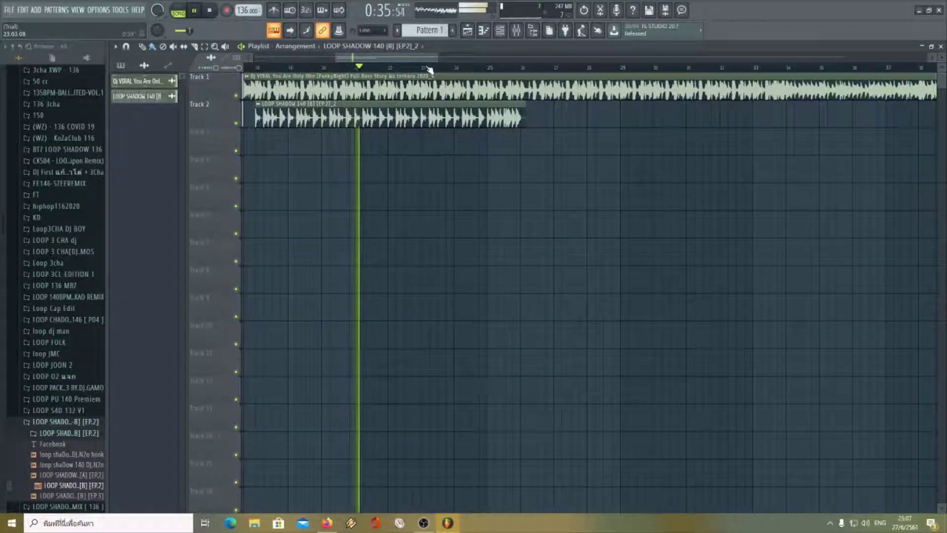
Step: Raise the wet level of the Fruity Reeverb 2 in slot 5 of the song's mixer track to 63% and replay the mix
left_click_drag(437, 58, 457, 64)
left_click(516, 30)
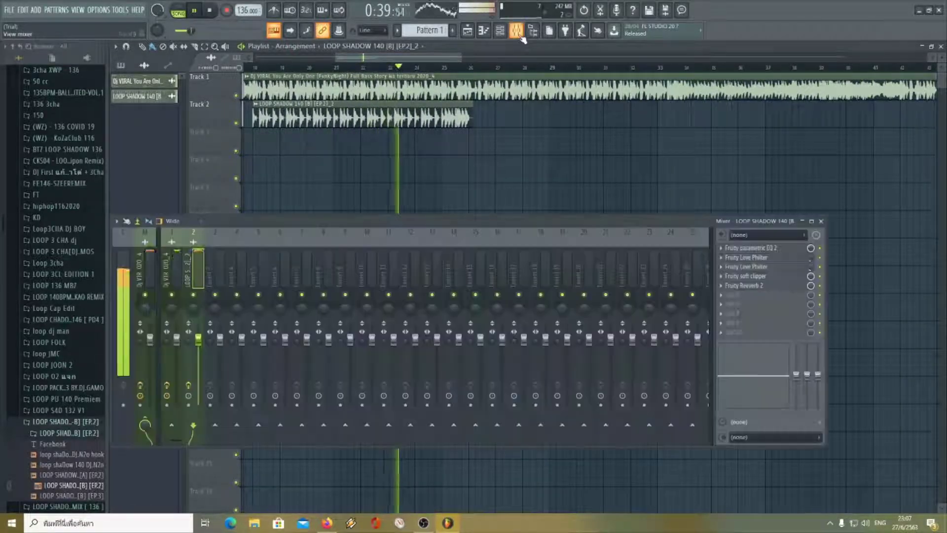
left_click(172, 264)
key("space")
left_click(764, 286)
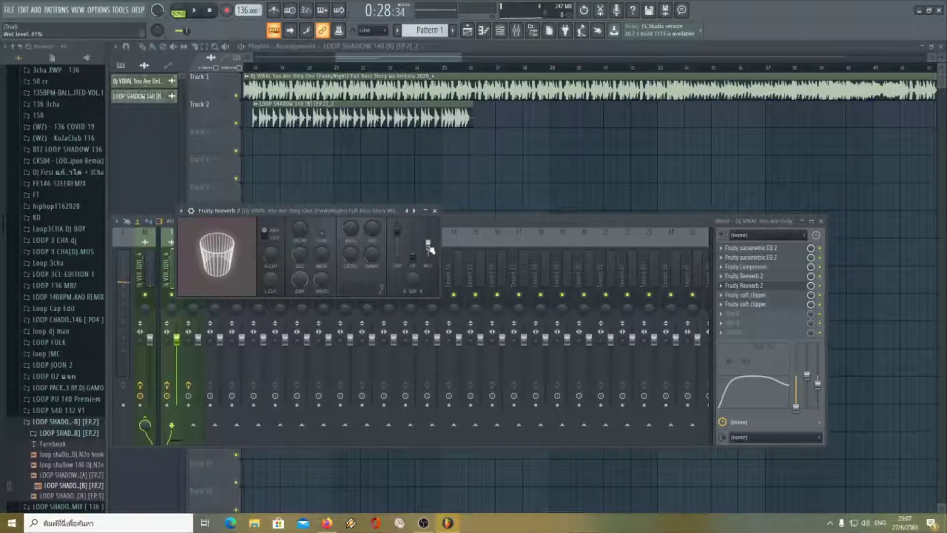
left_click_drag(430, 248, 430, 241)
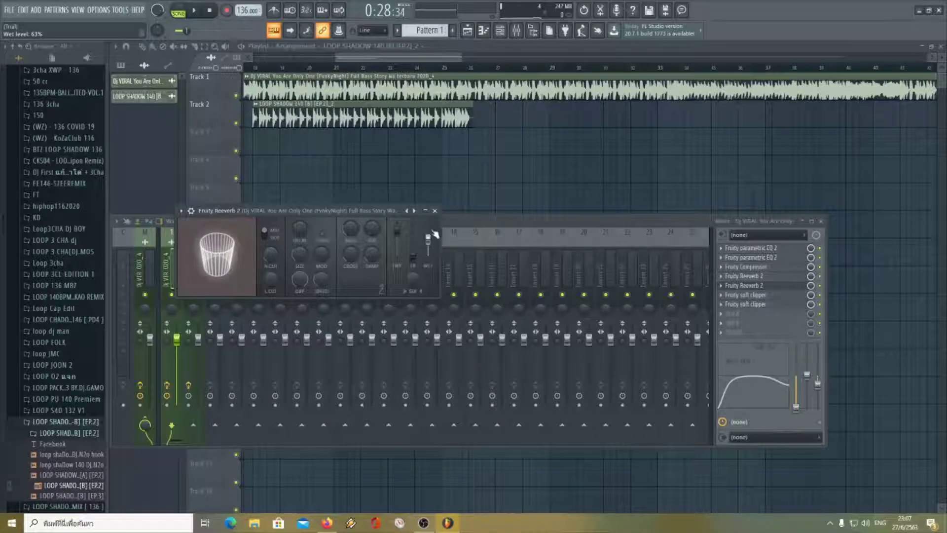
left_click(435, 210)
key("space")
left_click(821, 221)
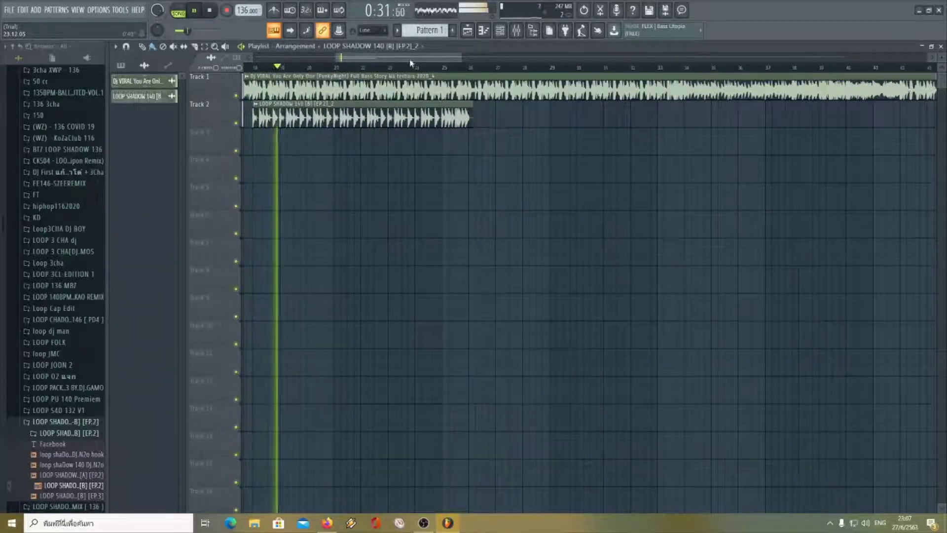
Step: Place further copies of the LOOP SHADOW drum loop on Track 2 at bars 26, 42 and 50
left_click_drag(519, 123, 504, 125)
left_click_drag(460, 58, 551, 60)
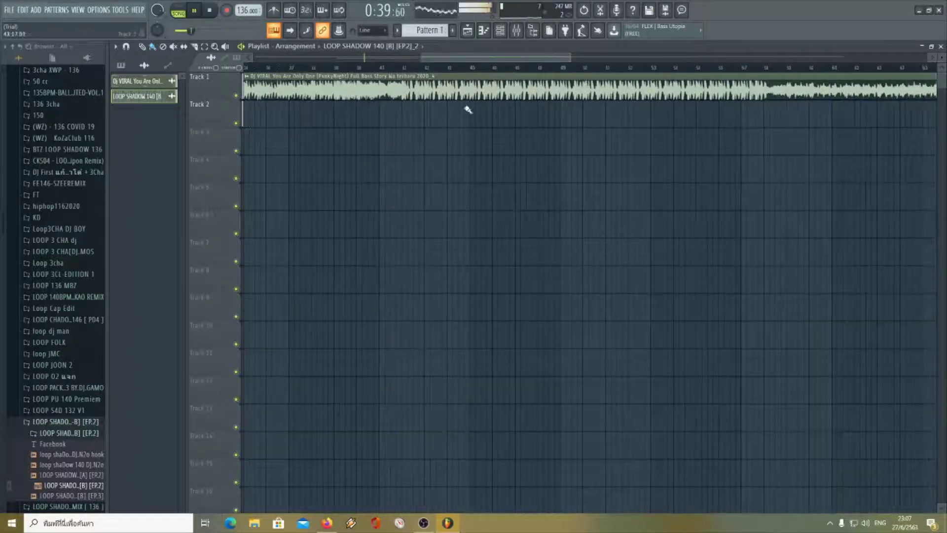
left_click(406, 120)
left_click_drag(629, 120, 588, 121)
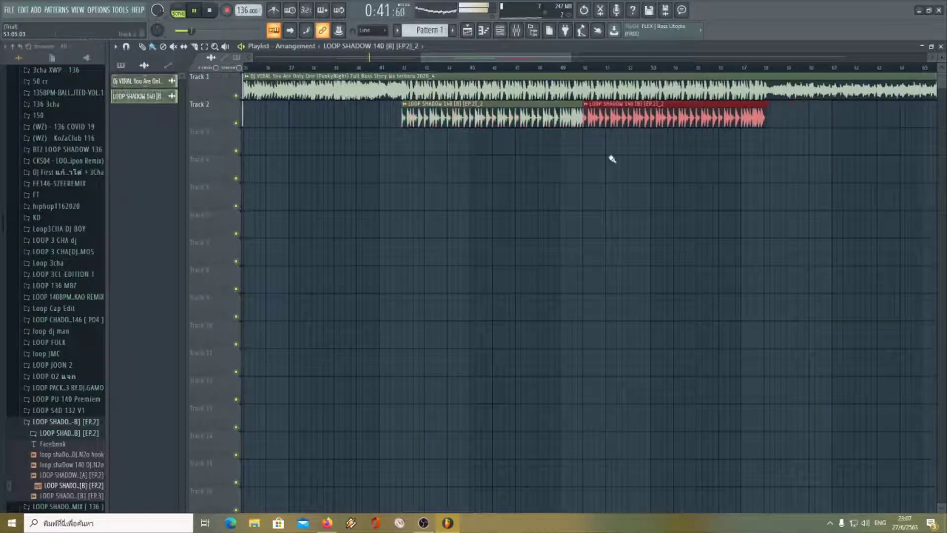
Step: Place two back-to-back drum loop copies at bar 75 and two more at bar 99 on Track 2
left_click_drag(545, 61, 775, 58)
left_click(688, 119)
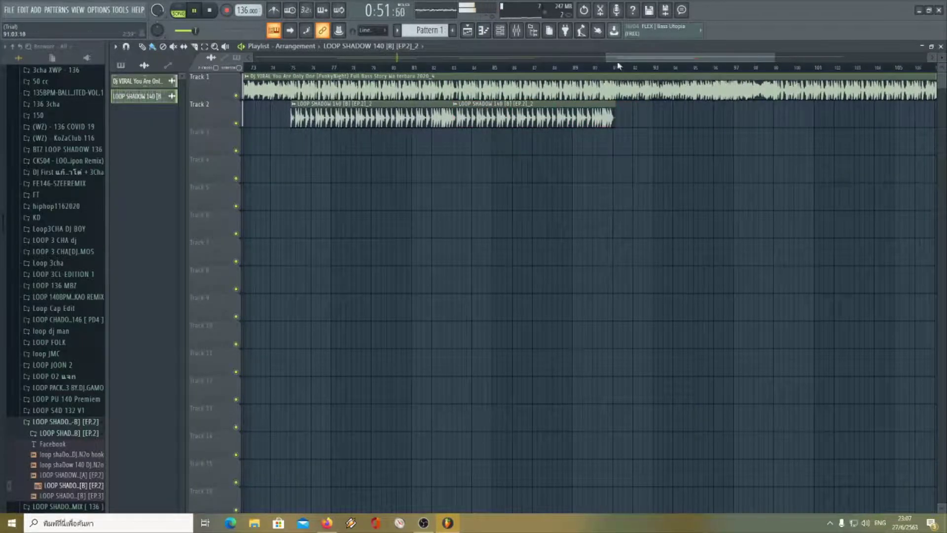
left_click_drag(623, 58, 714, 61)
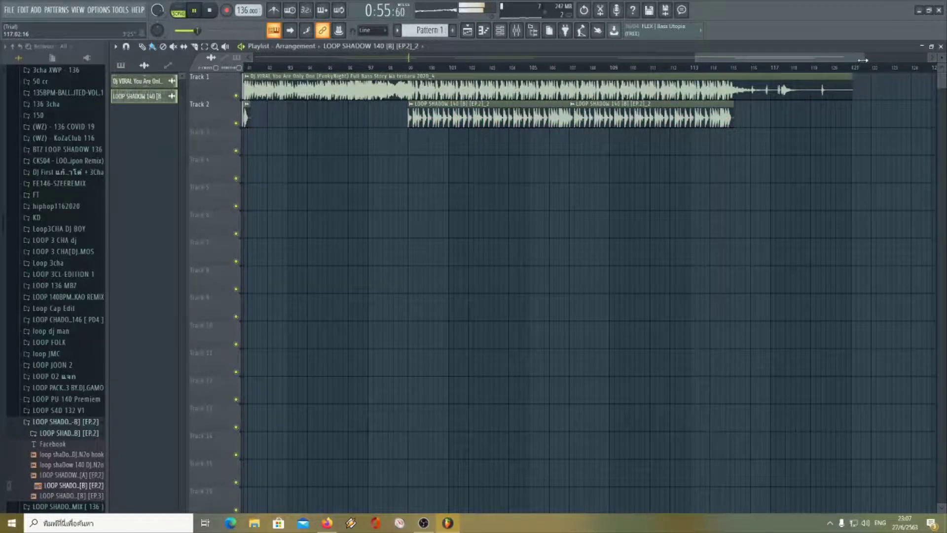
Step: Slice the song clip at about bar 116, delete its tail and stop playback
left_click_drag(863, 60, 662, 52)
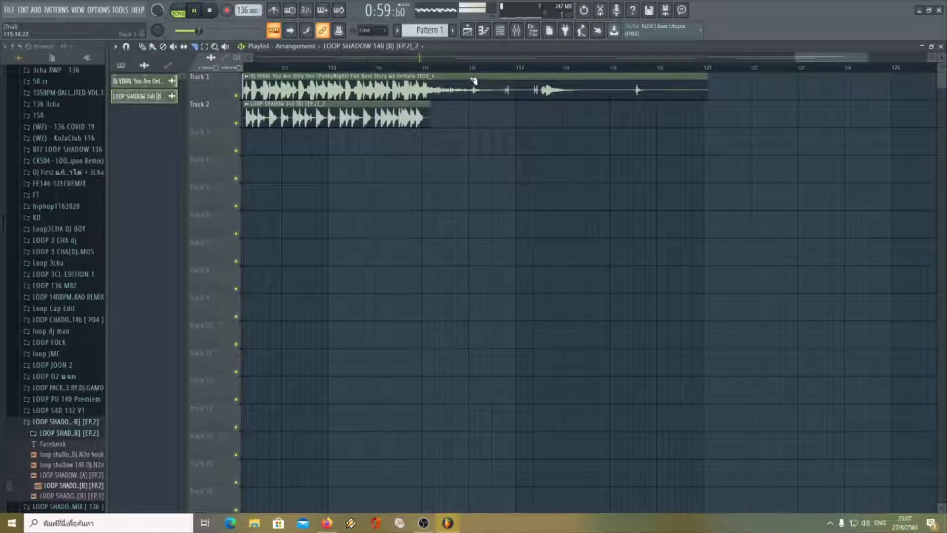
left_click_drag(474, 80, 475, 108)
left_click(152, 47)
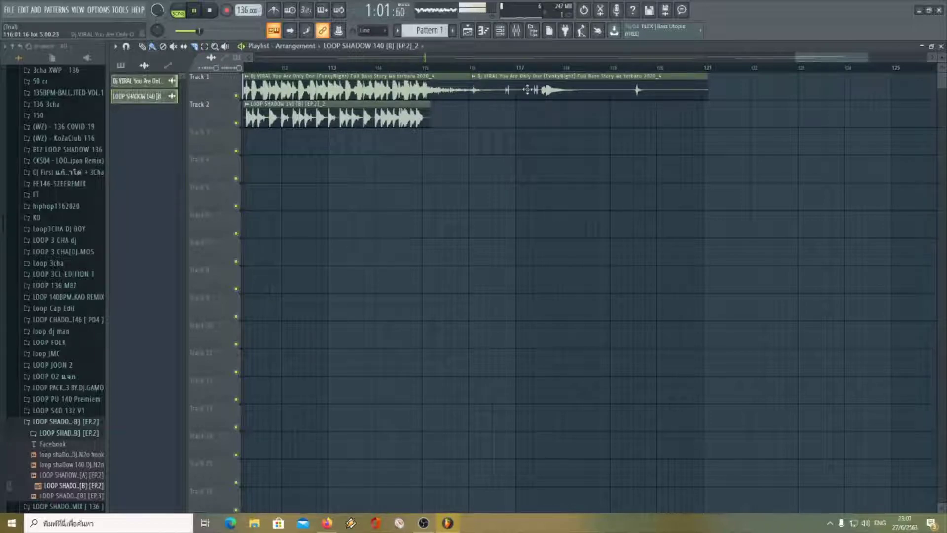
right_click(527, 89)
left_click_drag(814, 59, 249, 59)
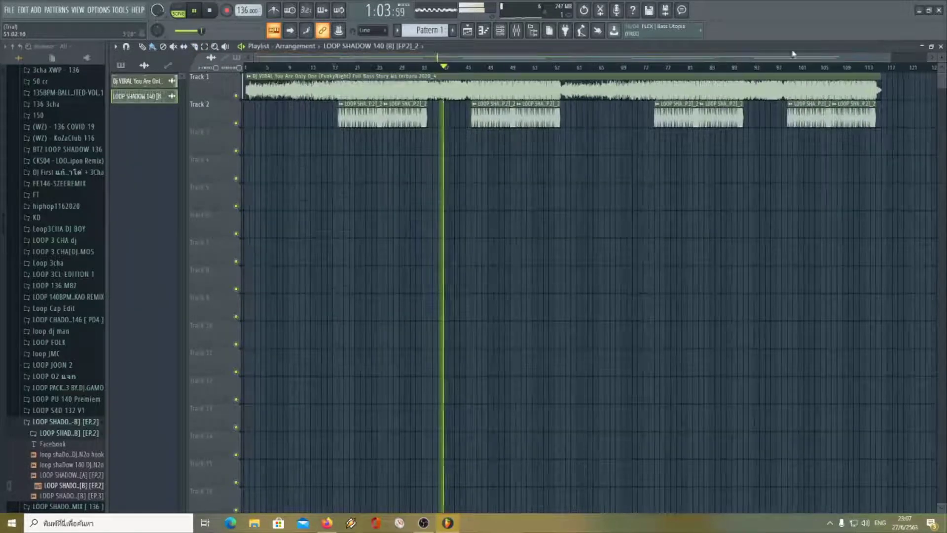
left_click_drag(891, 58, 506, 58)
key("space")
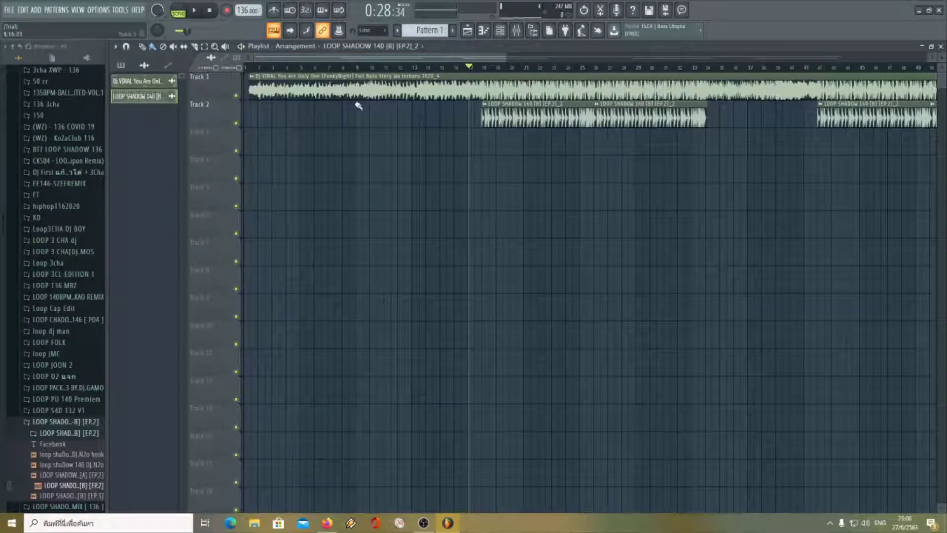
Step: Replace the audio in Edison with the "loop shaDow 140 DJ.N2o hook" sample and send it to the playlist as an audio clip
left_click(89, 454)
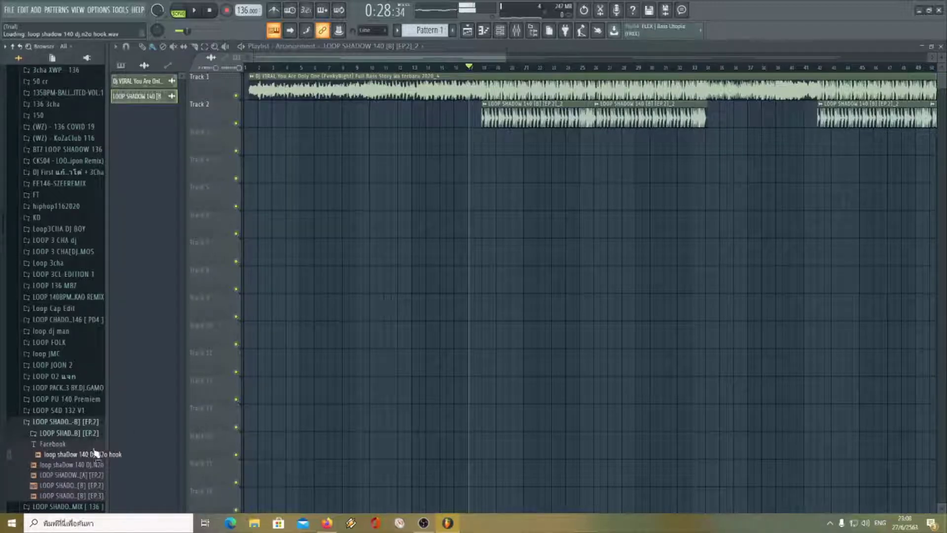
left_click(600, 10)
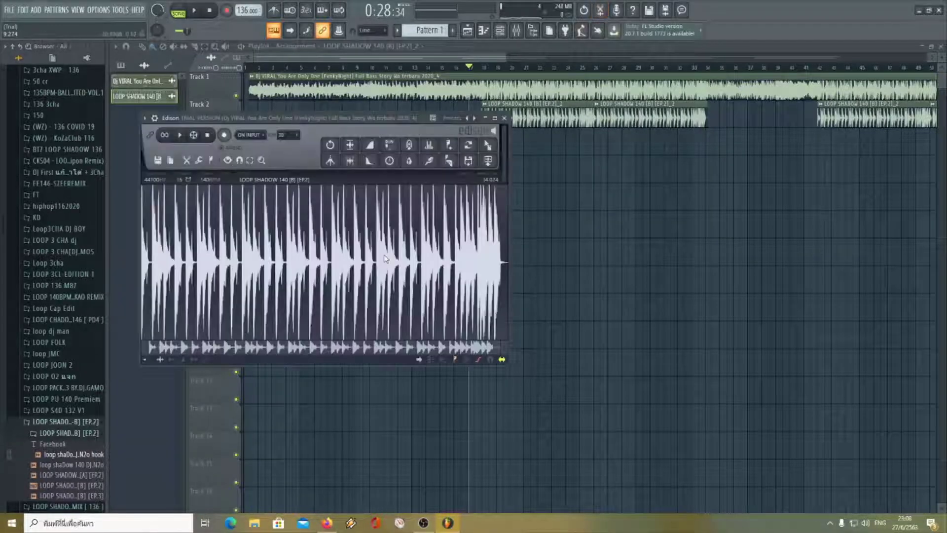
key("Delete")
left_click_drag(74, 454, 264, 268)
right_click(152, 339)
left_click(171, 372)
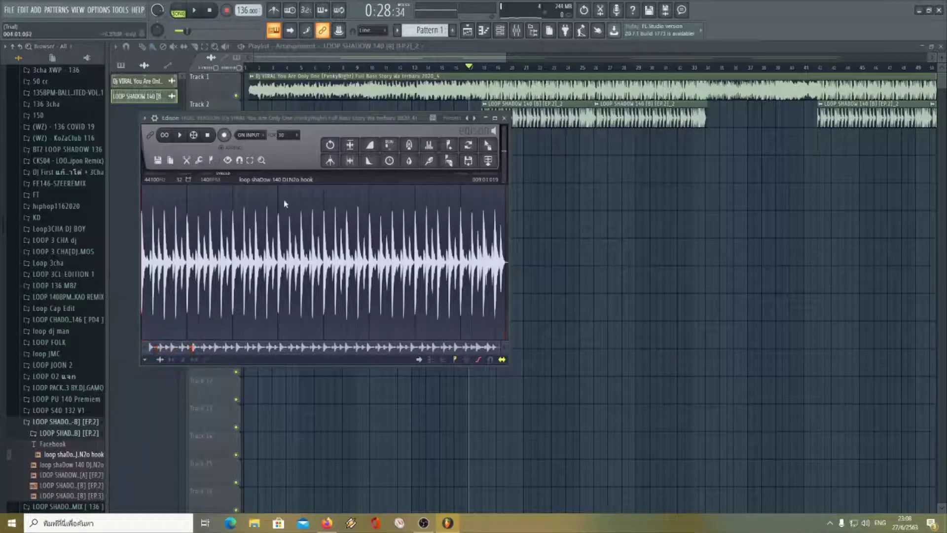
left_click(587, 114)
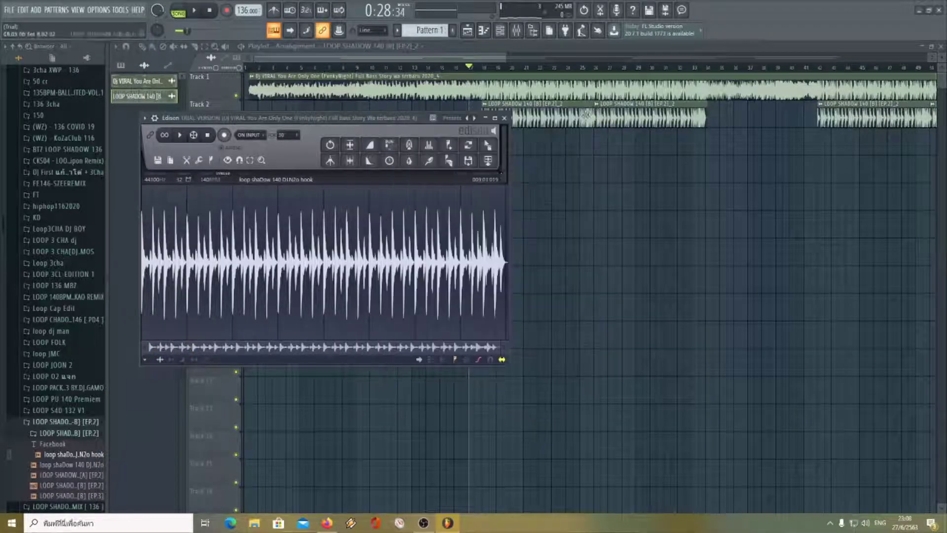
left_click(487, 160)
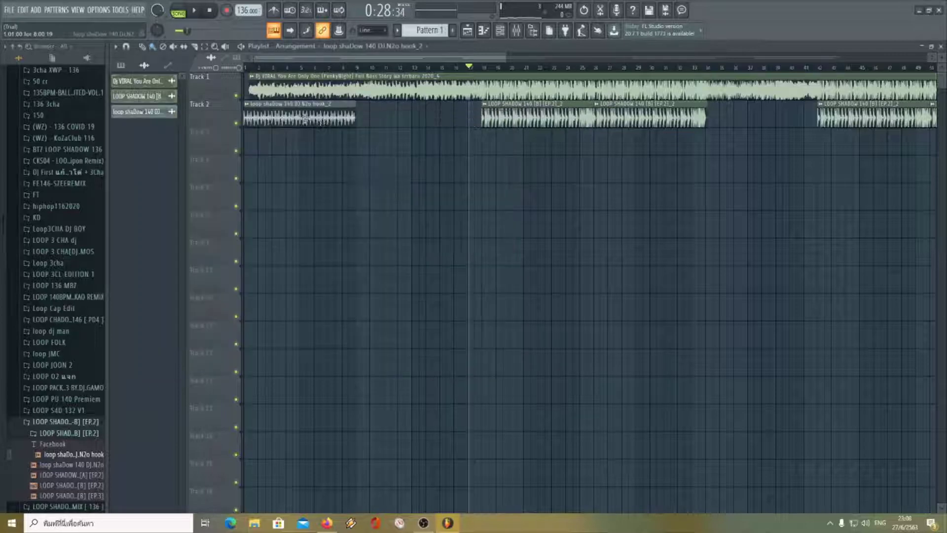
Step: Fit the hook loop clip to the project tempo using its embedded 140 BPM and move it to bar 2 on Track 3
right_click(248, 115)
left_click(340, 170)
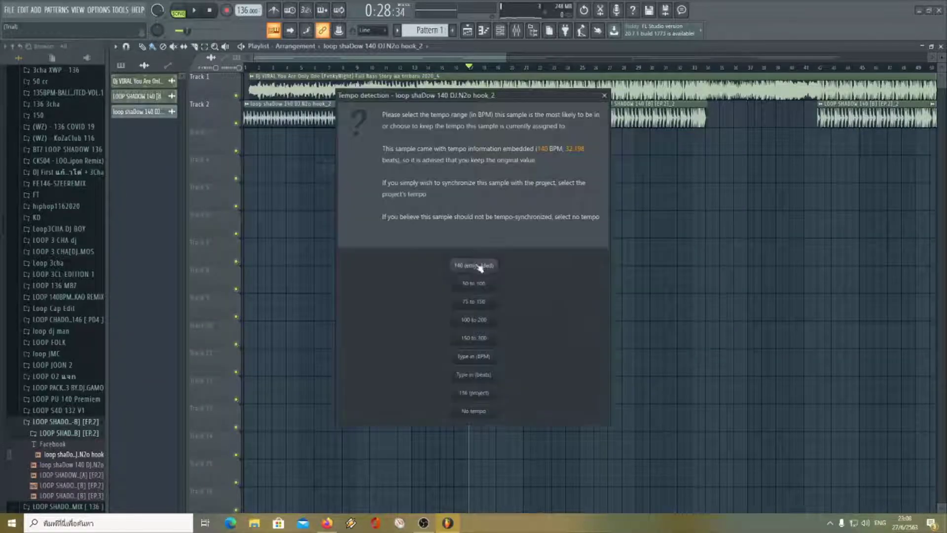
left_click(481, 265)
left_click_drag(264, 123, 272, 156)
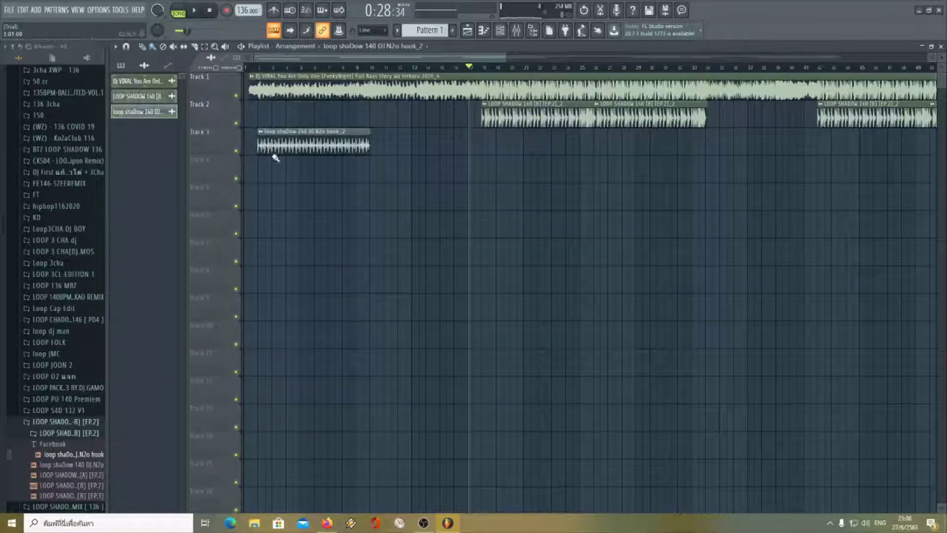
Step: Route the hook loop's channel to mixer insert 3
left_click(519, 36)
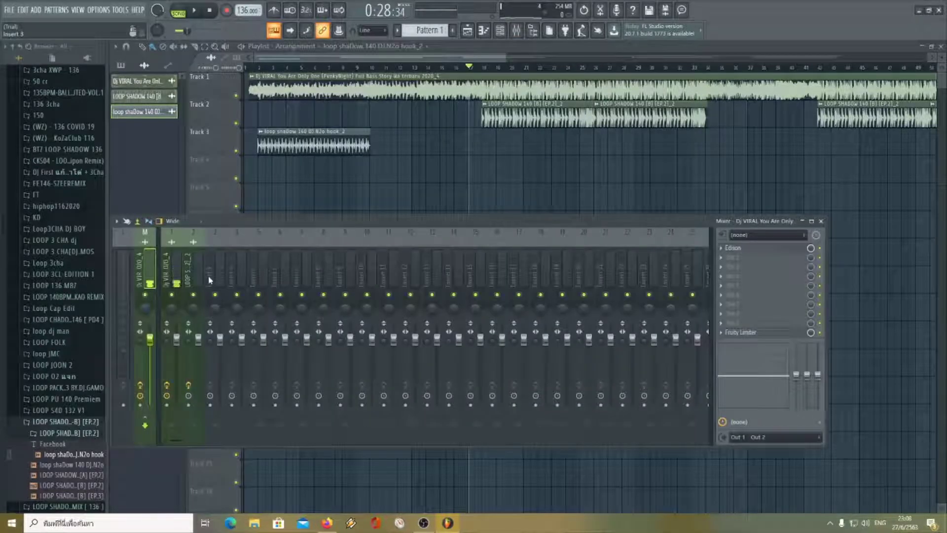
right_click(220, 232)
mouse_move(292, 331)
left_click(380, 330)
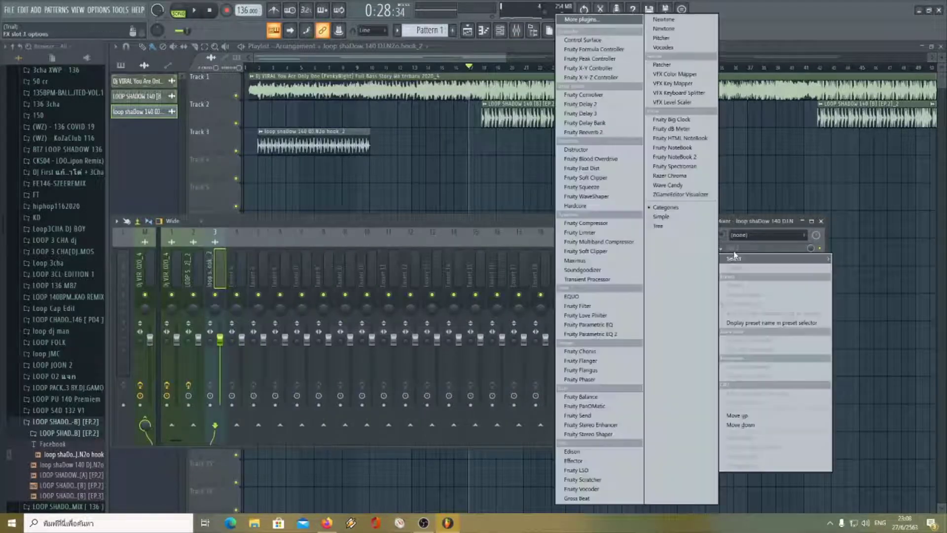
Step: Add Fruity Parametric EQ 2 in slot 1 of the hook's mixer track, boosting bands 1, 3, 4 and 7 and cutting bands 2 and 6
left_click(737, 247)
left_click(619, 334)
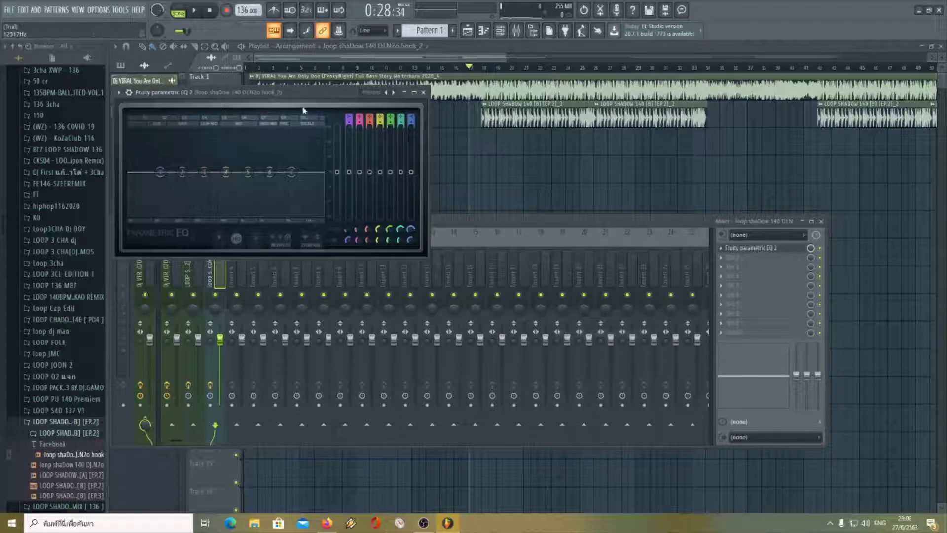
left_click_drag(305, 94, 455, 282)
left_click_drag(312, 361, 442, 352)
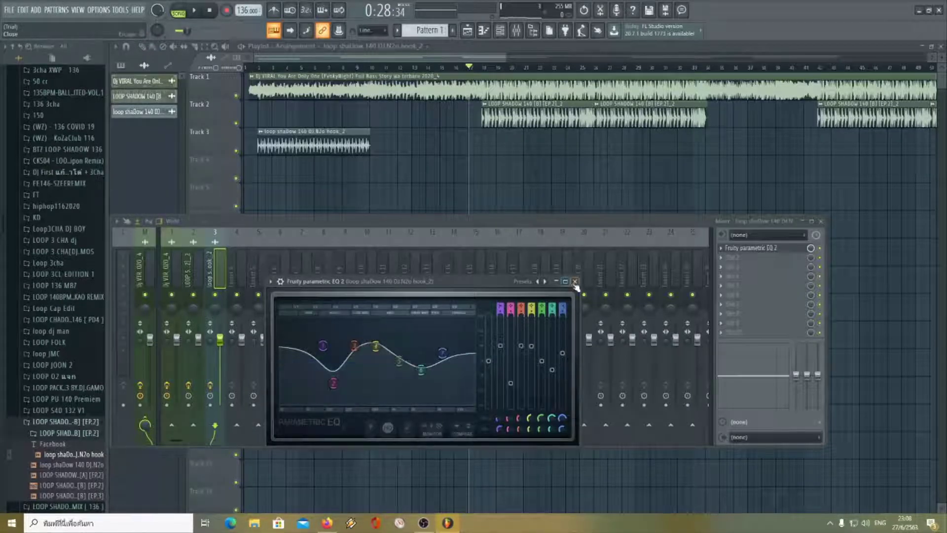
left_click(575, 282)
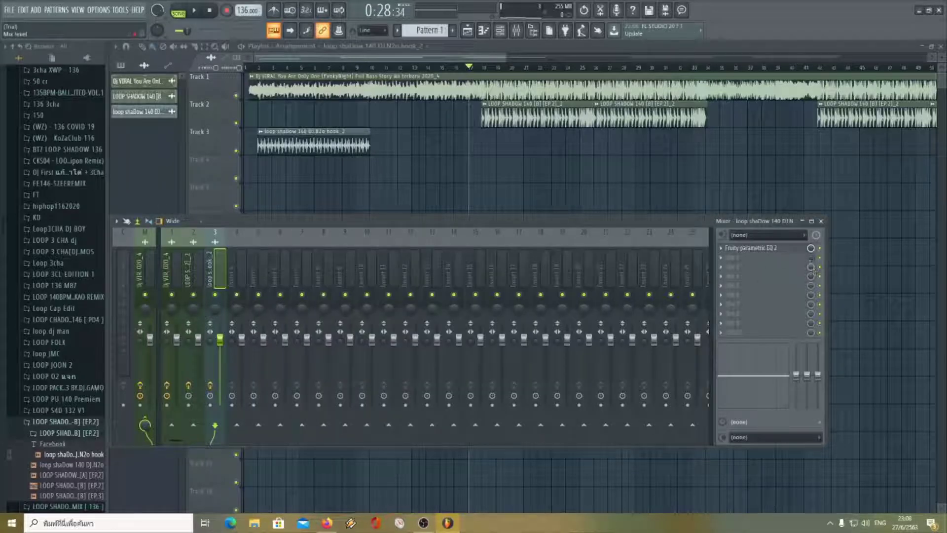
Step: Add a Fruity Love Philter in both slot 2 and slot 3 of the hook's mixer track
left_click(768, 269)
left_click(241, 228)
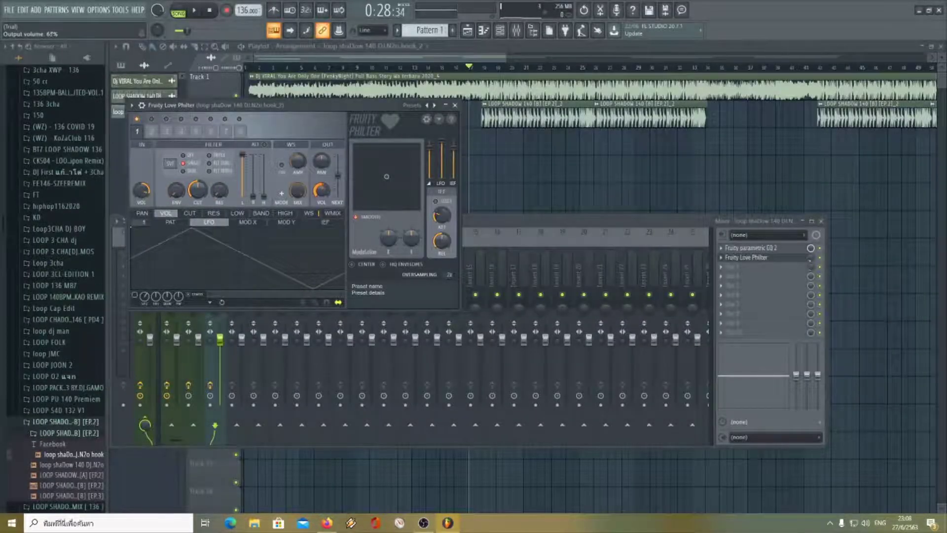
left_click(455, 105)
left_click(744, 275)
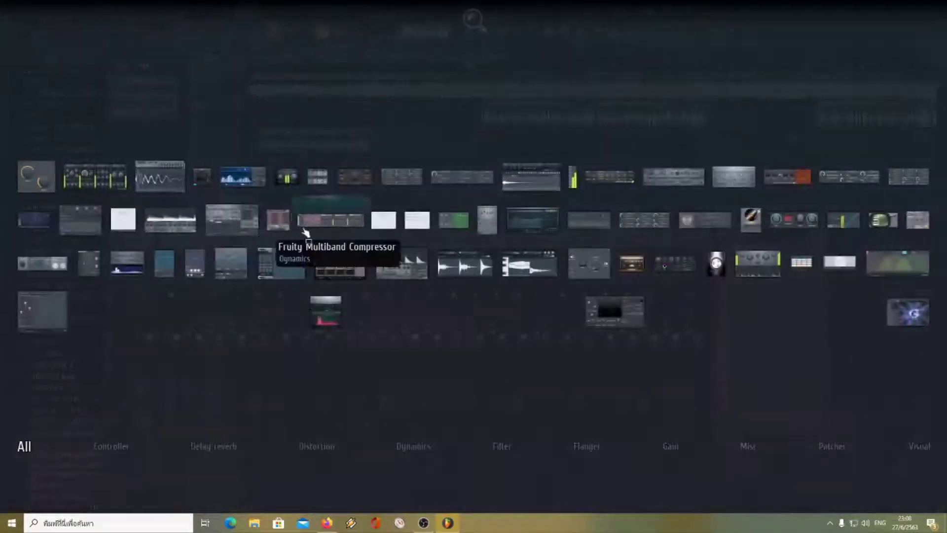
left_click(226, 223)
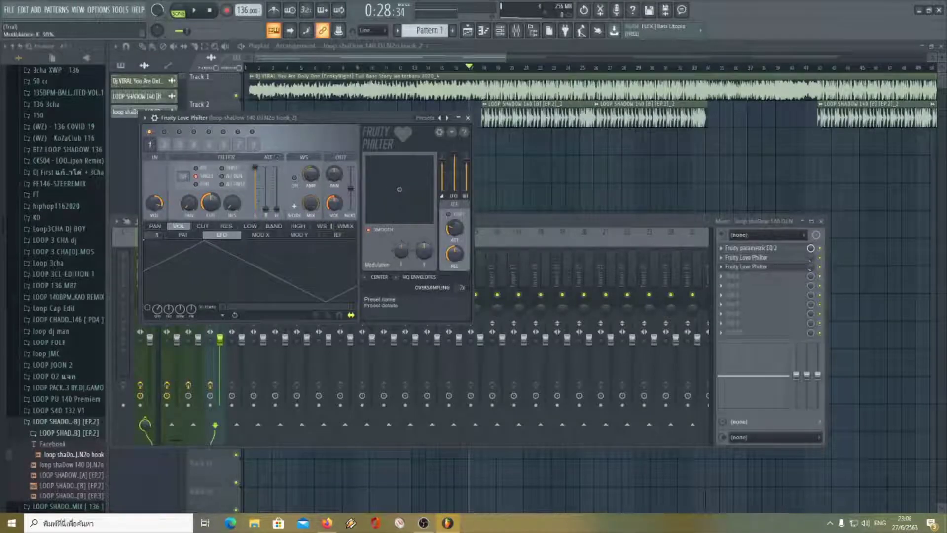
left_click(468, 118)
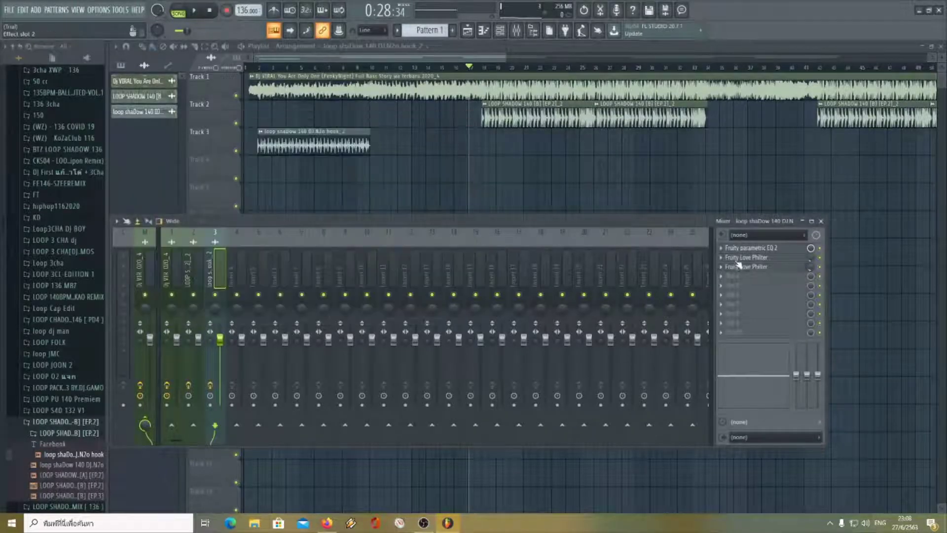
Step: Add a Fruity Soft Clipper in slot 4 of the hook's mixer track
left_click(740, 276)
left_click(599, 252)
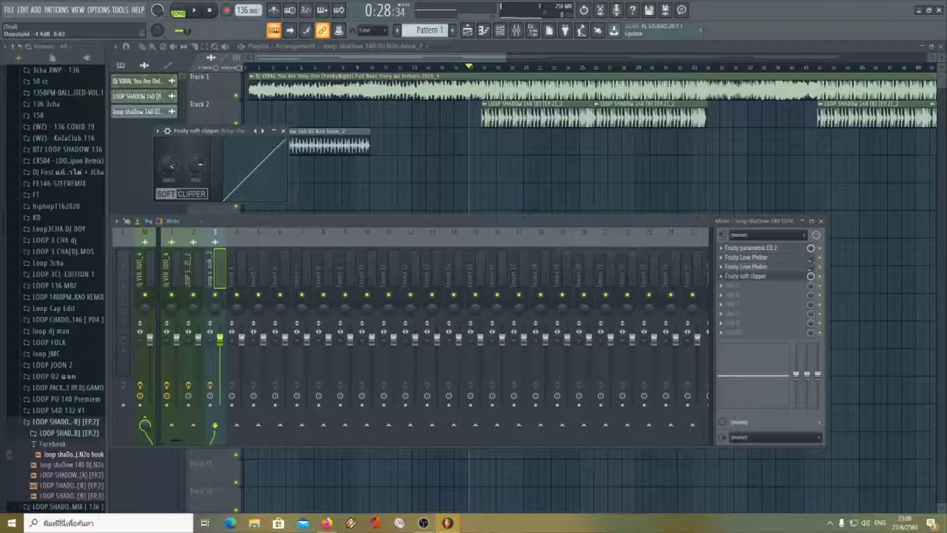
left_click(283, 131)
Step: Add Fruity Reeverb 2 in slot 5 of the hook's mixer track, switch it to the previous preset and set the wet level to 50%
left_click(740, 285)
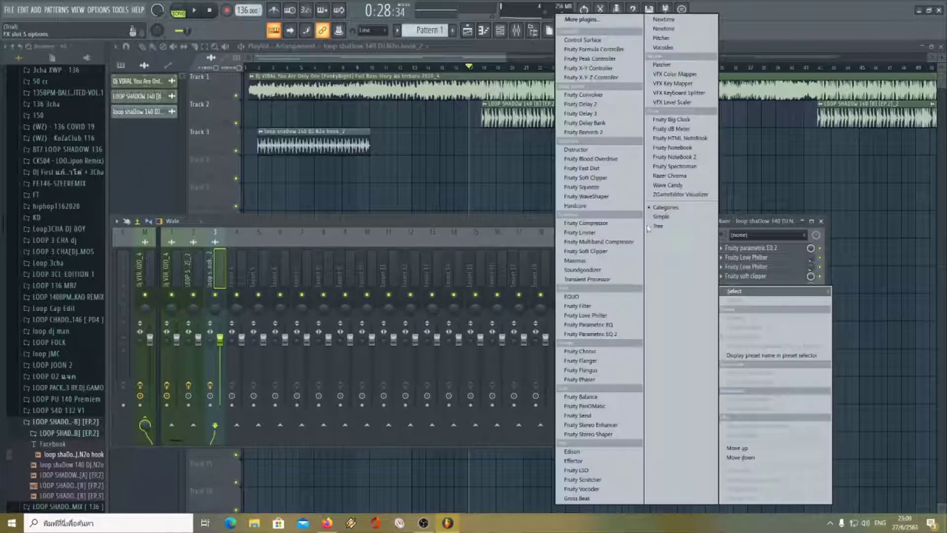
left_click(583, 133)
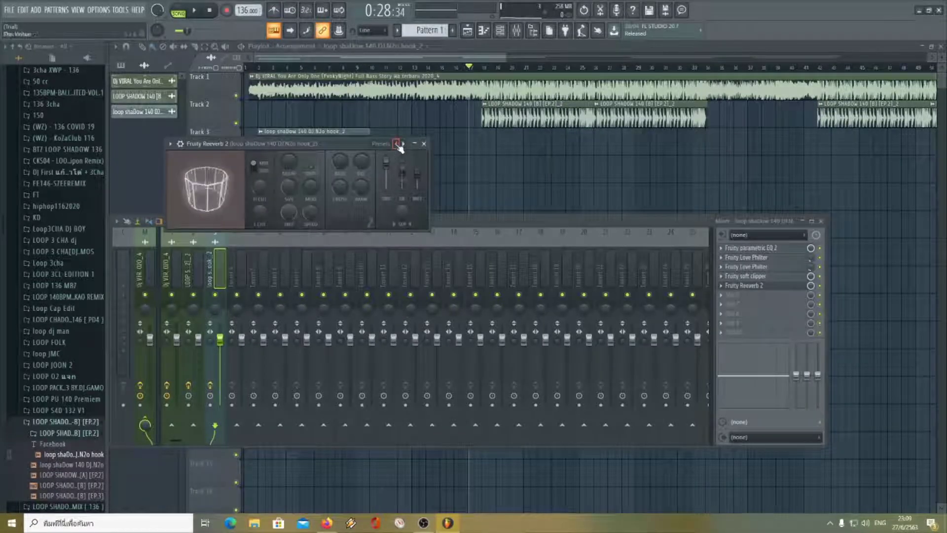
left_click_drag(418, 175, 419, 183)
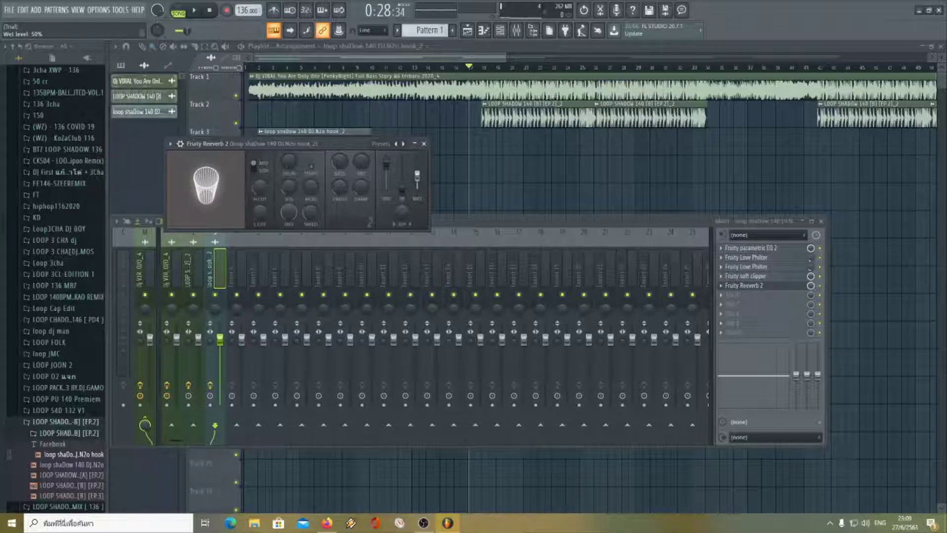
left_click(424, 144)
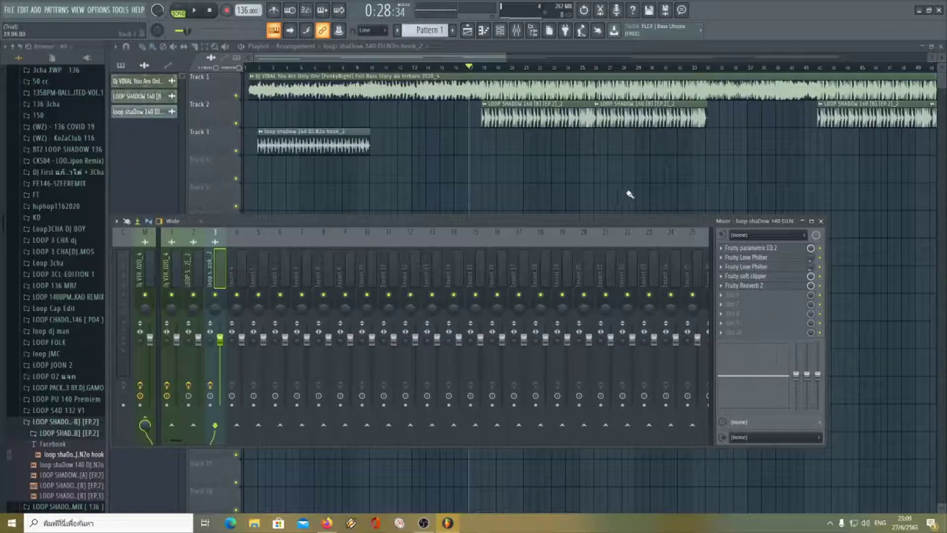
Step: Close the mixer, place a second hook loop copy at bar 10 on Track 3 and return the playhead to the start
left_click(821, 221)
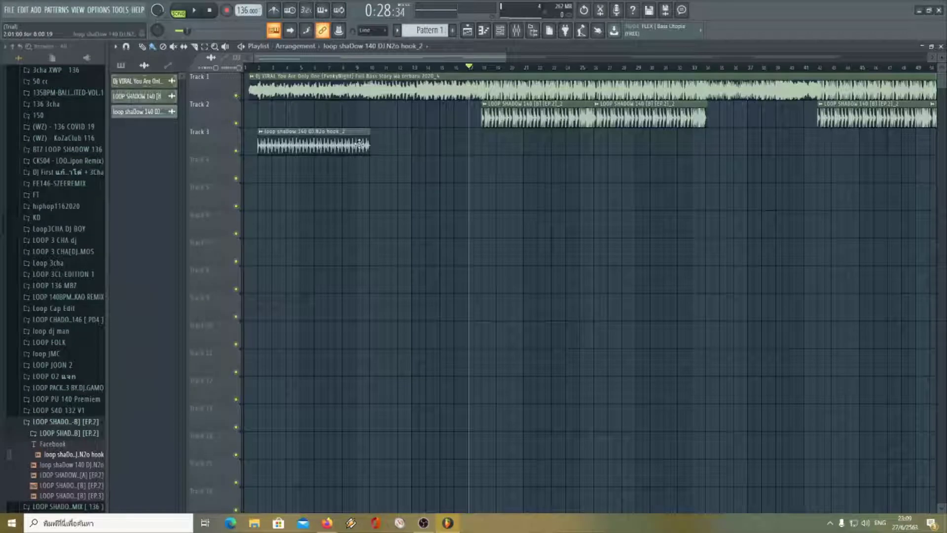
left_click_drag(405, 148, 399, 152)
left_click(209, 11)
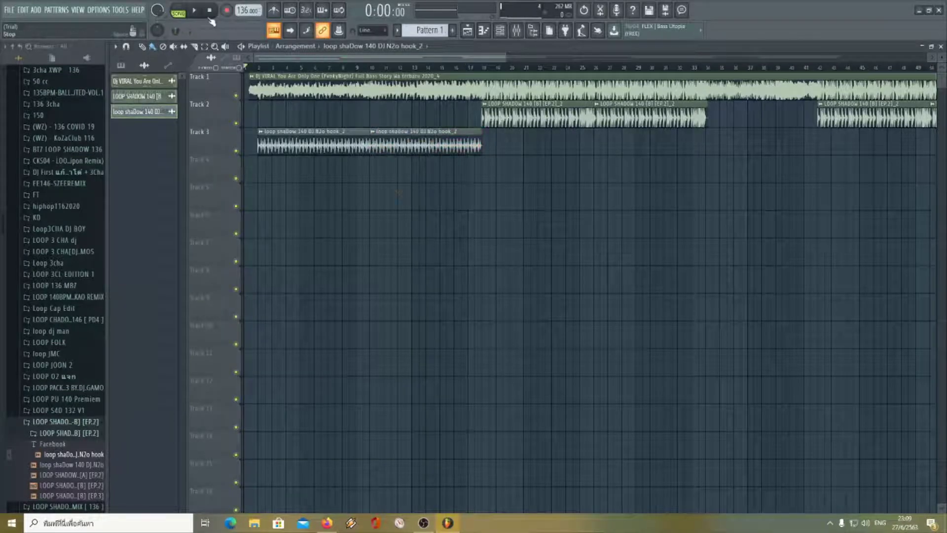
Step: Play the opening of the arrangement and place a hook loop copy at bar 34 on Track 3
key("space")
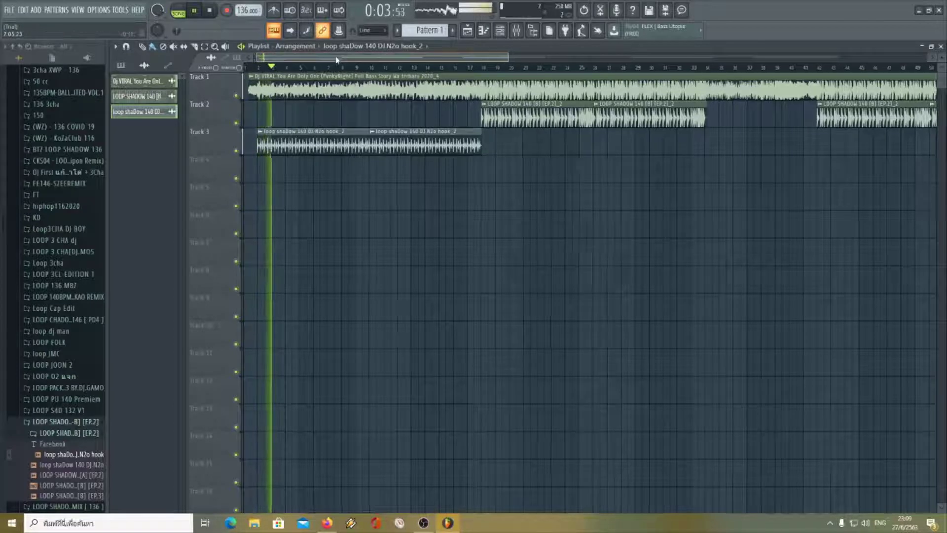
left_click_drag(336, 58, 520, 64)
left_click(359, 147)
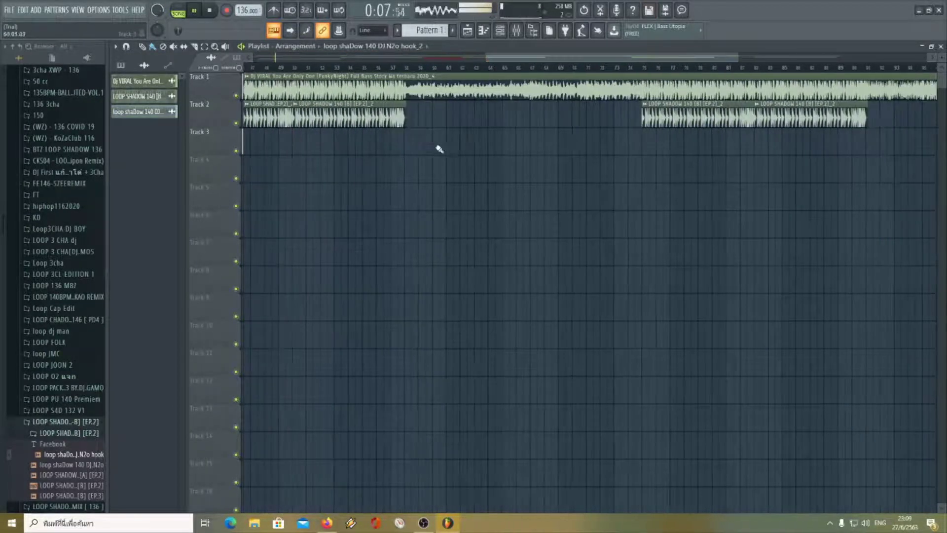
key("space")
Step: Place further hook loop copies on Track 3 at bars 59, 67 and 91, filling the gaps between the drum loops
left_click(419, 148)
left_click(575, 143)
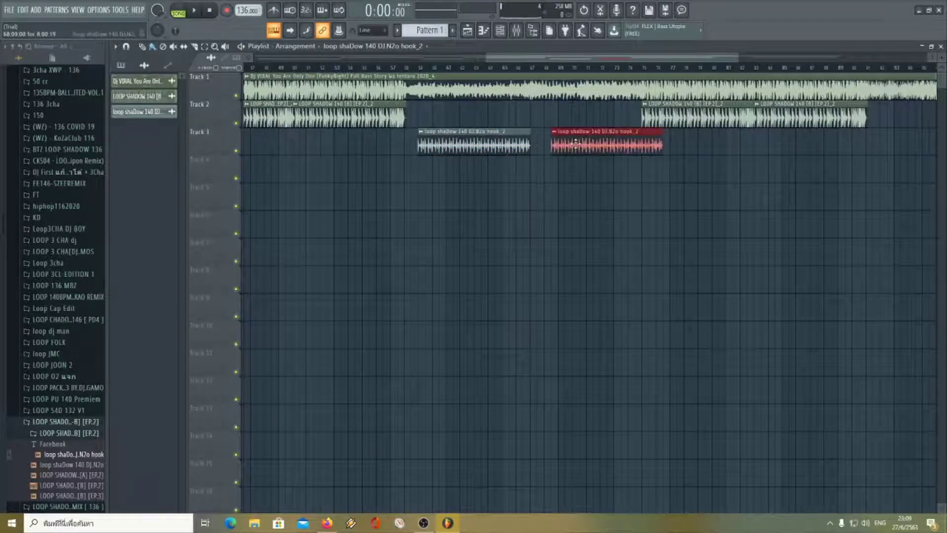
left_click_drag(576, 143, 553, 143)
left_click_drag(574, 59, 269, 65)
left_click(499, 148)
left_click_drag(507, 57, 941, 57)
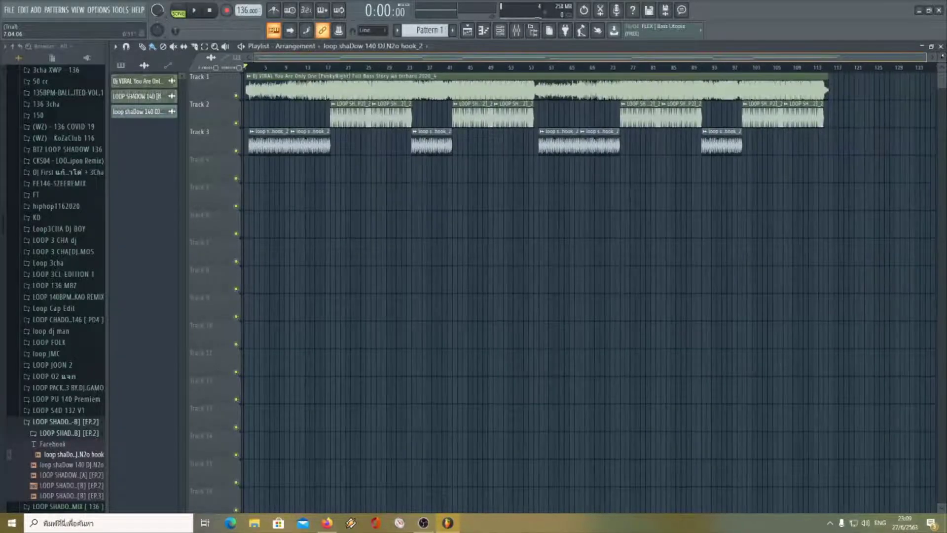
Step: Inspect the band curve of the first Fruity Parametric EQ 2 on the song's mixer track
scroll(661, 59, "up", 4)
left_click(516, 31)
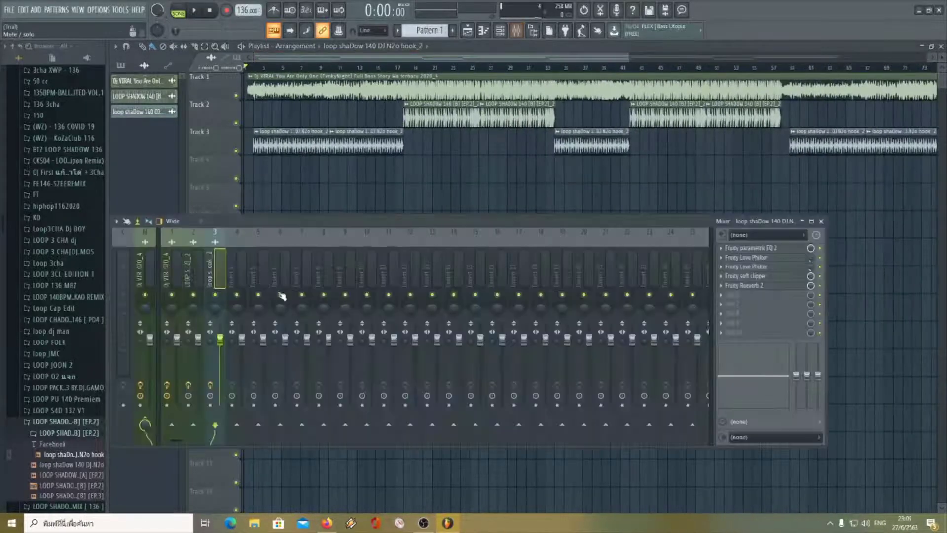
left_click(167, 275)
left_click(769, 251)
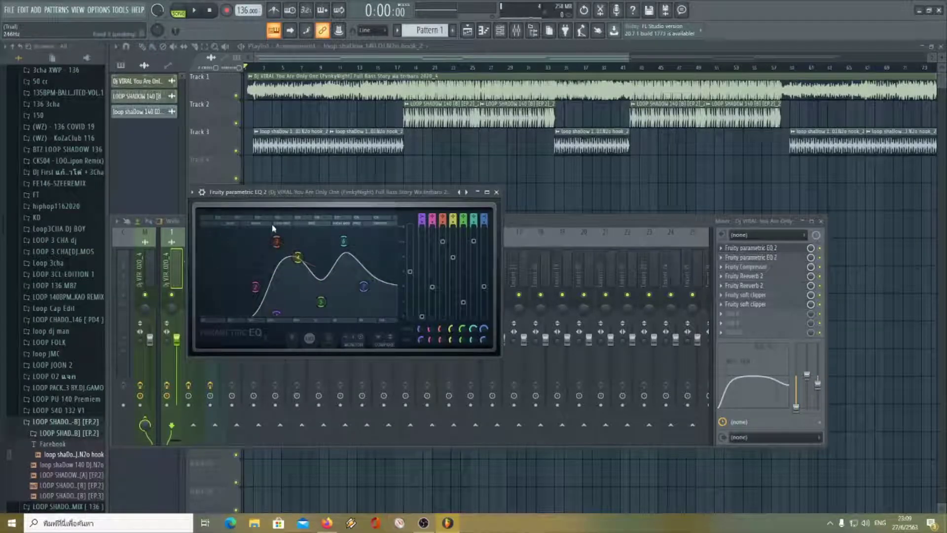
left_click_drag(389, 193, 430, 225)
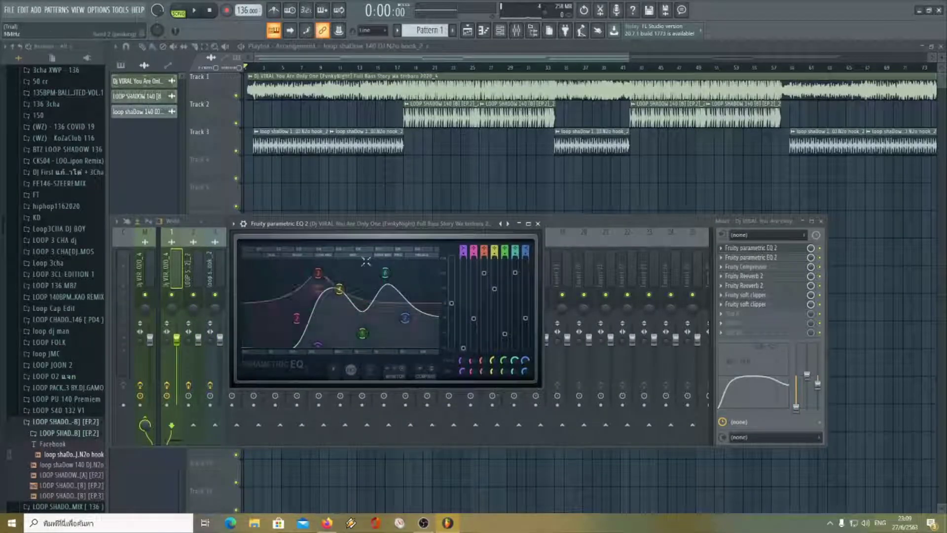
left_click(538, 224)
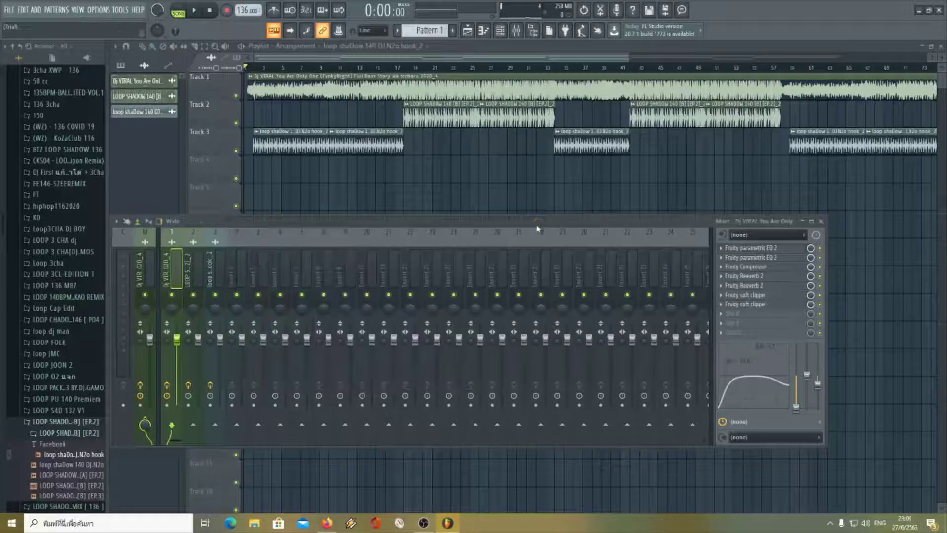
left_click(820, 222)
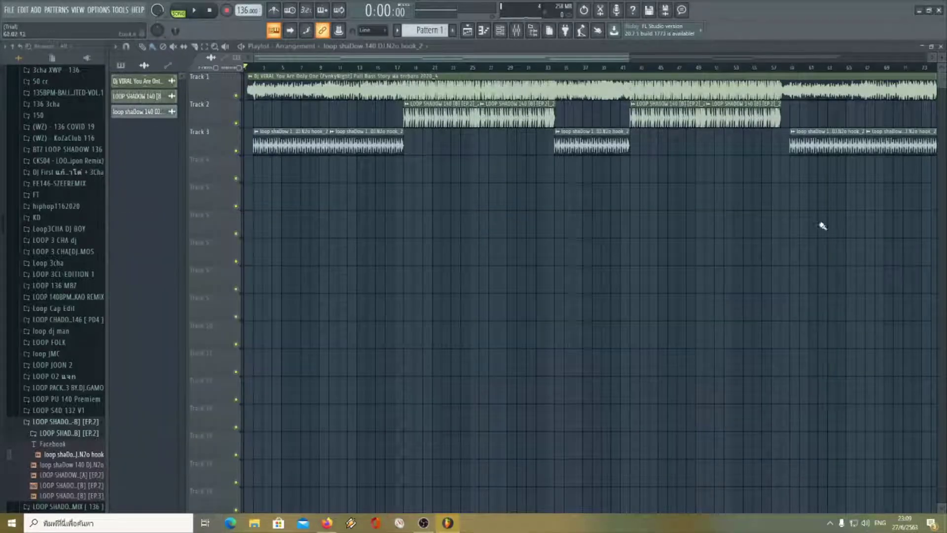
Step: Collapse the loop pack folder in the browser and add a Sytrus synth channel from the plugin picker
left_click_drag(628, 58, 432, 59)
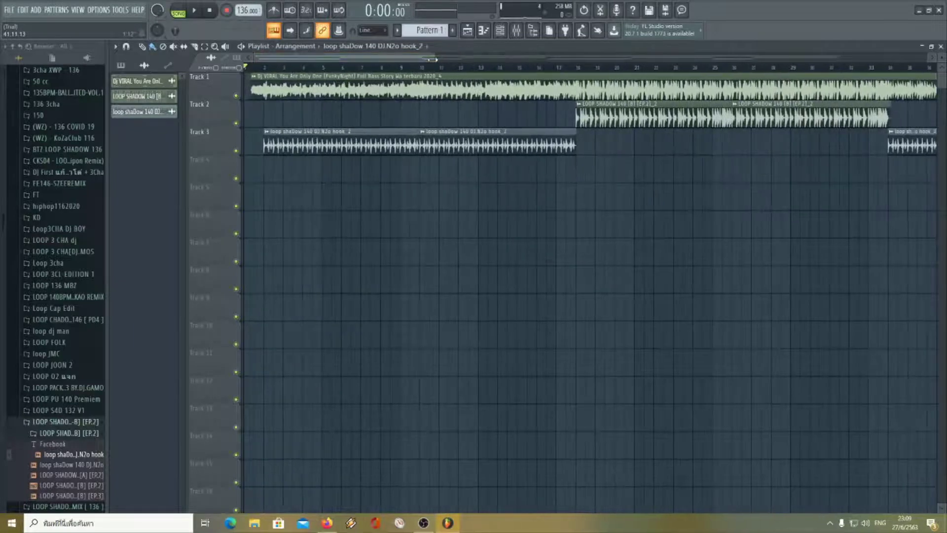
left_click(94, 422)
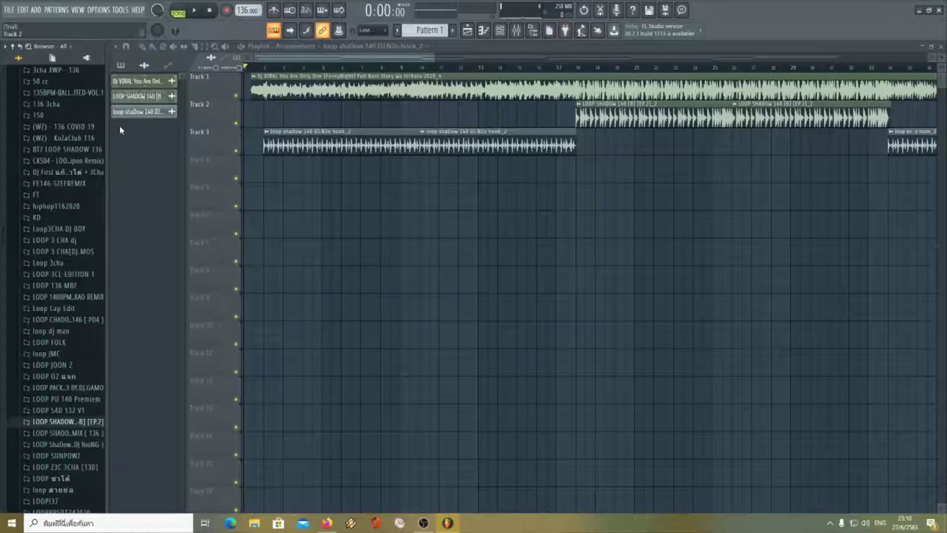
left_click(567, 31)
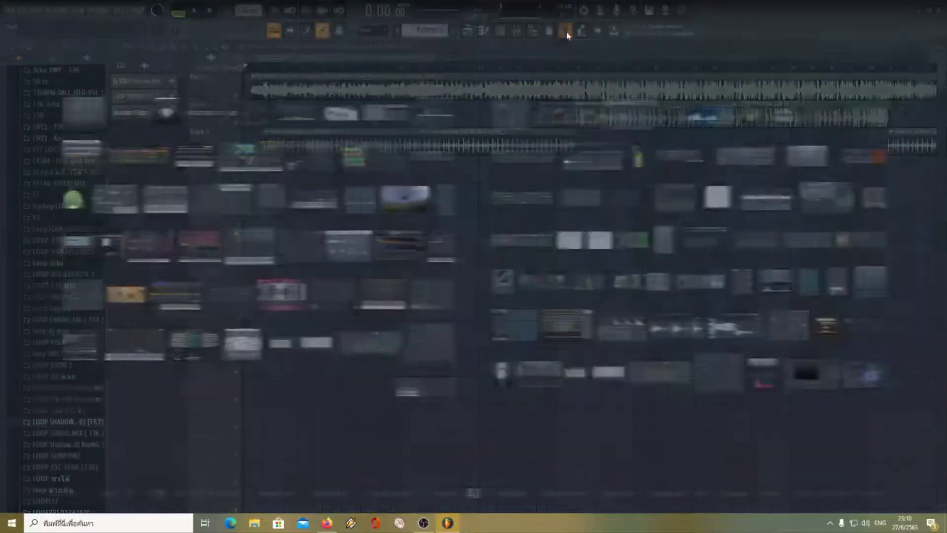
left_click(562, 27)
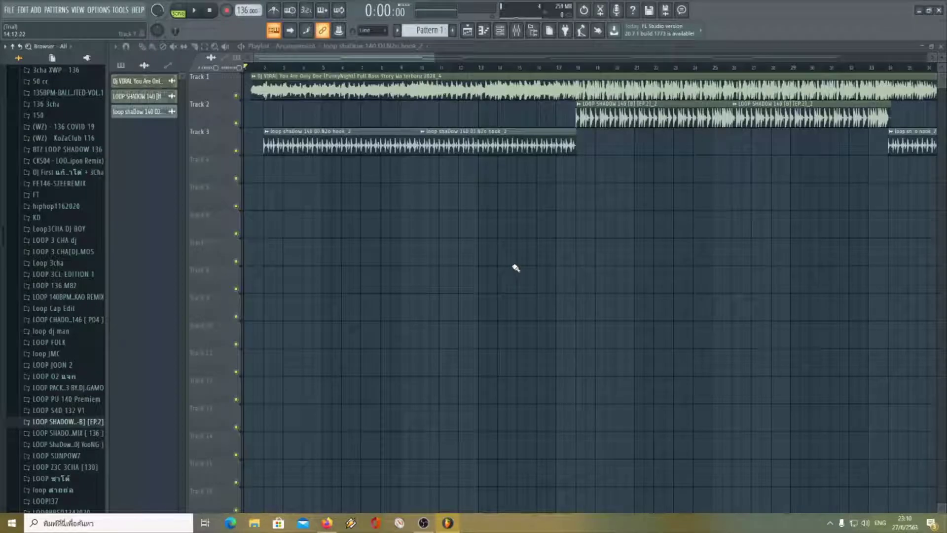
key("F5")
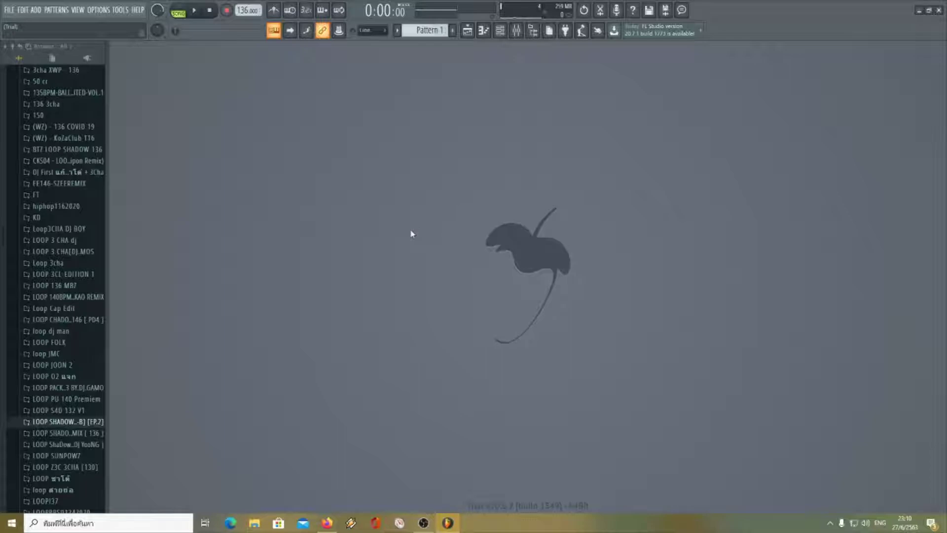
key("F8")
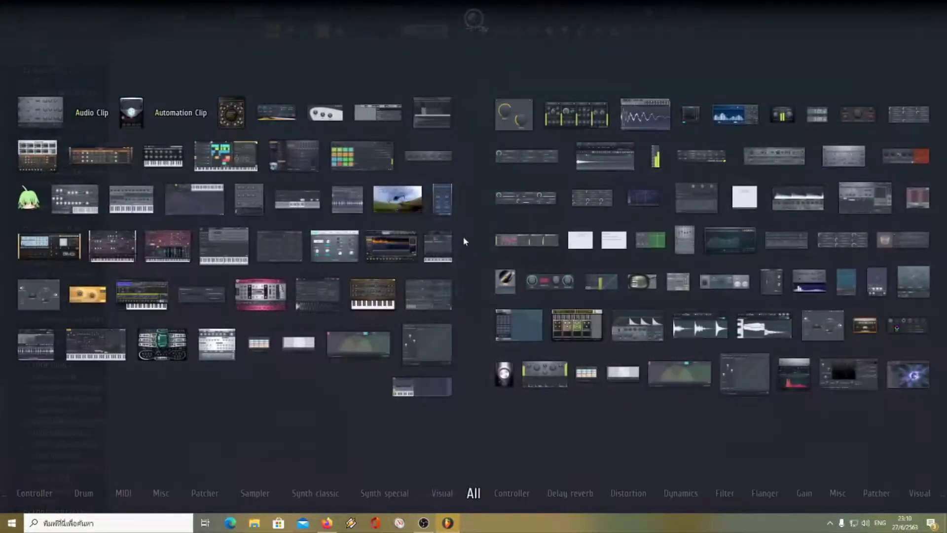
key("F8")
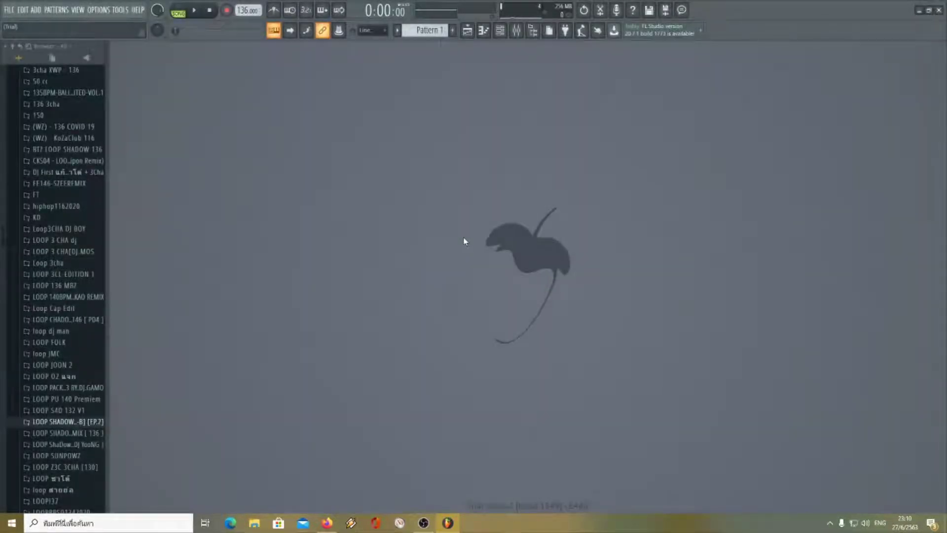
key("F8")
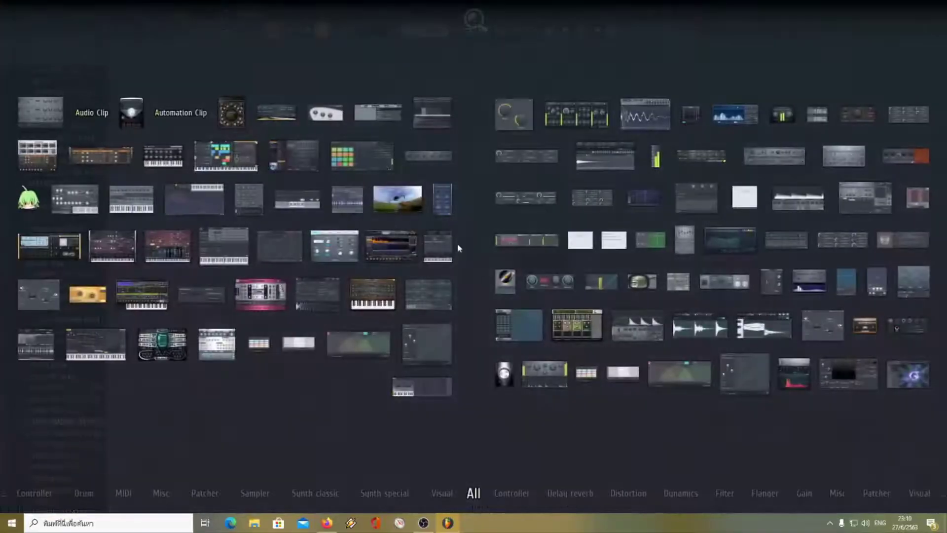
mouse_move(103, 355)
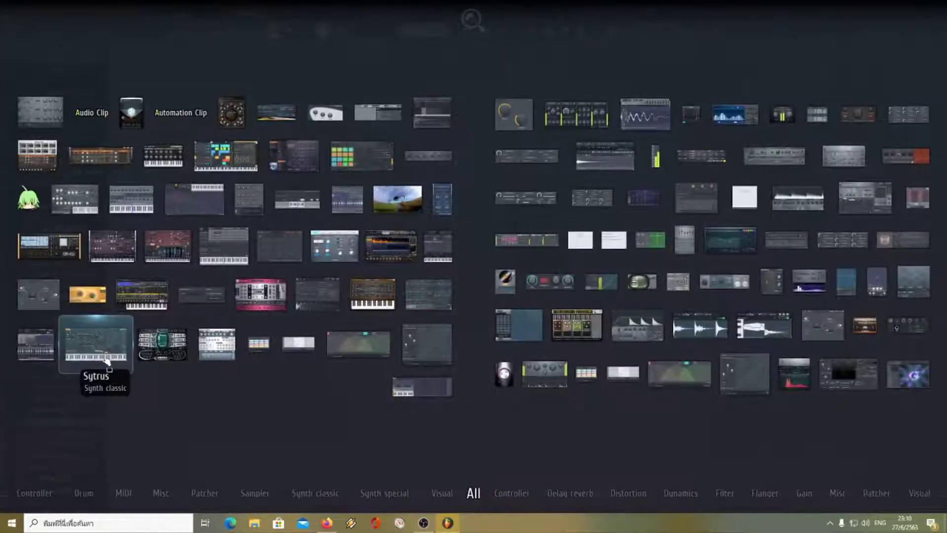
left_click(103, 355)
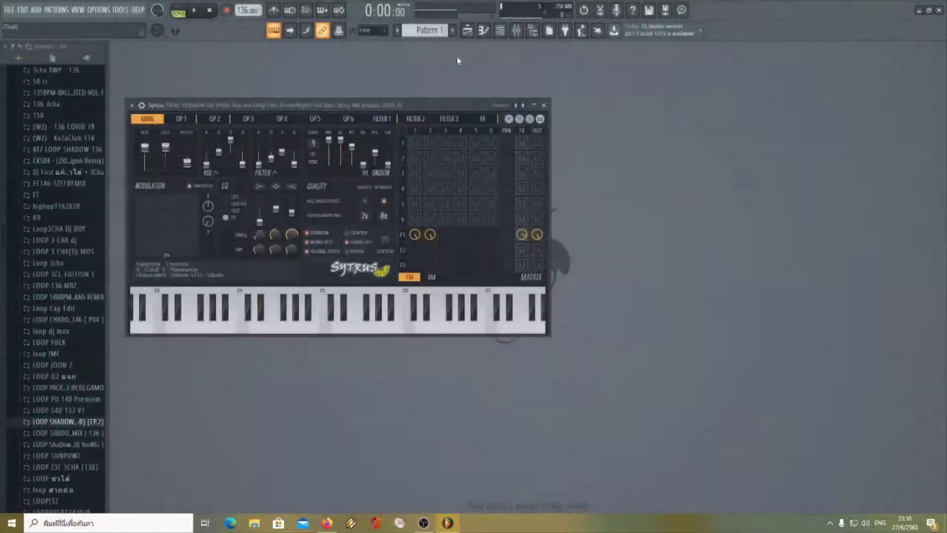
Step: Bring back the playlist, show the channel rack and delete the default Kick and Clap channels
left_click(467, 30)
left_click(523, 36)
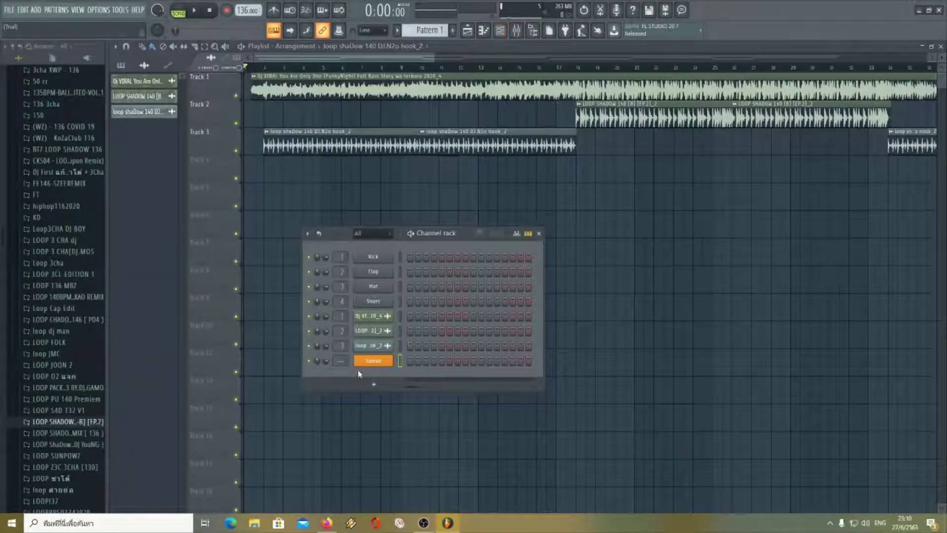
right_click(374, 257)
left_click(419, 364)
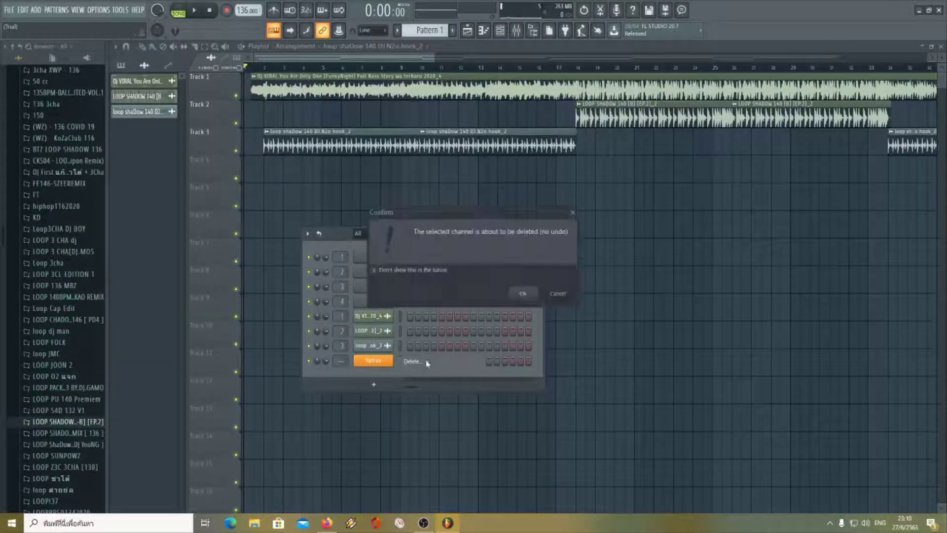
left_click(493, 291)
right_click(374, 256)
left_click(419, 361)
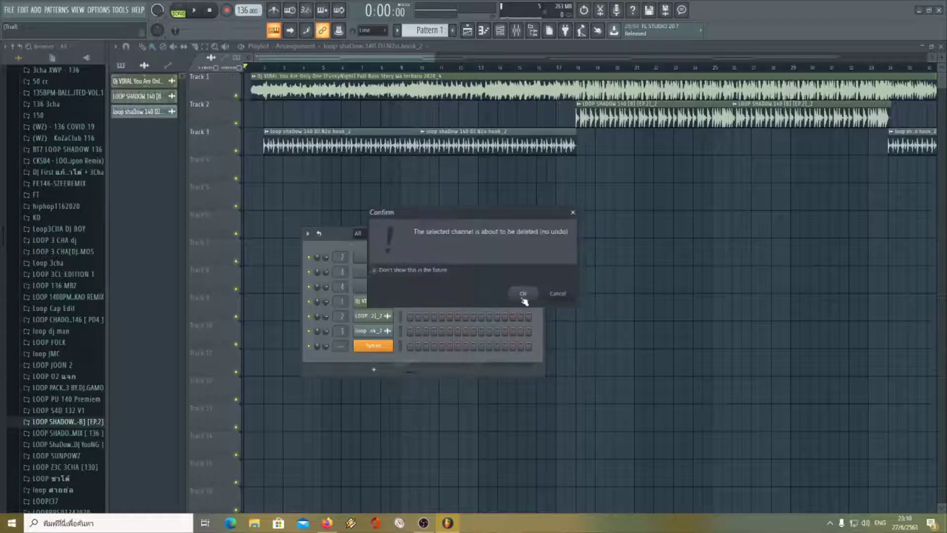
left_click(523, 296)
Step: Delete the Hat and Snare channels from the channel rack
right_click(390, 259)
left_click(412, 361)
left_click(515, 292)
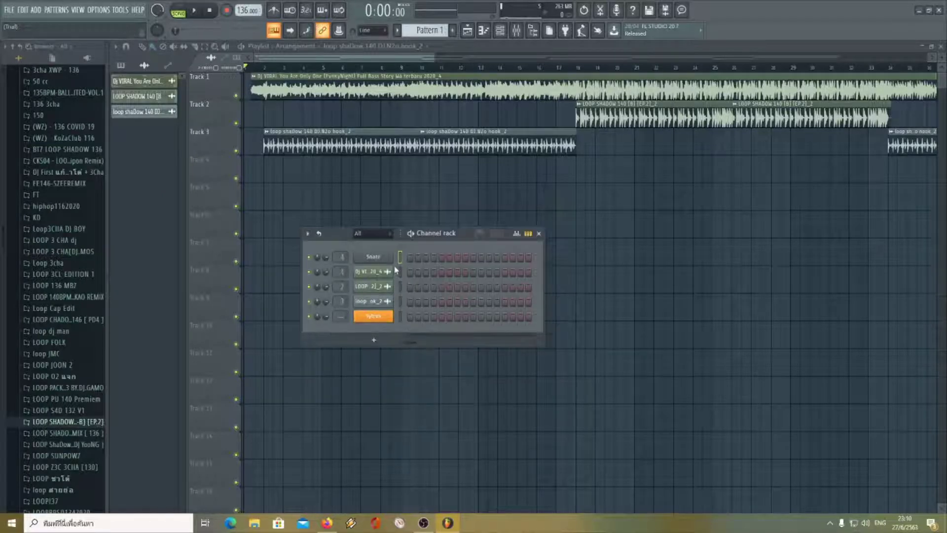
right_click(389, 257)
left_click(412, 361)
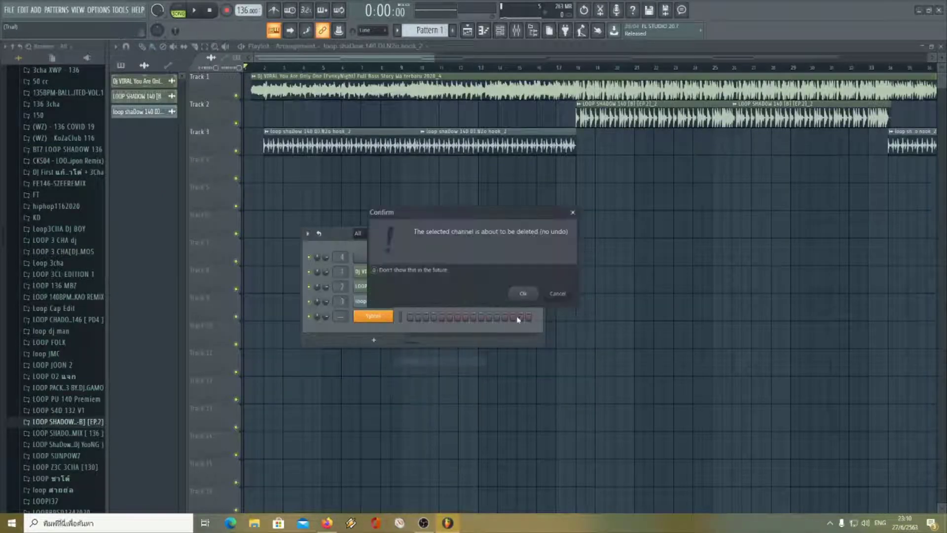
left_click(518, 292)
Step: Load the Electric preset from the Bass category in Sytrus and close its window
left_click(370, 302)
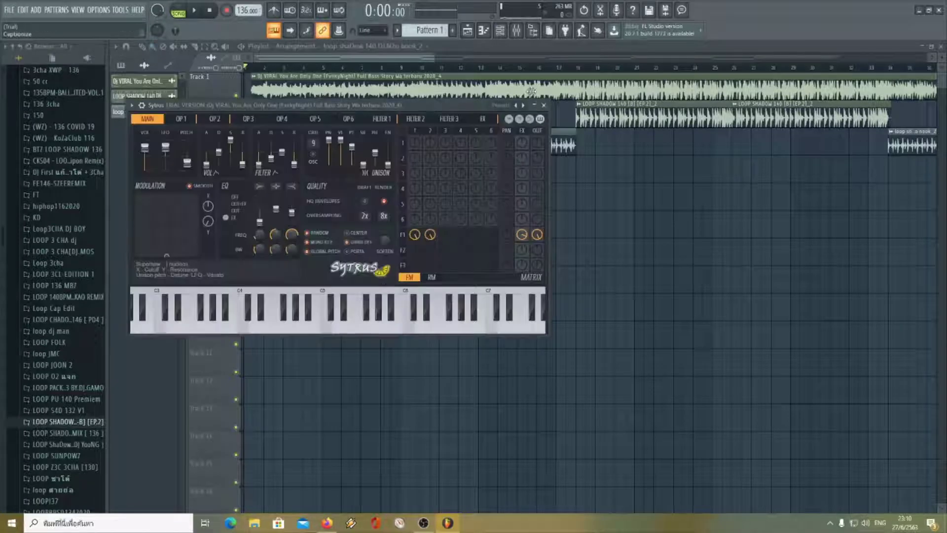
left_click_drag(219, 109, 284, 120)
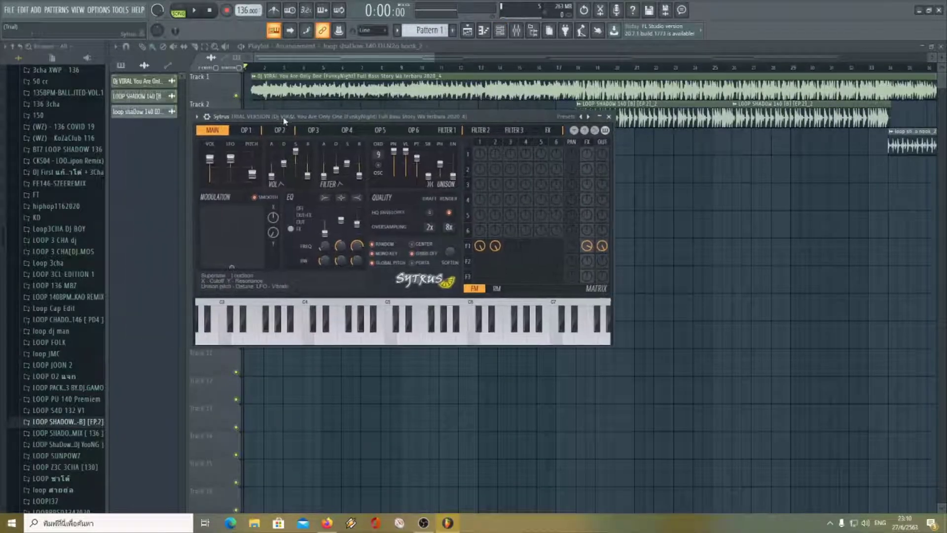
left_click(204, 119)
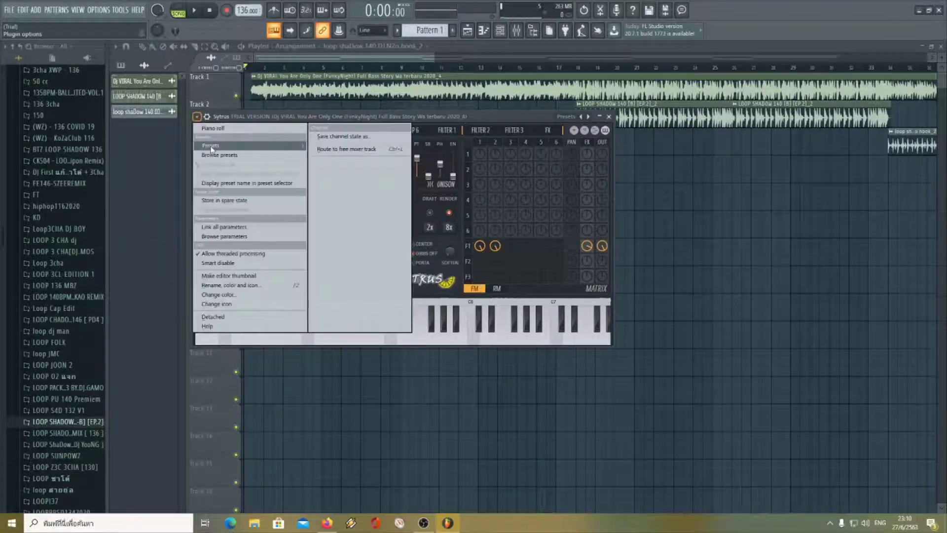
mouse_move(215, 149)
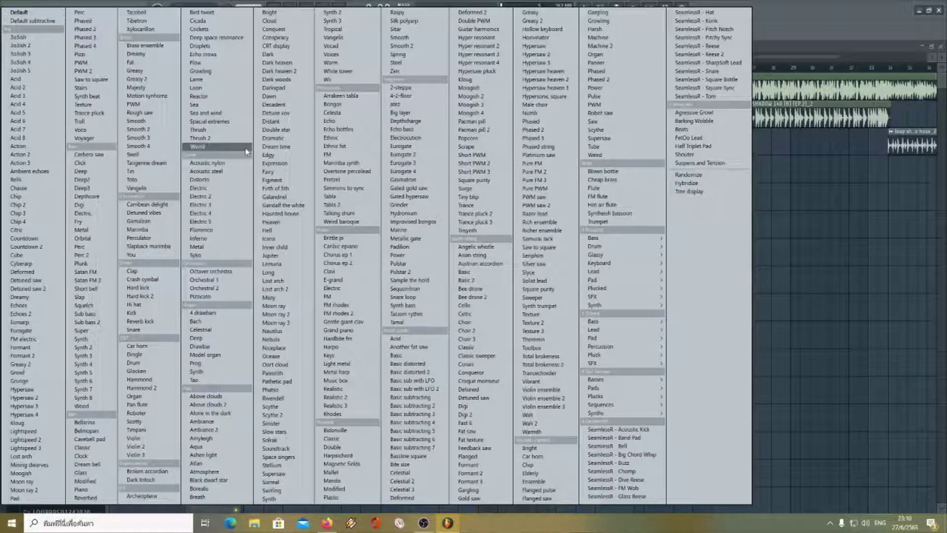
left_click(111, 213)
left_click(608, 117)
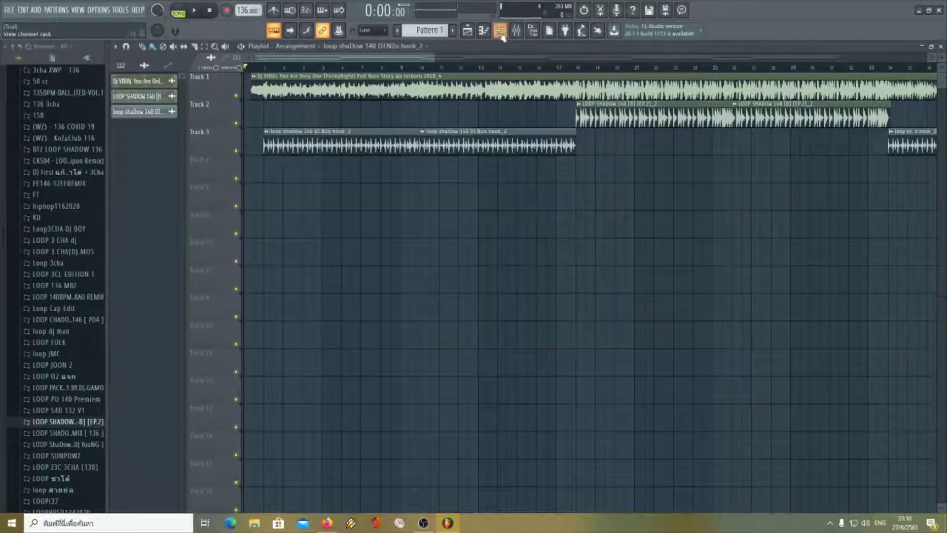
Step: Rename the Sytrus channel as BASS and assign it to mixer track 4
left_click(499, 30)
right_click(391, 307)
left_click(417, 319)
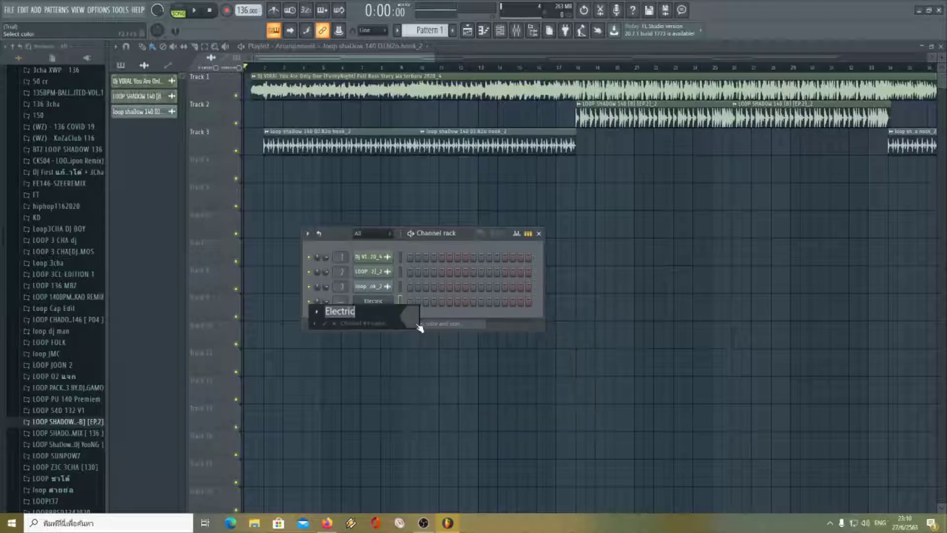
type("BASS")
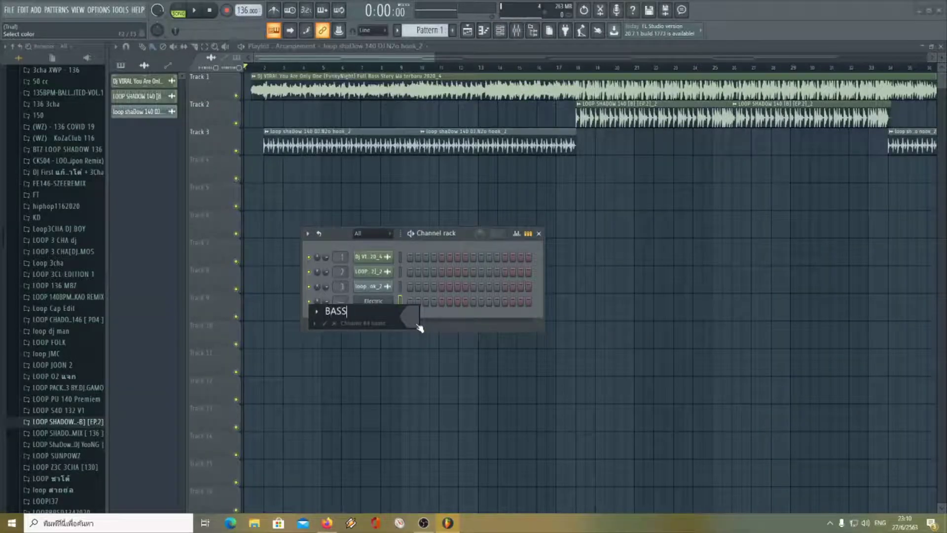
key("Return")
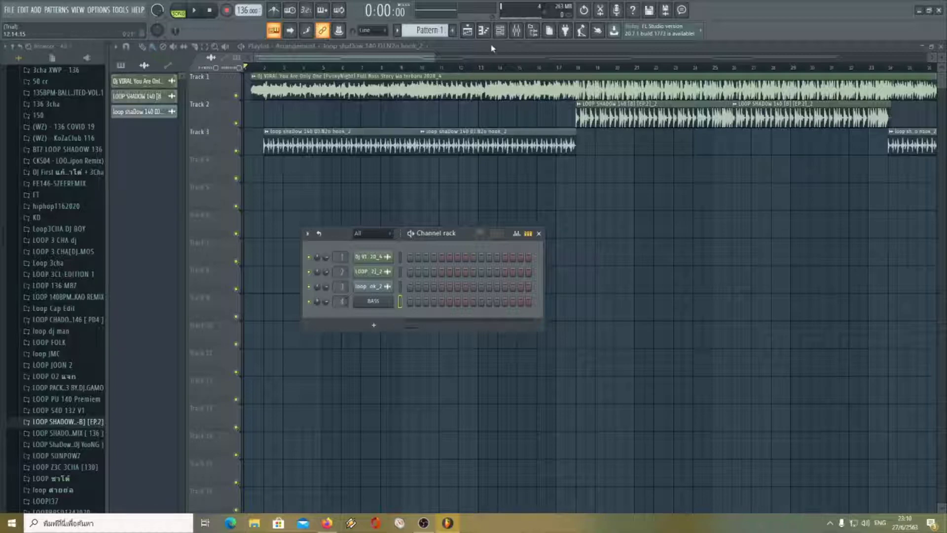
left_click(500, 30)
Step: Link mixer insert 4 to the BASS channel and add Fruity Parametric EQ 2 in its slot 1
left_click(516, 30)
right_click(232, 274)
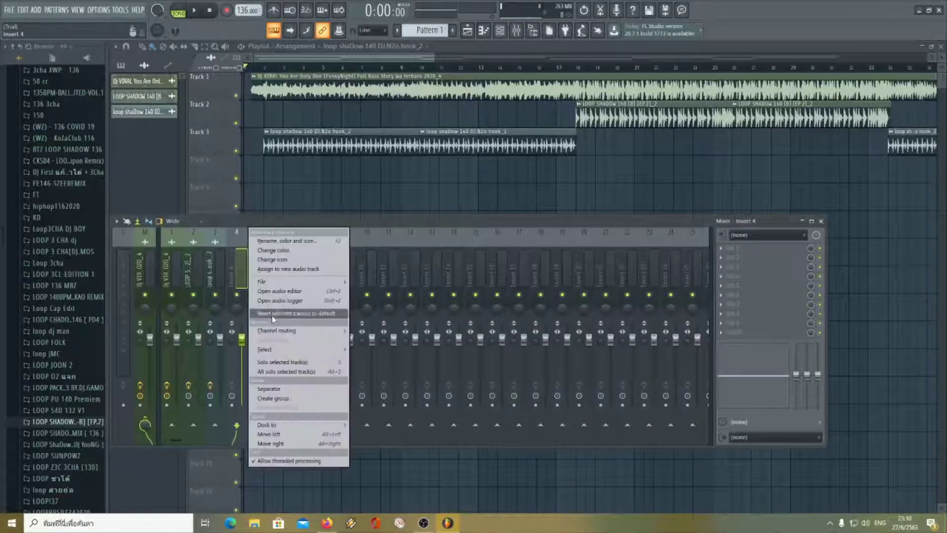
mouse_move(311, 328)
left_click(400, 329)
left_click(727, 249)
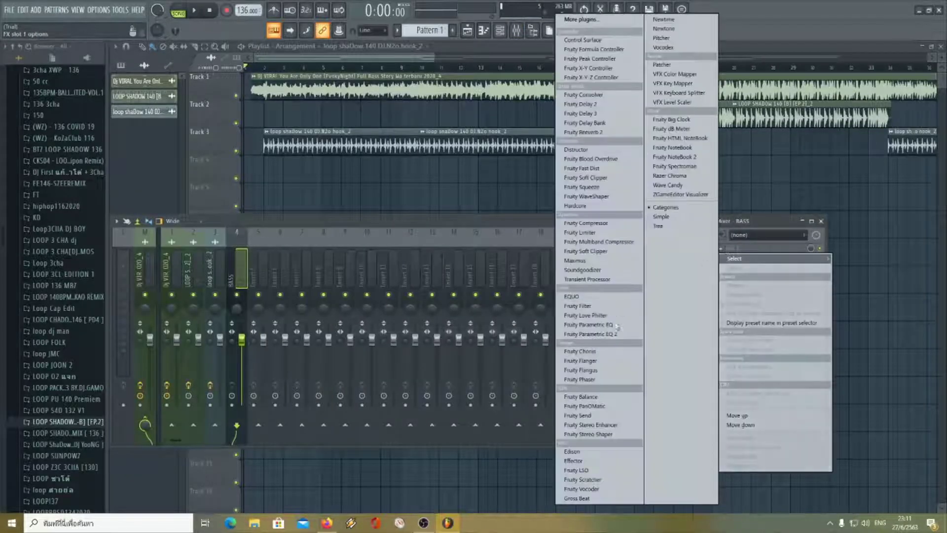
left_click(591, 334)
left_click_drag(328, 138, 396, 205)
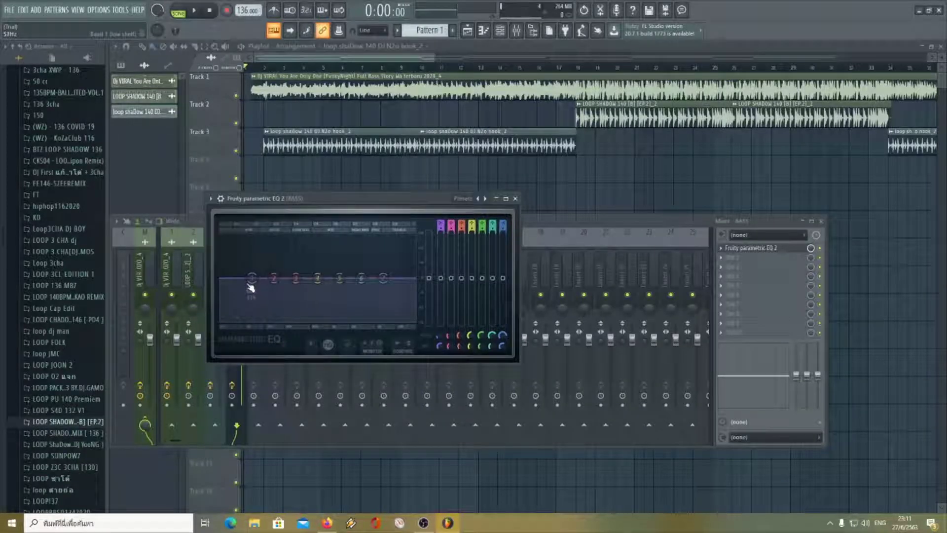
Step: In the slot 1 EQ on BASS, boost band 1 about 3 dB at 63 Hz, raise band 4 slightly and cut bands 3, 5, 6 and 7
left_click_drag(251, 282, 252, 275)
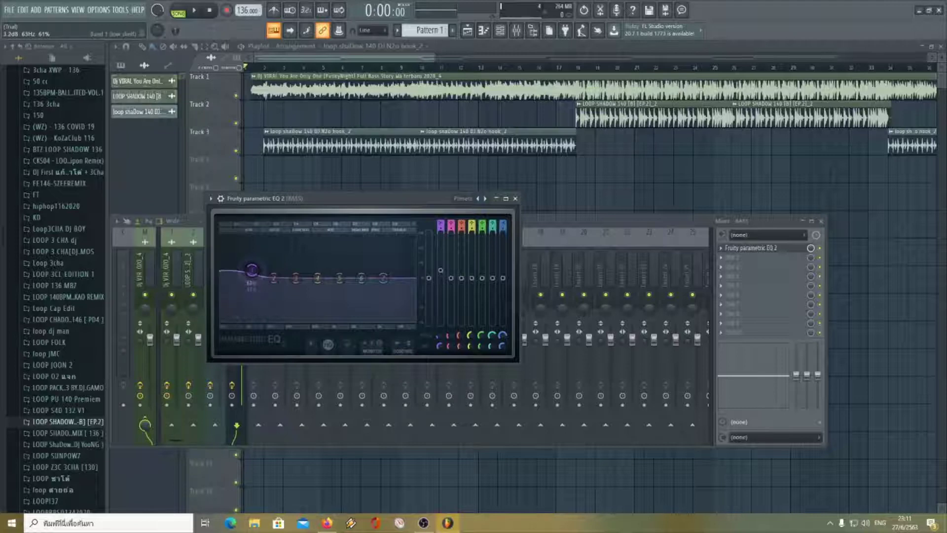
mouse_move(296, 278)
left_mouse_down()
mouse_move(295, 292)
mouse_move(296, 270)
left_mouse_up()
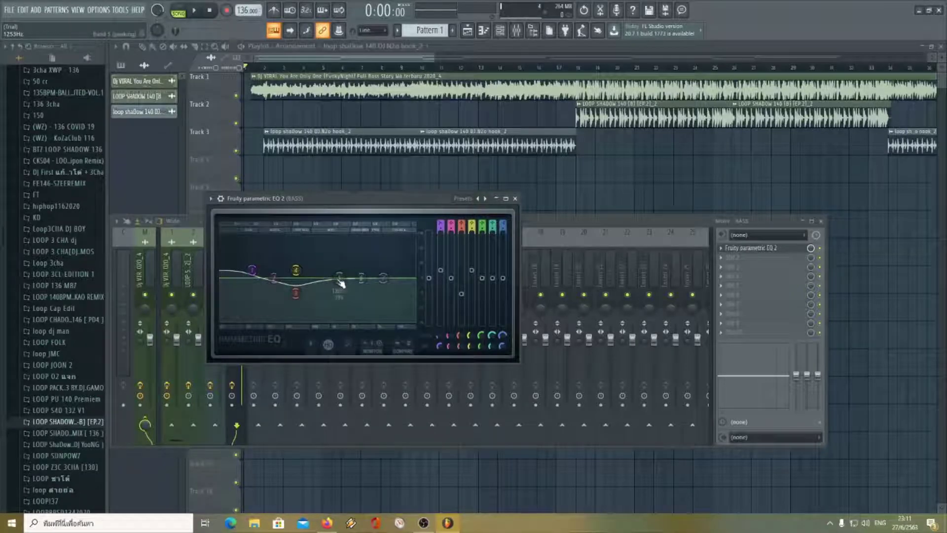
left_click_drag(340, 279, 363, 321)
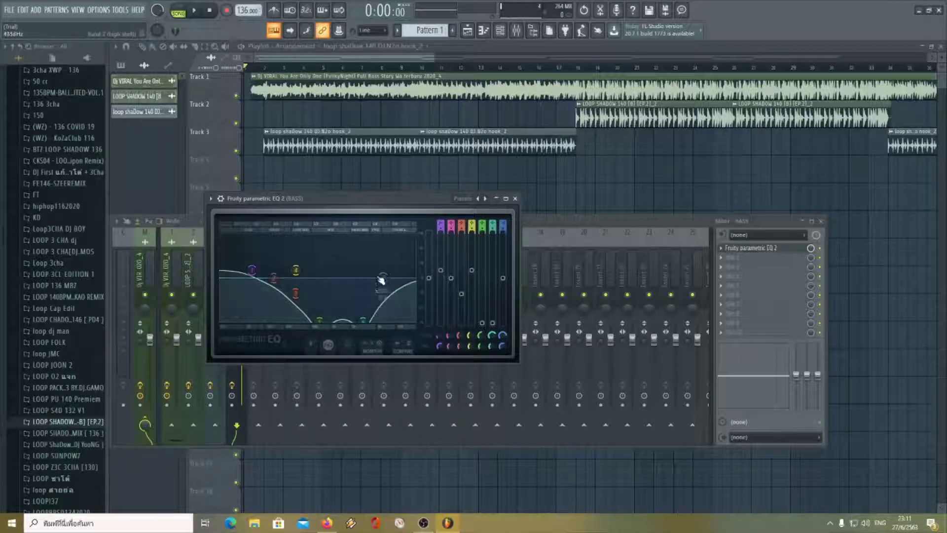
left_click_drag(383, 278, 384, 319)
left_click(515, 198)
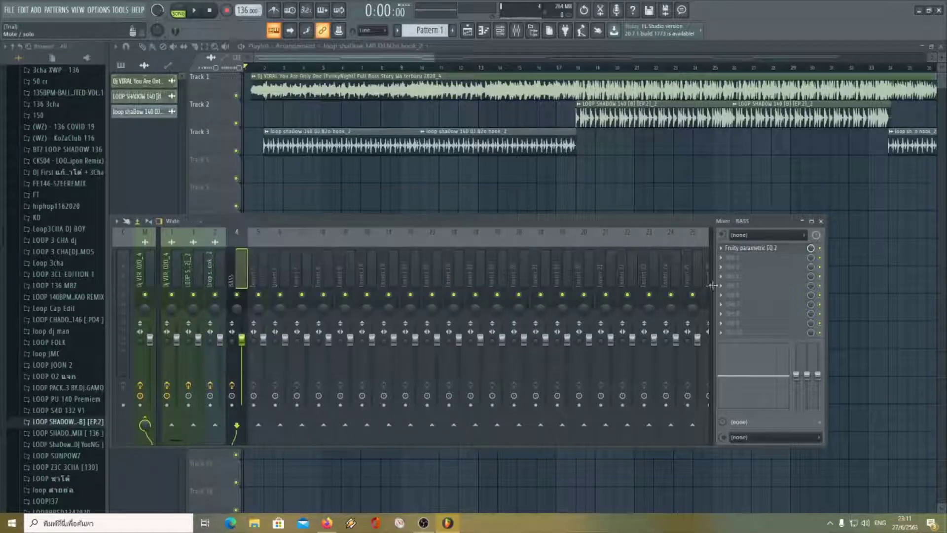
Step: Add a second Fruity Parametric EQ 2 in slot 2 of the BASS track and load its 30Hz + 18kHz cut preset
left_click(735, 265)
left_click(599, 336)
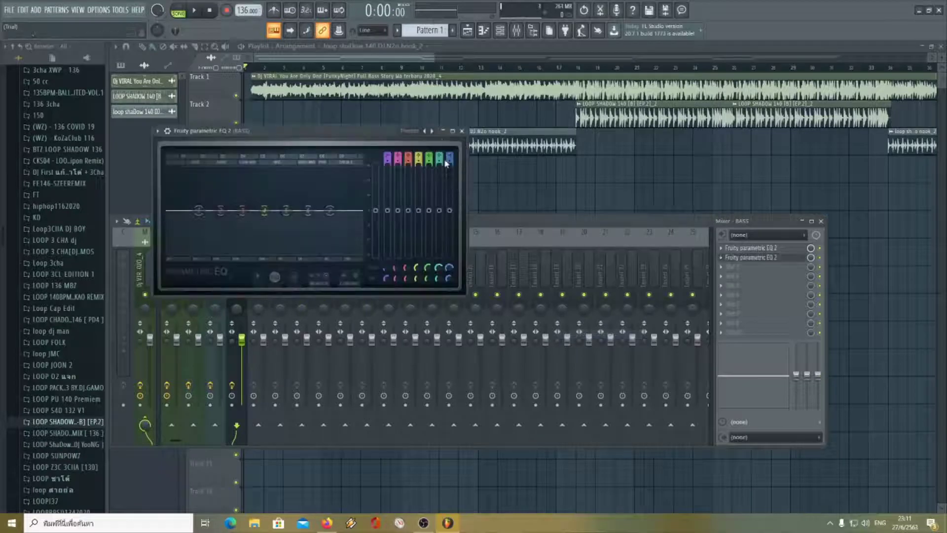
left_click(433, 131)
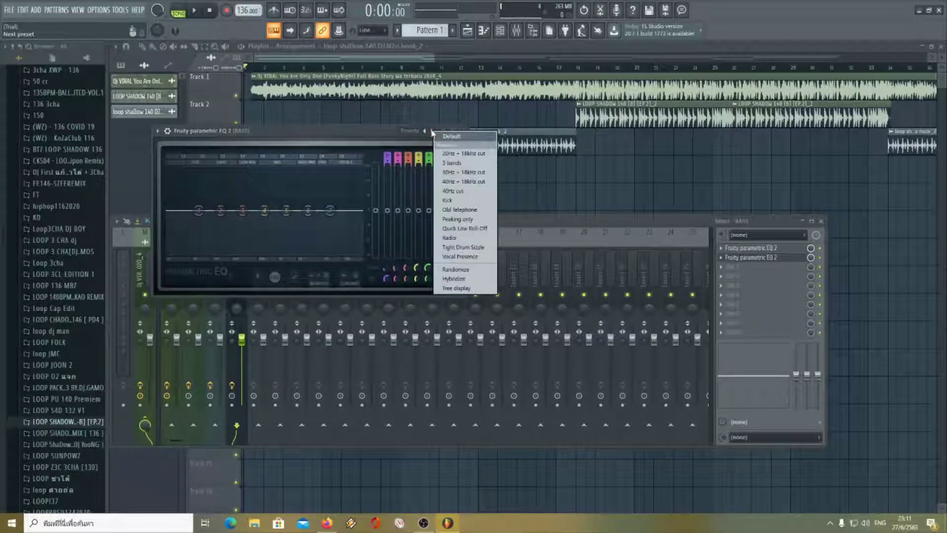
left_click(454, 173)
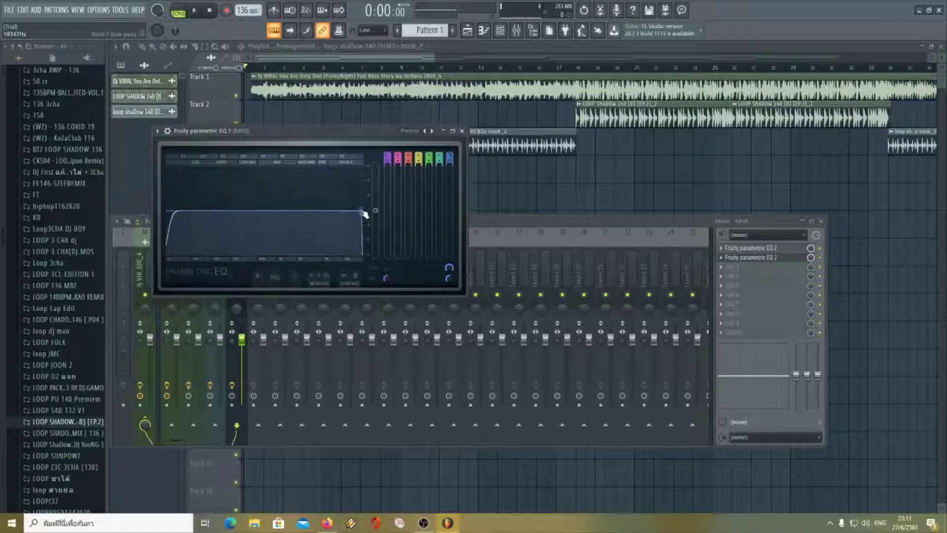
Step: Narrow the slot 2 EQ to a small low-frequency band by lowering its high cut and raising its low cut
left_click_drag(365, 213, 241, 210)
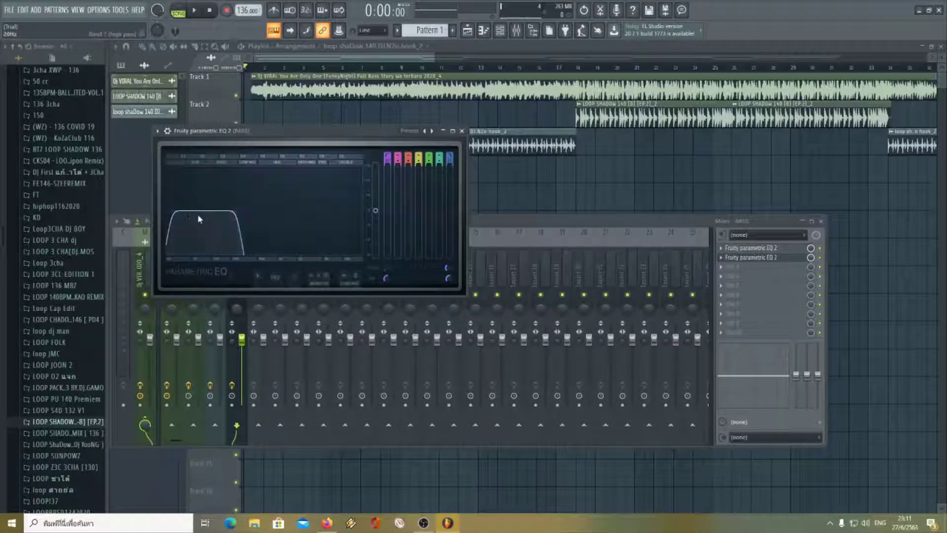
left_click_drag(170, 211, 192, 211)
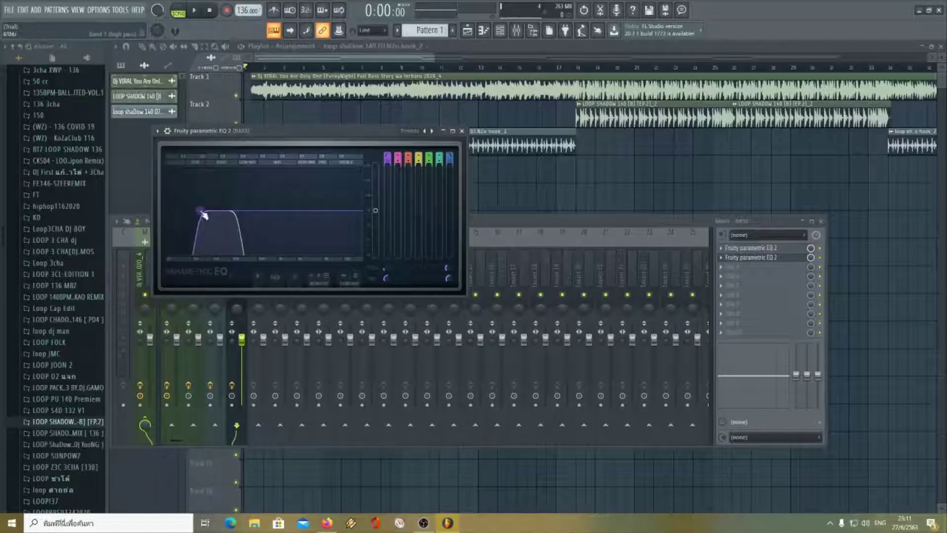
left_click(462, 131)
Step: Add Fruity Bass Boost in slot 3 of the BASS mixer track with its default settings
left_click(725, 267)
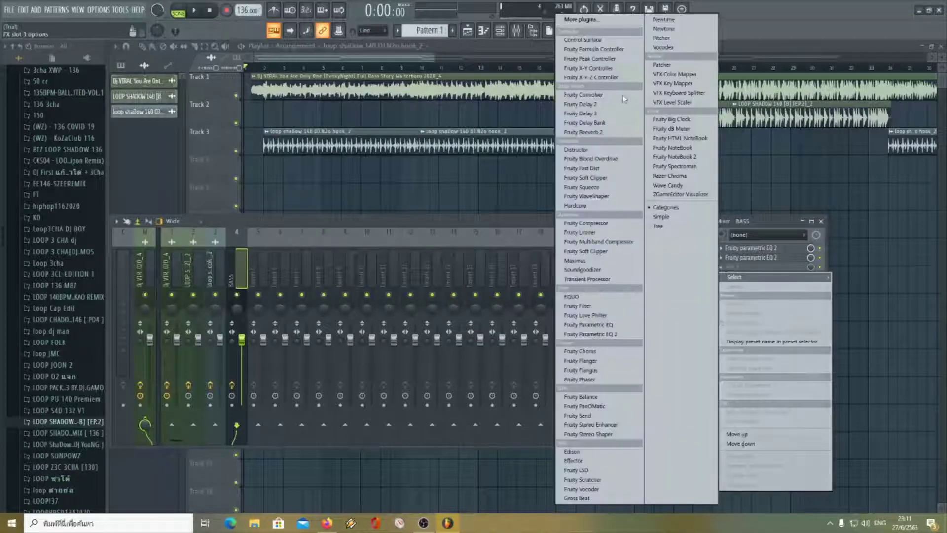
left_click(597, 22)
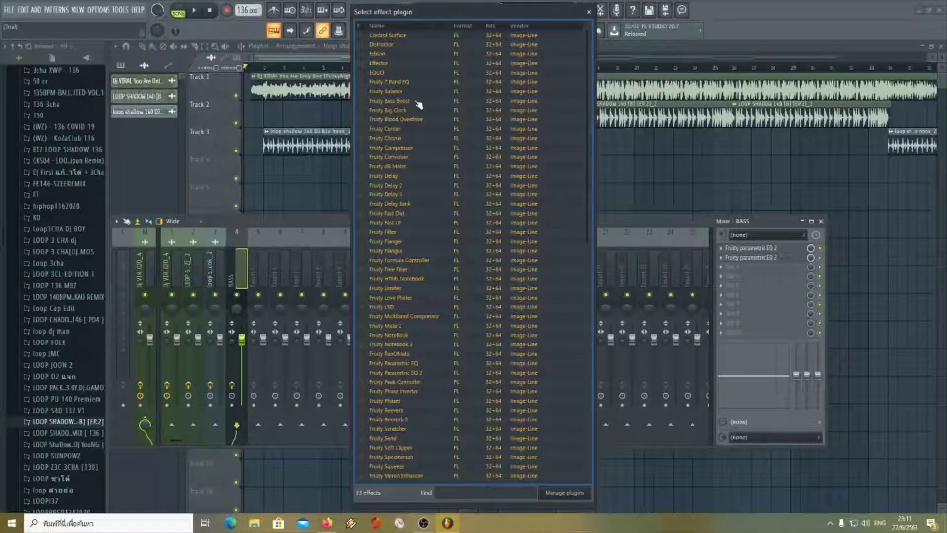
double_click(416, 101)
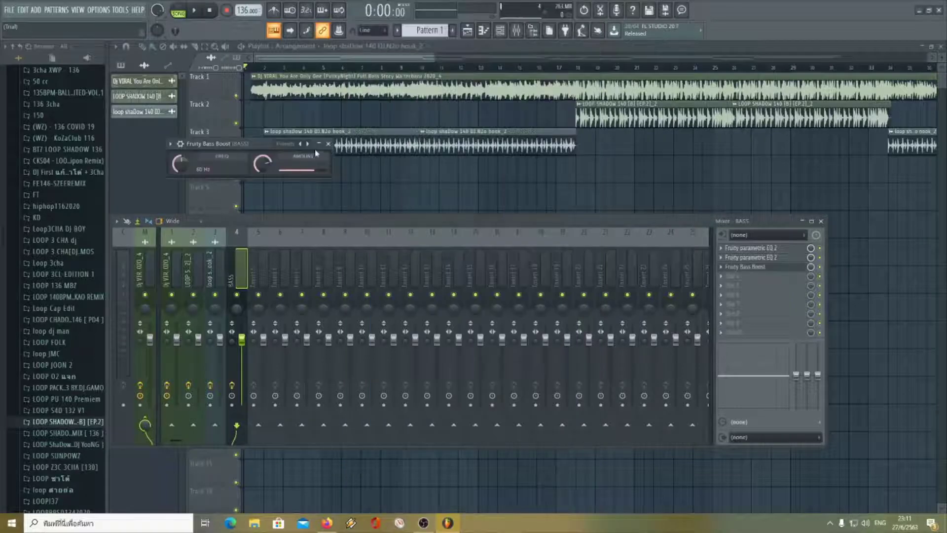
left_click(328, 143)
Step: Add Fruity Reeverb 2 in slot 4 of the BASS mixer track and switch it to the previous preset
left_click(740, 277)
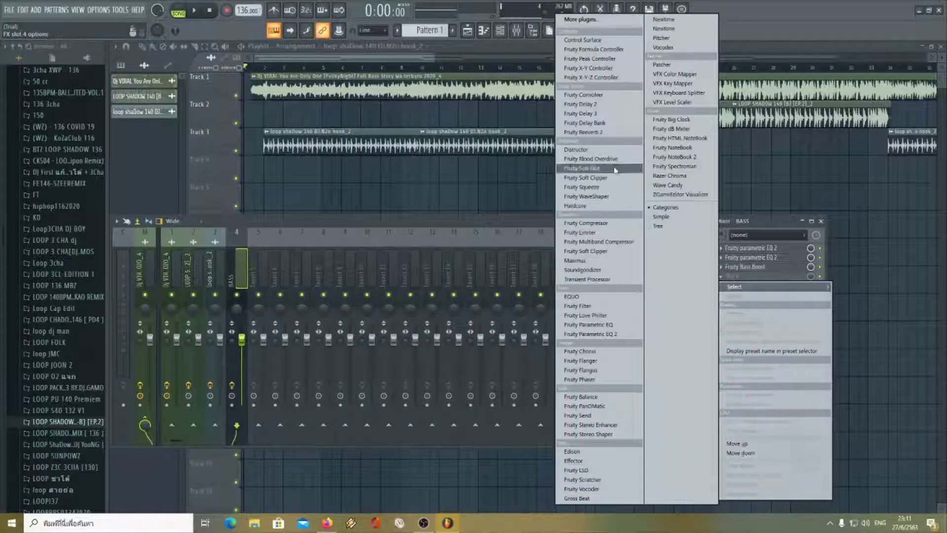
left_click(605, 134)
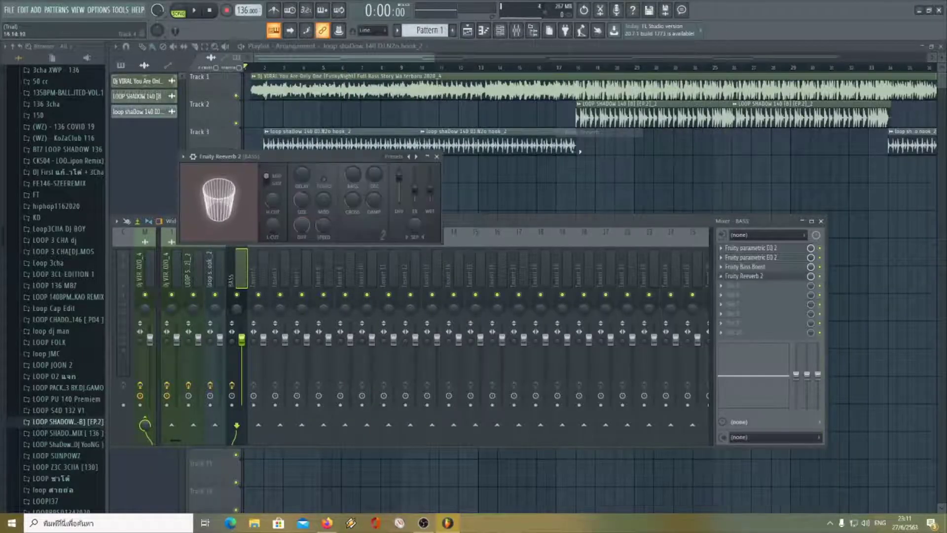
left_click(410, 157)
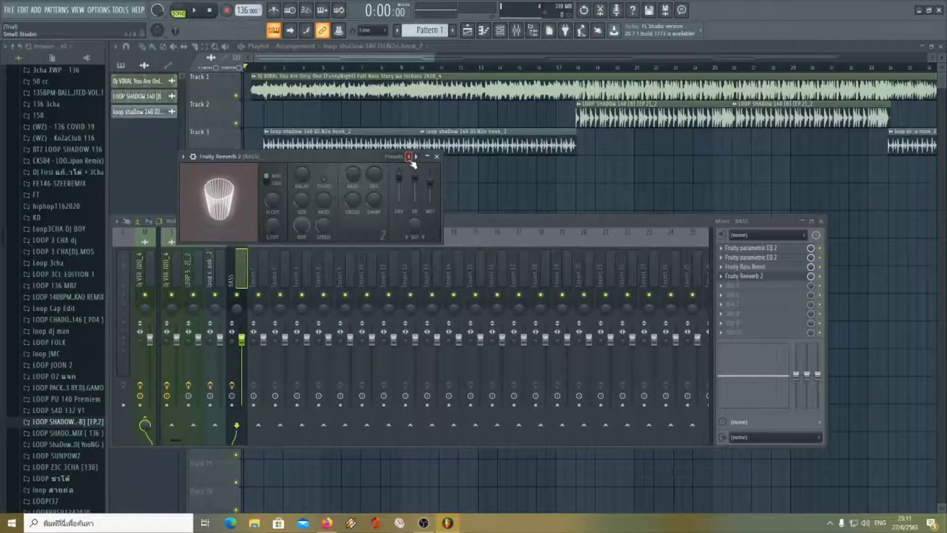
left_click(436, 156)
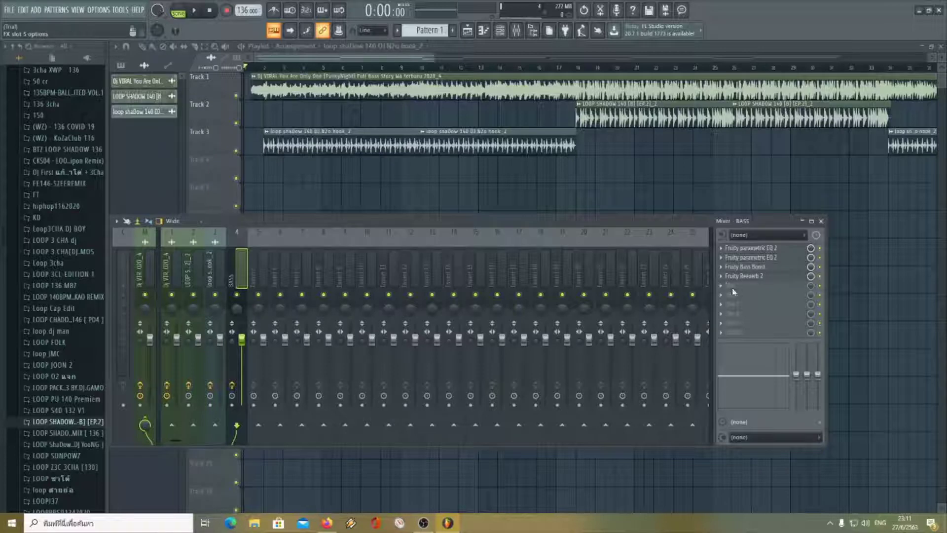
Step: Add Fruity Soft Clipper in slot 5 of the BASS track and pull the low band of the track's built-in EQ fully down
left_click(733, 292)
left_click(587, 253)
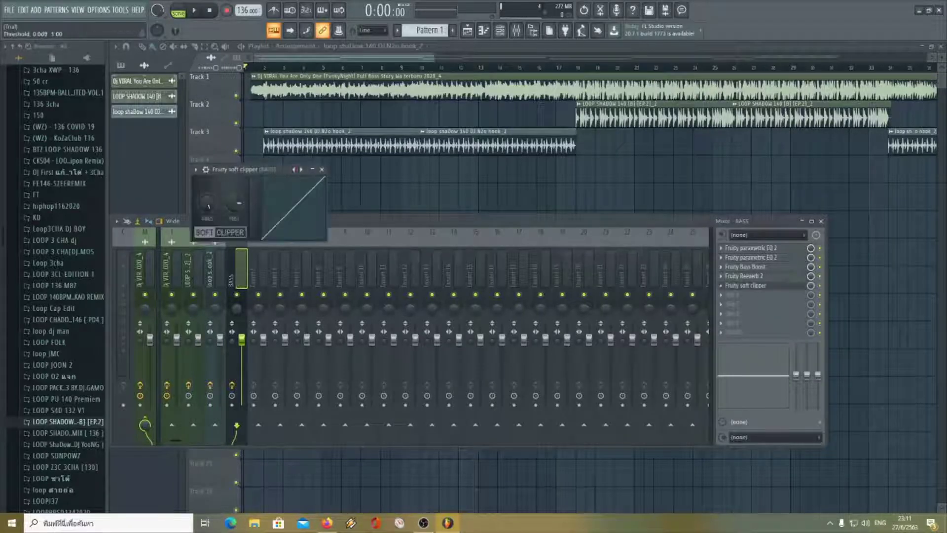
left_click(321, 170)
left_click_drag(798, 375, 796, 407)
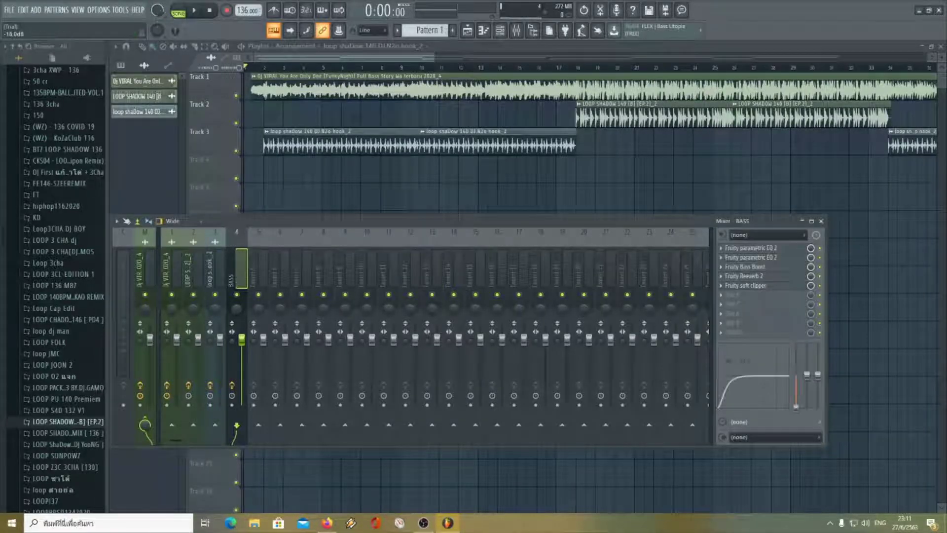
Step: Add Fruity Limiter in slot 6 of the BASS track, raise its gain to about 2.7 dB and test it with a note
left_click(737, 306)
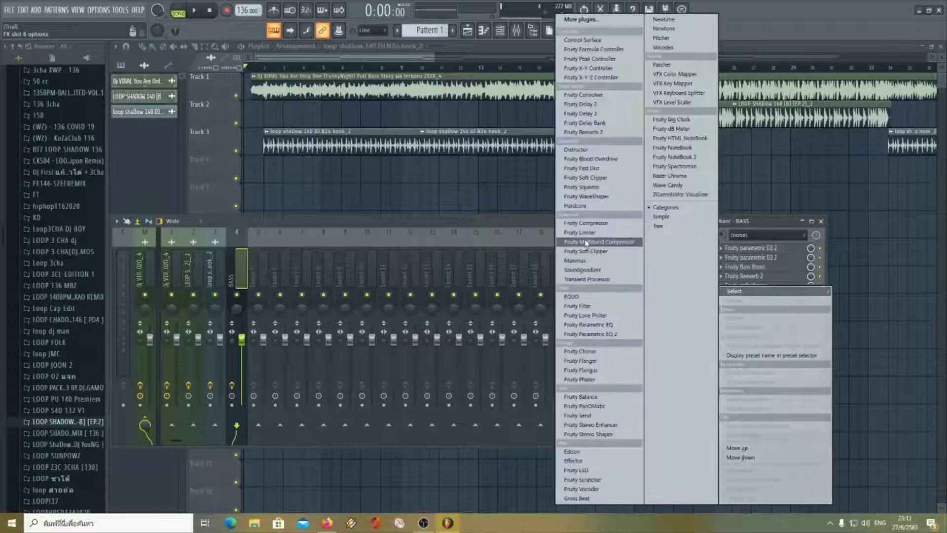
left_click(612, 236)
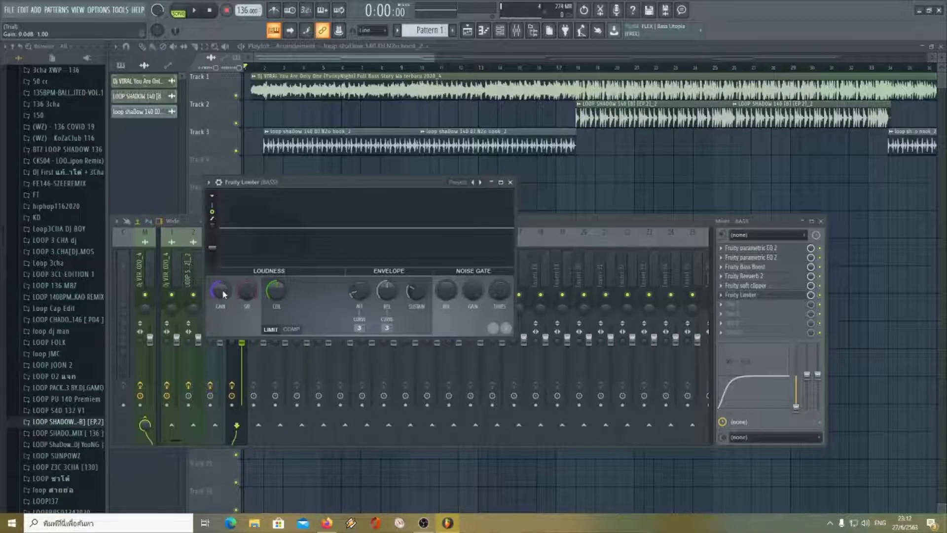
left_click_drag(221, 291, 220, 283)
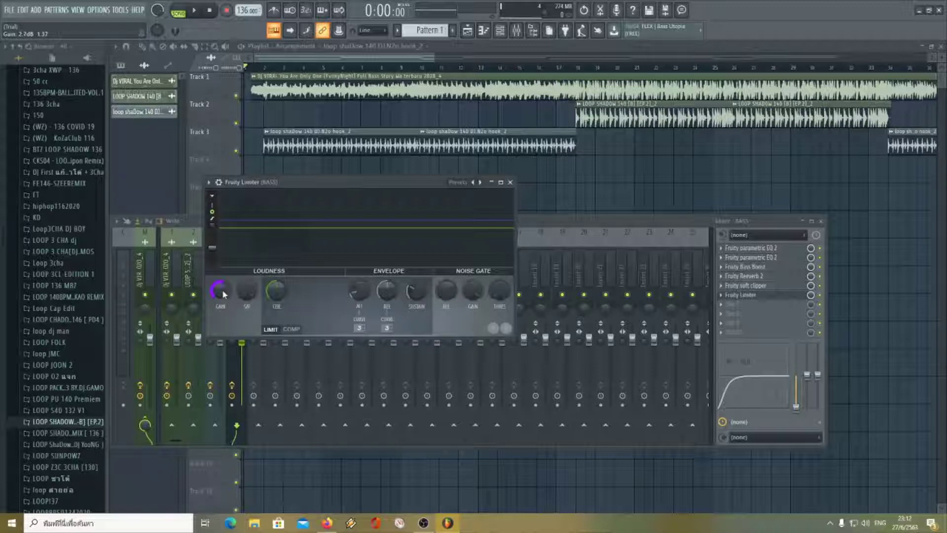
key("j")
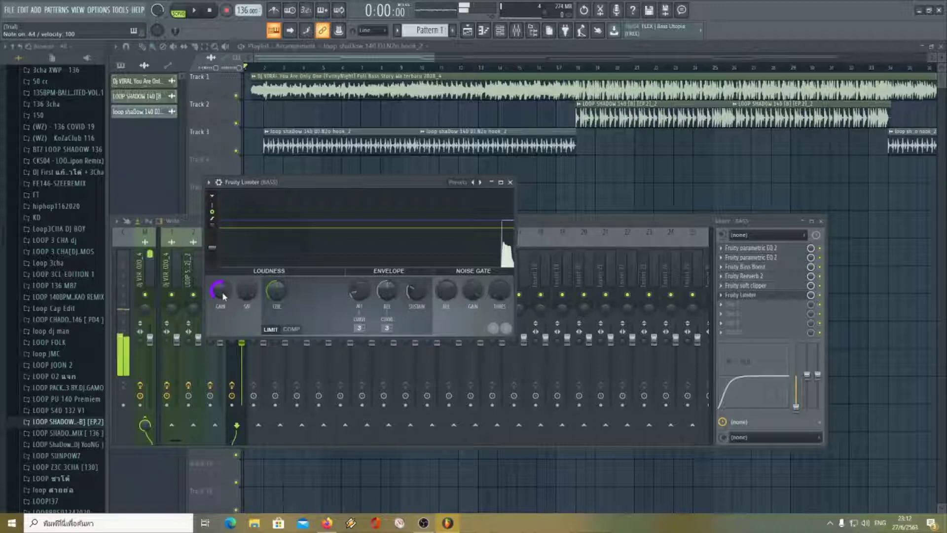
left_click(511, 183)
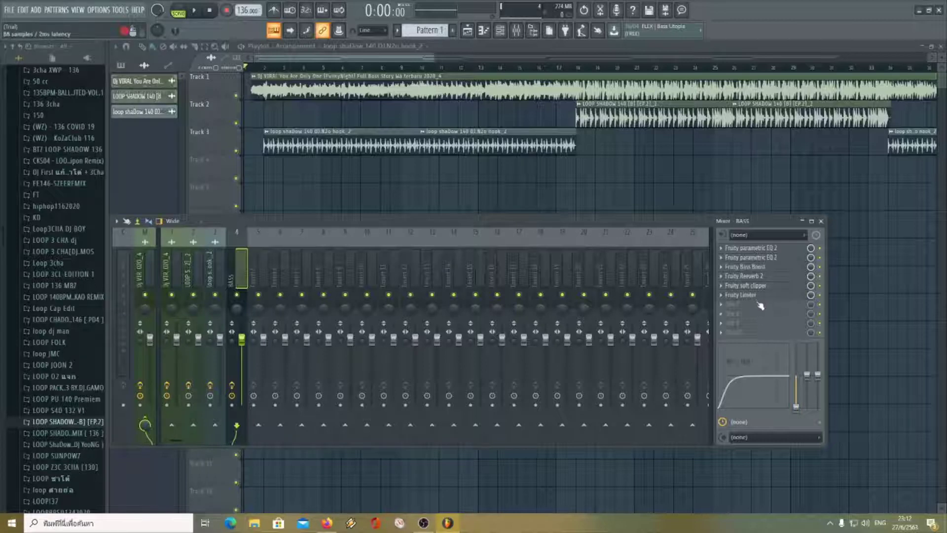
Step: Add Fruity Parametric EQ 2 in slot 8 of the song's mixer track 1 and set band 7 to about -11 dB at 133 Hz
left_click(821, 222)
left_click(516, 30)
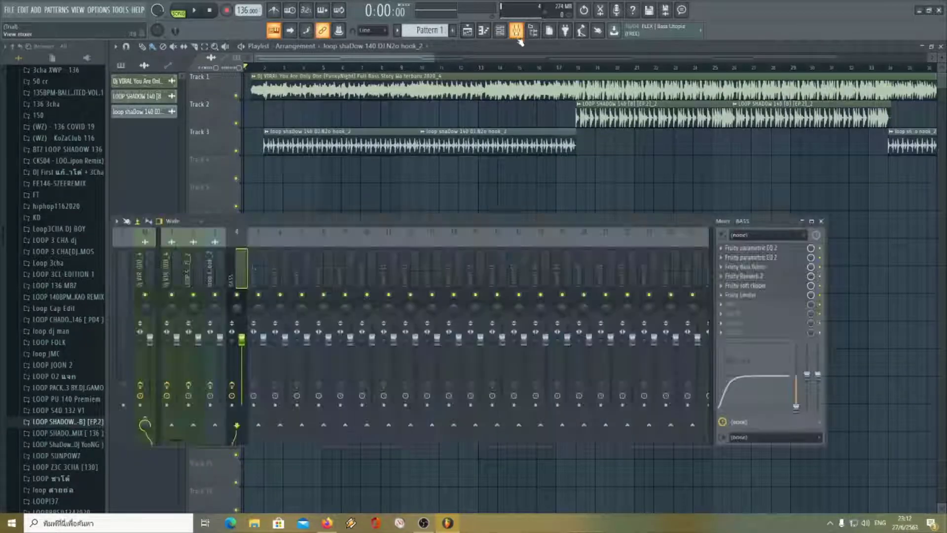
left_click(171, 283)
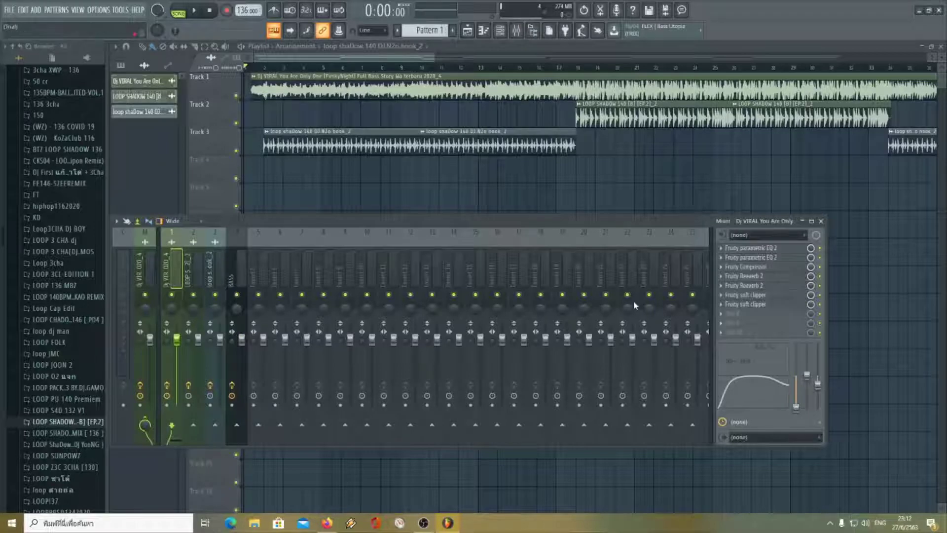
left_click(735, 318)
left_click(174, 281)
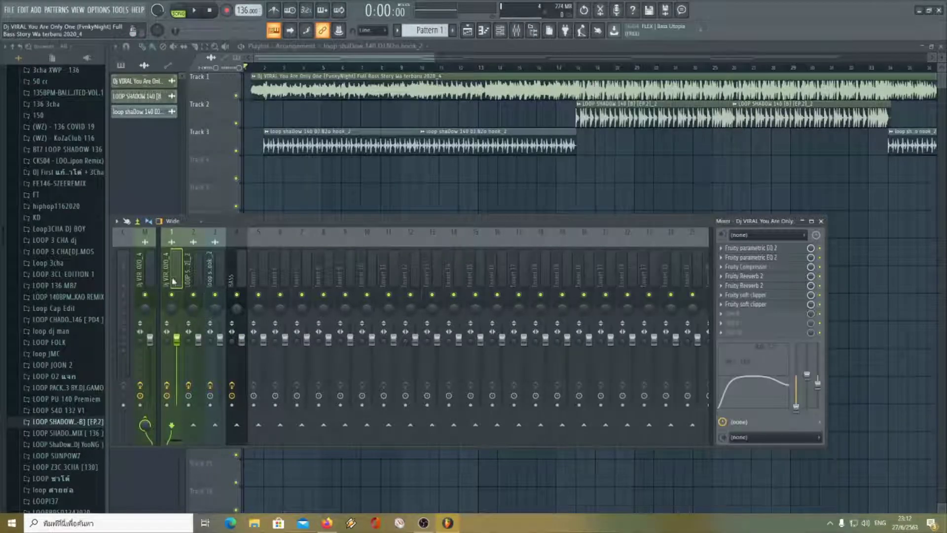
left_click(737, 316)
left_click(600, 333)
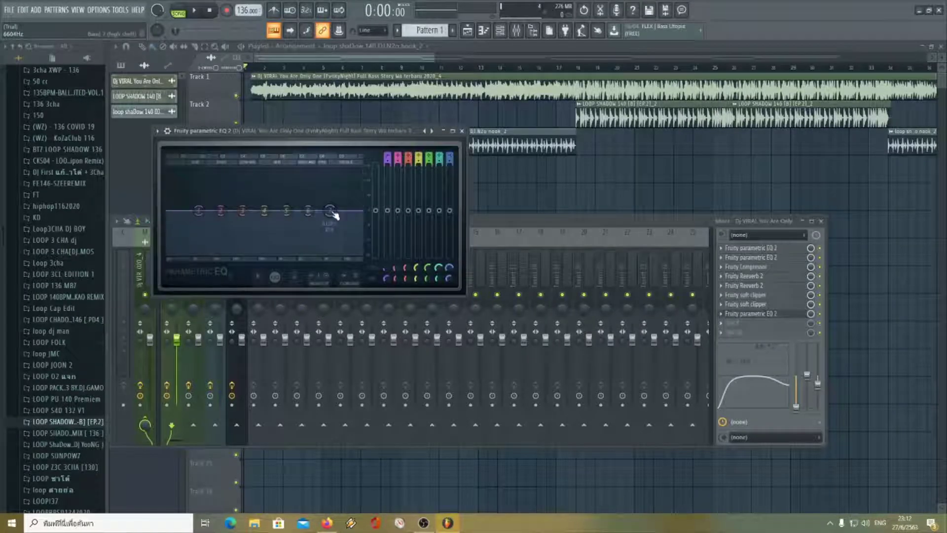
left_click_drag(334, 215, 220, 240)
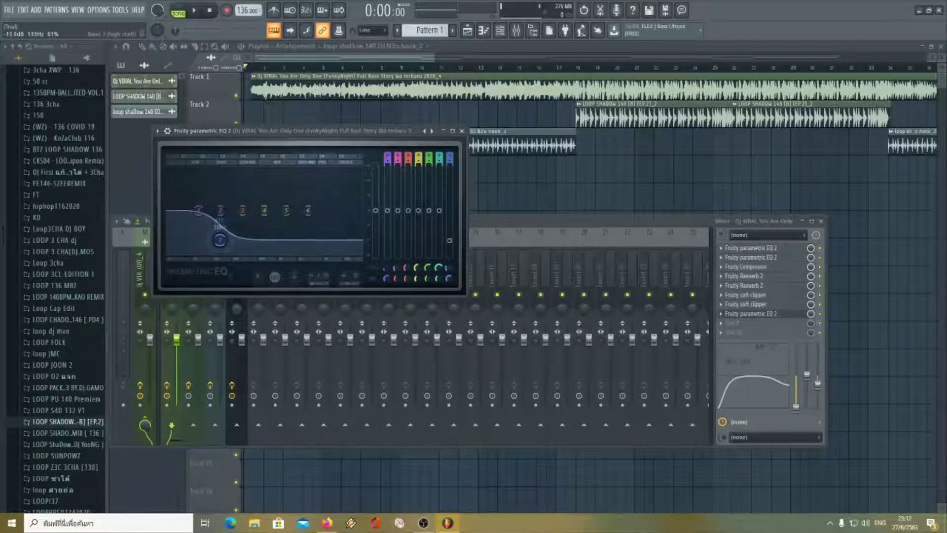
left_click(462, 131)
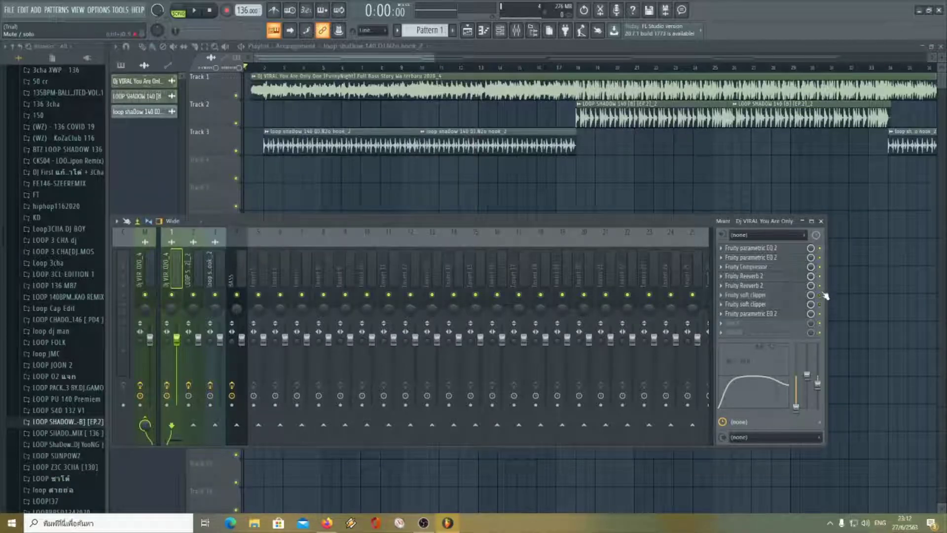
left_click(821, 221)
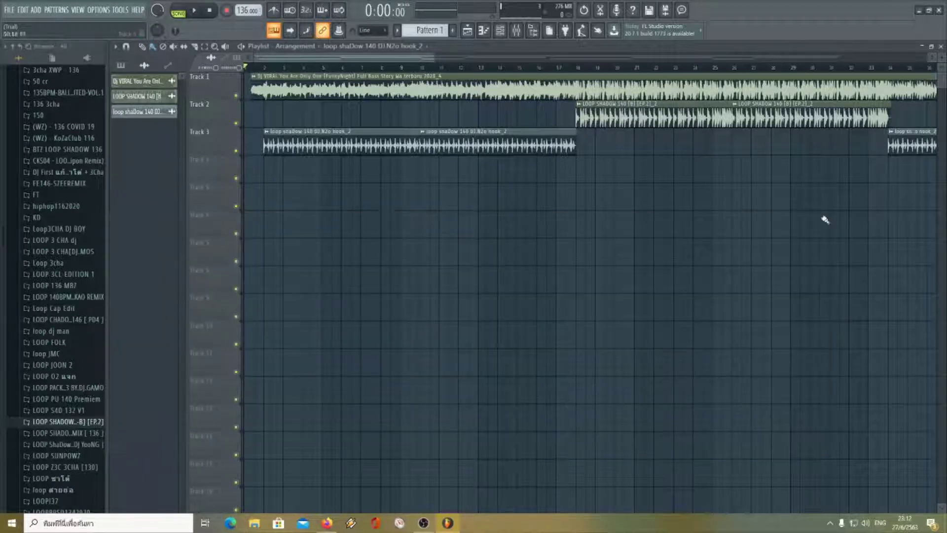
Step: Solo playlist Track 1 with Tracks 4 and 5 also unmuted, and place Pattern 1 at bar 2 on Track 4
right_click(237, 96)
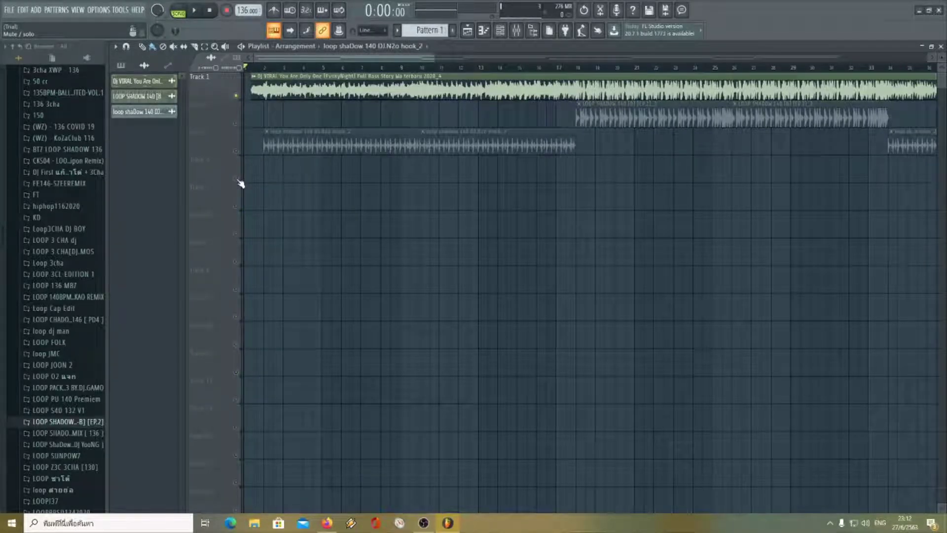
left_click_drag(433, 57, 327, 57)
left_click(236, 206)
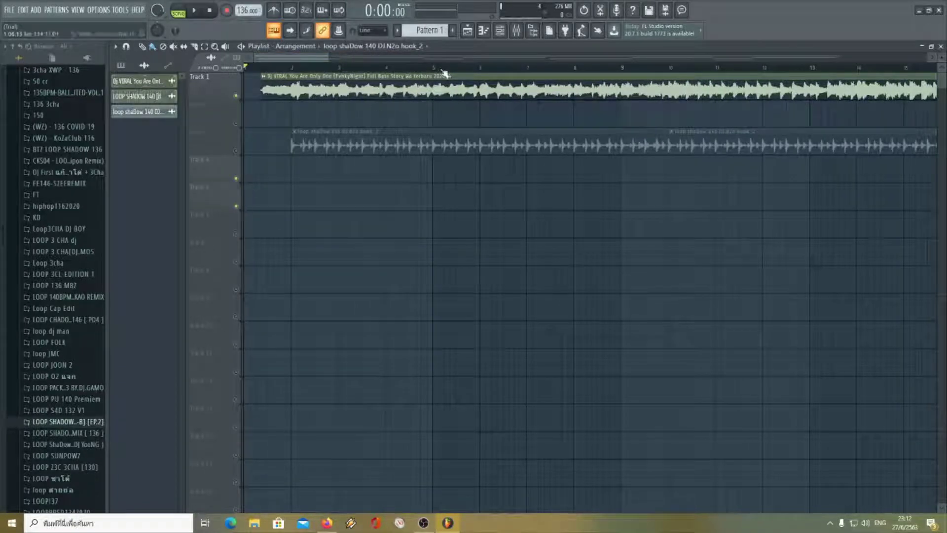
left_click(425, 30)
left_click(309, 166)
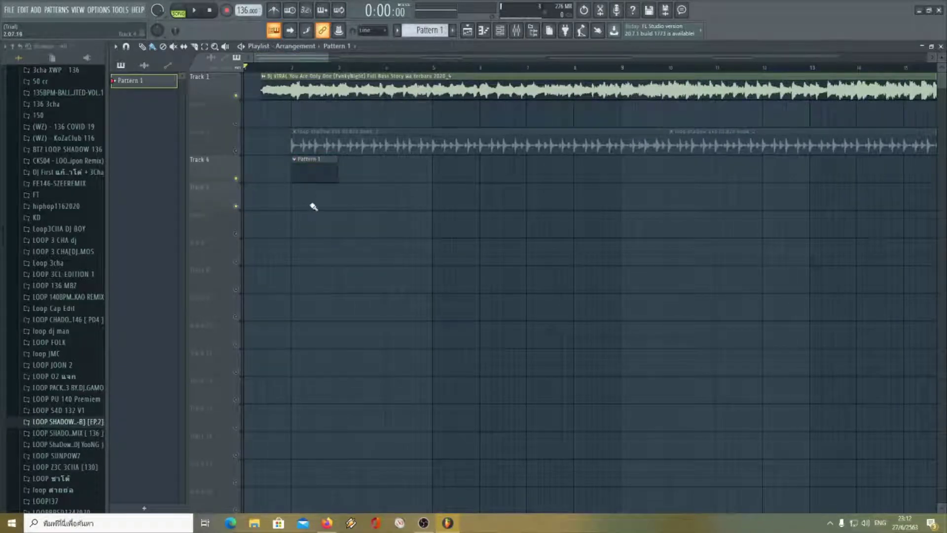
Step: Play the opening of the song briefly, stop it and open the channel rack
key("space")
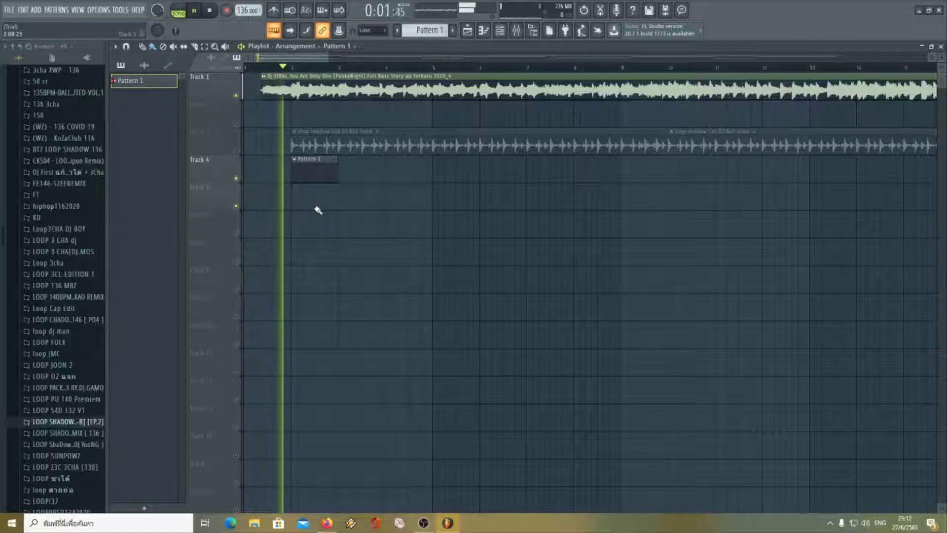
key("space")
key("F6")
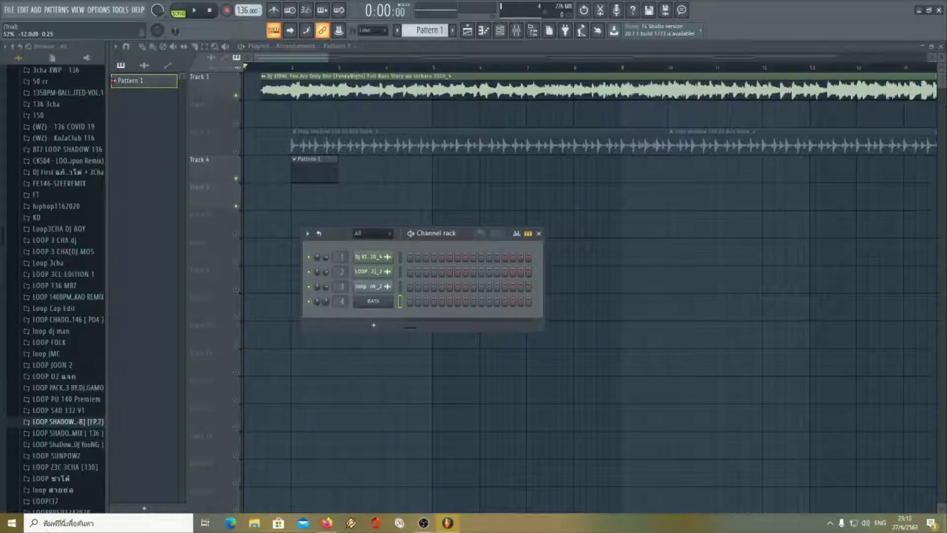
Step: Open the BASS channel's piano roll in Pattern 1 and add a one-bar A#4 note at bar 1
left_click(503, 31)
left_click(503, 31)
right_click(389, 300)
left_click(409, 302)
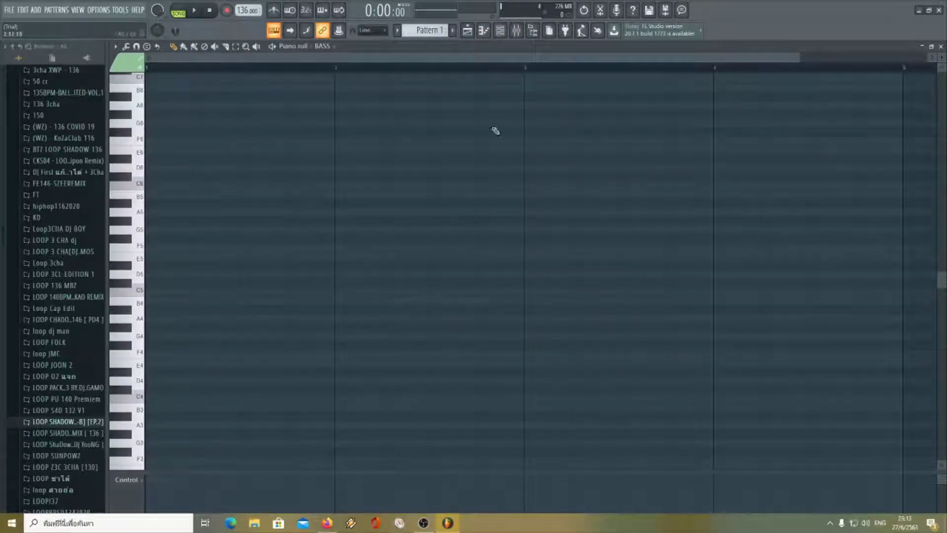
left_click_drag(799, 61, 497, 59)
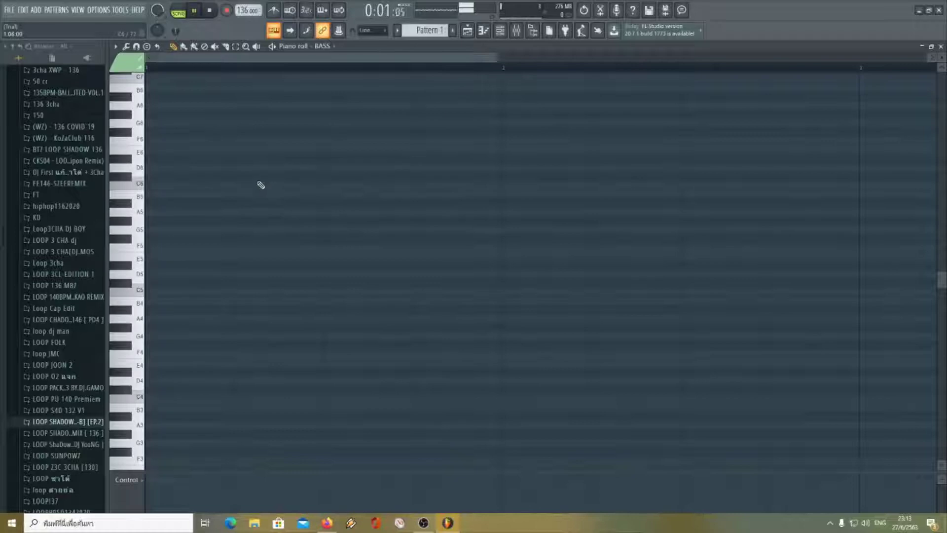
key("space")
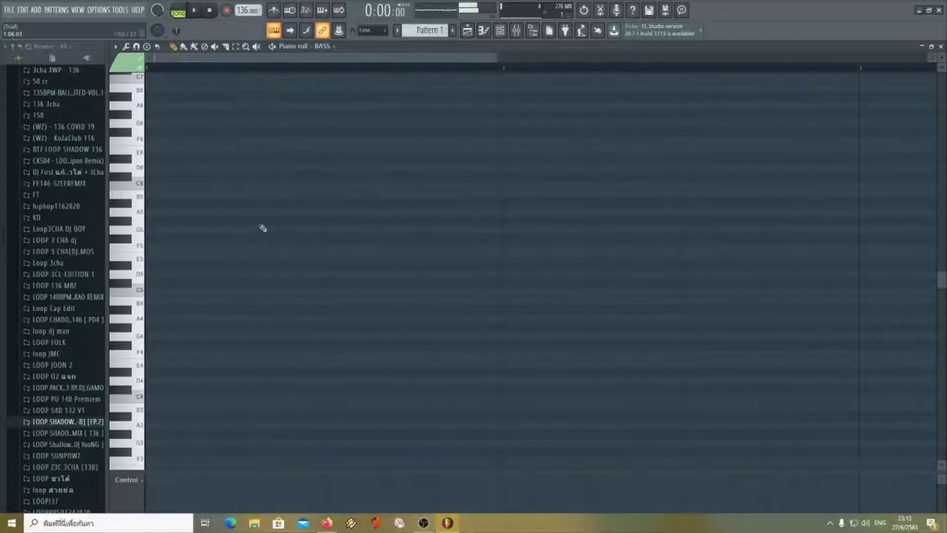
left_click(123, 314)
left_click(158, 310)
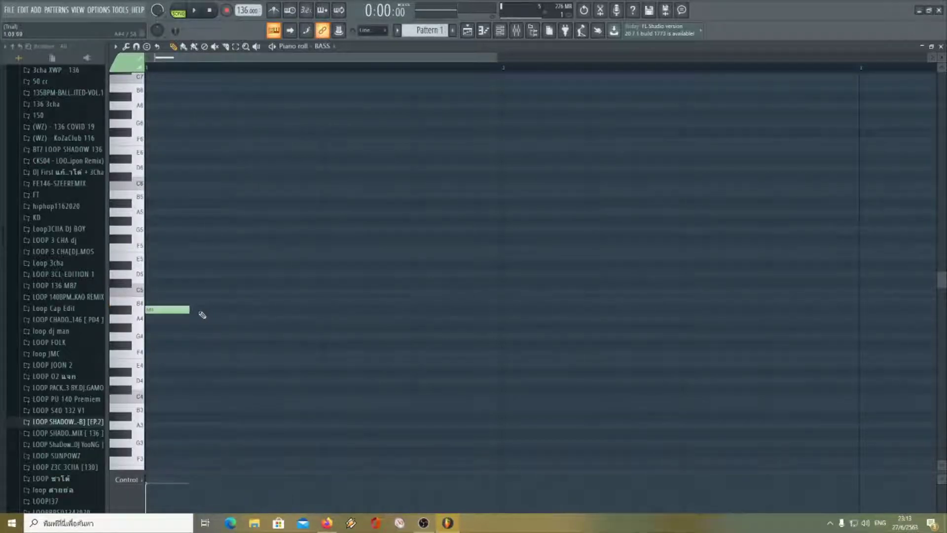
left_click_drag(193, 310, 468, 309)
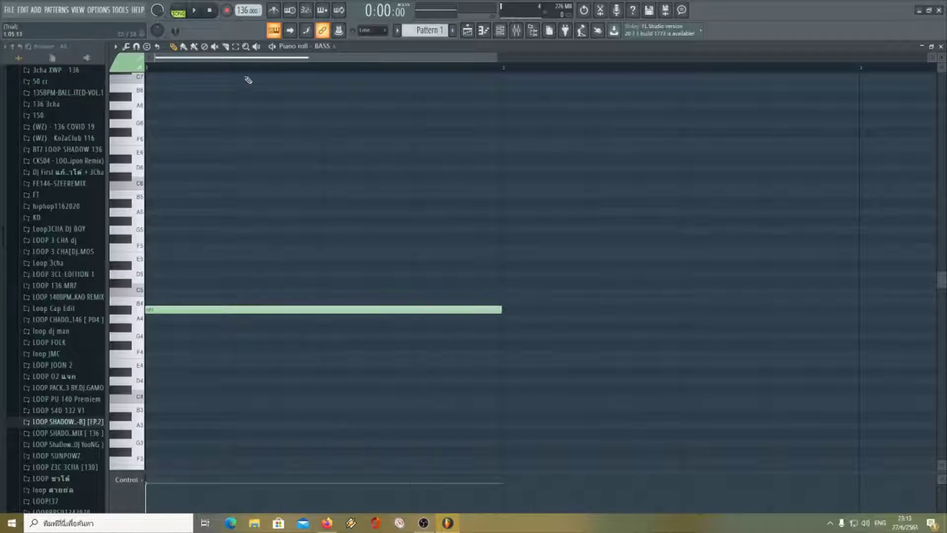
Step: Play the bass note with the song and audition lower keys between C4 and F4 for the second pitch
key("space")
scroll(616, 115, "down", 2)
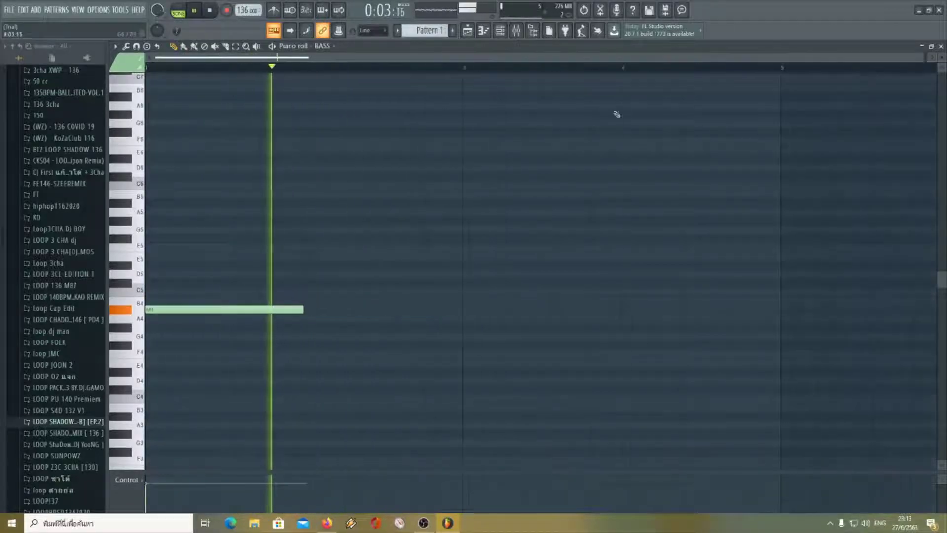
key("space")
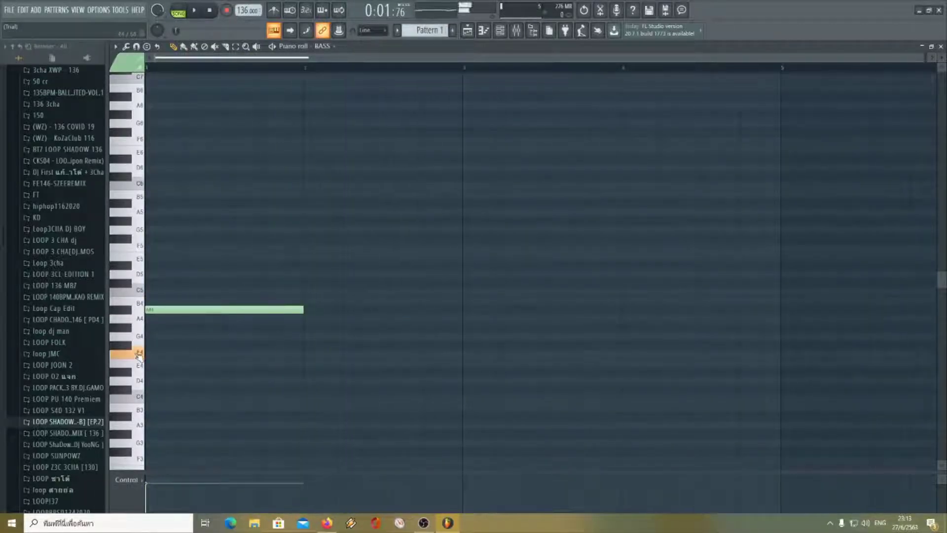
left_click_drag(140, 356, 129, 395)
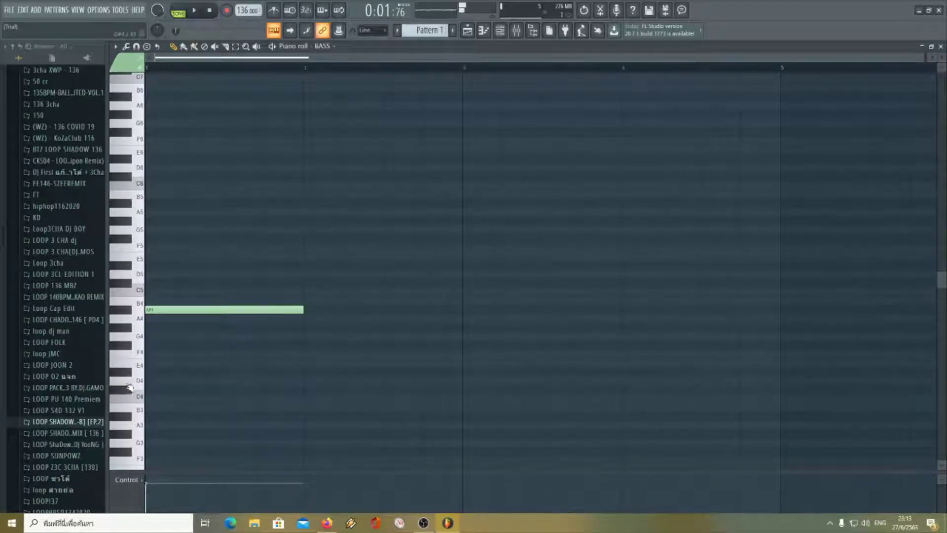
key("space")
left_click(129, 366)
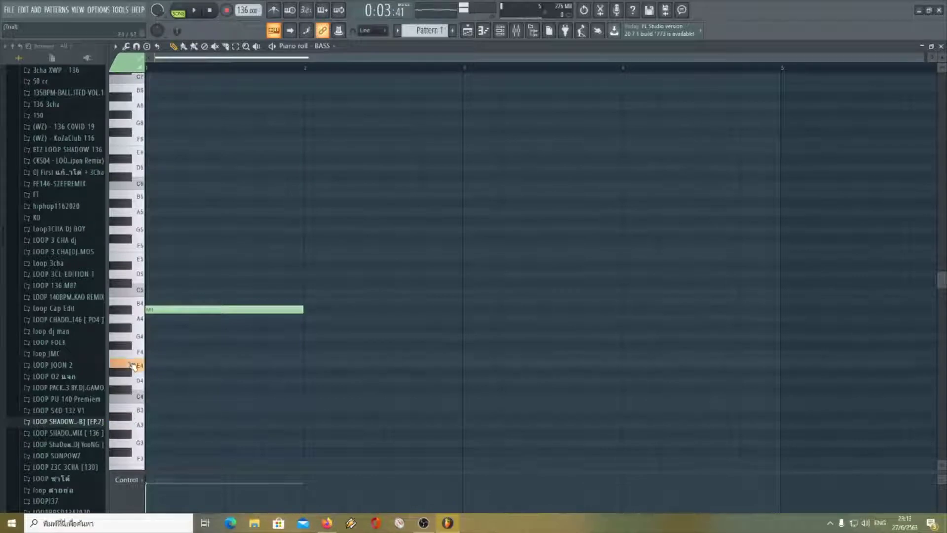
Step: Try C4 and a one-bar D#4 as the bar 2 bass note, playing it against the song before deleting it
left_click(316, 397)
right_click(342, 397)
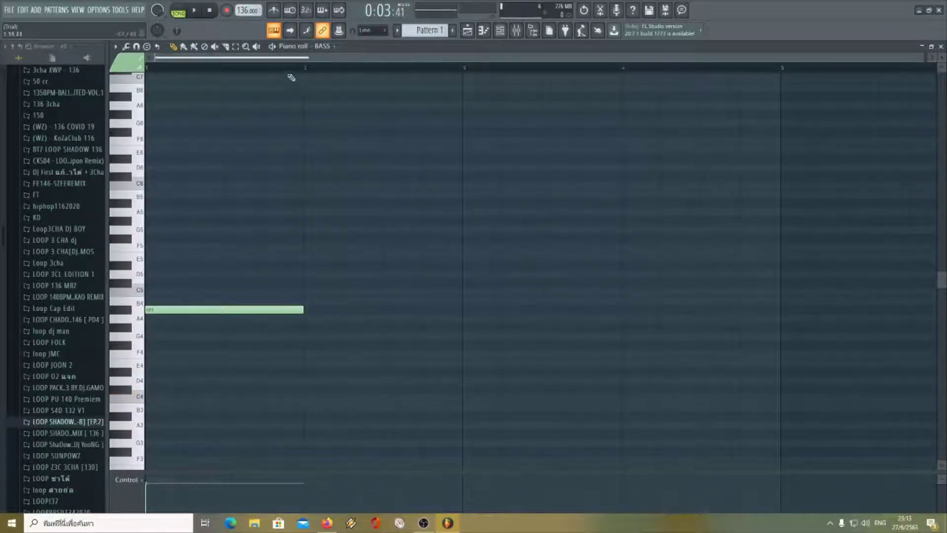
left_click_drag(307, 370, 343, 374)
key("space")
key("space")
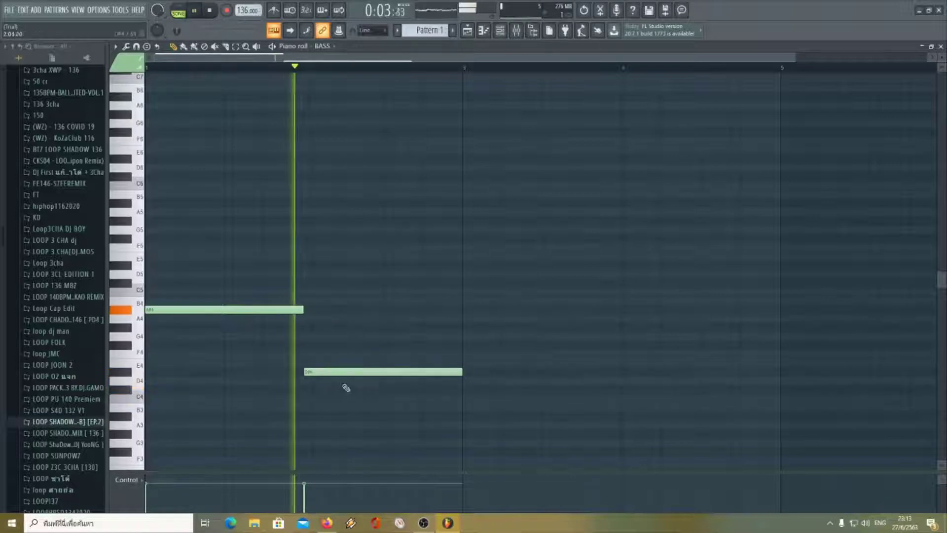
right_click(343, 383)
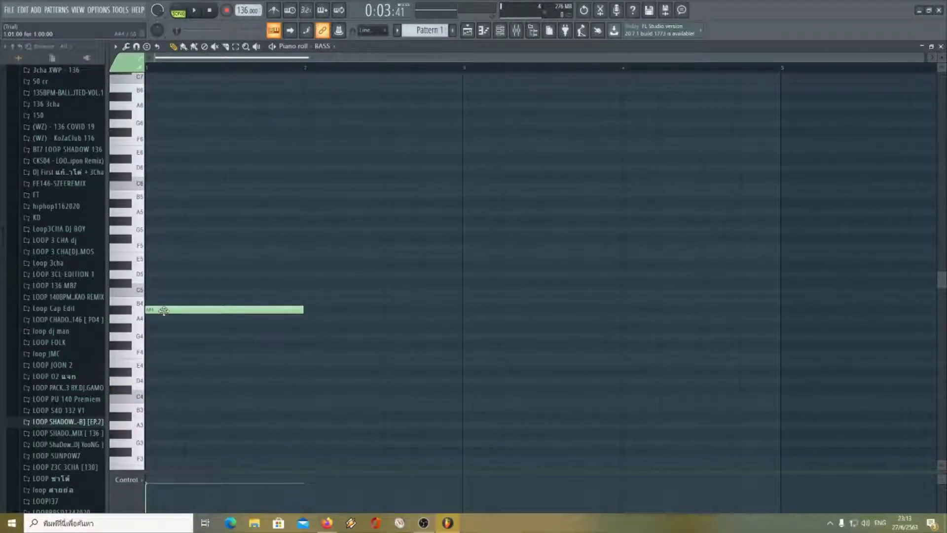
Step: Lower the bar 1 bass note one octave to A#3 and play it with the song
left_click_drag(164, 310, 166, 416)
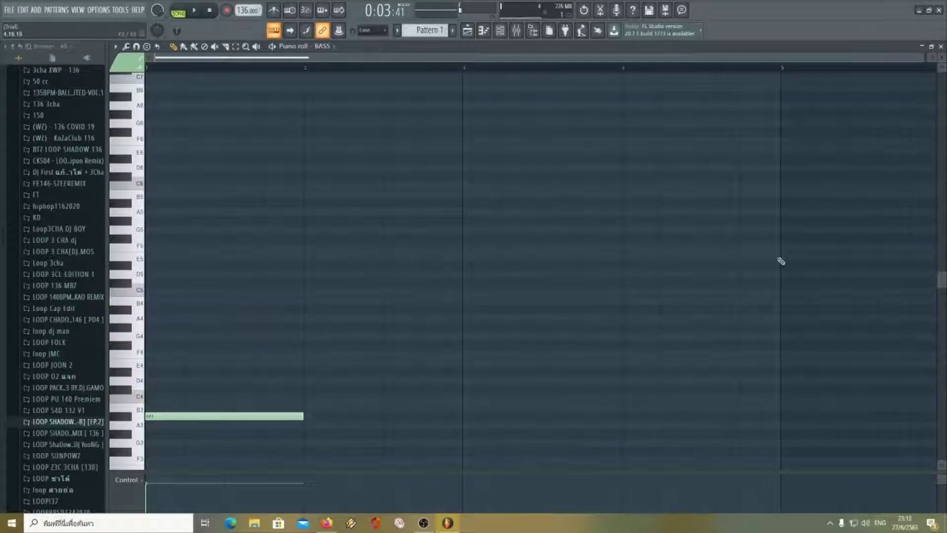
left_click_drag(943, 284, 942, 316)
left_click(195, 67)
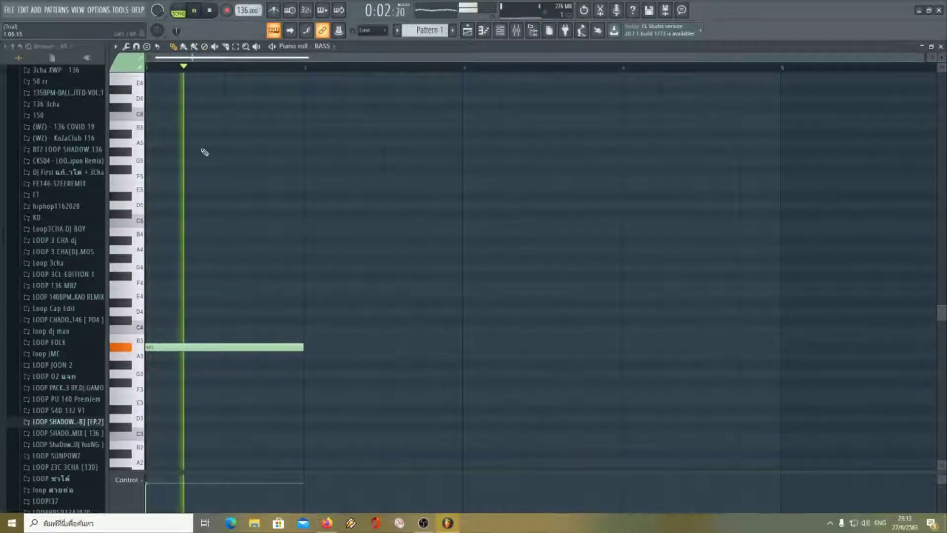
Step: Add a one-bar bass note at bar 2 and tune it by ear to F#3 against the song
left_click(306, 409)
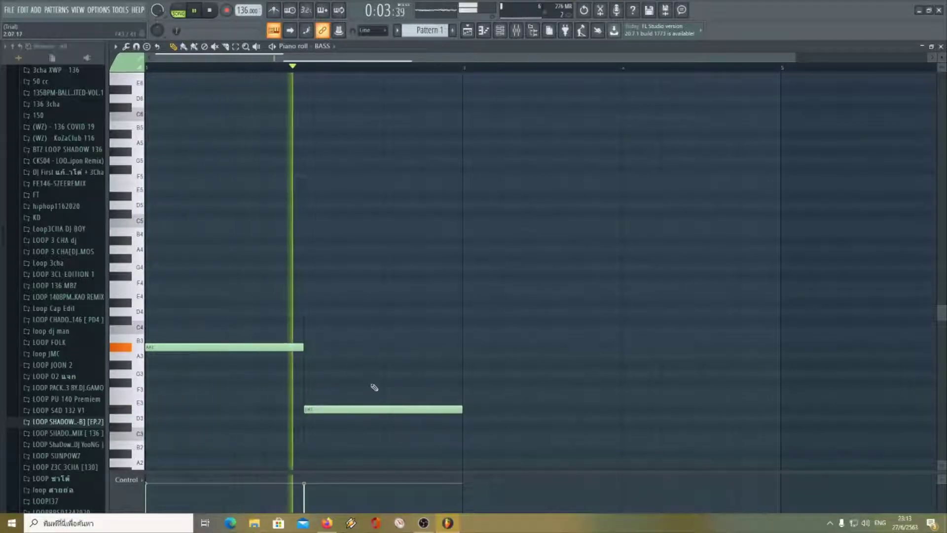
key("space")
mouse_move(354, 400)
left_mouse_down()
mouse_move(348, 385)
mouse_move(351, 392)
left_mouse_up()
right_click(356, 384)
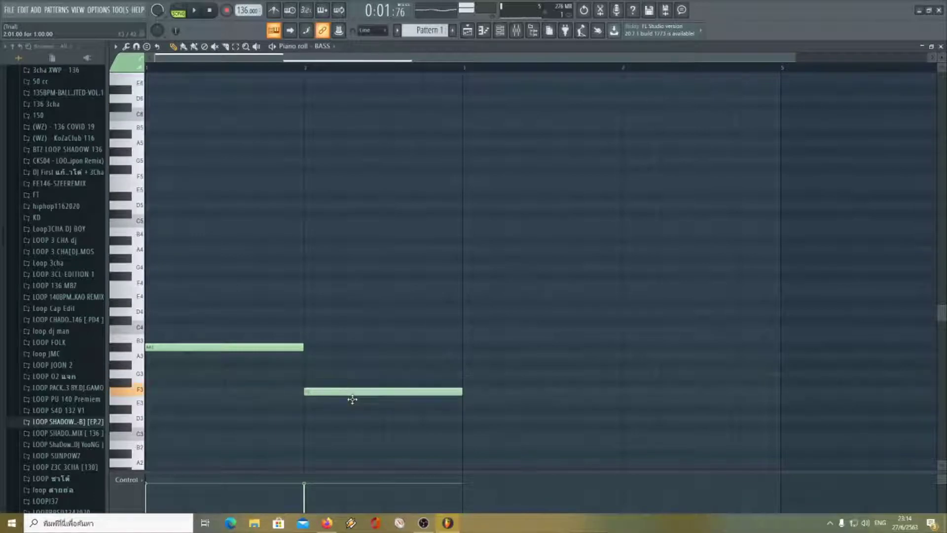
key("space")
left_click_drag(318, 390, 318, 383)
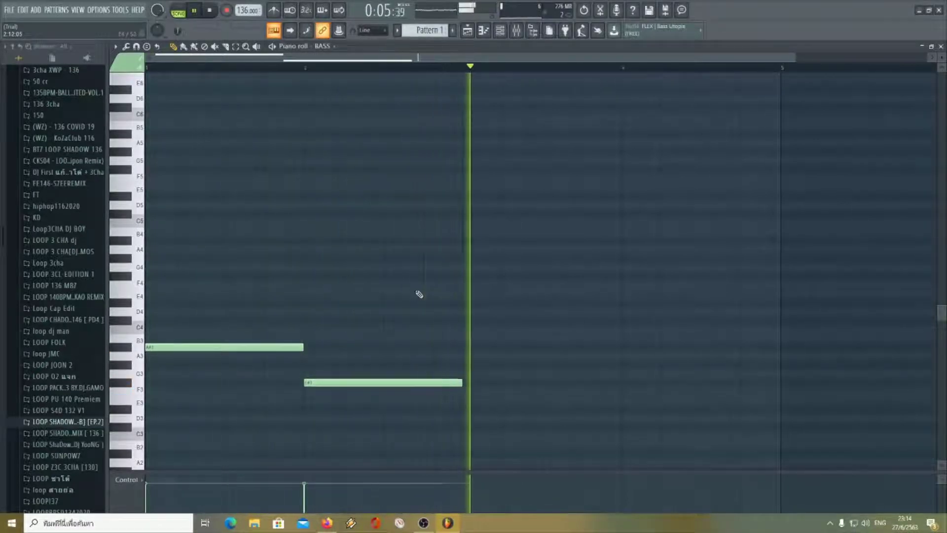
key("space")
Step: Add one-bar bass notes C#4 at bar 3 and G#3 at bar 4, checking them with playback
left_click(465, 320)
key("space")
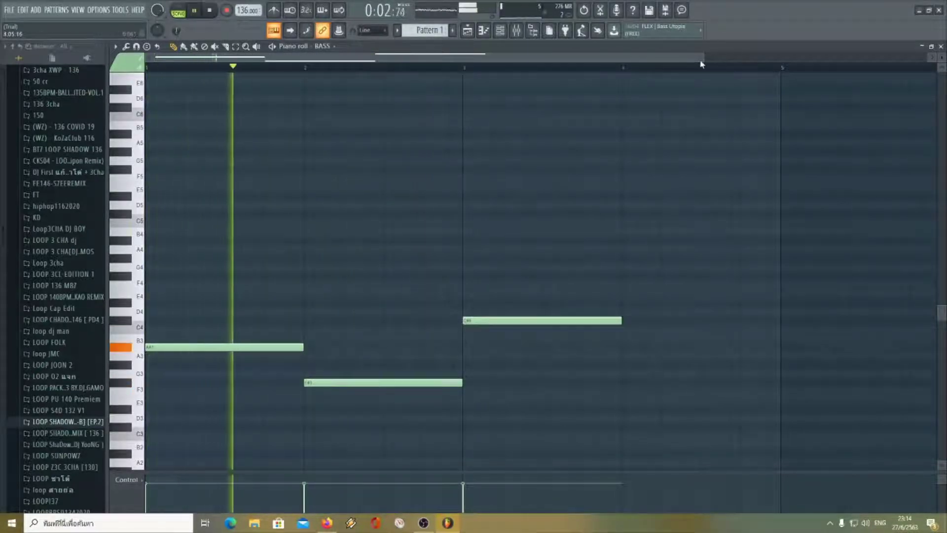
scroll(573, 69, "down", 2)
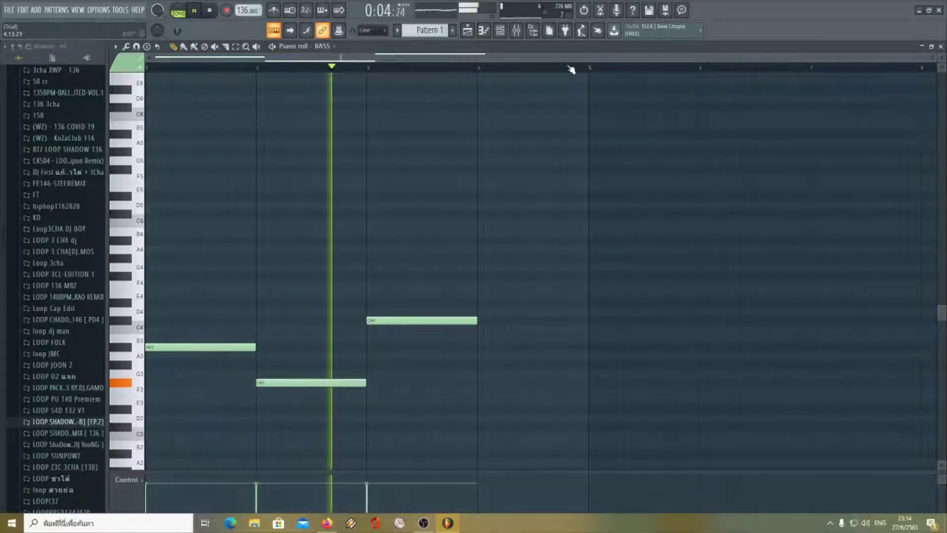
left_click(482, 365)
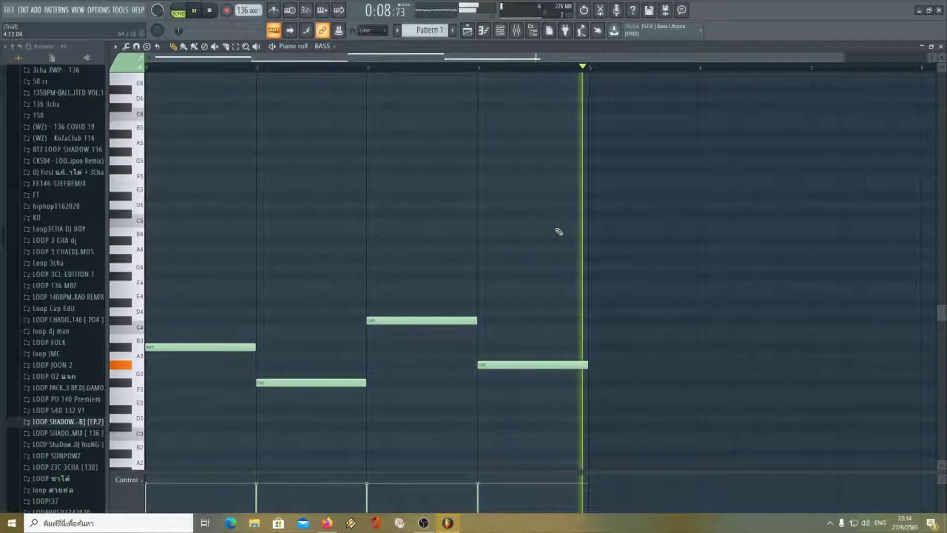
key("space")
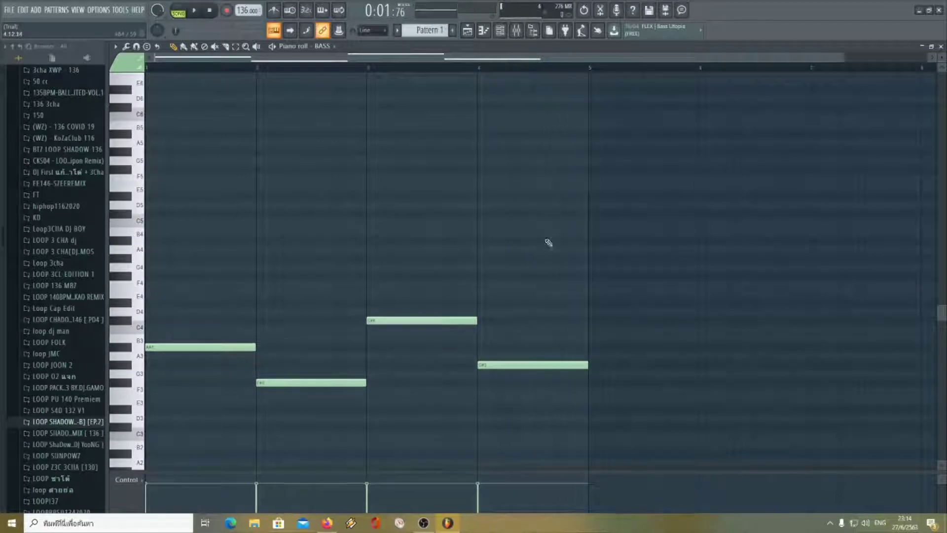
left_click_drag(180, 447, 652, 250)
right_click(492, 289, "ctrl")
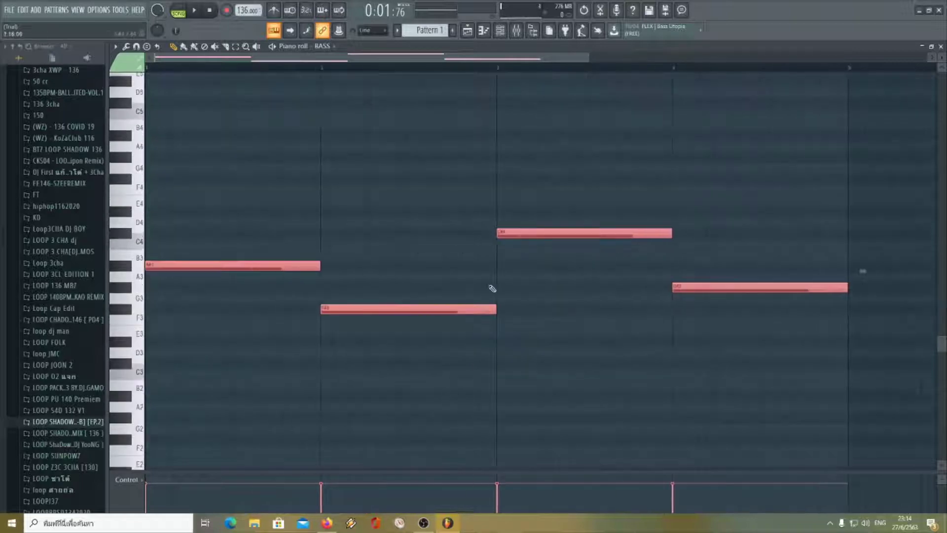
left_click(309, 380, "ctrl")
right_click(308, 371, "ctrl")
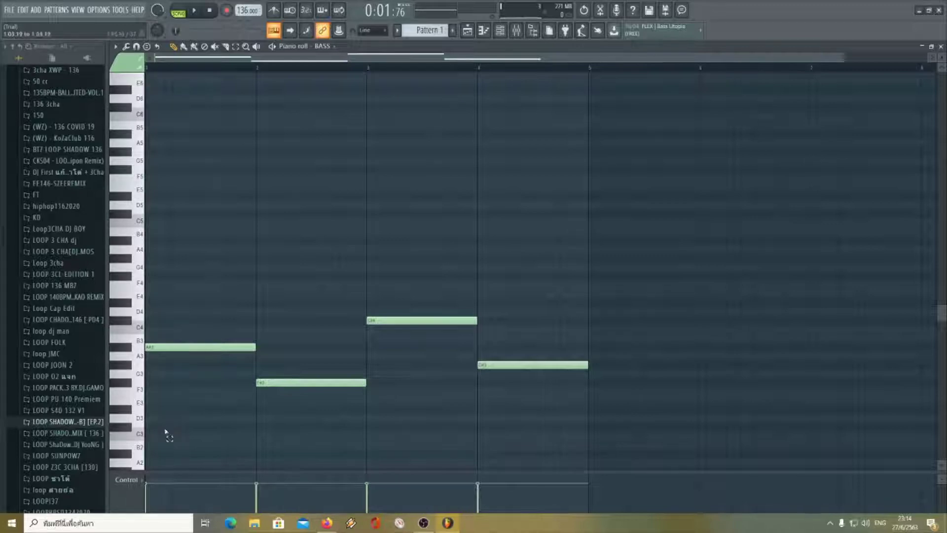
Step: Duplicate the four bass notes into bars 5 to 8 and return to the playlist without the channel rack
left_click_drag(165, 432, 604, 236)
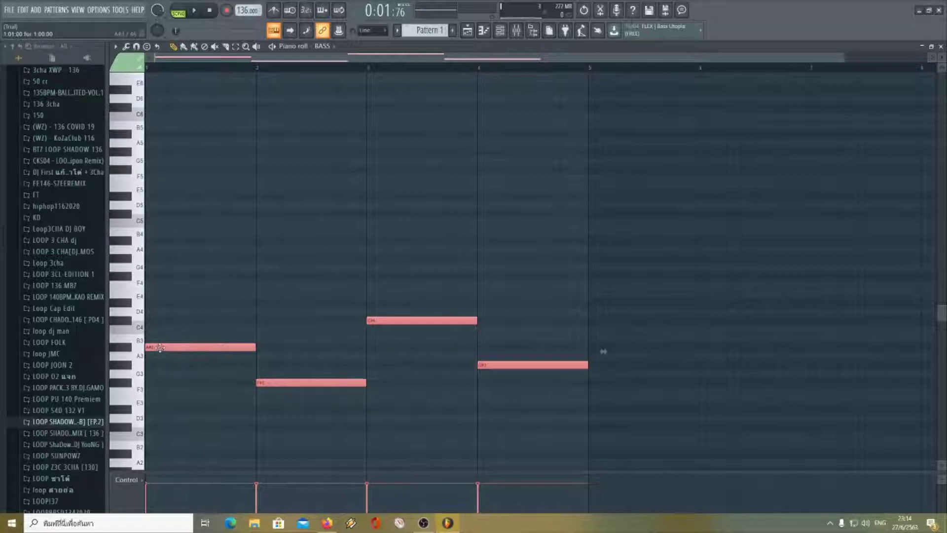
left_click_drag(160, 347, 604, 347, "shift")
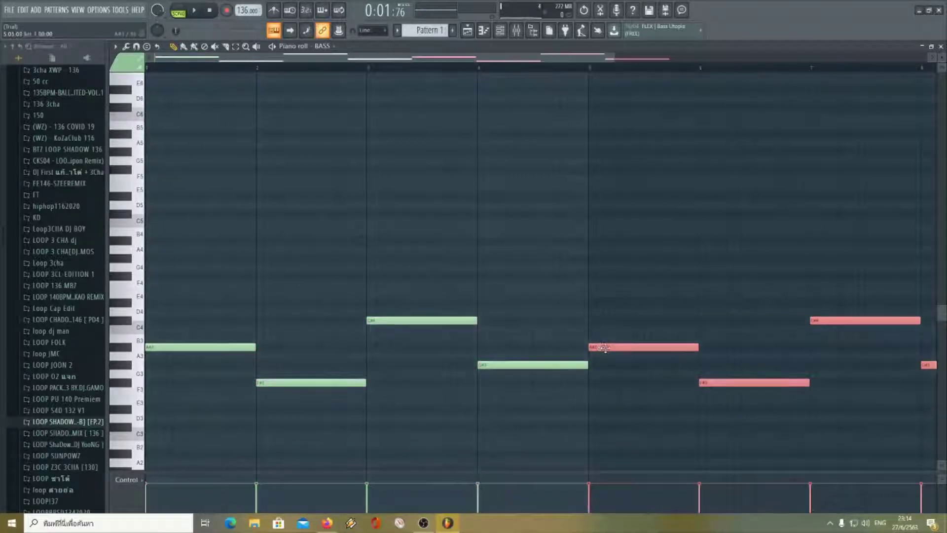
left_click(614, 287, "ctrl")
left_click(941, 45)
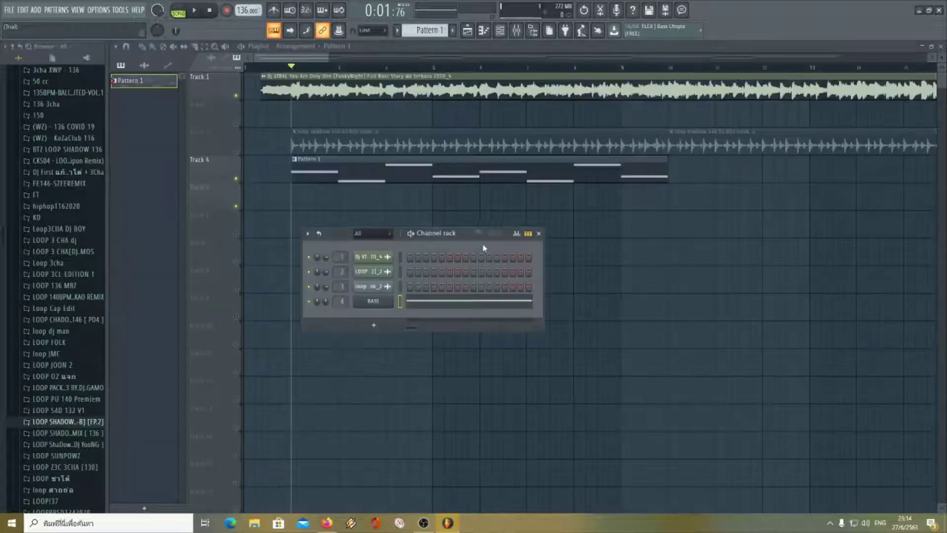
left_click(539, 232)
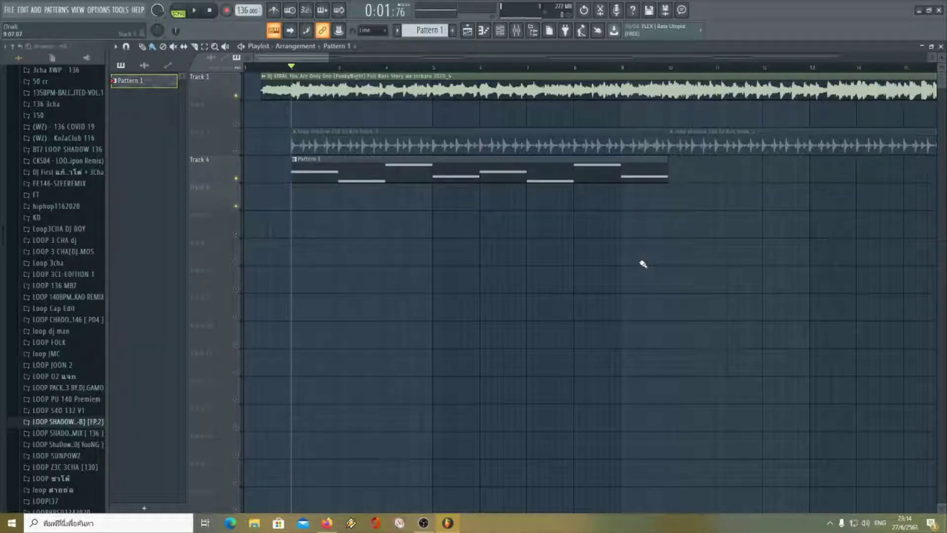
Step: Place a second Pattern 1 clip at bar 10 on Track 4 and play the song around it
left_click_drag(672, 207, 705, 177)
key("space")
left_click_drag(323, 57, 389, 59)
left_click(360, 66)
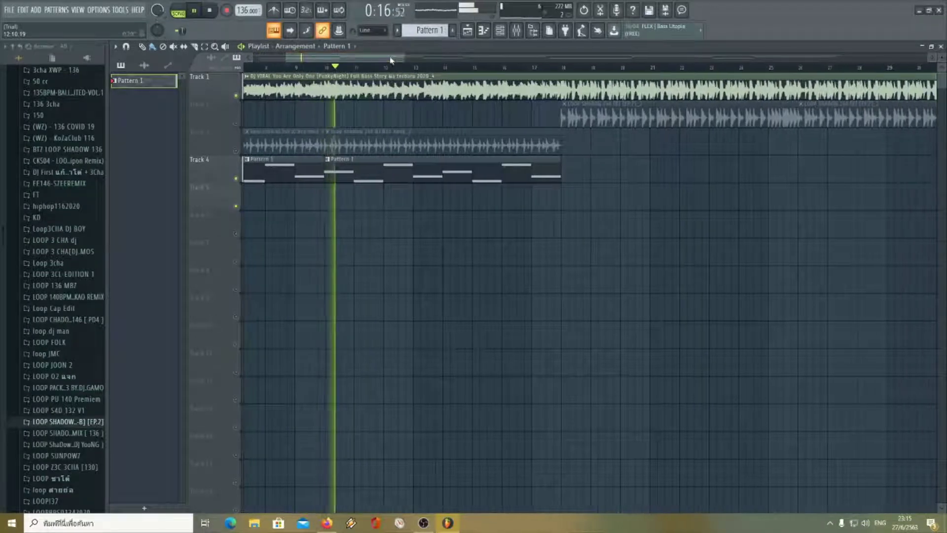
key("space")
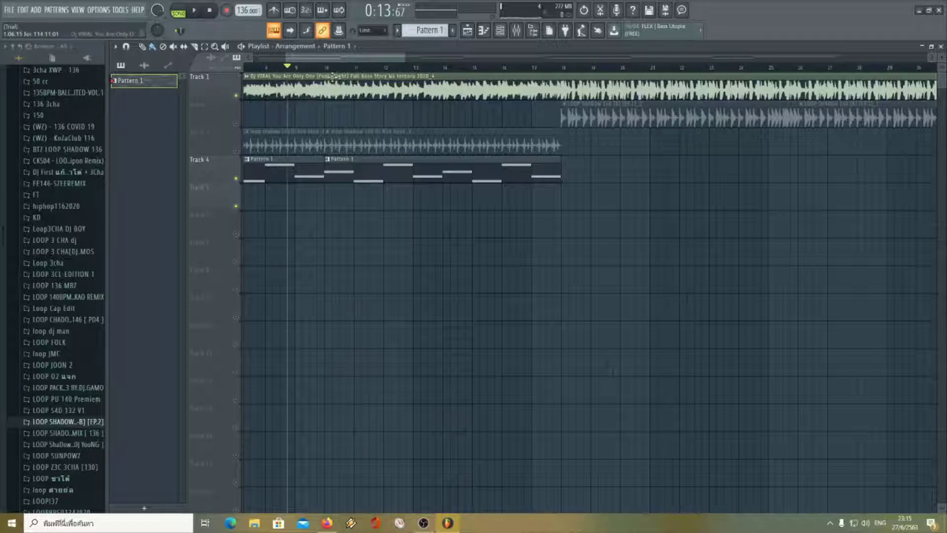
Step: Copy the first four bass notes of Pattern 1 and switch the BASS piano roll to Pattern 2
double_click(351, 176)
left_click_drag(611, 58, 679, 58)
left_click_drag(170, 432, 481, 244)
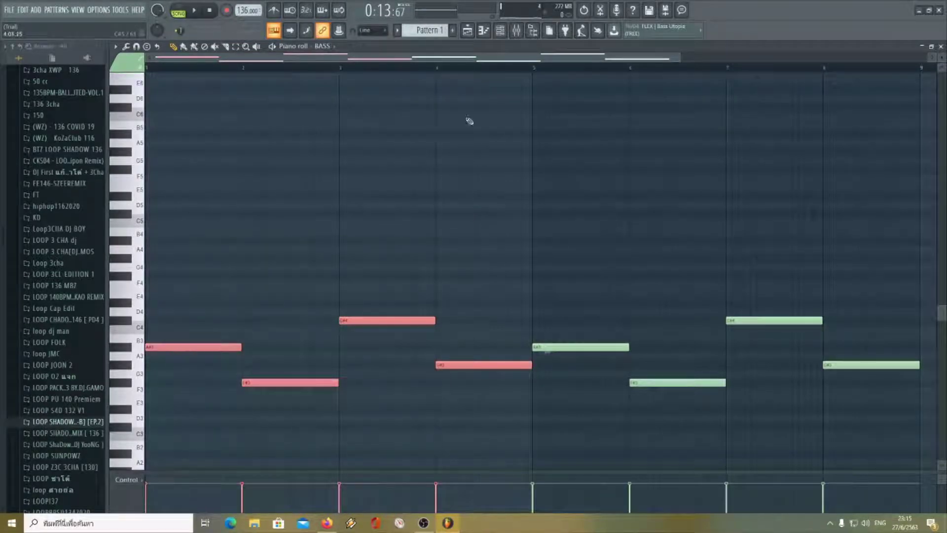
scroll(437, 30, "down", 1)
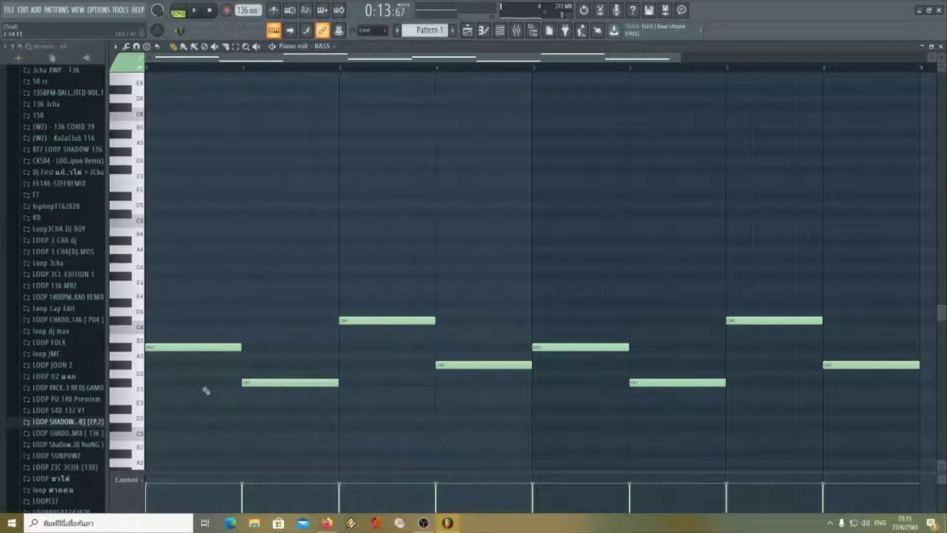
left_click_drag(175, 433, 492, 259)
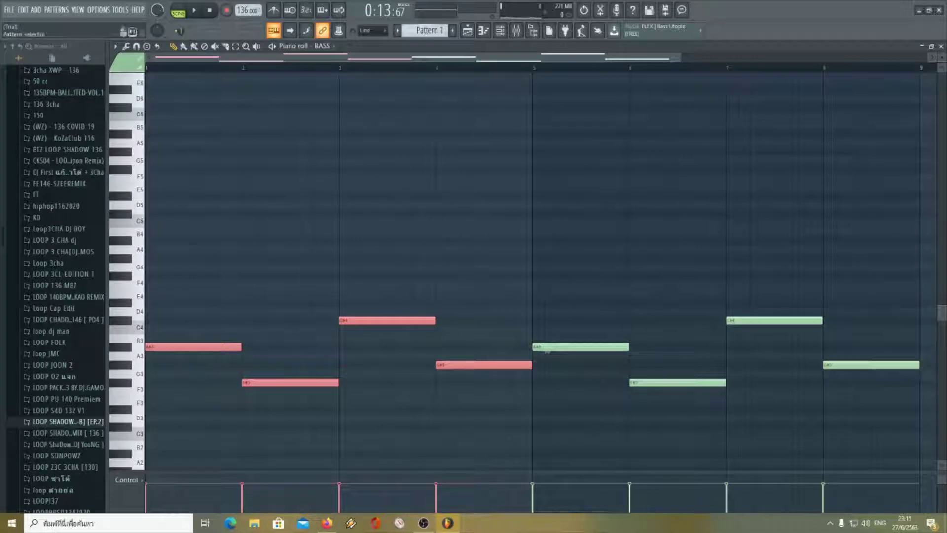
scroll(425, 31, "down", 1)
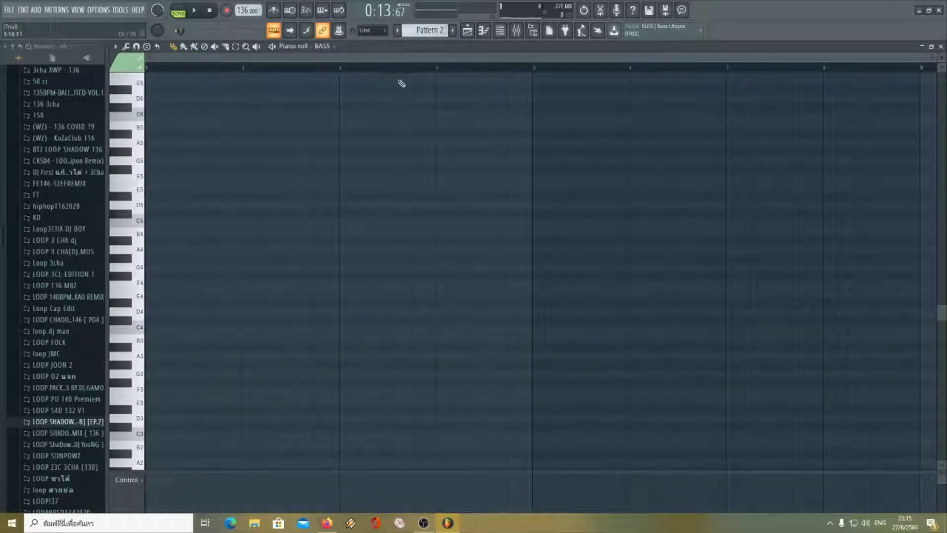
Step: Paste the four notes into Pattern 2 and shorten each to one beat
key("ctrl+v")
left_click_drag(243, 356, 169, 353)
left_click(180, 318)
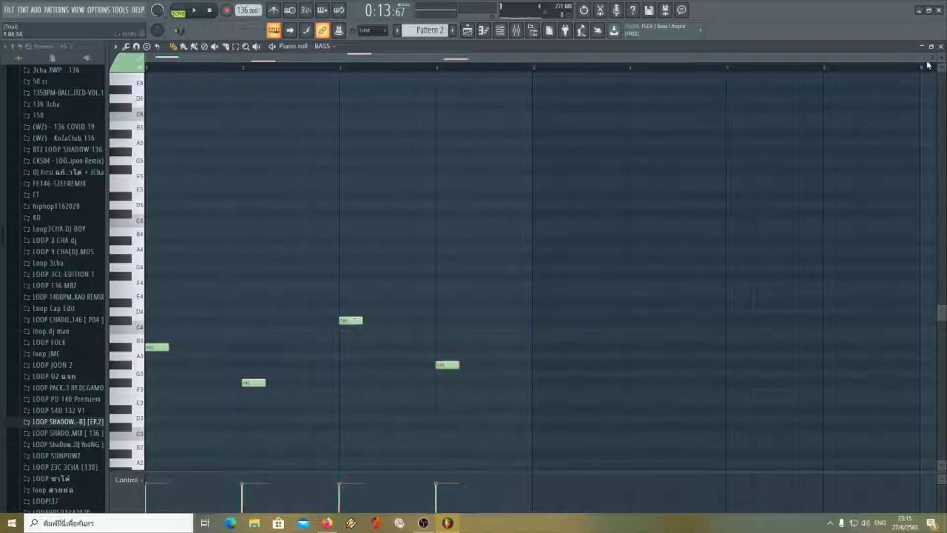
left_click(941, 46)
left_click(500, 32)
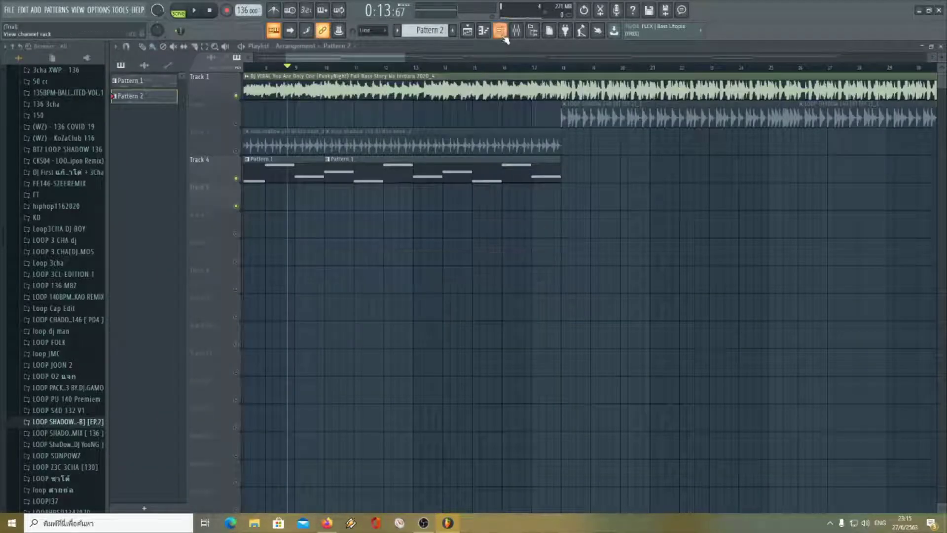
Step: Replace the Pattern 1 clip at bar 10 with a Pattern 2 clip on Track 5 and play the song there
right_click(334, 179)
left_click(330, 197)
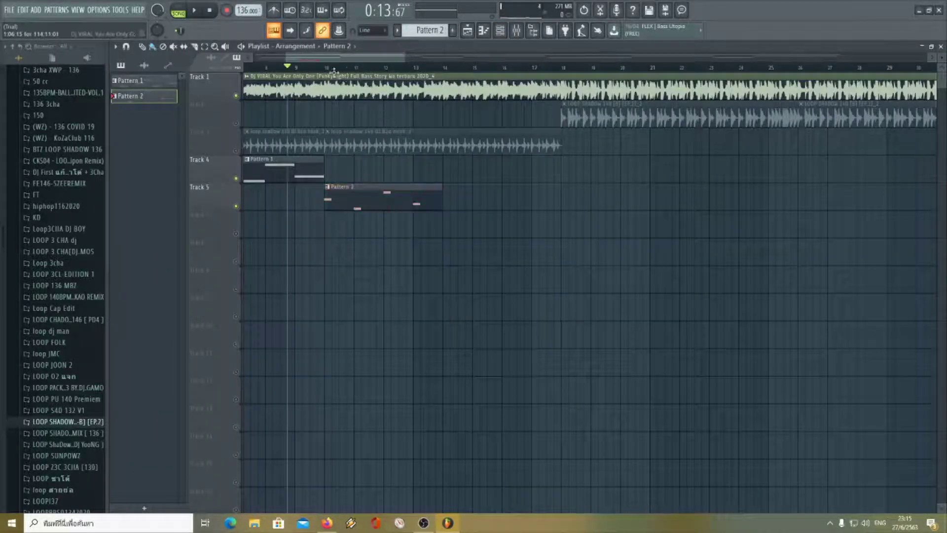
left_click(516, 31)
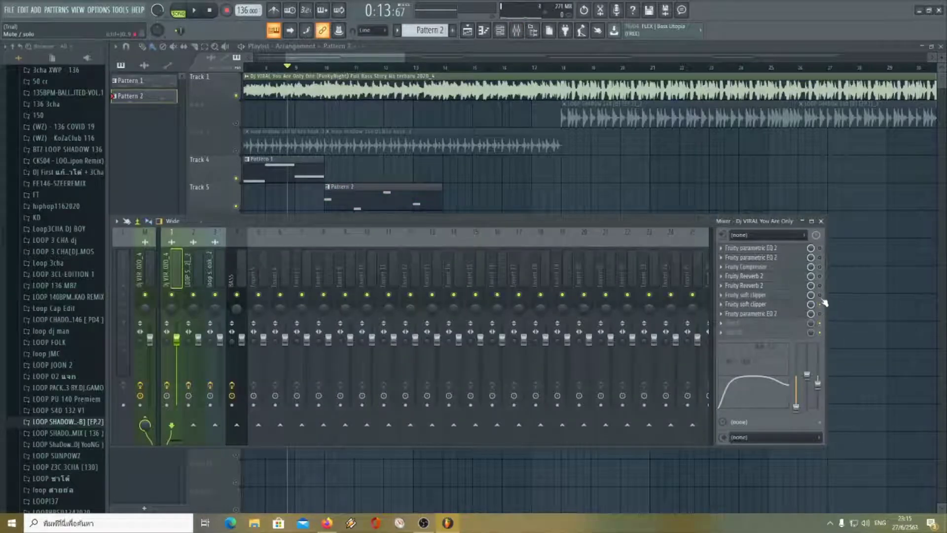
left_click(821, 221)
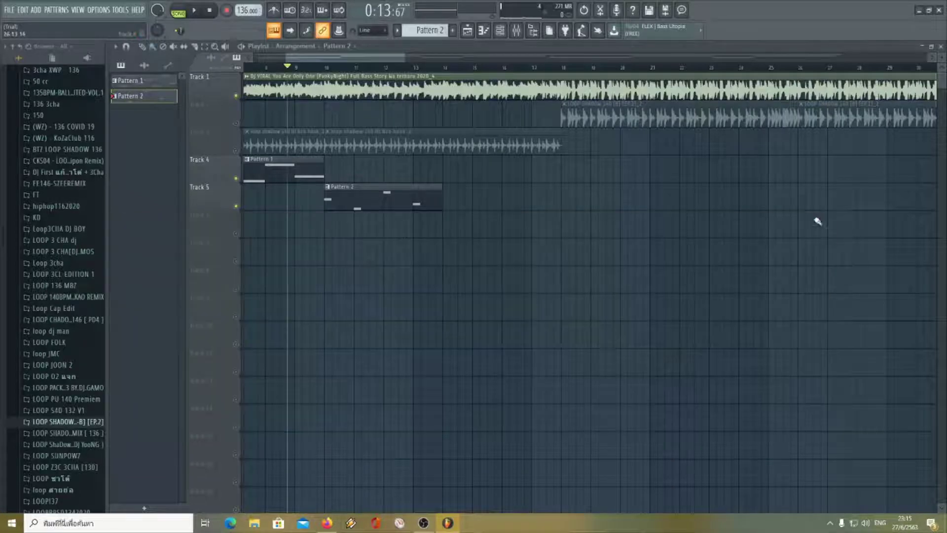
left_click(500, 31)
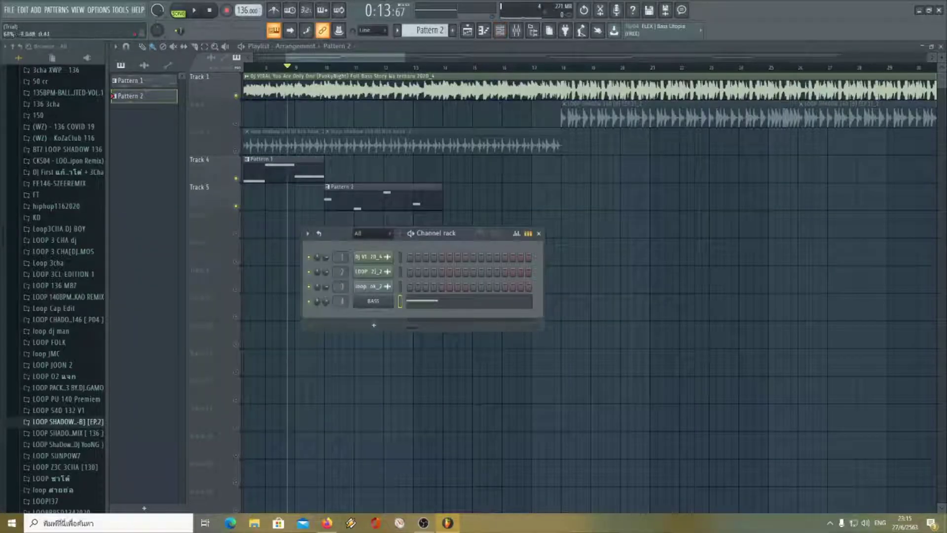
key("space")
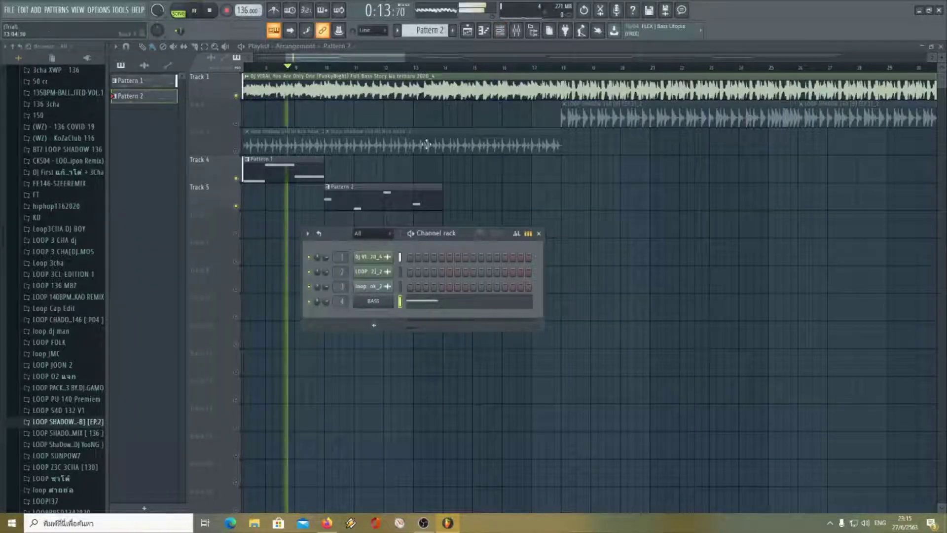
left_click(500, 30)
left_click_drag(400, 59, 342, 59)
key("space")
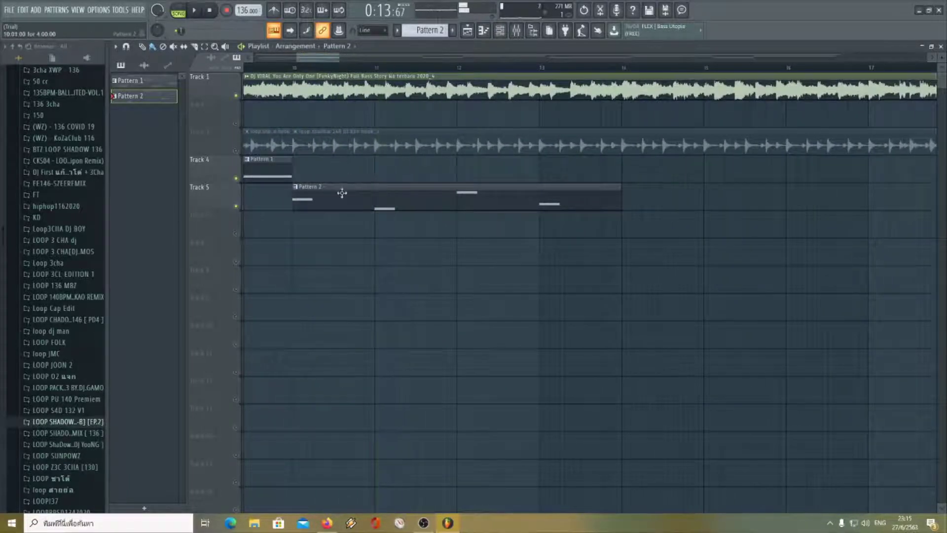
Step: Open Pattern 2's BASS notes for editing and add a half-beat A#3 note at step 7 of bar 1
double_click(342, 192)
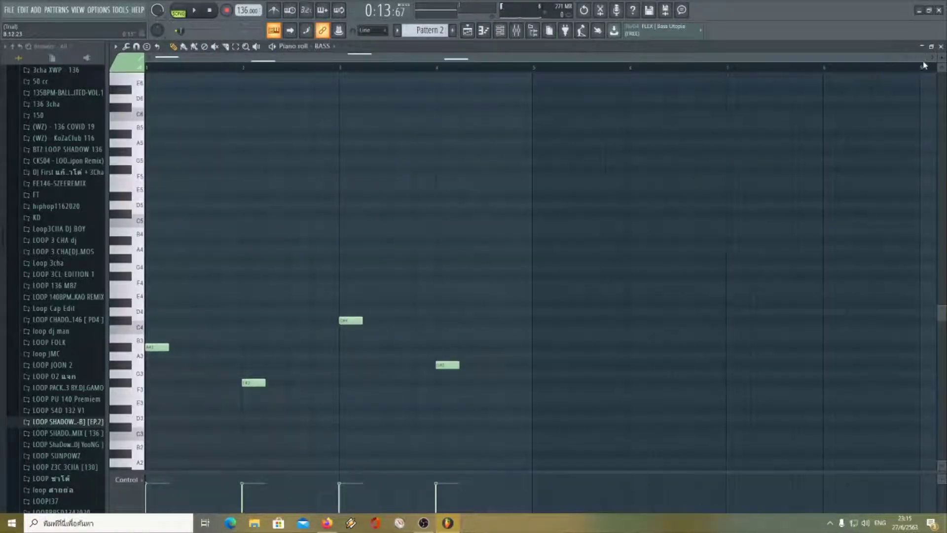
left_click_drag(924, 65, 393, 60)
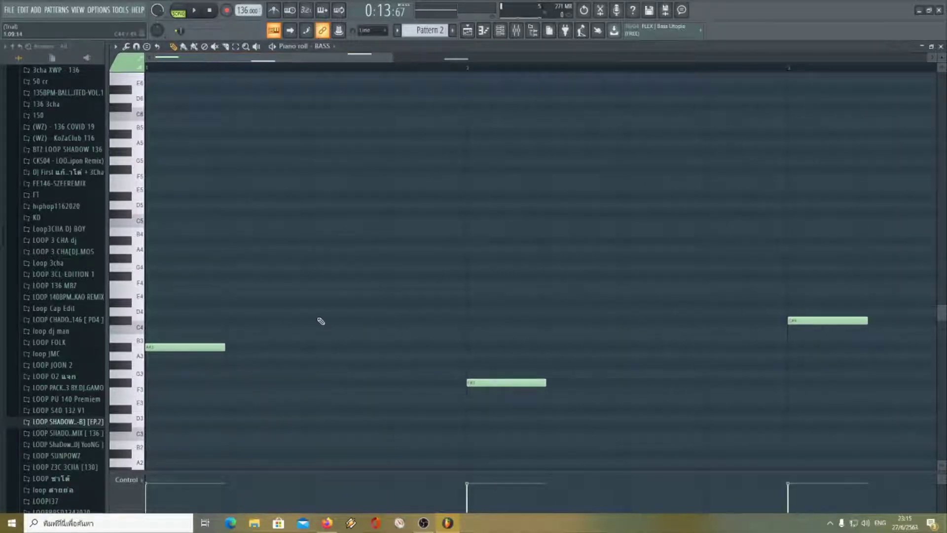
left_click(232, 348)
mouse_move(305, 348)
left_mouse_down()
mouse_move(265, 348)
mouse_move(288, 349)
left_mouse_up()
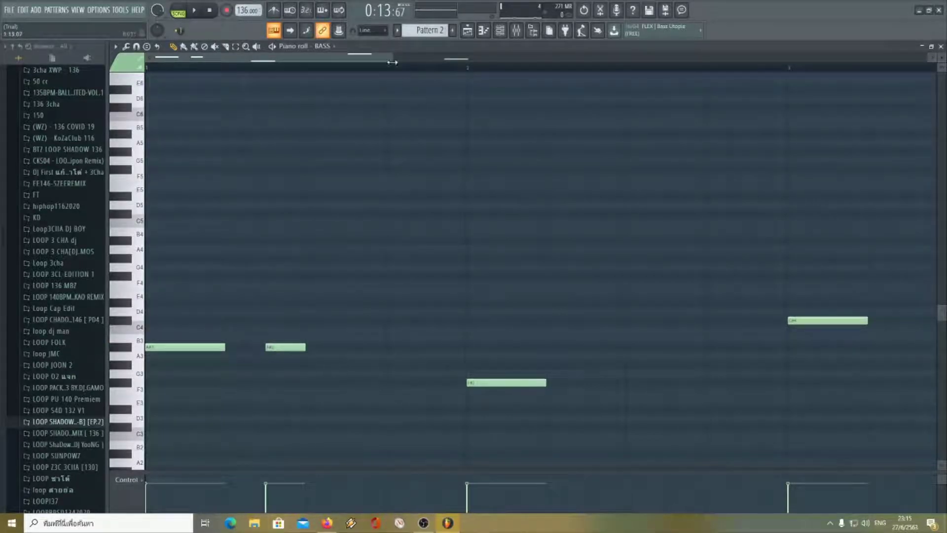
left_click_drag(392, 57, 548, 57)
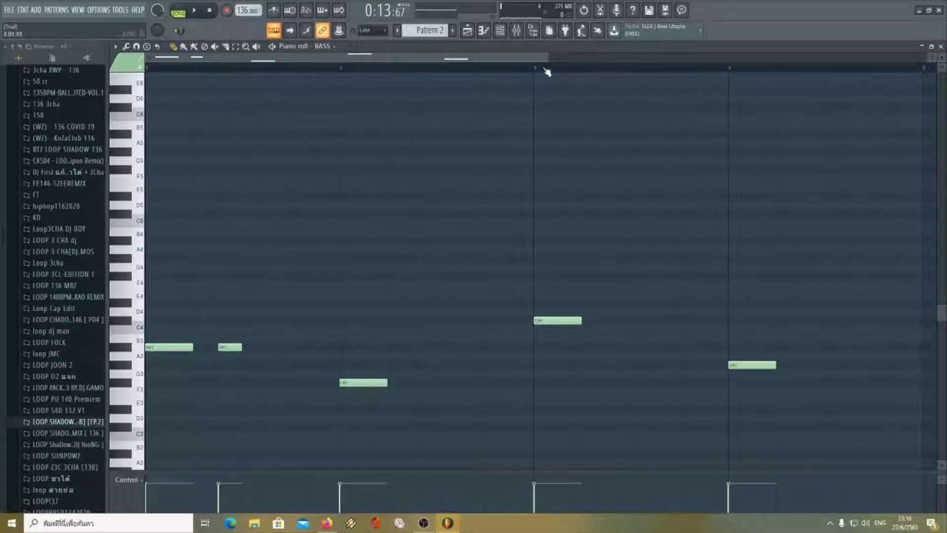
mouse_move(548, 59)
left_mouse_down()
mouse_move(479, 60)
mouse_move(475, 69)
left_mouse_up()
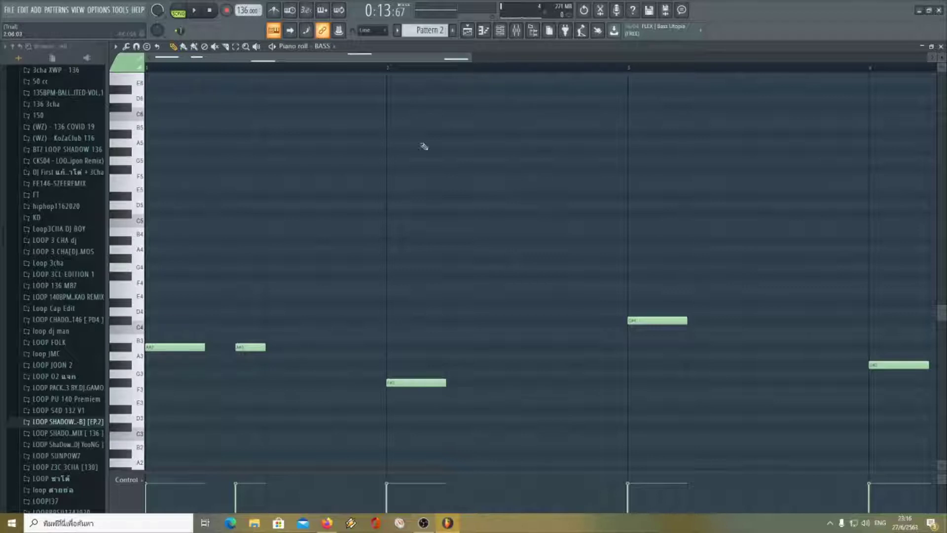
Step: Lower the added bar 1 note to E3 and follow it with half-beat notes at A#3 and E4, playing the pattern between edits
key("space")
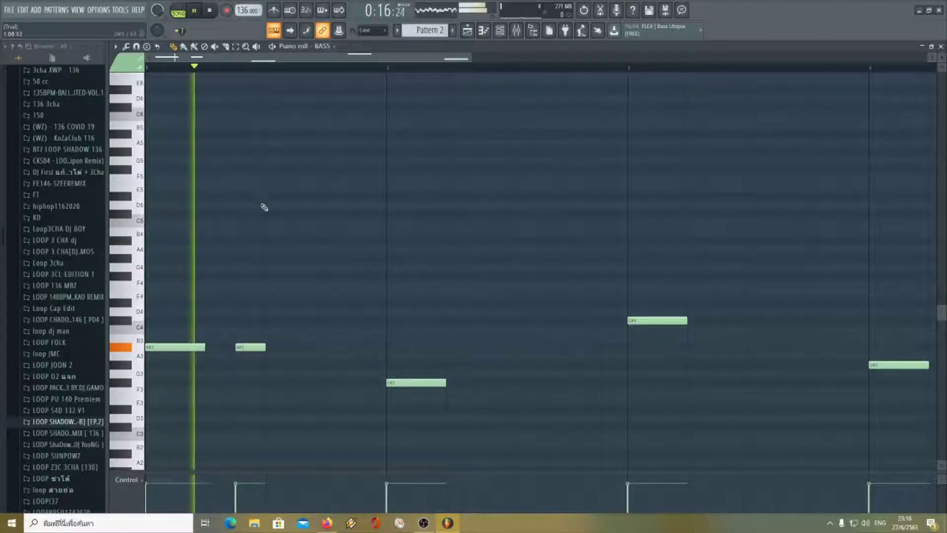
key("space")
left_click_drag(250, 347, 245, 401)
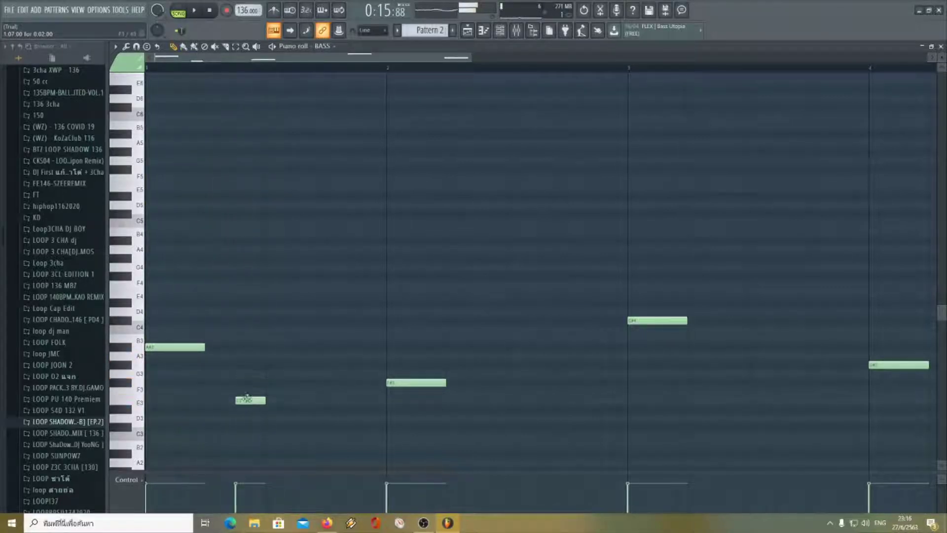
left_click(270, 347)
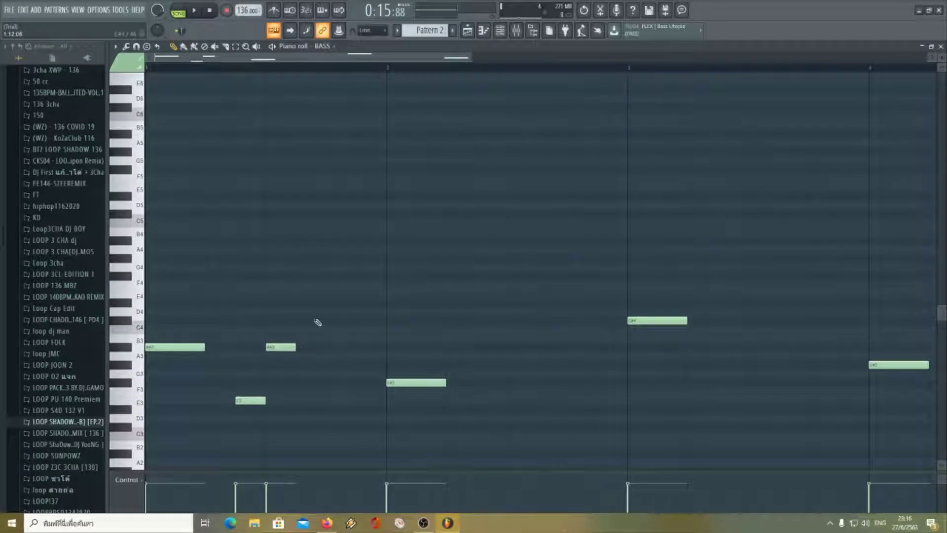
key("space")
key("space")
left_click_drag(305, 305, 308, 294)
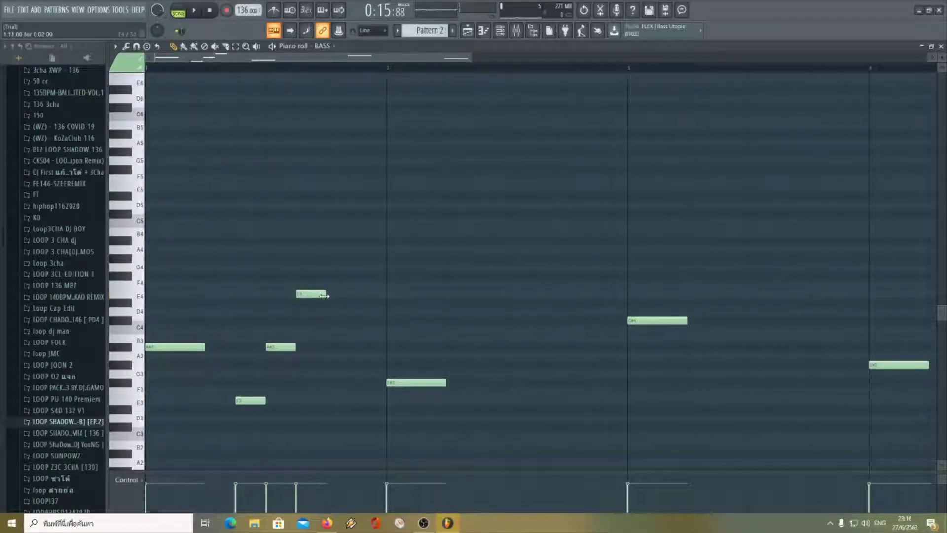
Step: Shorten the E4 note slightly with snapping set to none, and return the snap setting to Main
left_click_drag(473, 59, 420, 59)
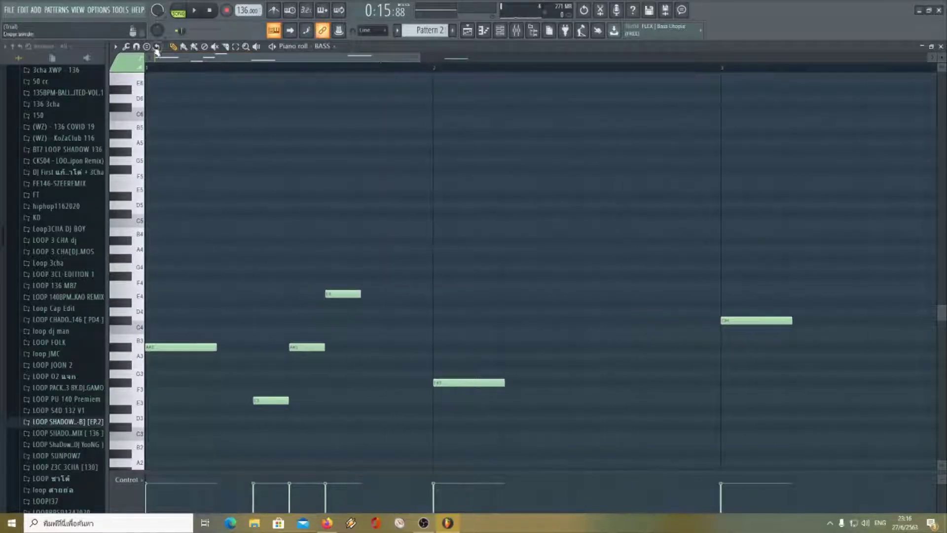
left_click(136, 46)
left_click(146, 102)
left_click(136, 46)
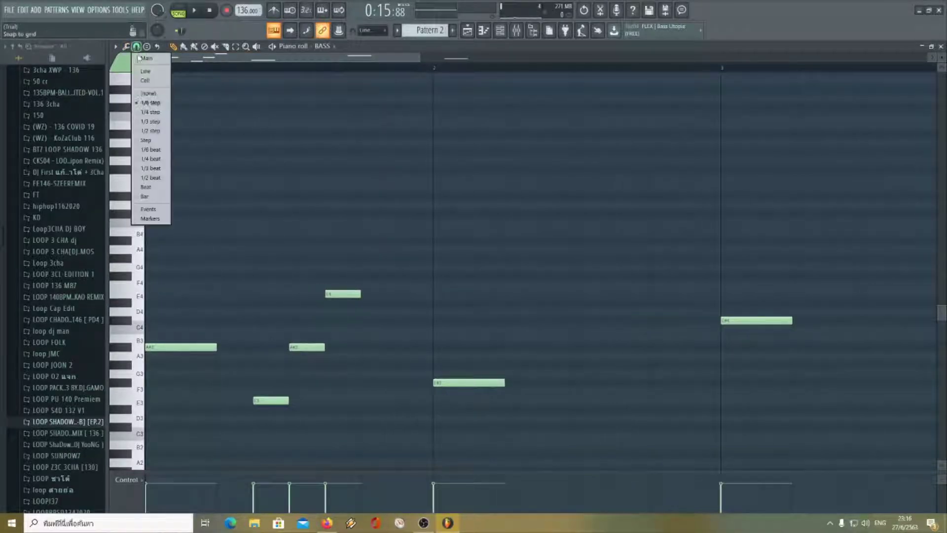
left_click(148, 93)
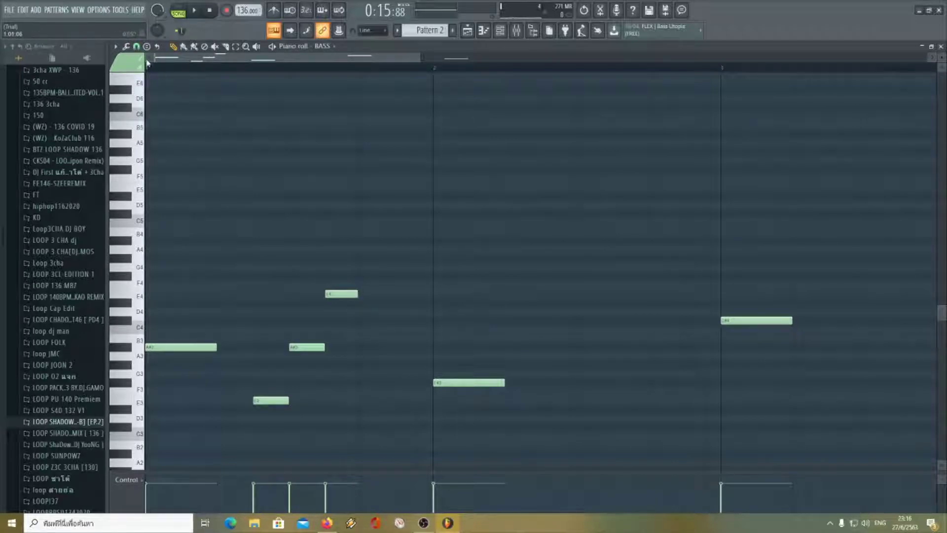
left_click(136, 46)
left_click(148, 92)
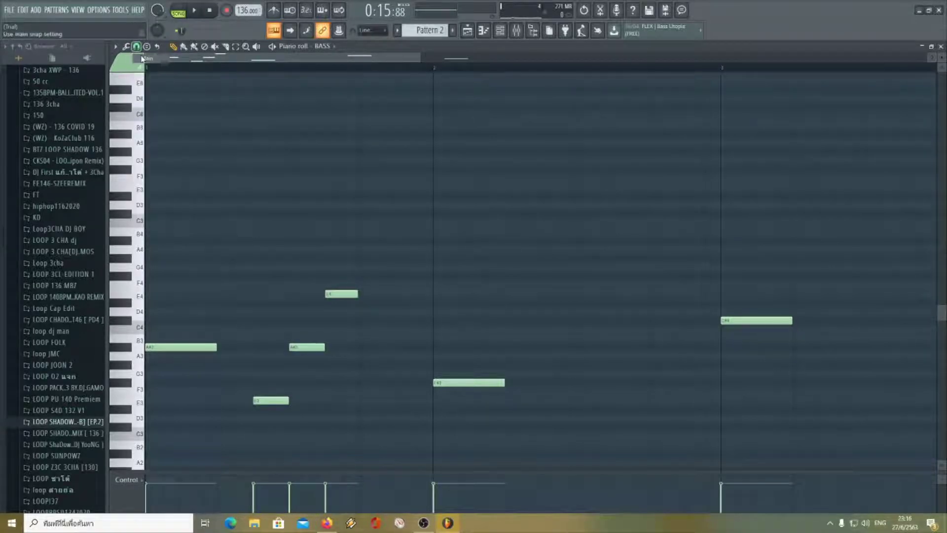
Step: Add two more E4 notes to fill the end of bar 1 and play the bar
left_click(362, 295)
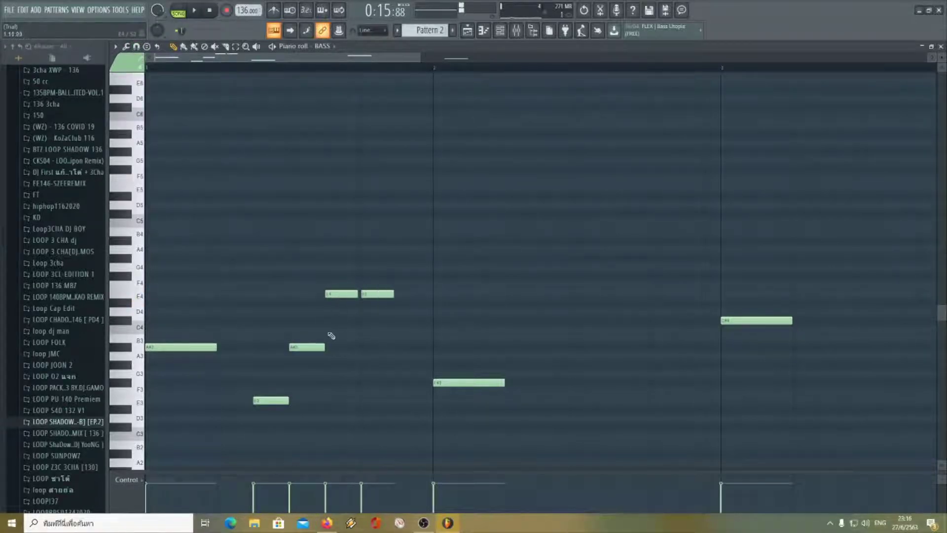
left_click(400, 295)
key("space")
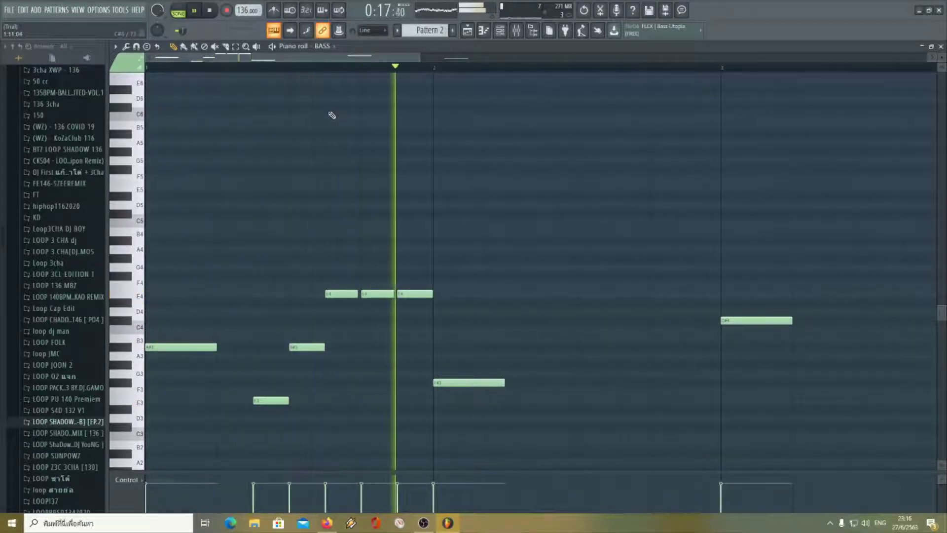
key("space")
Step: Try the three repeated notes at the end of bar 1 at F#4, and return them to E4
left_click_drag(309, 312, 418, 264, "ctrl")
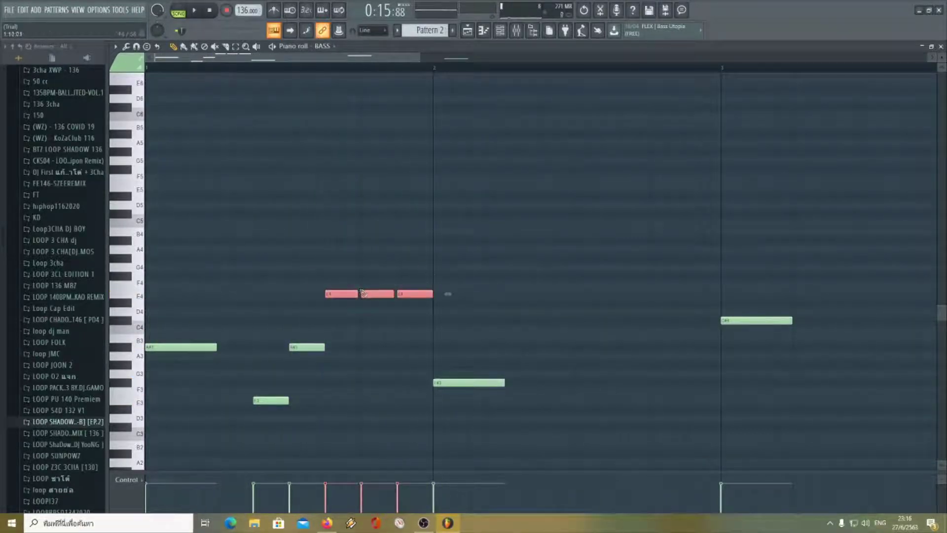
left_click_drag(343, 293, 346, 274)
key("space")
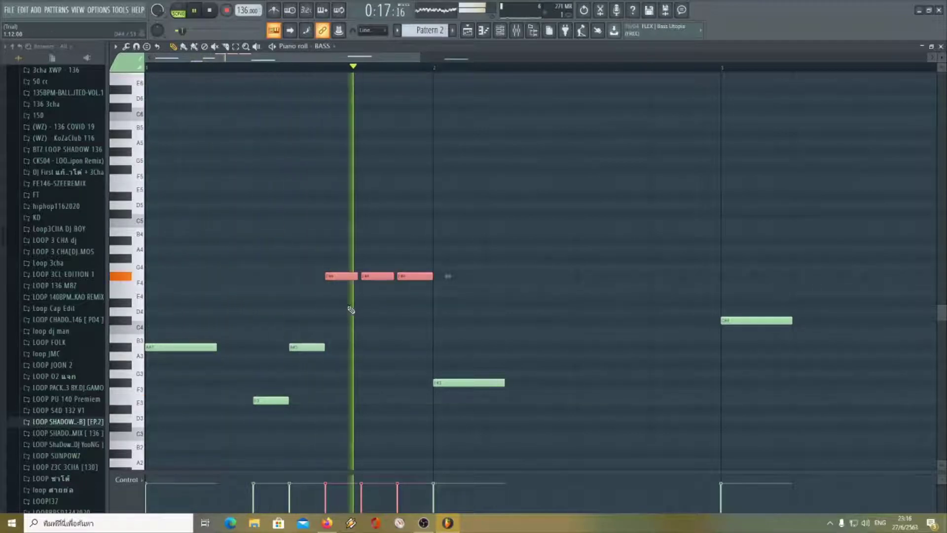
key("space")
left_click_drag(342, 280, 342, 296)
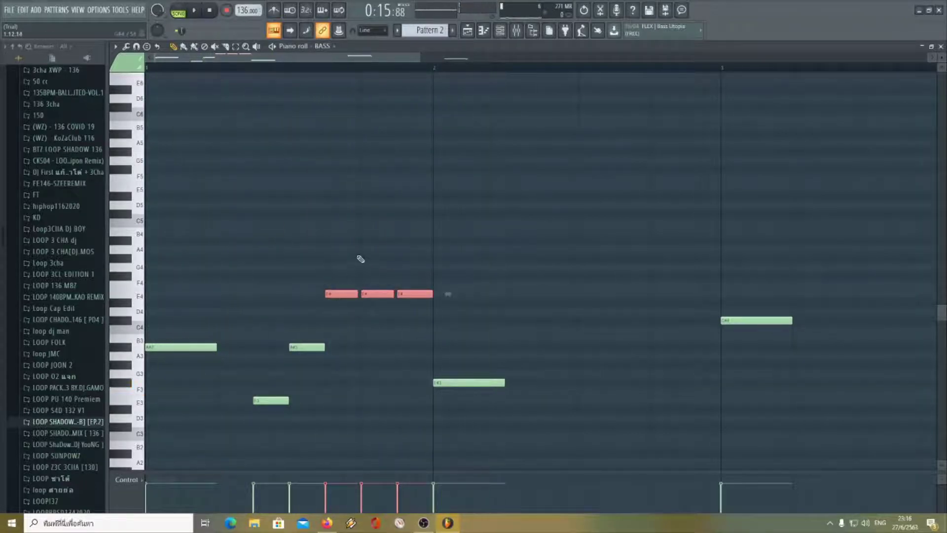
key("ctrl+d")
Step: Play bar 1, and add two consecutive half-beat F#3 notes in bar 2, starting at step 7
key("space")
left_click_drag(427, 59, 484, 59)
scroll(504, 69, "down", 1)
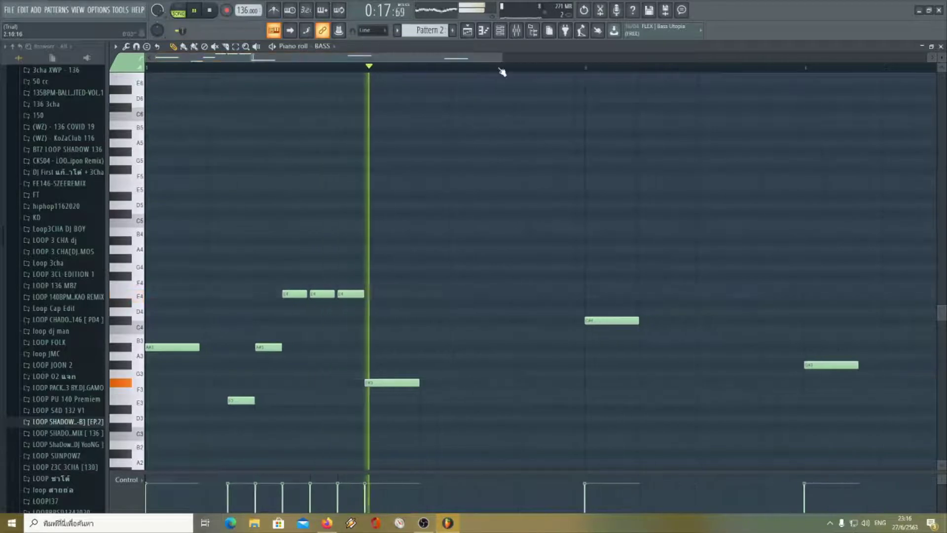
key("space")
left_click(453, 383)
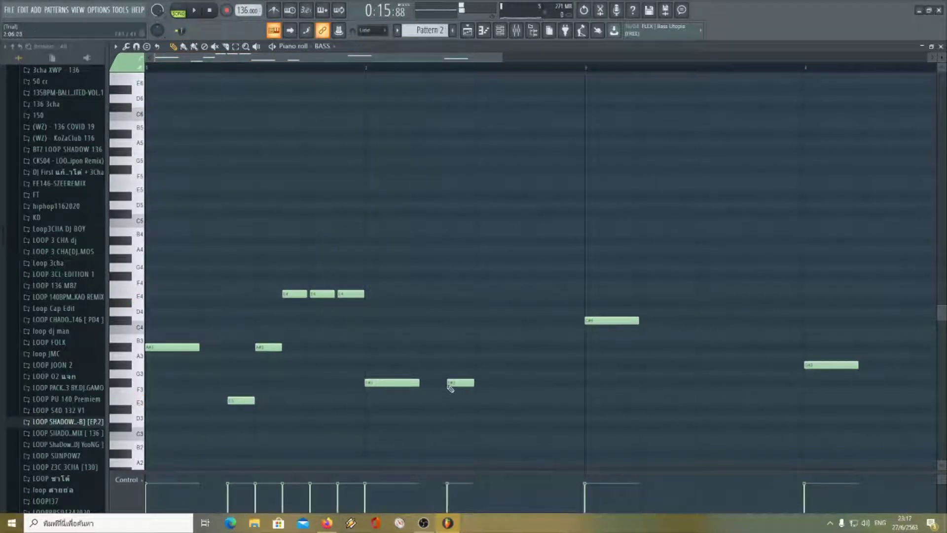
left_click(486, 382)
Step: Copy the three repeated E4 notes to the end of bar 2 at A#3 and play the result
left_click_drag(283, 320, 355, 288)
left_click_drag(297, 294, 508, 349)
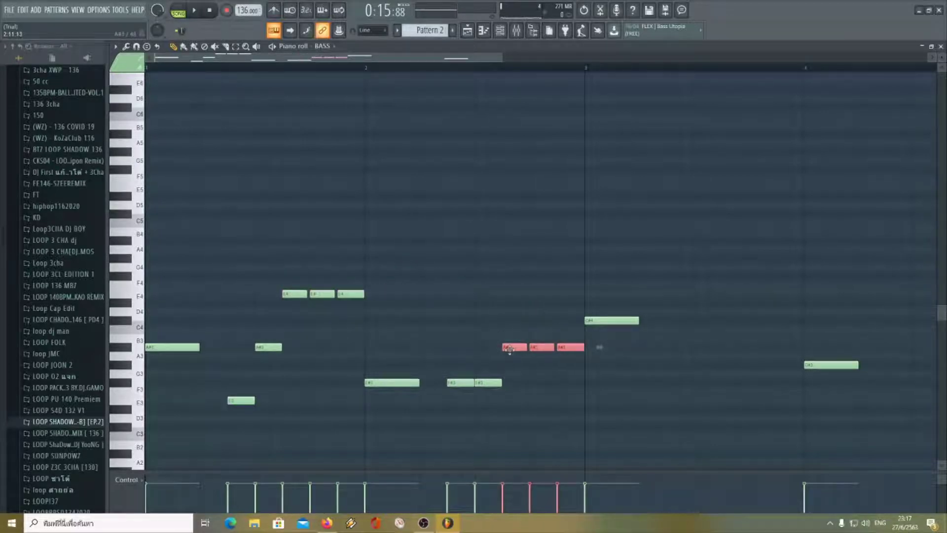
left_click(526, 381, "ctrl")
key("space")
left_click_drag(448, 60, 509, 67)
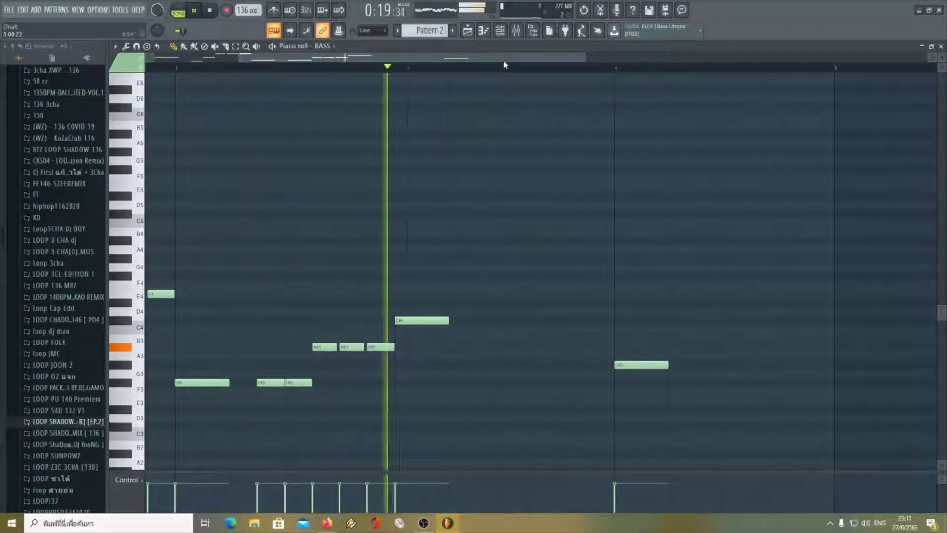
key("space")
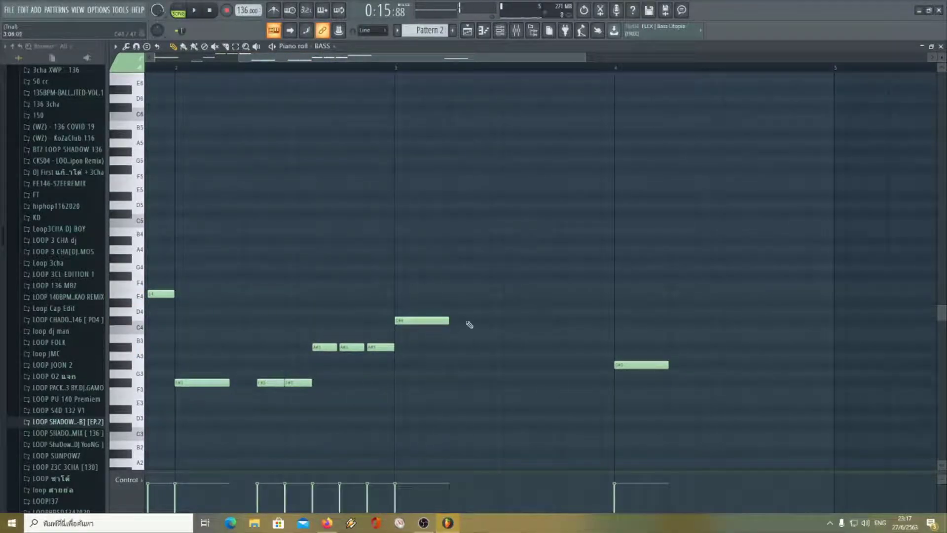
Step: Add half-beat notes to bar 3 at G#3 on step 7 and C#4 on step 9
left_click(484, 321)
left_click_drag(487, 321, 493, 366)
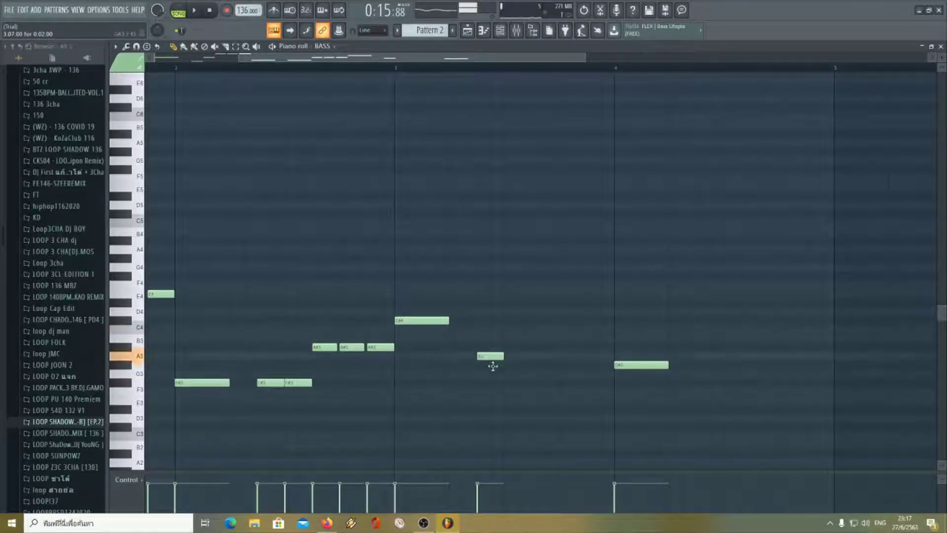
left_click(508, 321)
Step: Copy the three repeated A#3 notes to the end of bar 3 at F#4 and play the pattern
left_click_drag(303, 377, 415, 336)
left_click_drag(325, 346, 543, 273)
left_click(544, 309)
key("space")
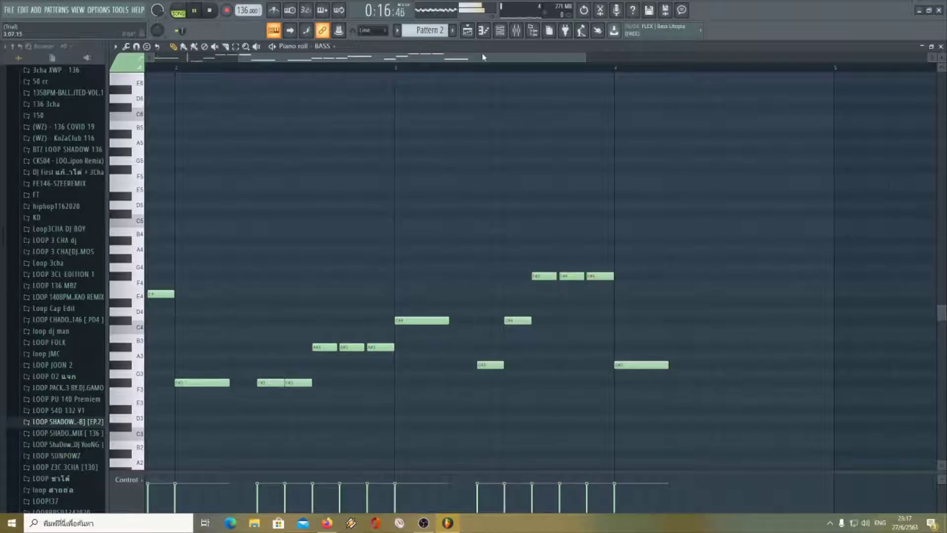
left_click_drag(400, 59, 564, 64)
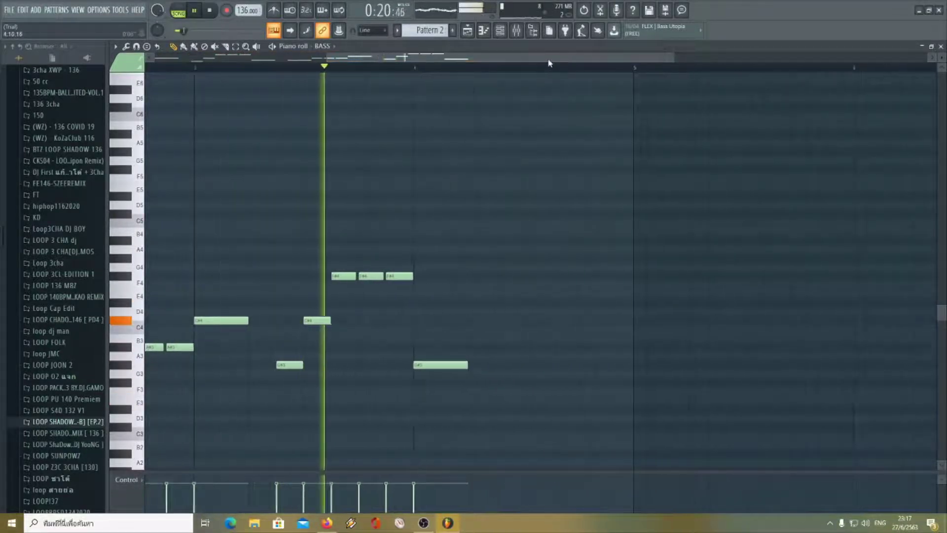
key("space")
Step: Raise the G#3 note in bar 3 to F#4 and play the bar
left_click_drag(291, 365, 293, 280)
key("space")
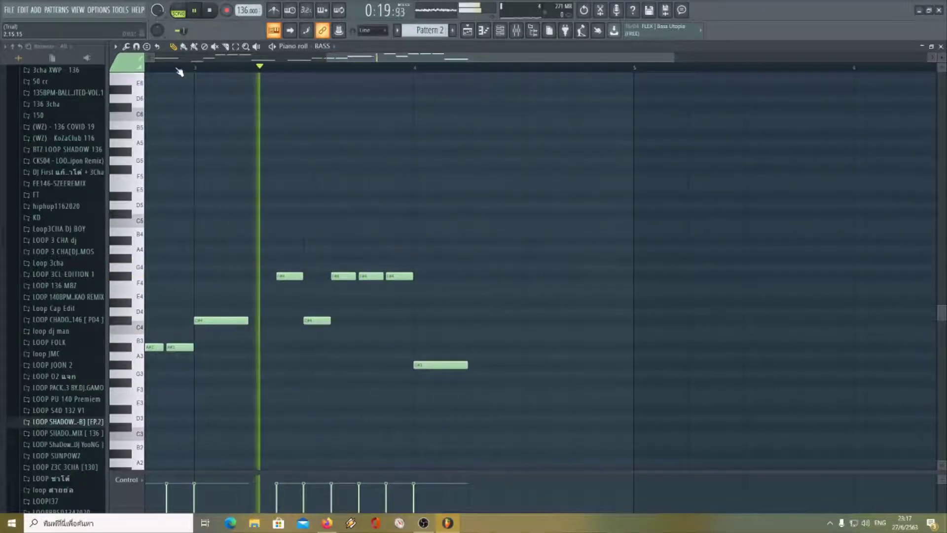
key("space")
Step: Raise the four F#4 notes in bar 3 to G#4 and play them
left_click_drag(256, 307, 434, 245)
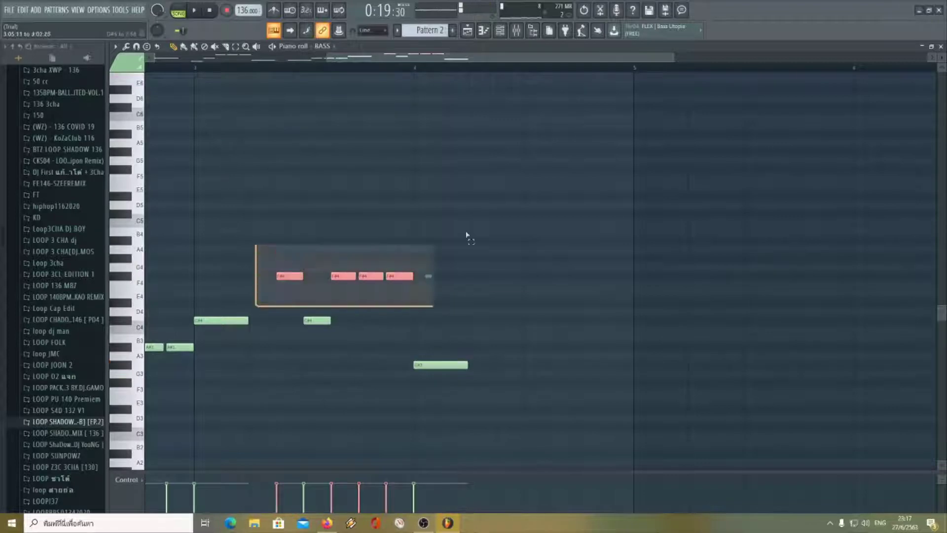
left_click_drag(285, 277, 287, 271)
left_click(287, 271)
key("space")
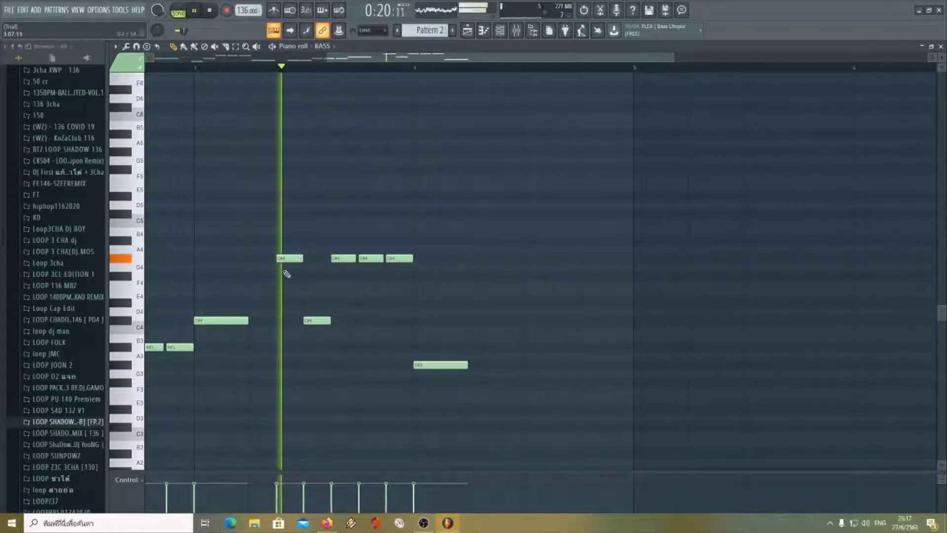
Step: Add half-beat notes to bar 4 at D#4 on step 7 and G#3 on step 9, and play the pattern
key("space")
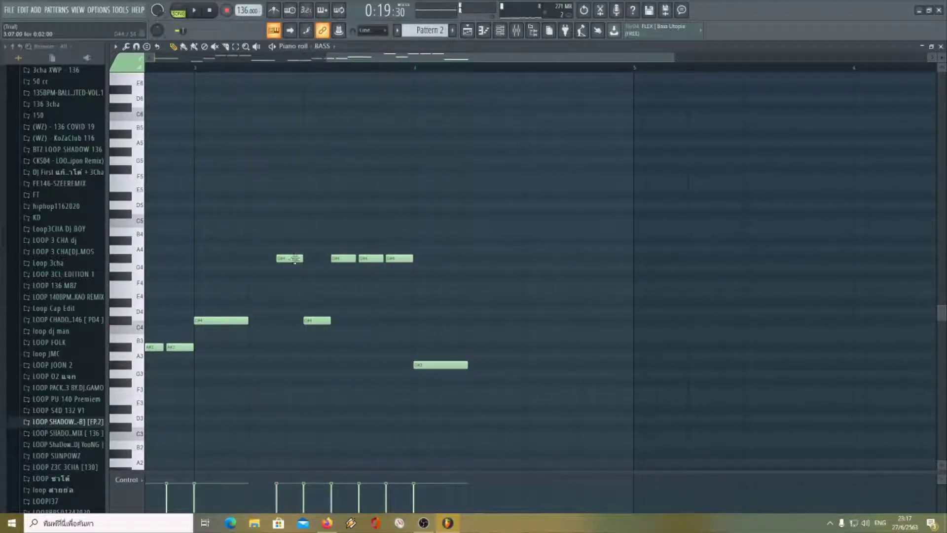
left_click_drag(494, 361, 502, 302)
left_click(526, 365)
key("space")
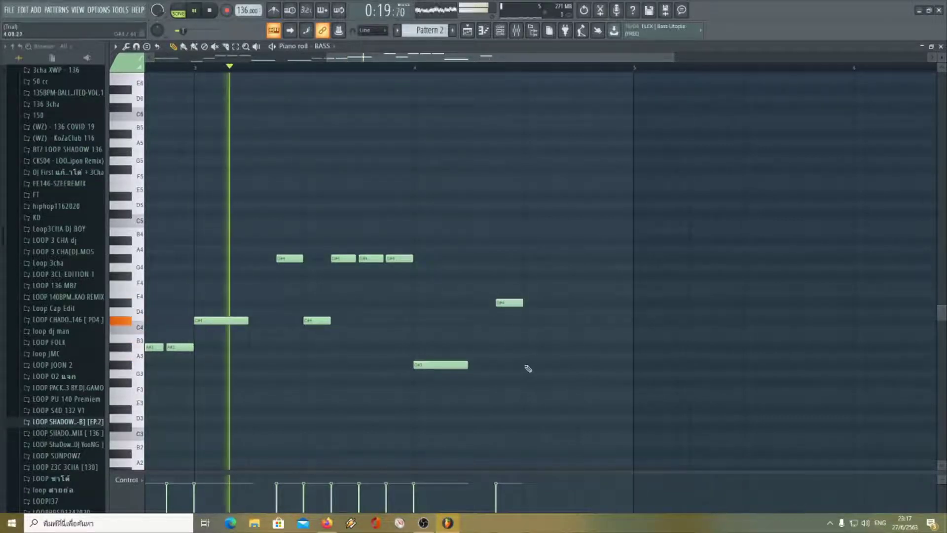
Step: Copy the three repeated G#4 notes from bar 3 to the end of bar 4 at D#4 and stop playback
left_click_drag(325, 277, 460, 238)
left_click_drag(336, 258, 561, 304)
left_click(575, 249, "ctrl")
key("space")
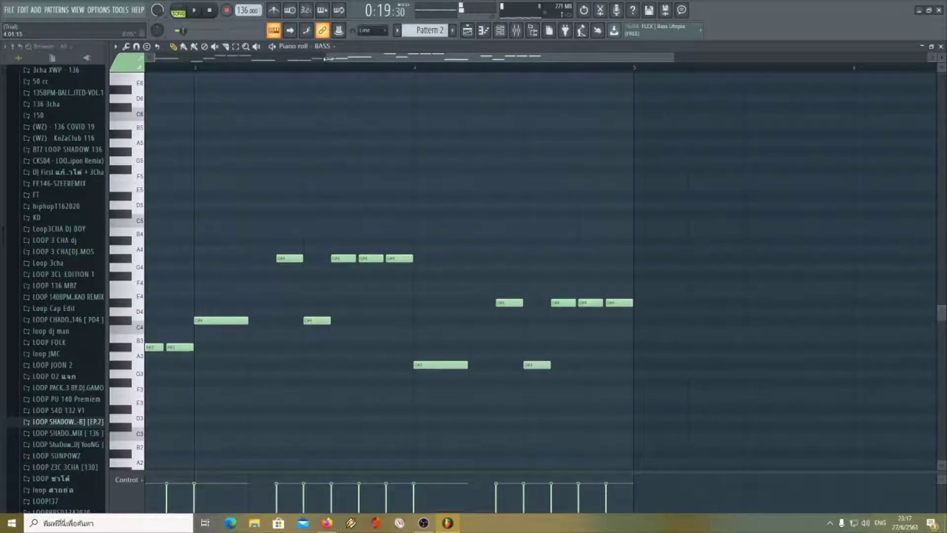
Step: Duplicate all the notes of the four-bar bass line into bars 5 to 8
left_click_drag(328, 58, 105, 70)
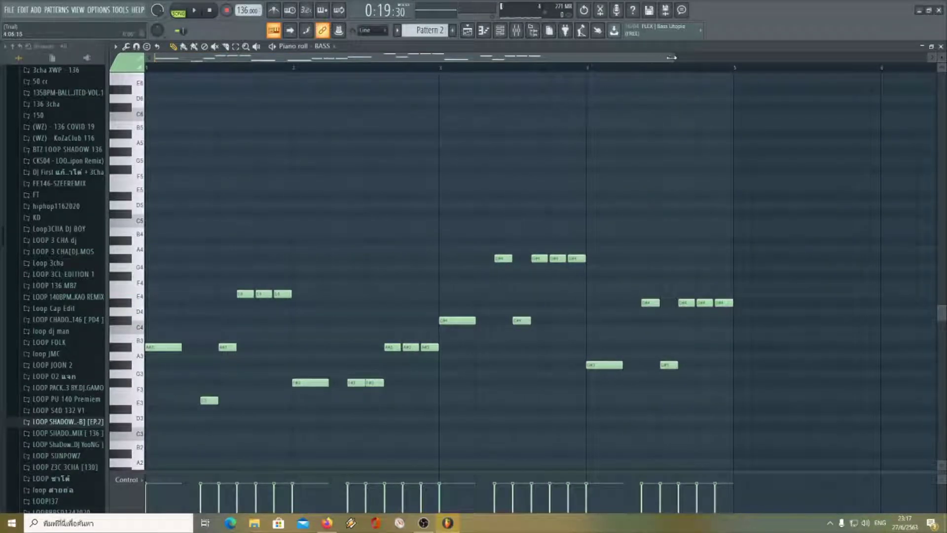
left_click_drag(671, 57, 604, 58)
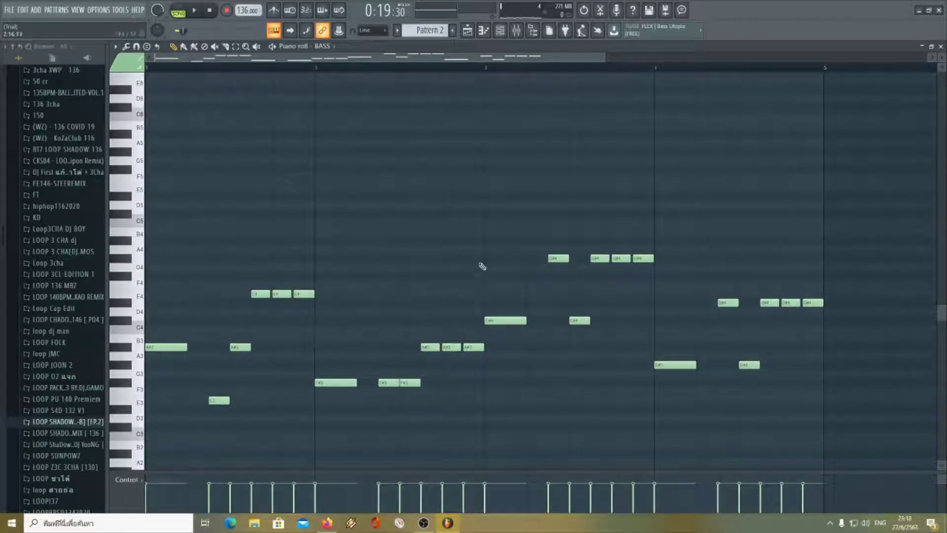
left_click_drag(606, 58, 650, 59)
left_click_drag(169, 441, 747, 197)
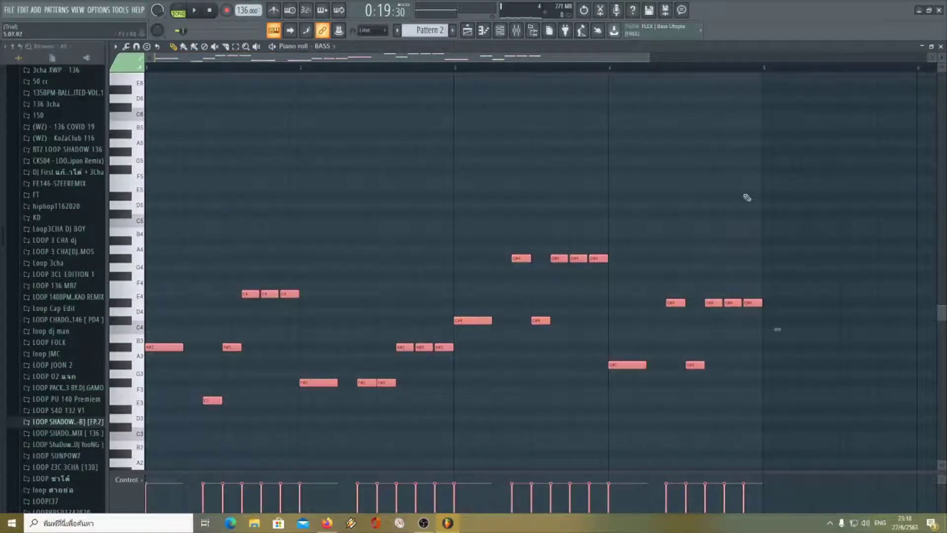
left_click_drag(166, 351, 774, 354)
left_click(651, 205)
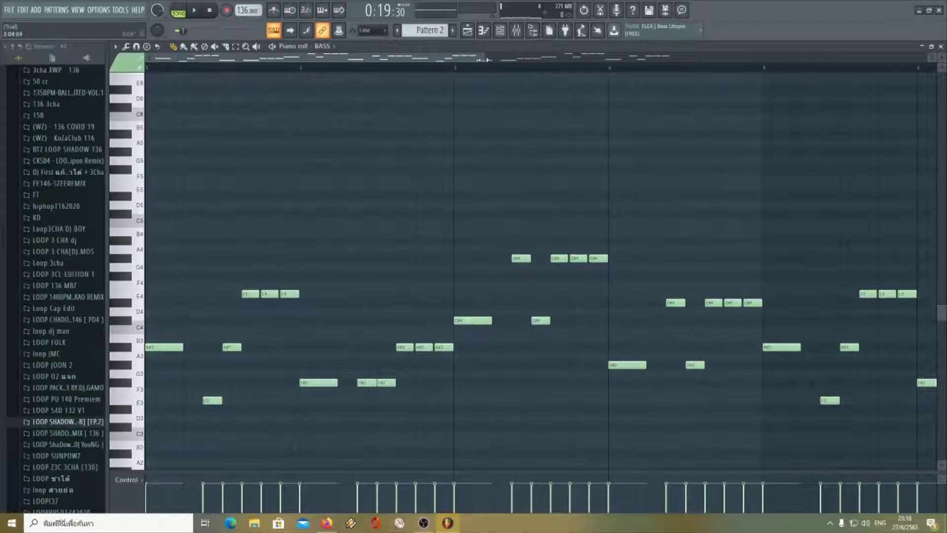
Step: Replace the last two D#4 notes in bar 8 with a four-step F4 note plus two-step slide notes at C5 and C4
left_click_drag(483, 59, 706, 57)
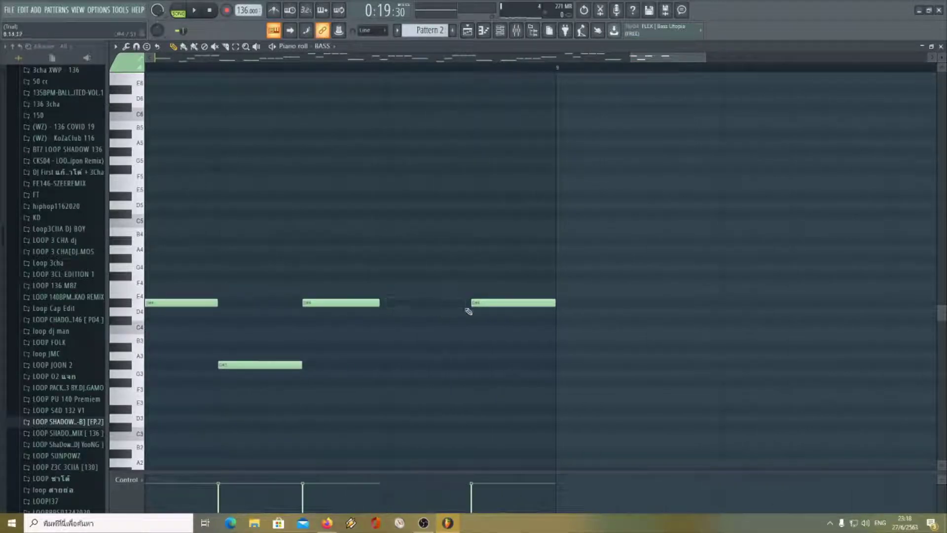
left_click_drag(515, 302, 462, 283)
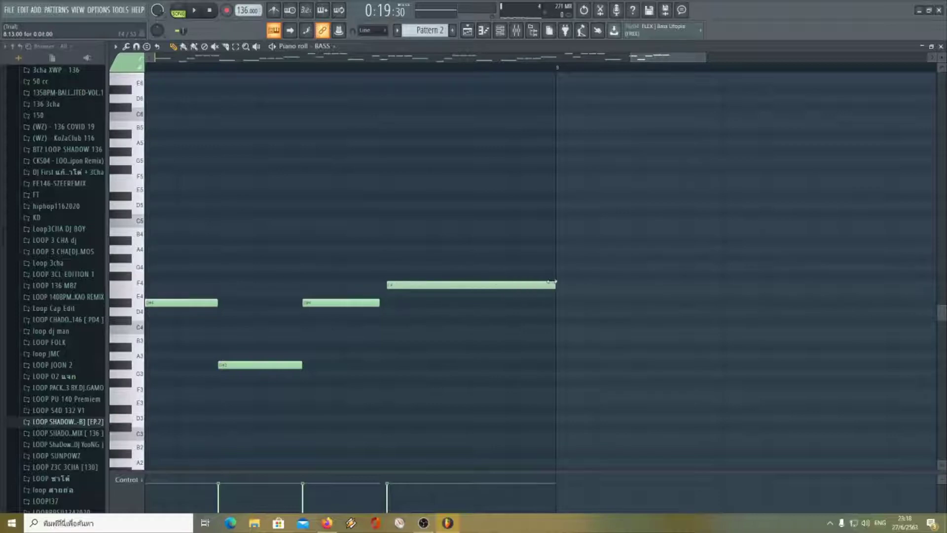
left_click(396, 224)
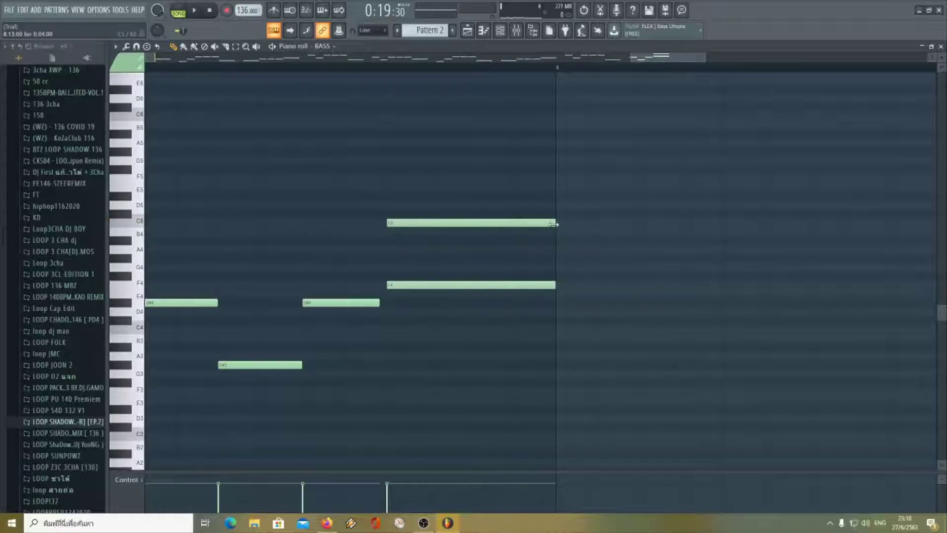
double_click(453, 223)
left_click(524, 316)
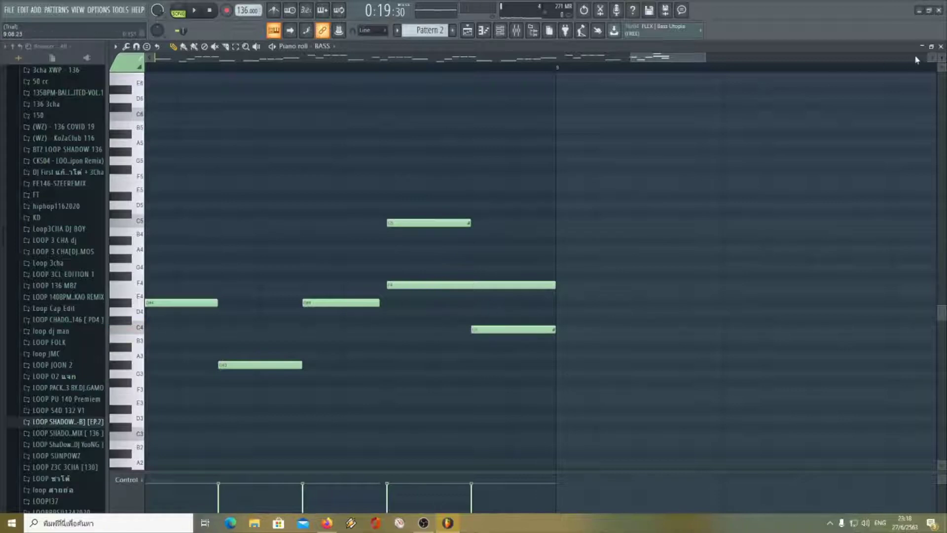
left_click(941, 46)
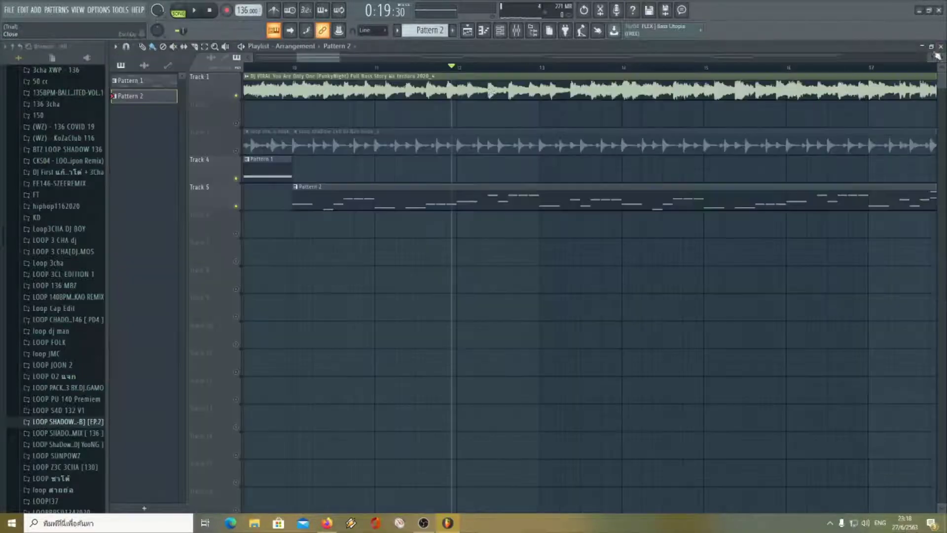
Step: Turn all playlist tracks back on and play the arrangement from just before bar 10
left_click(282, 66)
key("space")
key("space")
right_click(236, 96)
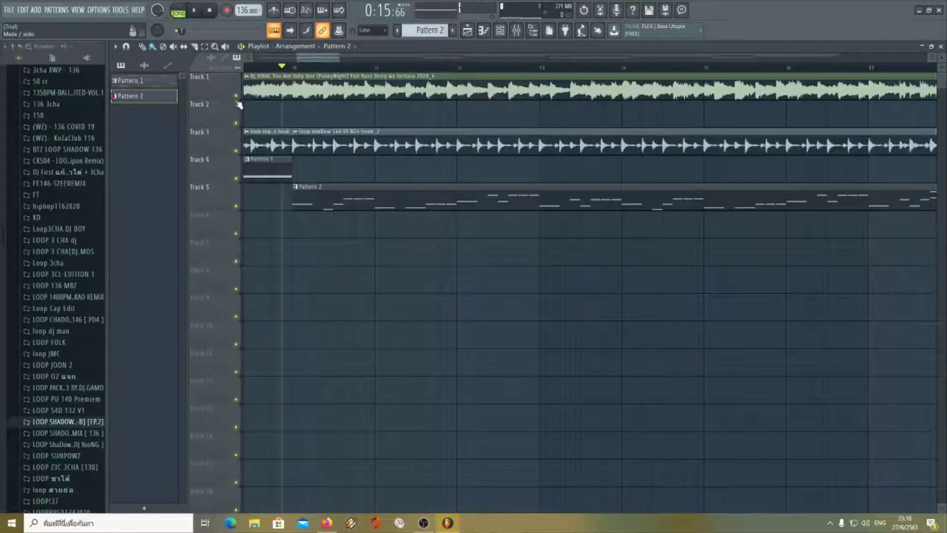
key("space")
Step: Set the BASS channel's volume to about 76% in the channel rack during playback
left_click_drag(340, 57, 445, 57)
key("F6")
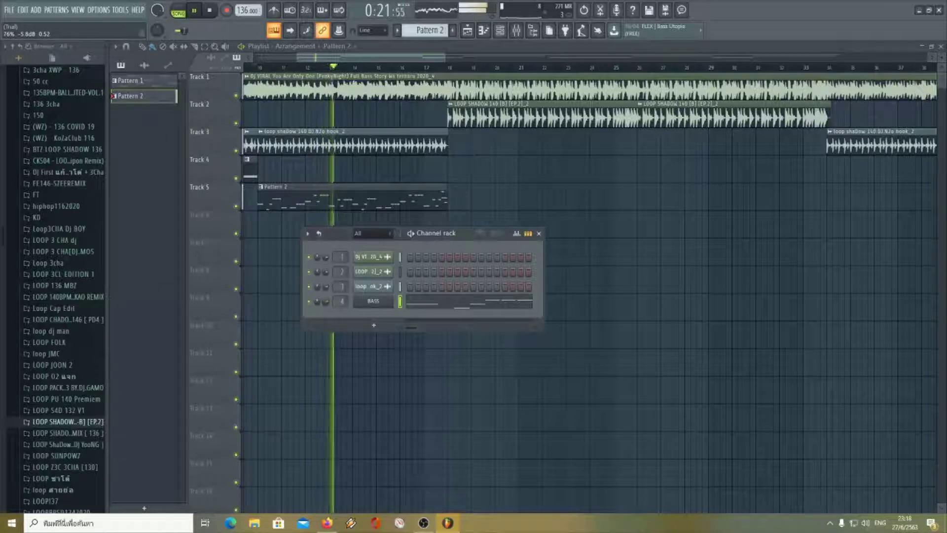
left_click(500, 30)
Step: Place a Pattern 2 clip on Track 5 at bar 18 and move the first Pattern 2 clip at bar 10 to Track 4
left_click_drag(428, 58, 436, 59)
left_click(423, 202)
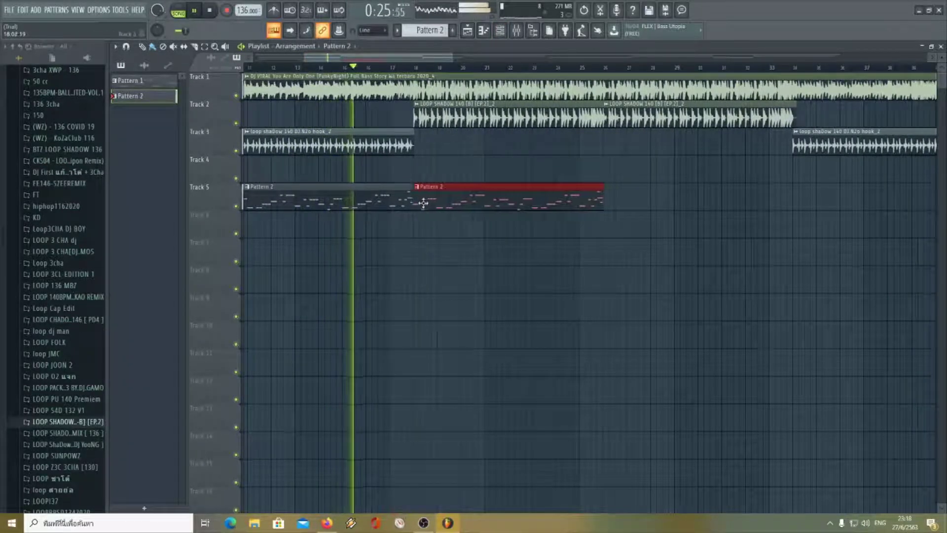
left_click_drag(437, 59, 428, 60)
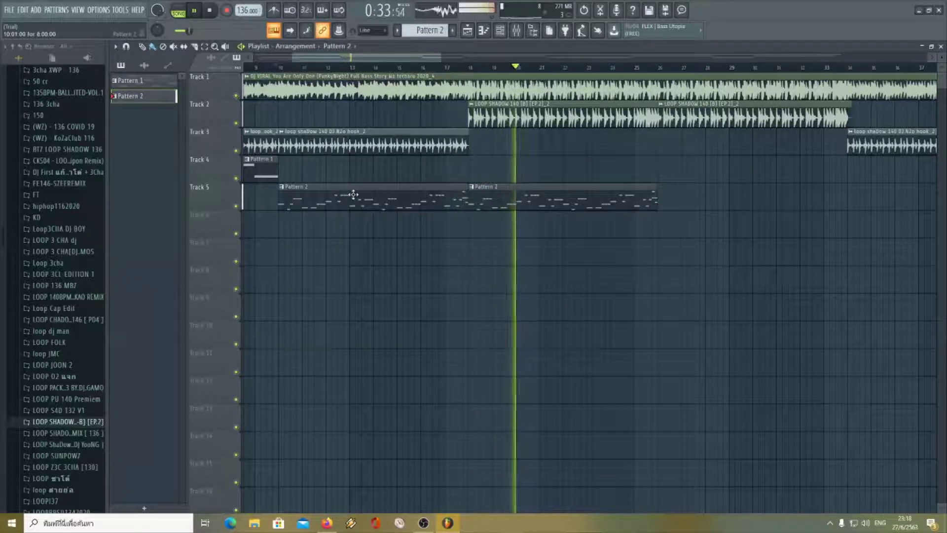
left_click_drag(354, 195, 355, 164)
Step: Place Pattern 2 clips at bar 26 on Track 5 and at bar 34 on Track 4 under the hook loop
left_click_drag(385, 59, 431, 63)
left_click_drag(453, 201, 477, 202)
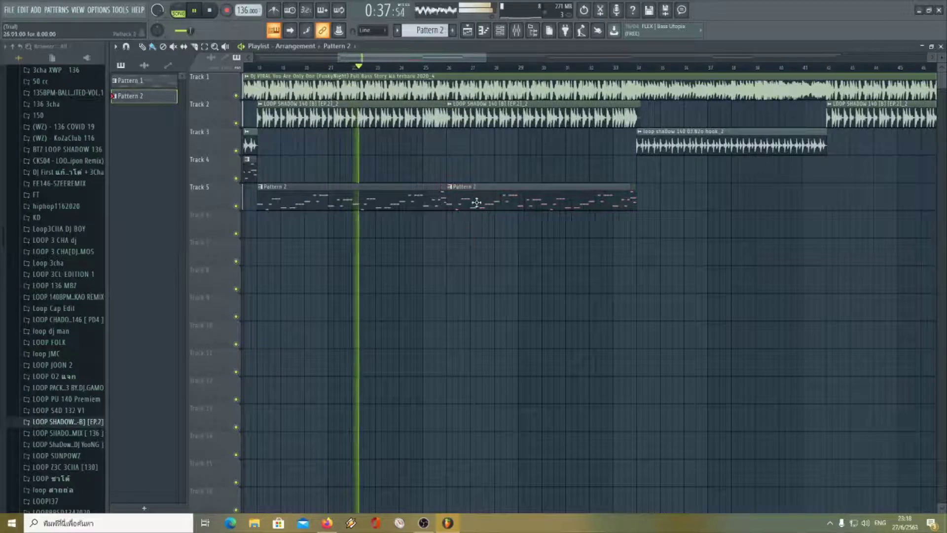
left_click_drag(429, 59, 479, 61)
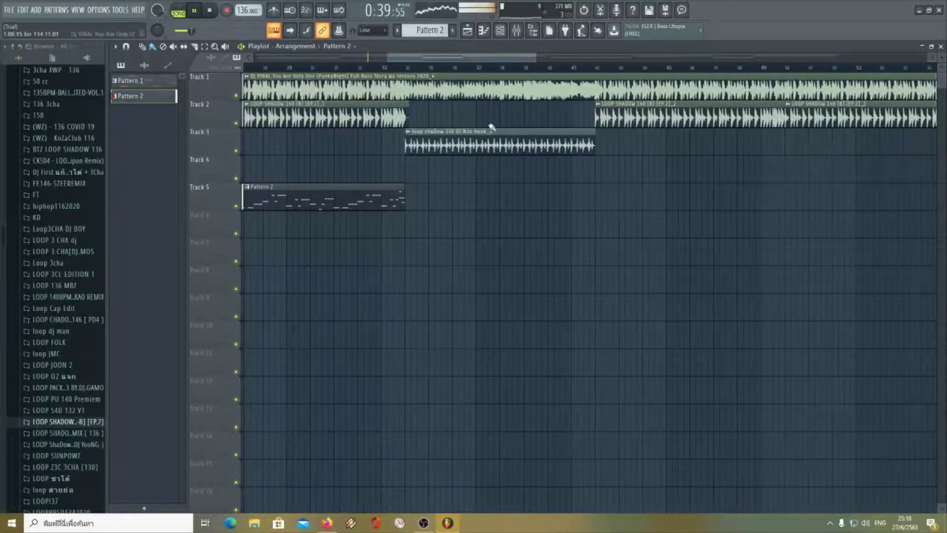
left_click(407, 177)
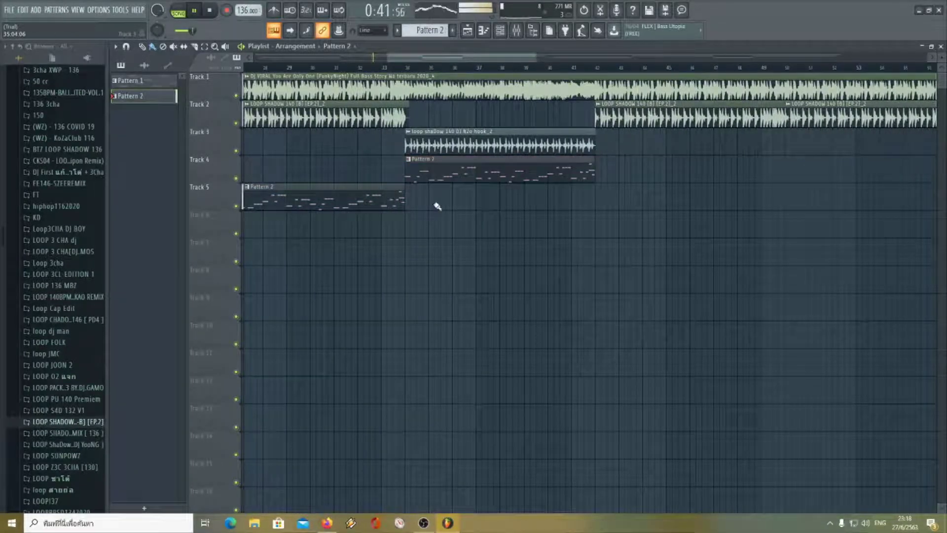
Step: Set the BASS channel's volume to about 72% in the channel rack
left_click(508, 33)
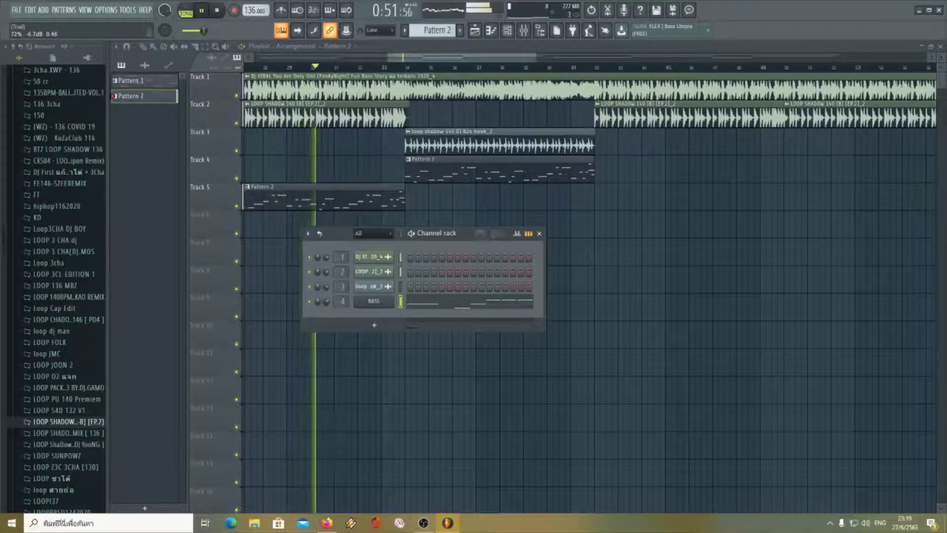
left_click(507, 31)
Step: Place two Pattern 2 clips back to back on Track 5 at bars 42 and 50 under the drum loops
left_click_drag(496, 58, 514, 58)
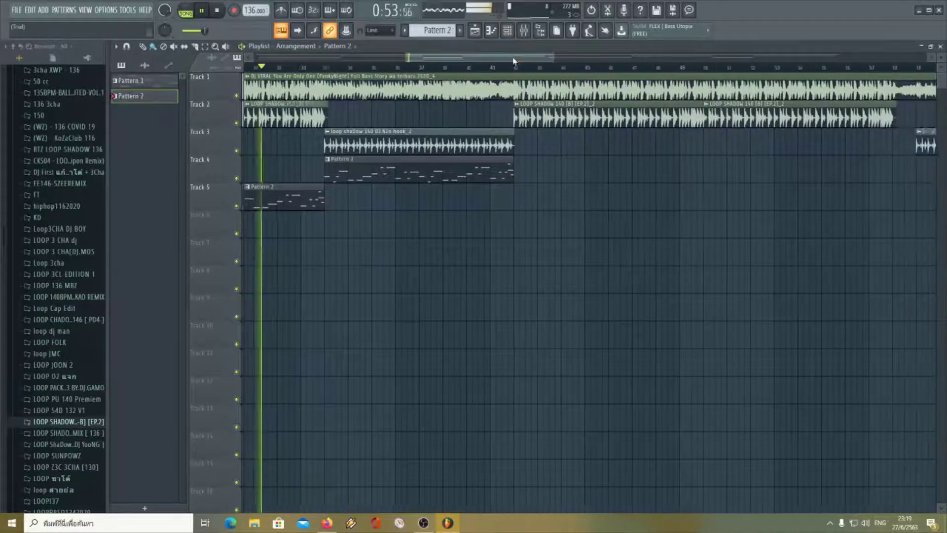
left_click(514, 202)
scroll(523, 202, "right", 7)
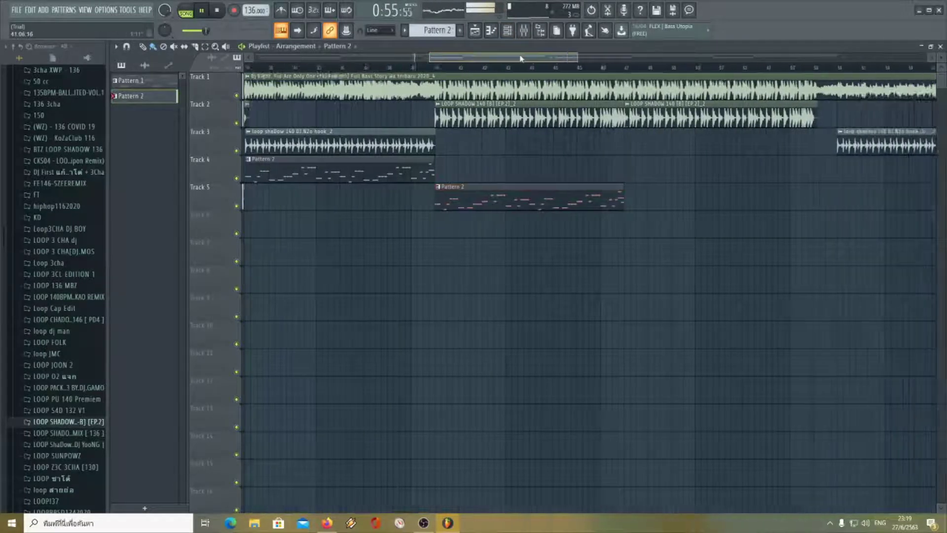
left_click(537, 199)
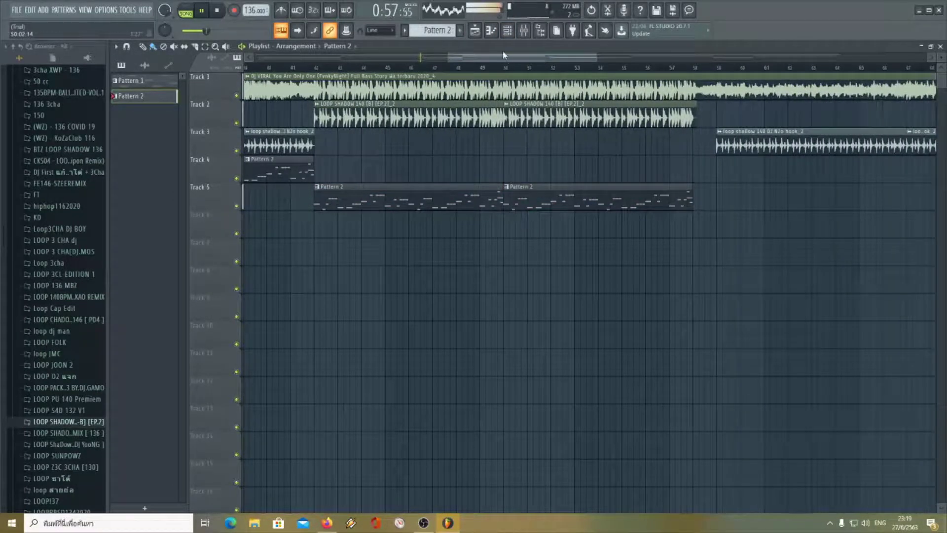
Step: Copy the opening Pattern 1 and Pattern 2 clips on Track 4 to bar 59 under the second pair of hook loops
left_click_drag(503, 54, 247, 59)
left_click_drag(291, 197, 361, 178)
left_click_drag(291, 175, 807, 173, "shift")
left_click(791, 209, "ctrl")
left_click_drag(643, 58, 523, 58)
left_click_drag(444, 58, 522, 59)
left_click(507, 31)
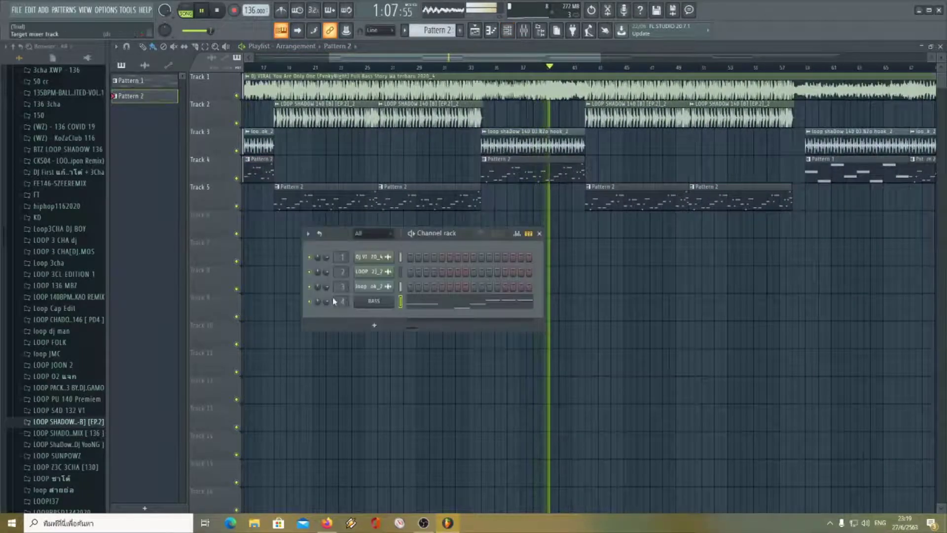
left_click(507, 30)
Step: Place Pattern 2 clips on Track 5 at bars 75, 83, 99 and 107, and on Track 4 at bar 91
left_click_drag(598, 59, 745, 62)
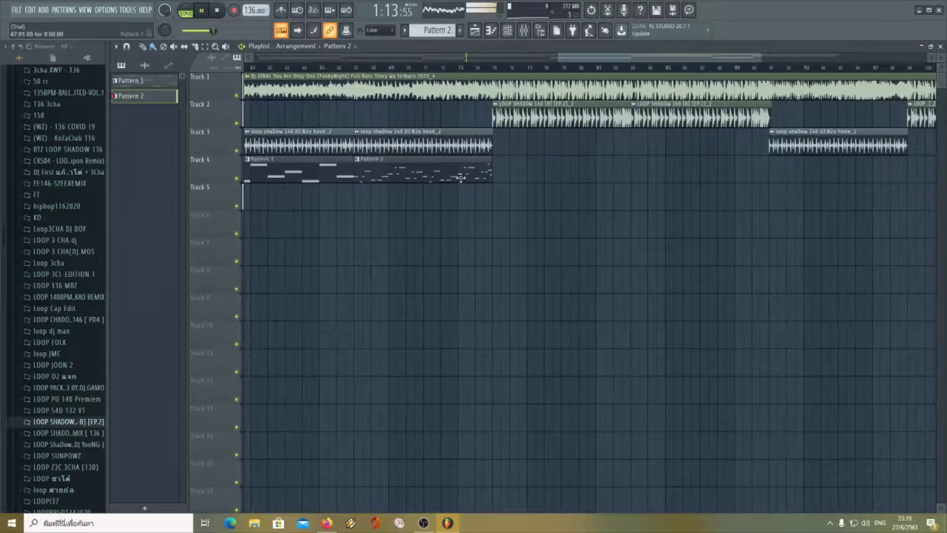
left_click_drag(492, 201, 660, 205)
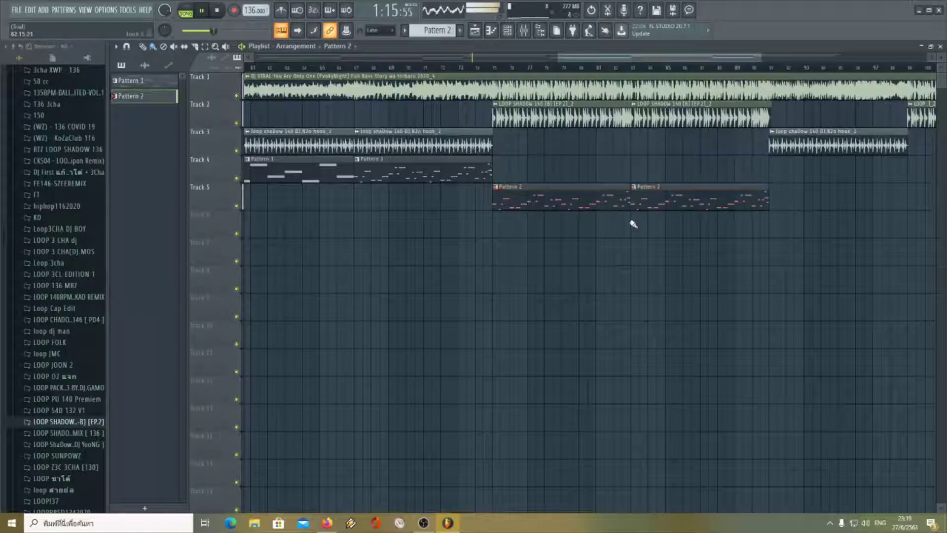
left_click_drag(627, 60, 747, 60)
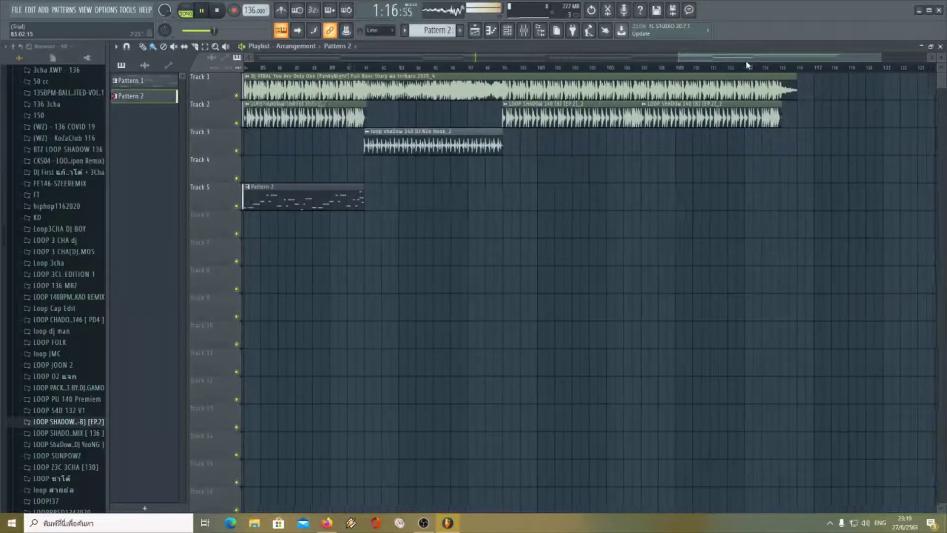
left_click(370, 179)
left_click(502, 205)
left_click(646, 207)
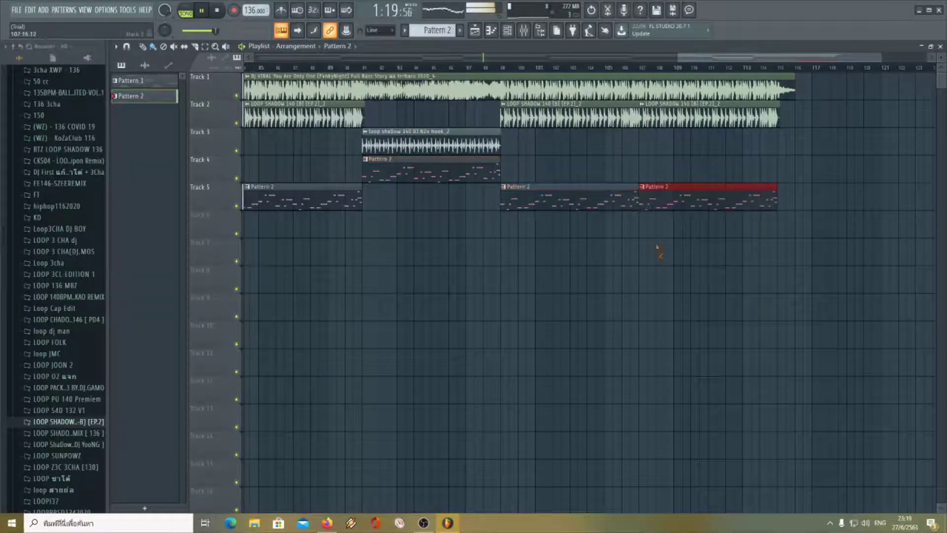
Step: Set the BASS channel's volume to about 73% while the arrangement plays, and stop playback
left_click_drag(679, 60, 245, 59)
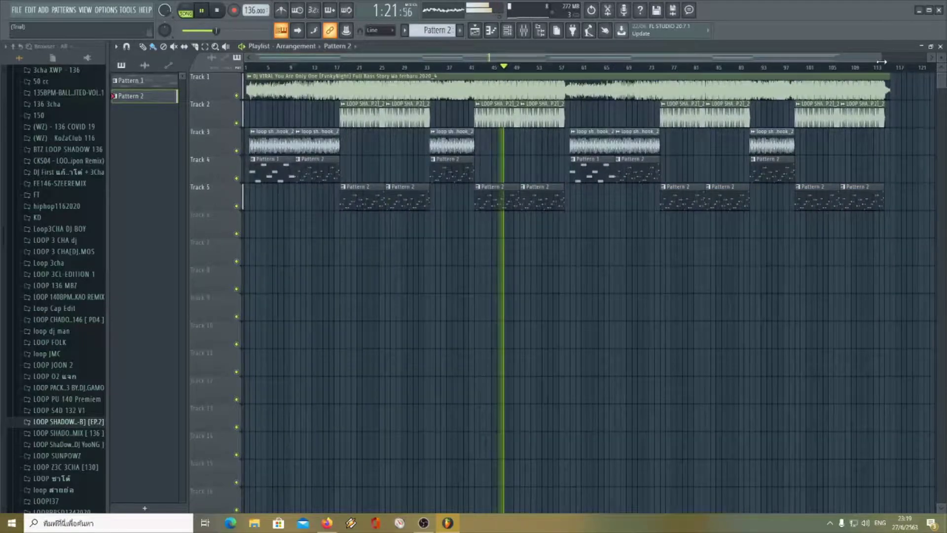
left_click_drag(881, 62, 733, 52)
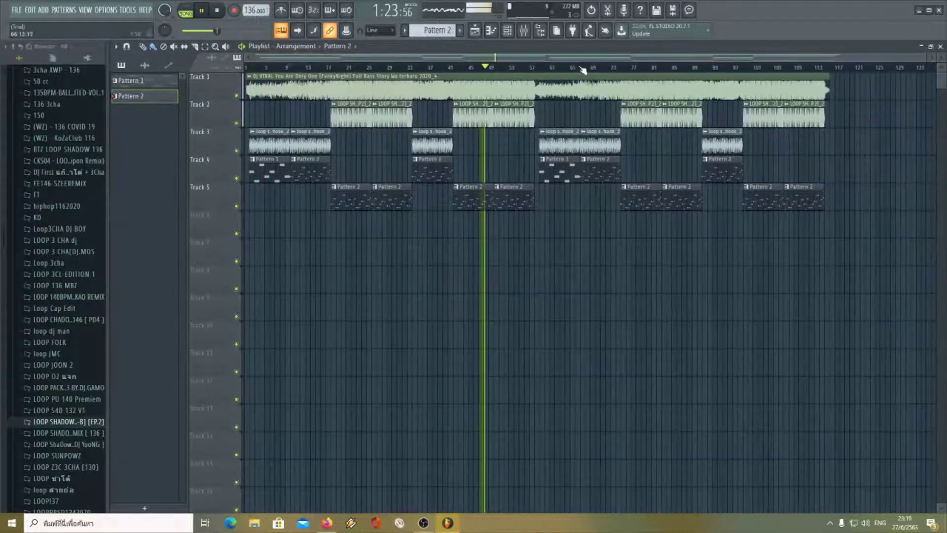
key("F6")
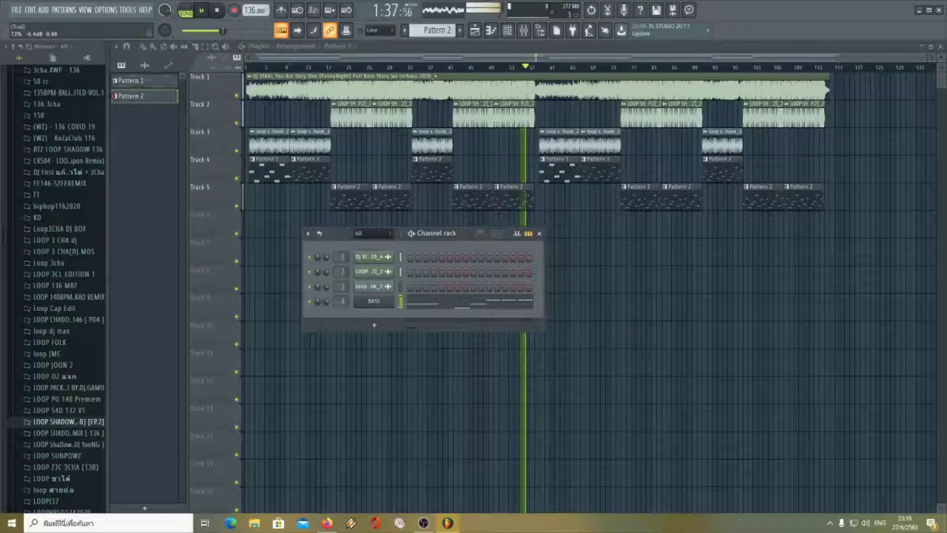
left_click(508, 32)
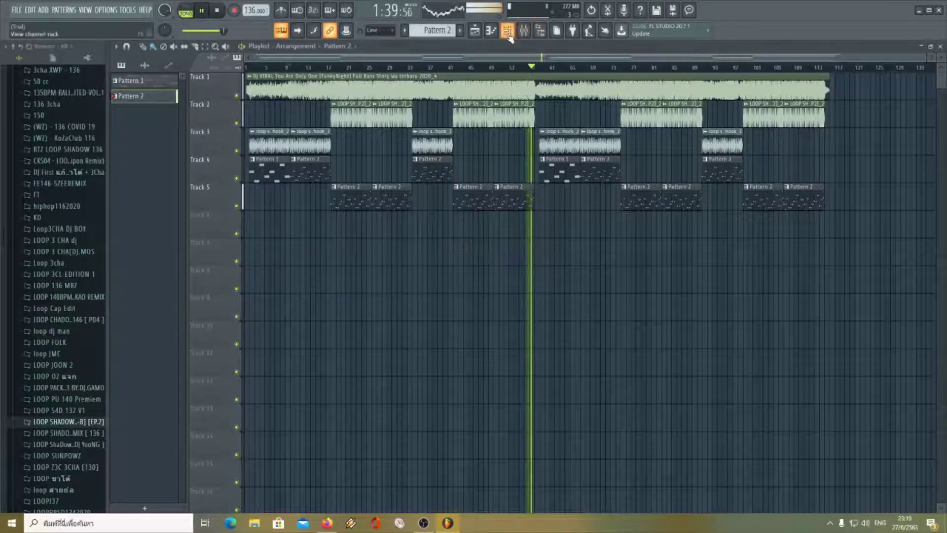
key("space")
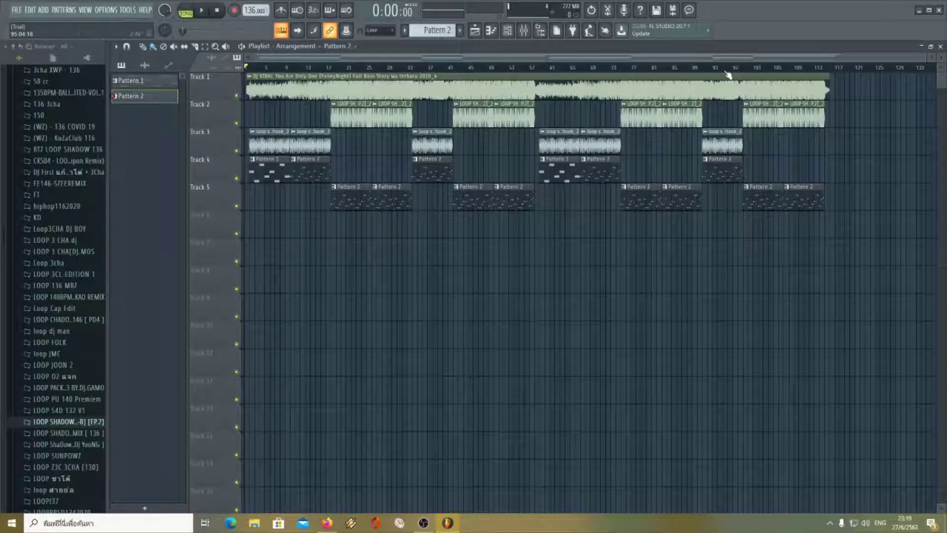
Step: Find the master sample pack in the browser and open its Vioce folder down to the V.1 to V.9 samples
left_click_drag(925, 57, 427, 71)
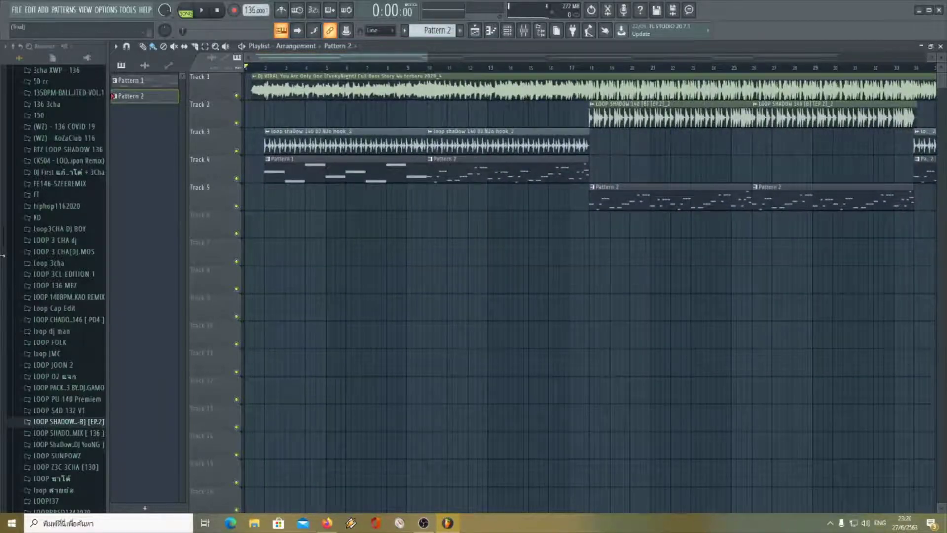
left_click_drag(4, 242, 4, 228)
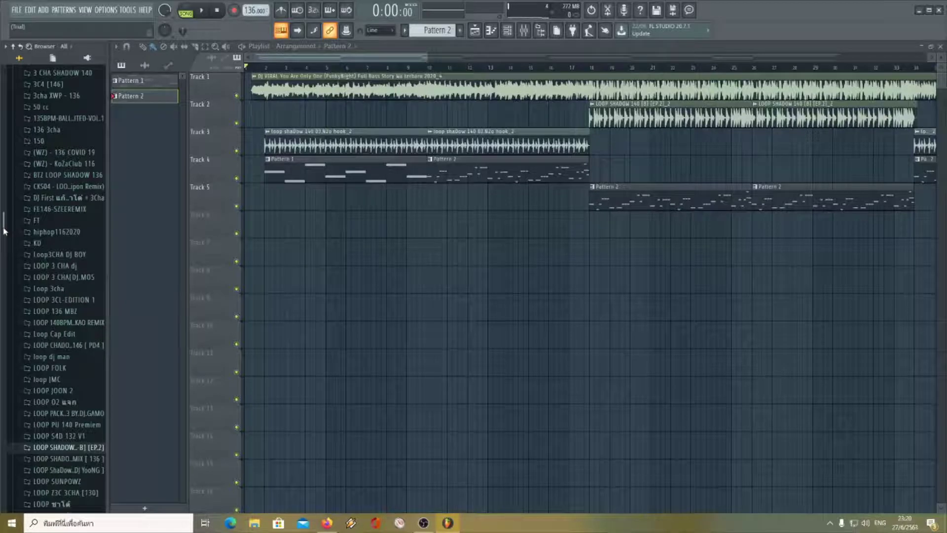
left_click_drag(4, 229, 4, 440)
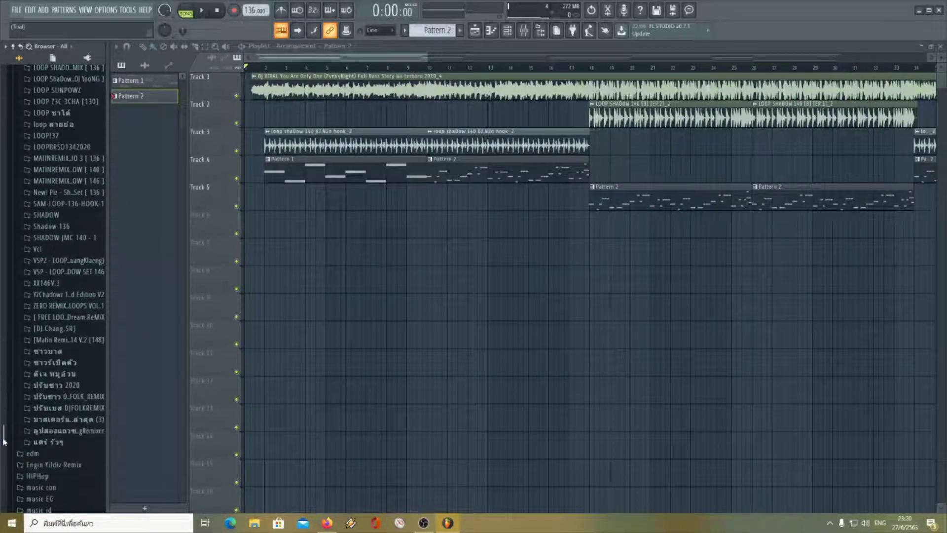
left_click(82, 420)
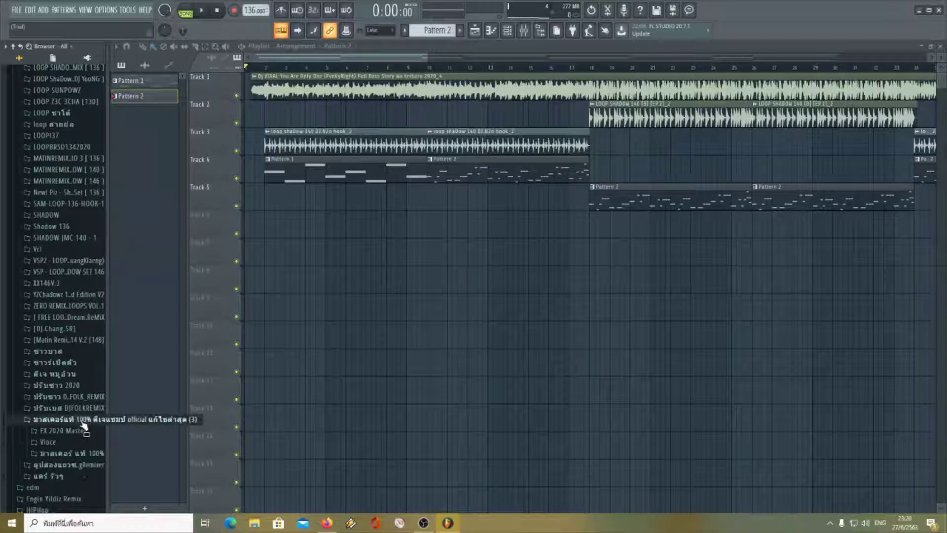
left_click(71, 443)
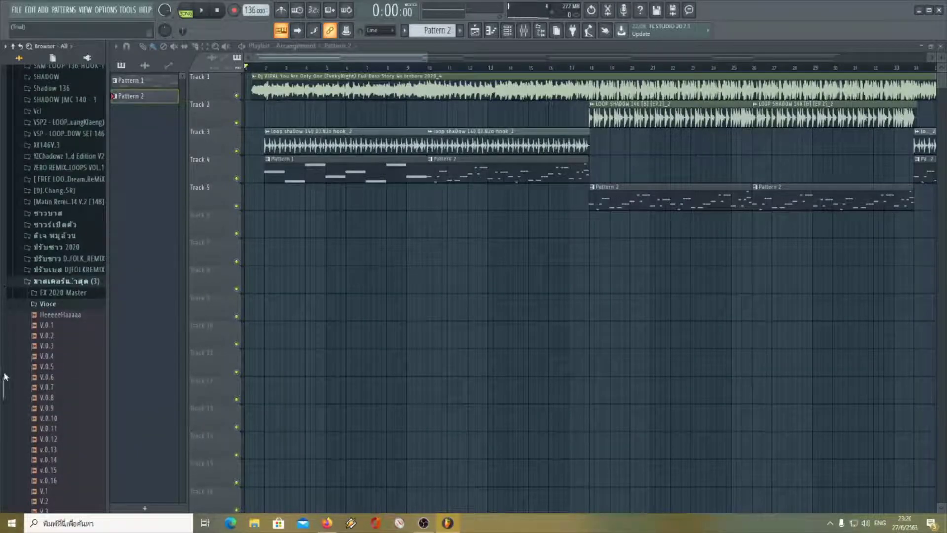
left_click_drag(5, 377, 21, 433)
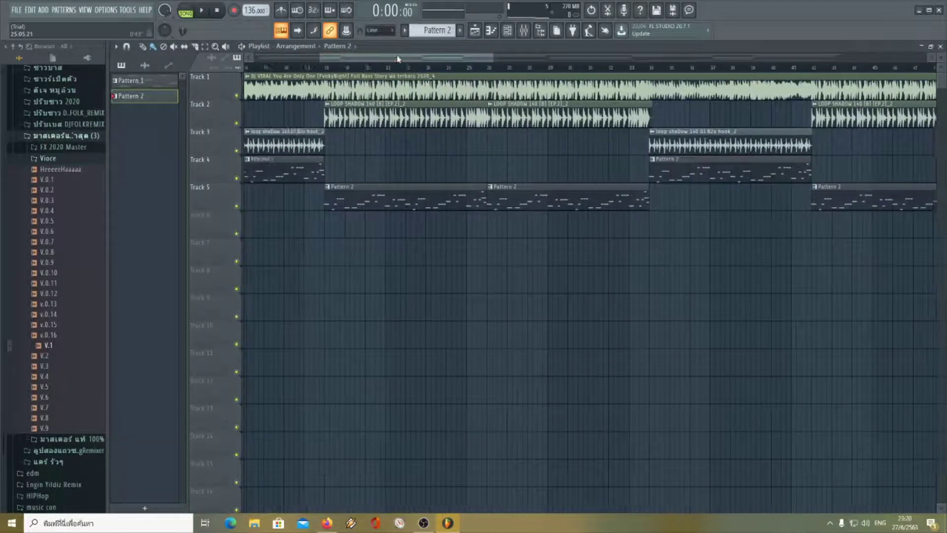
Step: Place the V.1 sample from the browser on Track 6 at bar 18, under the start of the first drum loop
key("space")
left_click_drag(49, 349, 334, 230)
left_click(336, 215)
left_click(444, 280)
left_click(459, 264)
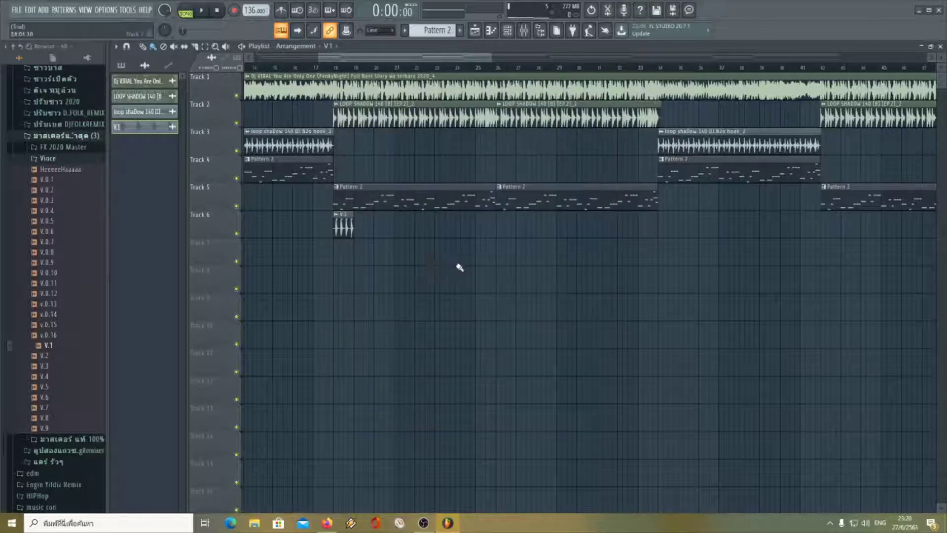
Step: Set the V.1 channel's volume to about 73% and play the transition into bar 18 to check the level
left_click(513, 35)
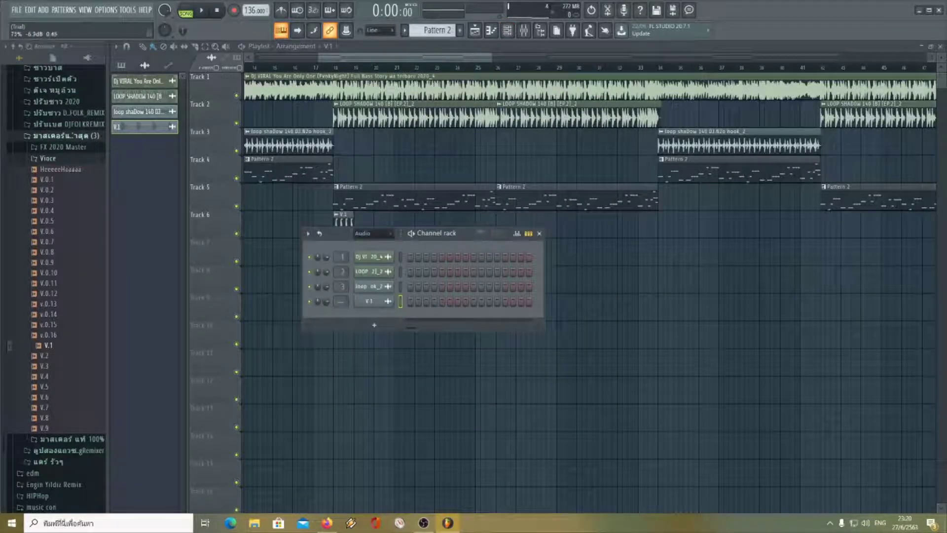
left_click(511, 36)
left_click(318, 67)
key("space")
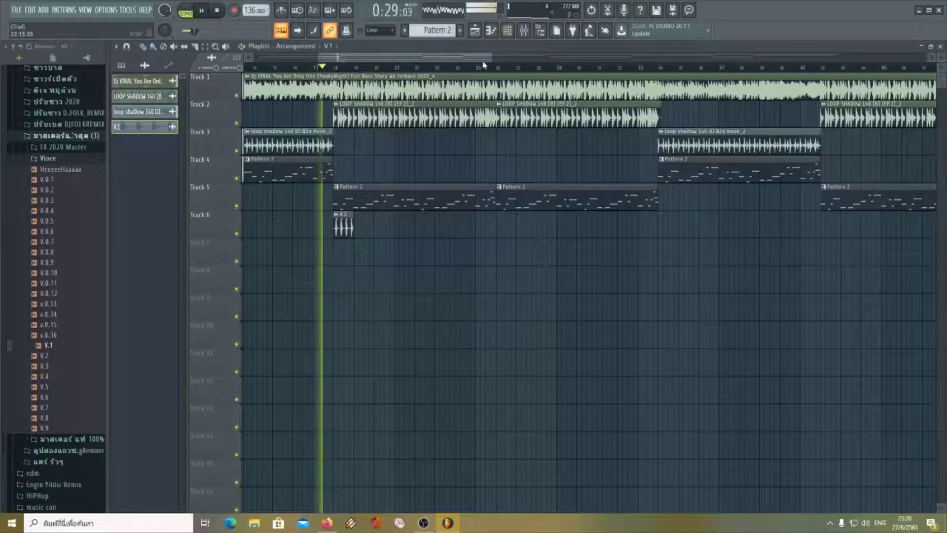
left_click_drag(486, 59, 413, 59)
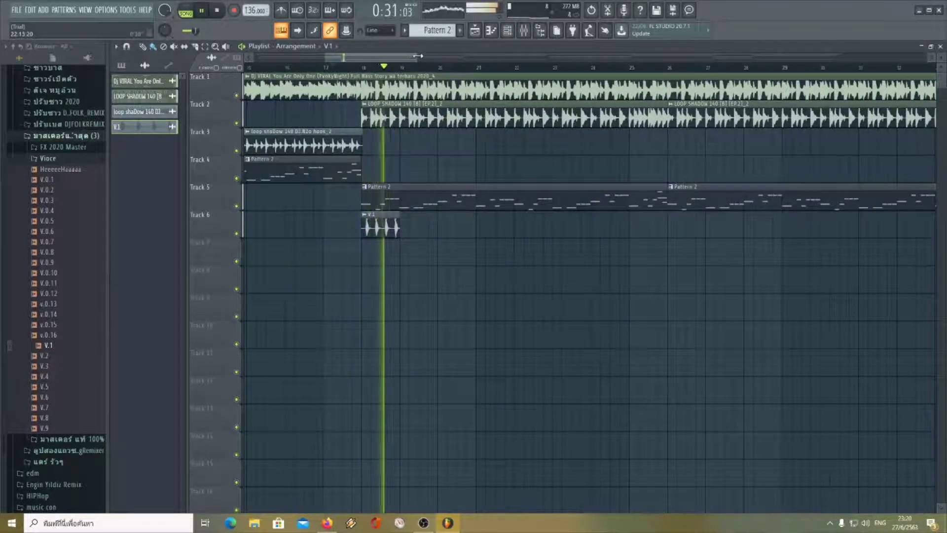
key("space")
key("F6")
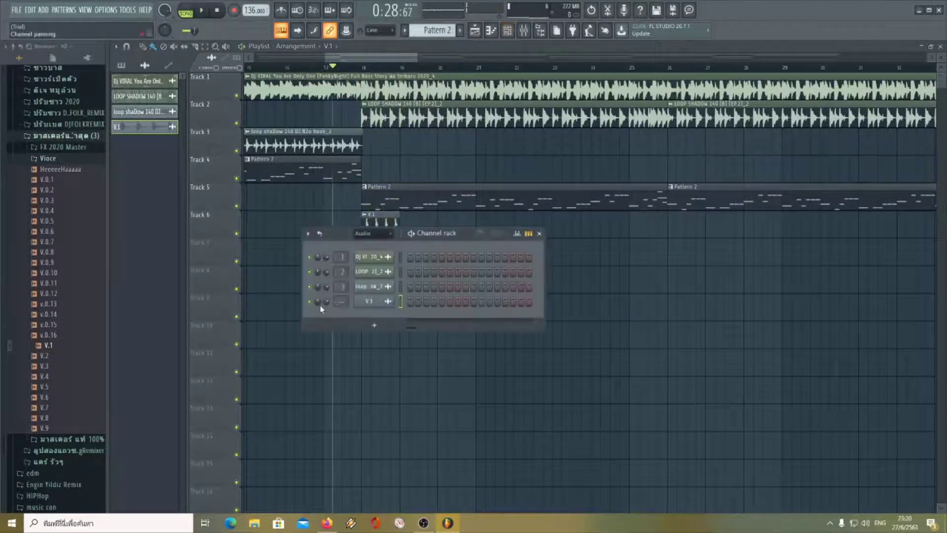
key("F6")
key("space")
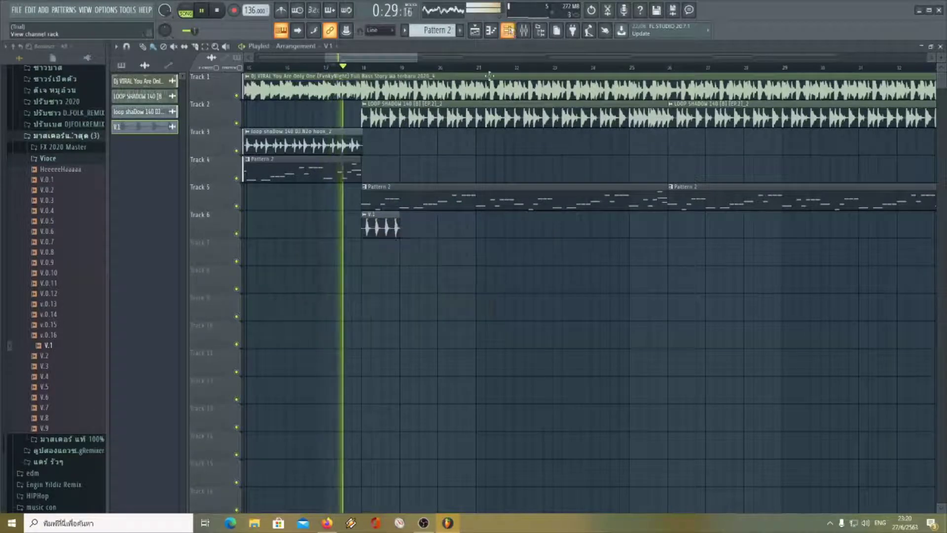
Step: Place six more V.1 clips back to back on Track 6 at bars 19 through 24
left_click(411, 225)
left_click(449, 227)
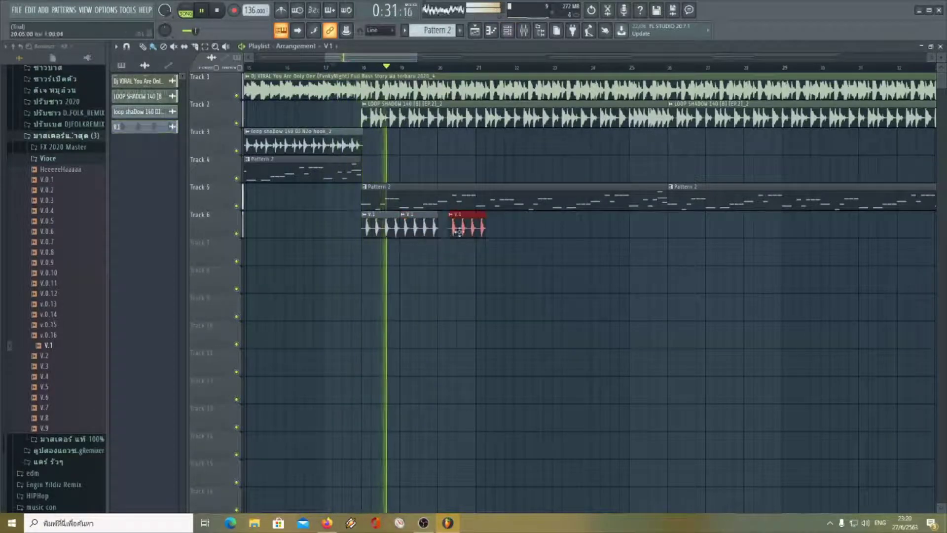
left_click(491, 228)
left_click(525, 229)
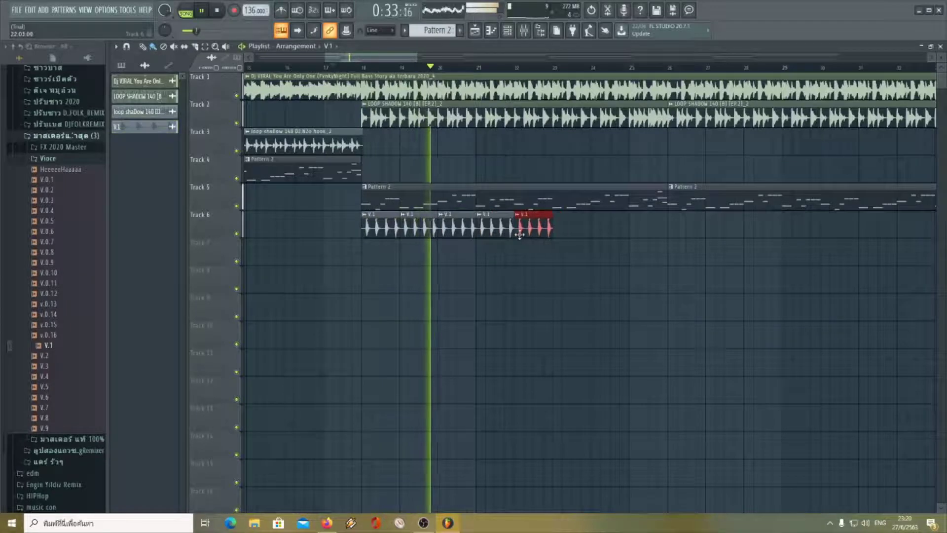
left_click(561, 231)
left_click(598, 233)
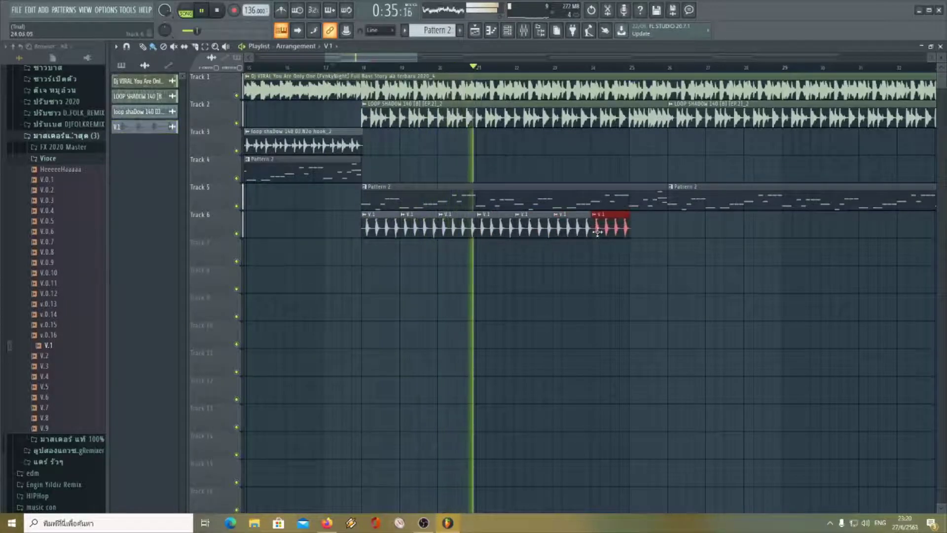
Step: Copy the seven V.1 clips on Track 6 to bar 26, aligned with the second drum loop
left_click_drag(417, 58, 513, 58)
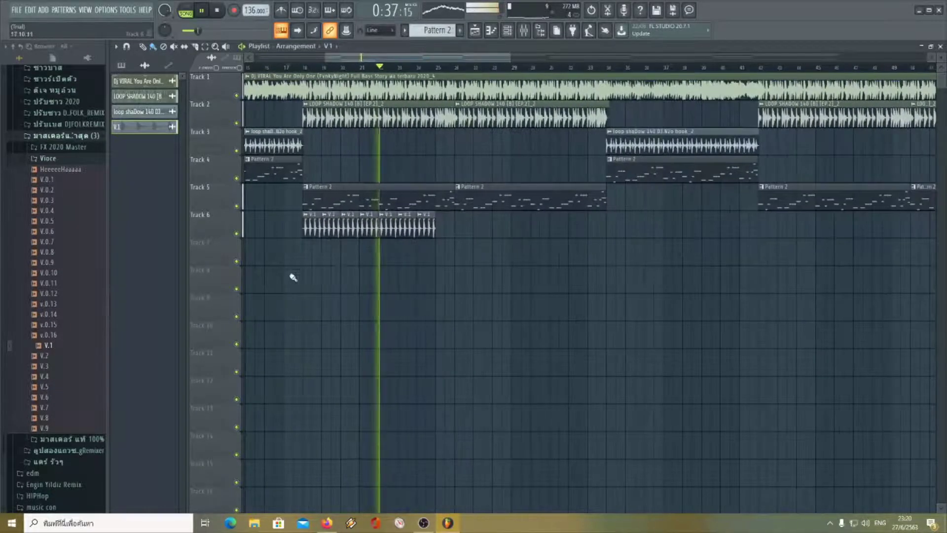
left_click_drag(280, 269, 436, 227)
left_click_drag(311, 230, 459, 235)
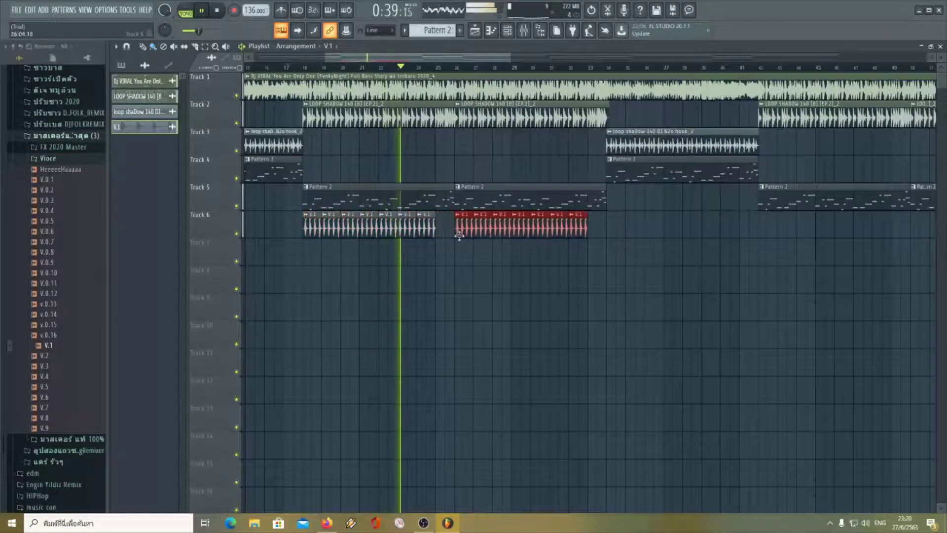
key("ctrl+d")
left_click_drag(510, 58, 567, 58)
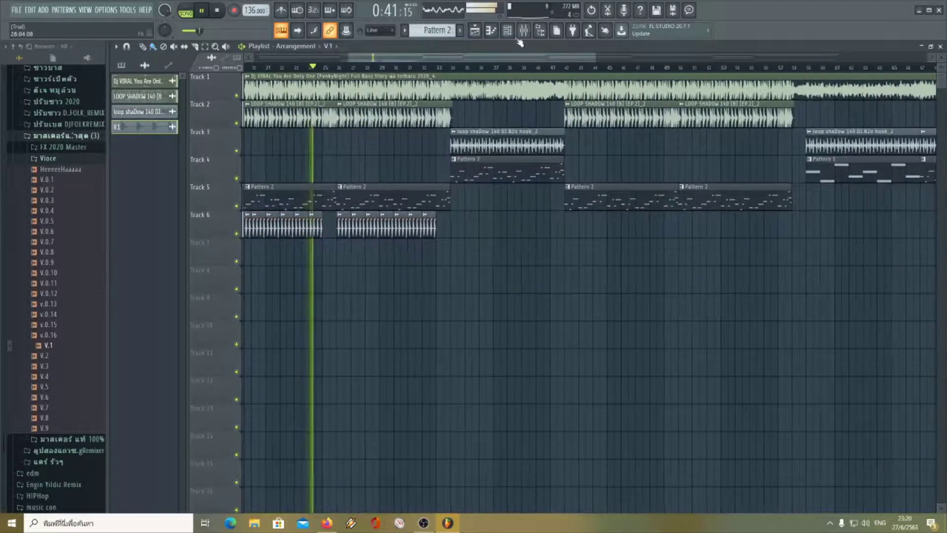
Step: Set the V.1 channel's volume to about 57% while the arrangement plays
left_click(507, 30)
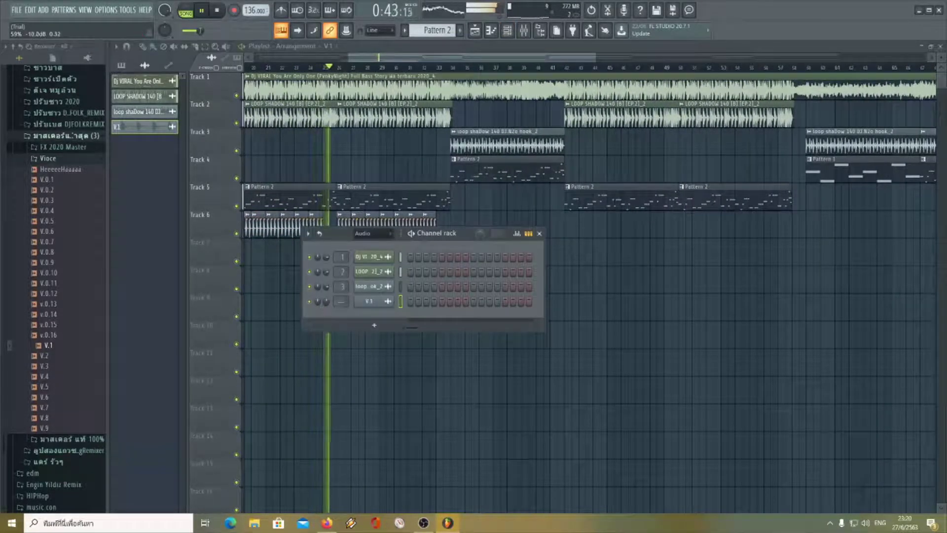
left_click(508, 30)
left_click_drag(501, 59, 506, 58)
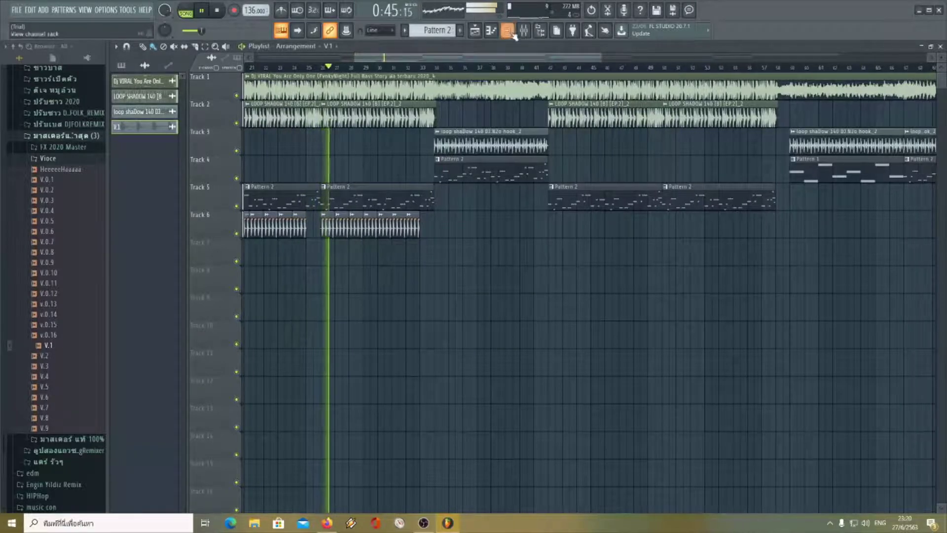
left_click(508, 30)
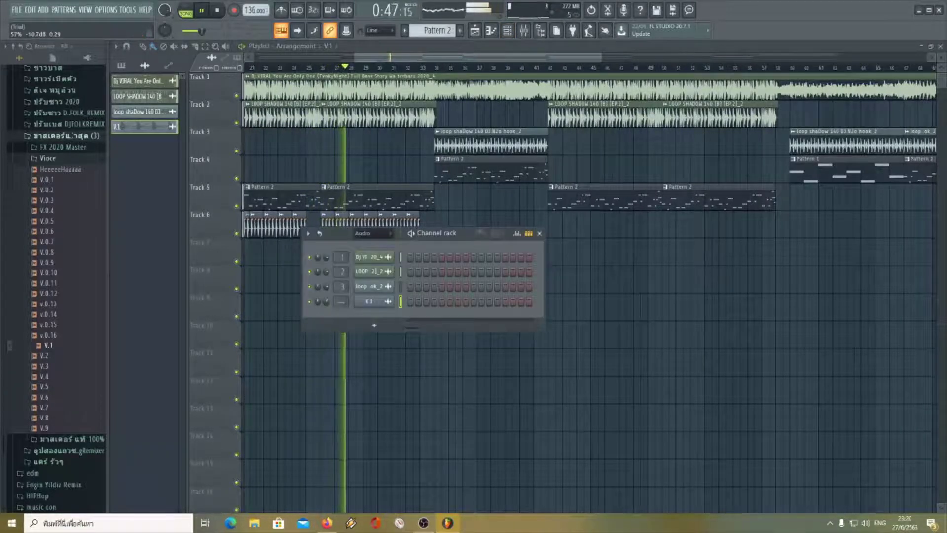
left_click(508, 30)
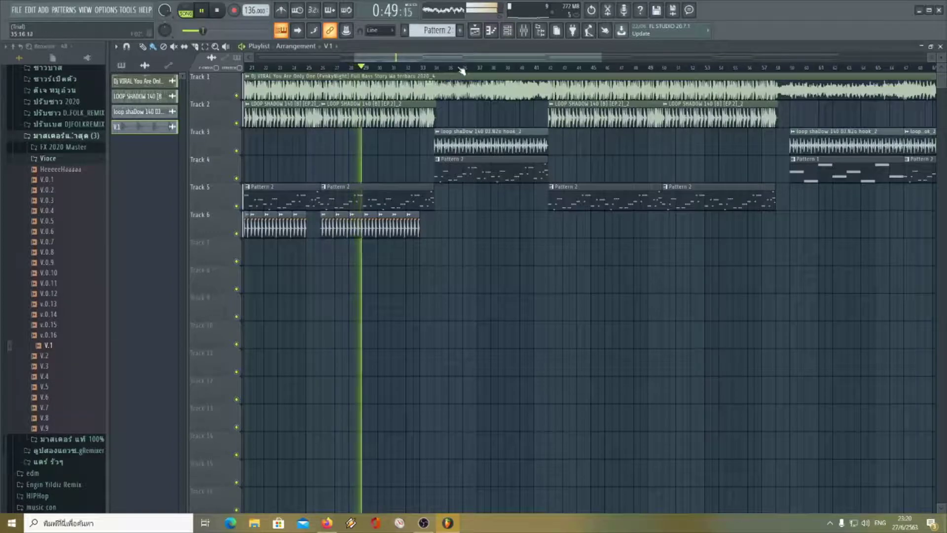
Step: Copy both groups of V.1 clips on Track 6 to bars 75 and 83 under the later drum loops, and stop playback
left_click_drag(472, 57, 461, 57)
left_click_drag(589, 59, 606, 59)
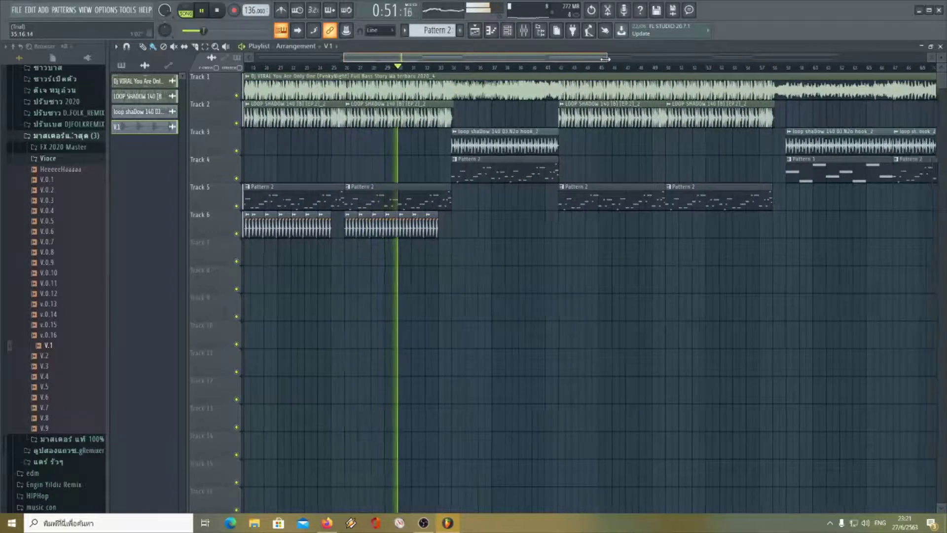
left_click(585, 69)
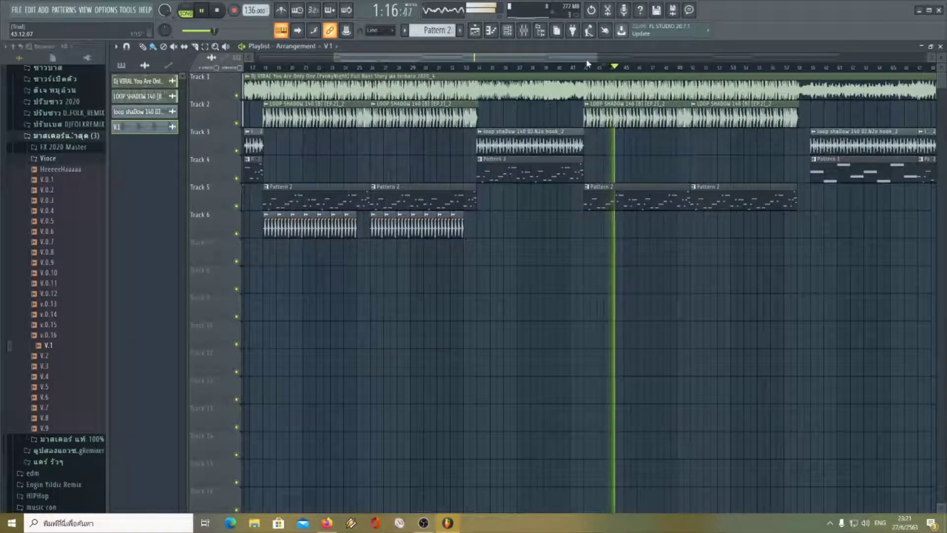
scroll(584, 64, "down", 3)
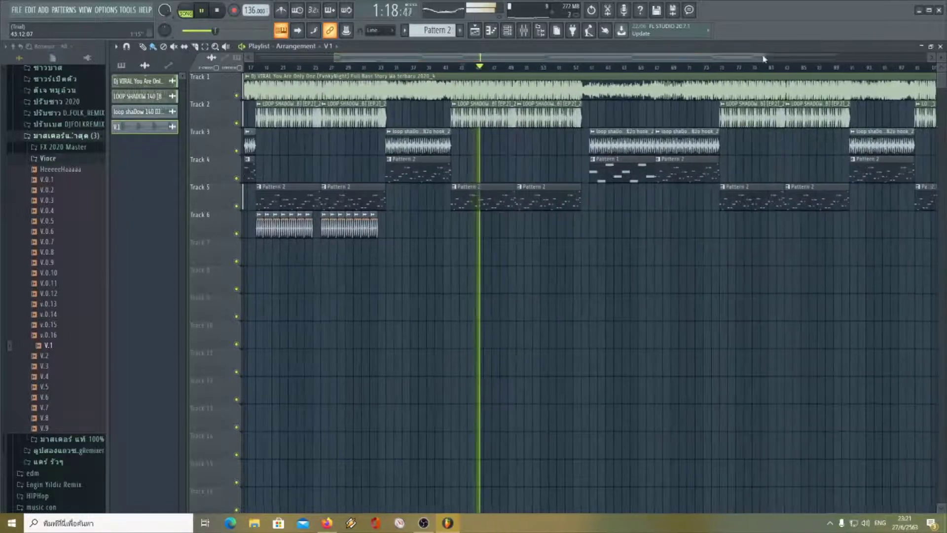
left_click_drag(253, 264, 410, 212)
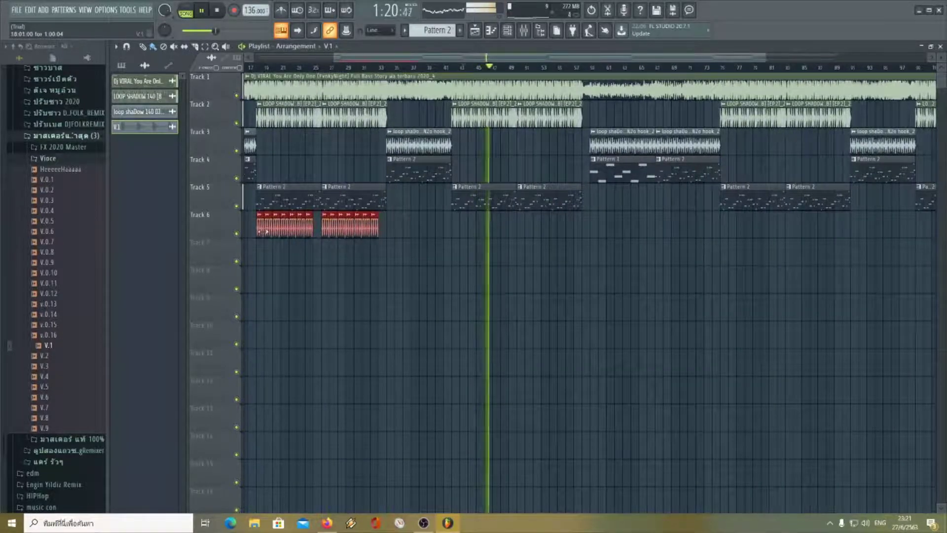
left_click_drag(267, 230, 731, 230)
left_click_drag(461, 57, 359, 45)
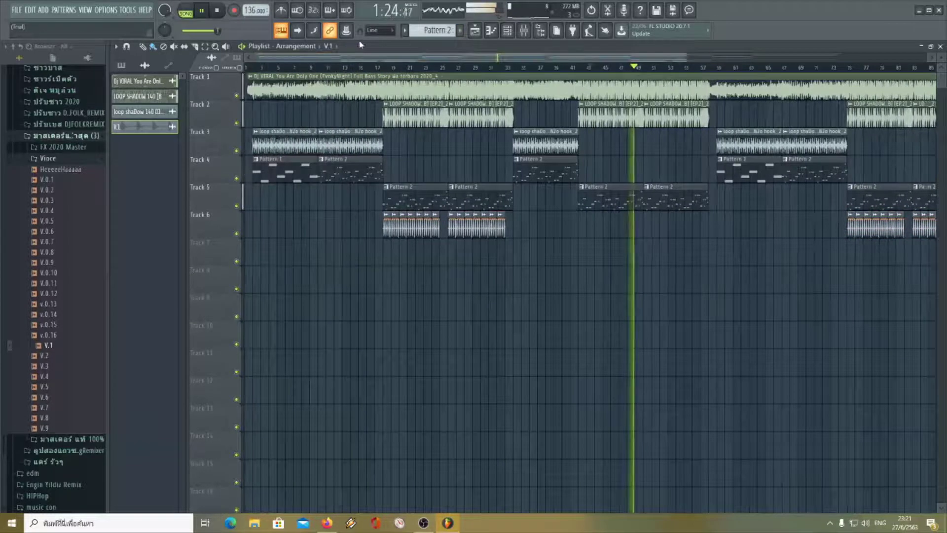
scroll(678, 68, "down", 2)
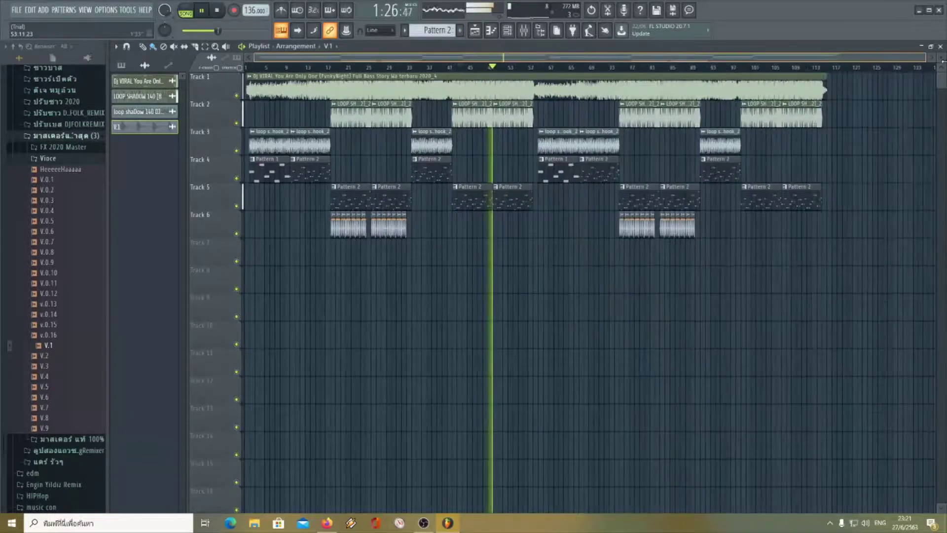
left_click_drag(942, 61, 517, 60)
key("space")
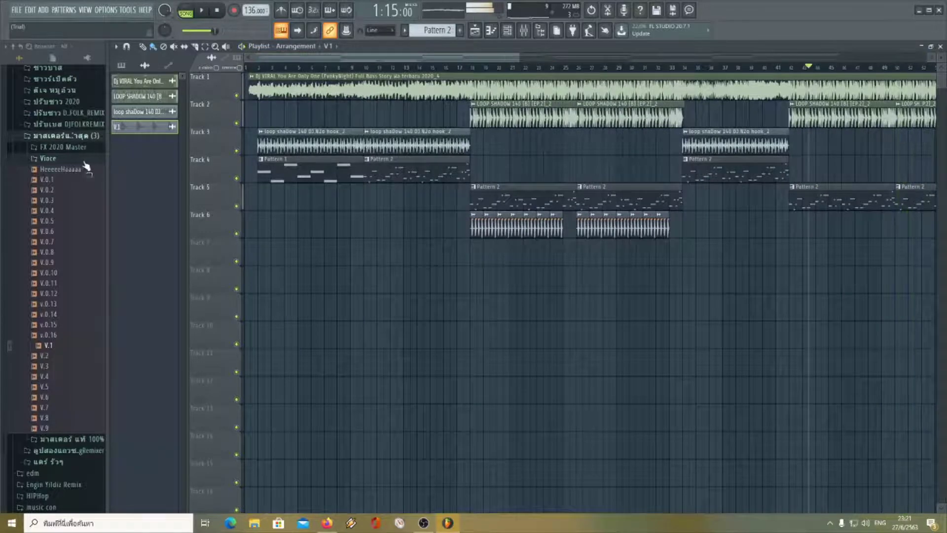
Step: Open the VSP loop set 146 folder in the browser and place VSP - CRASH 146 on Track 7 at bar 2
left_click(81, 158)
left_click(72, 283)
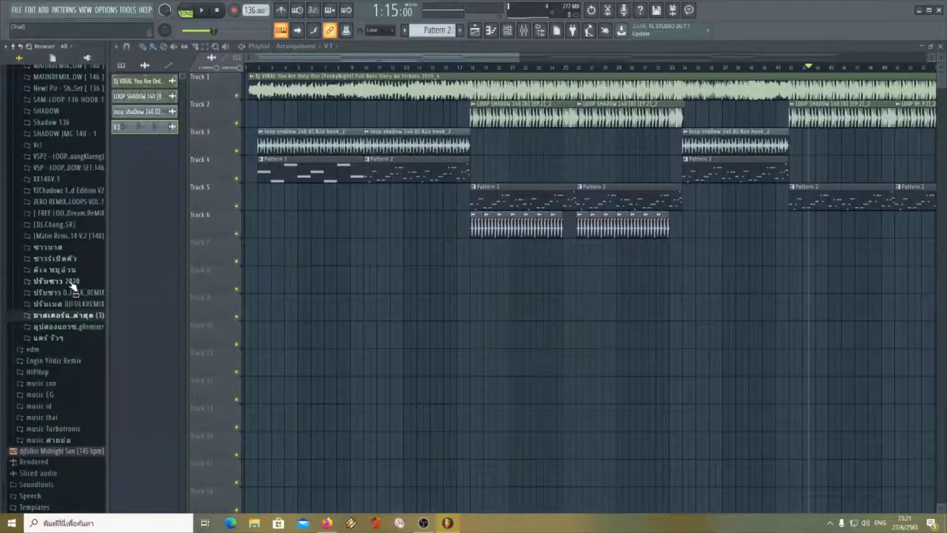
left_click(69, 168)
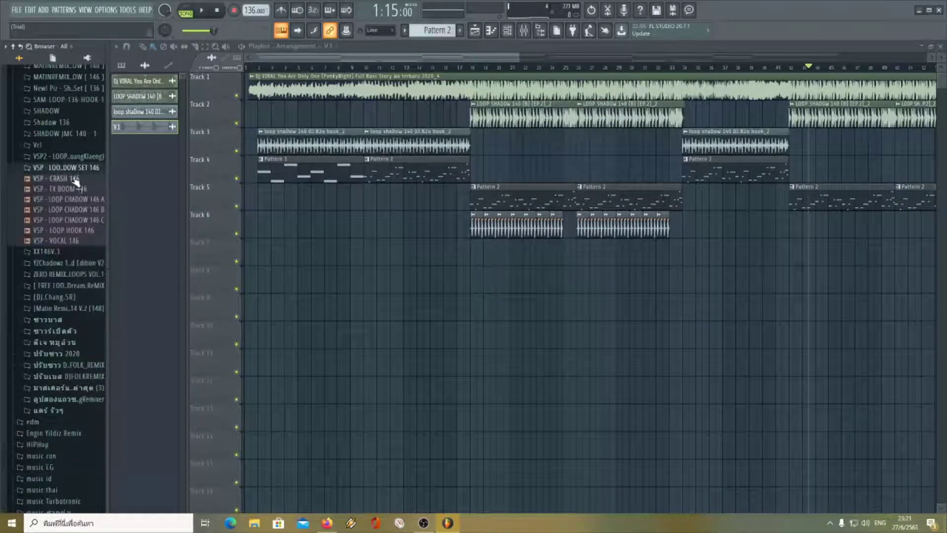
left_click_drag(525, 60, 403, 60)
left_click_drag(74, 181, 279, 256)
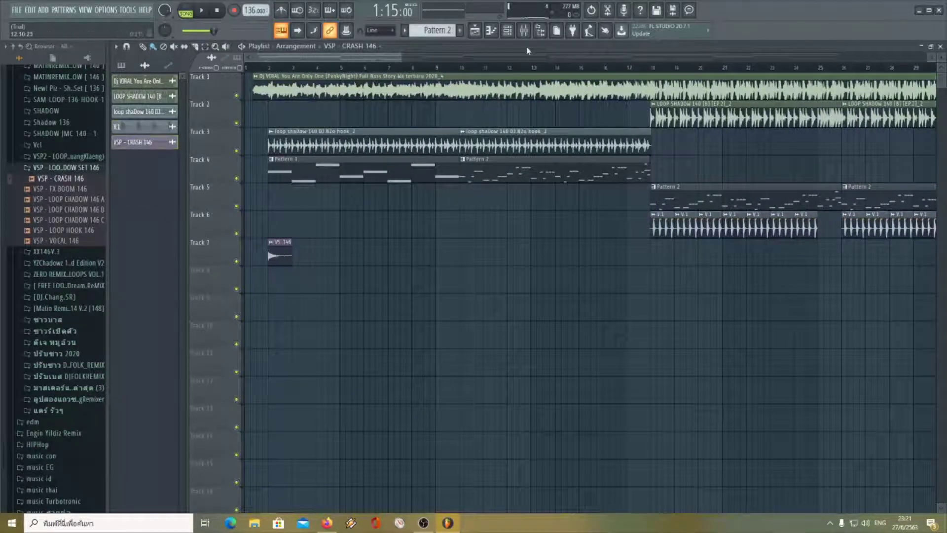
Step: Route the VSP - CRASH 146 channel to mixer Insert 5
left_click(524, 30)
left_click(258, 274)
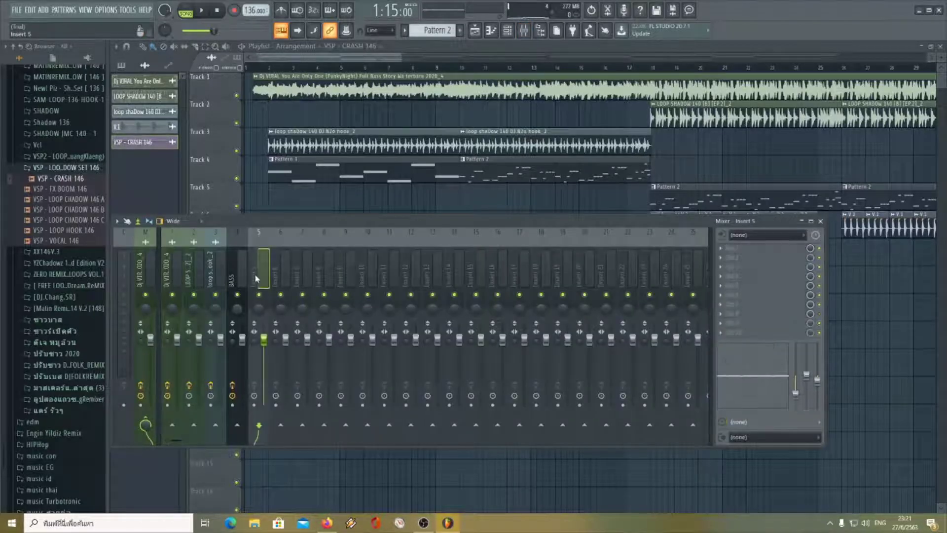
right_click(257, 273)
left_click(385, 331)
Step: Load Fruity Parametric EQ 2 in the first effect slot of the VSP - CRASH 146 mixer track
left_click(732, 249)
mouse_move(733, 258)
left_click(605, 334)
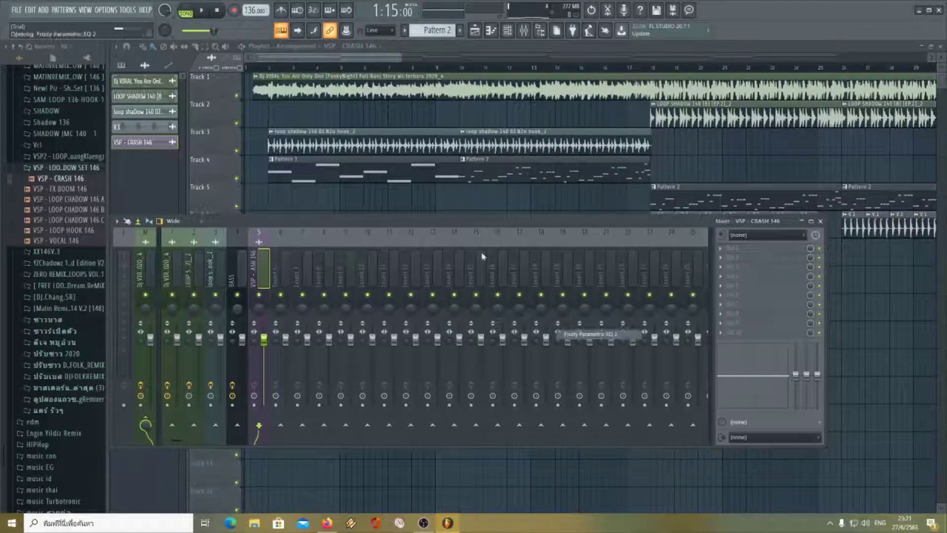
left_click_drag(347, 149, 412, 241)
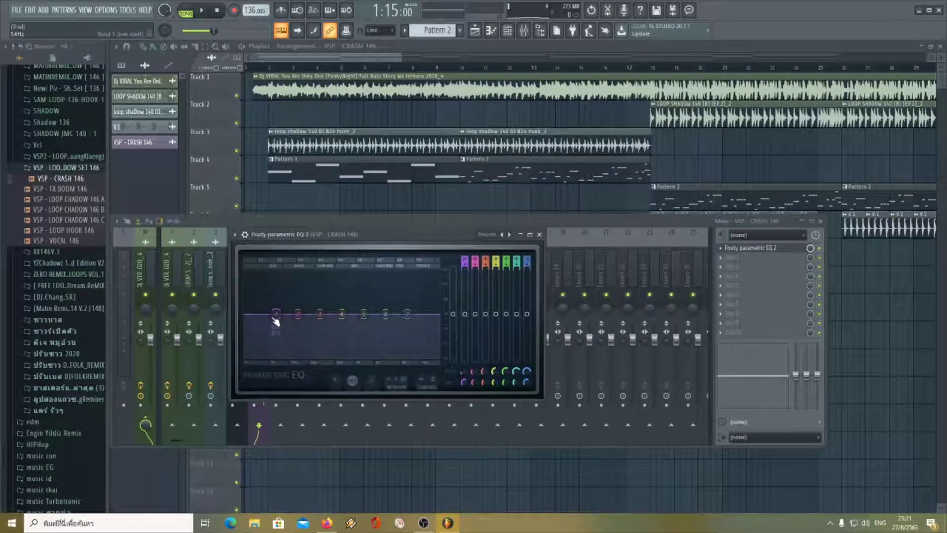
Step: Apply the 3 bands preset to the crash's equaliser, move all three bands to the high-frequency end slightly lowered, and close the equaliser and mixer
right_click(510, 235)
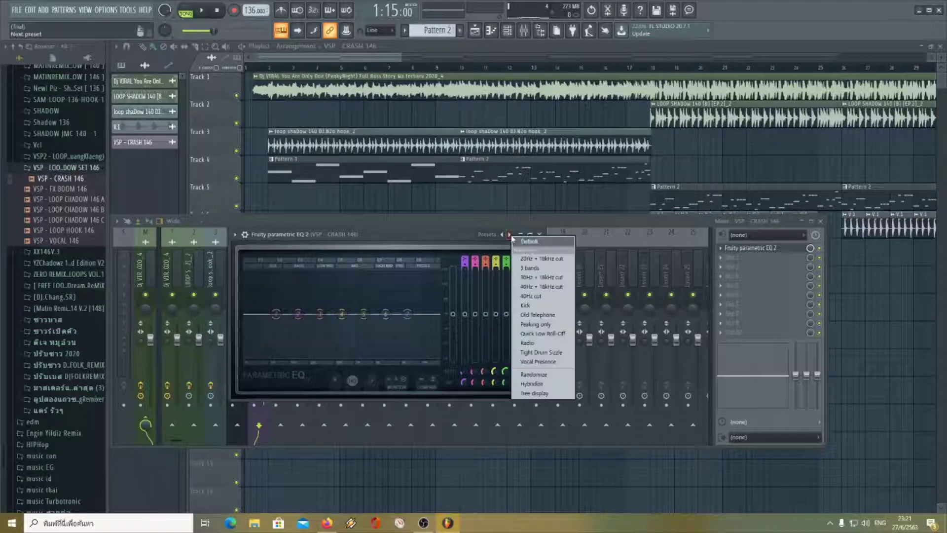
left_click(527, 268)
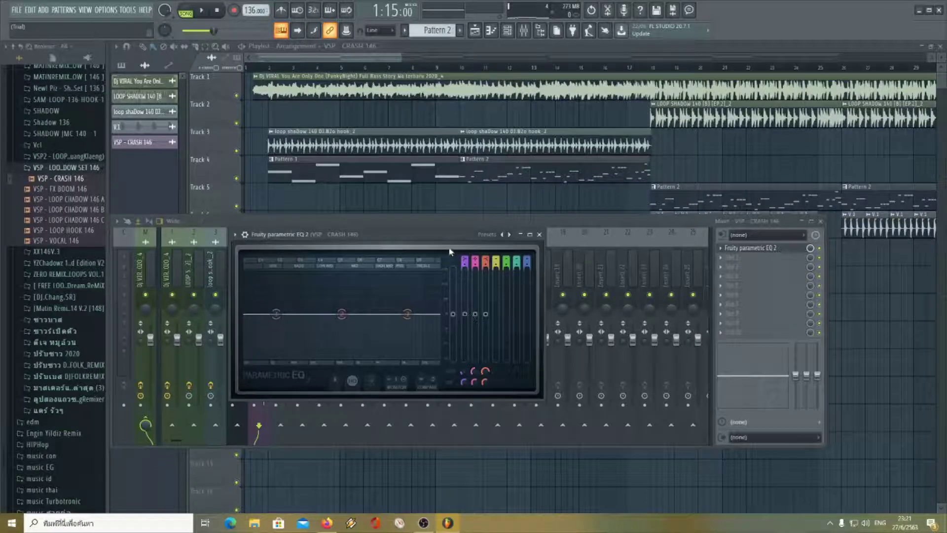
left_click_drag(448, 239, 435, 227)
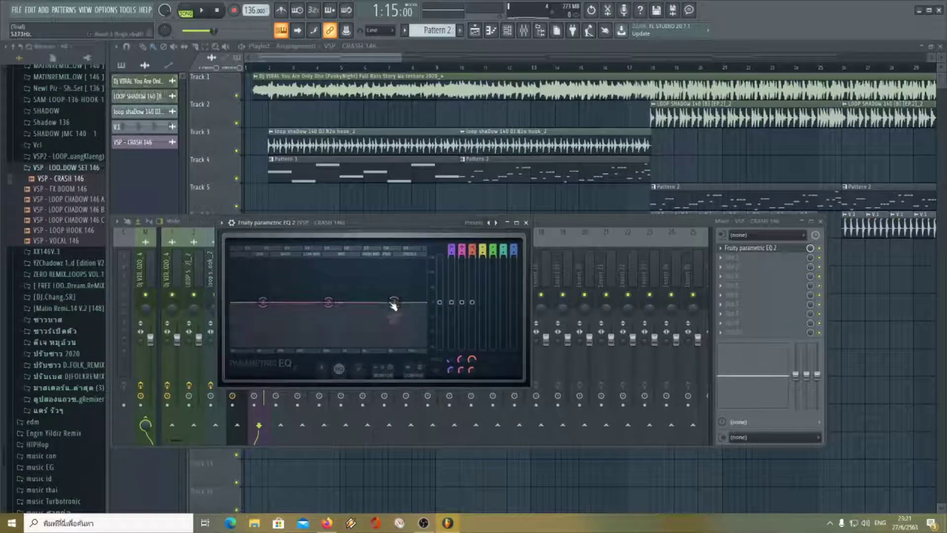
left_click_drag(393, 303, 423, 309)
left_click_drag(329, 302, 414, 308)
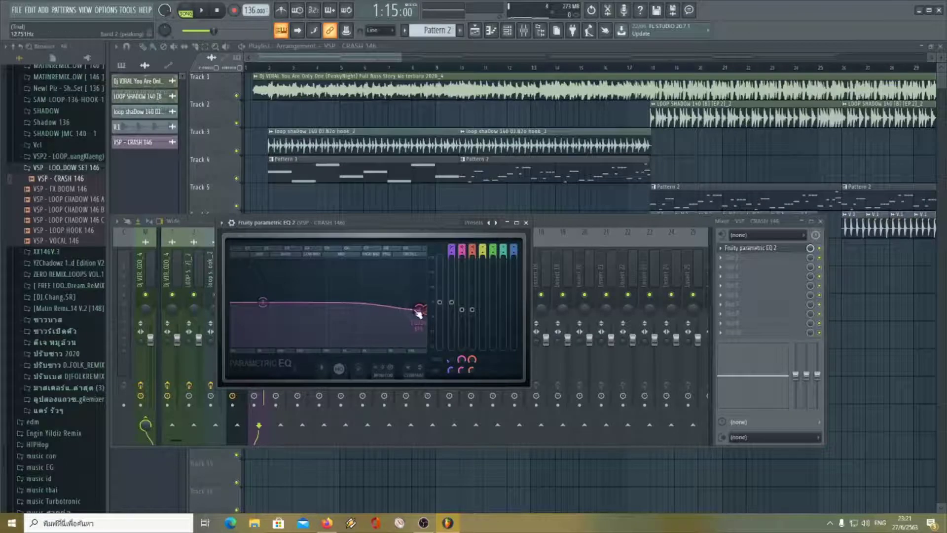
left_click_drag(264, 303, 414, 310)
left_click(526, 223)
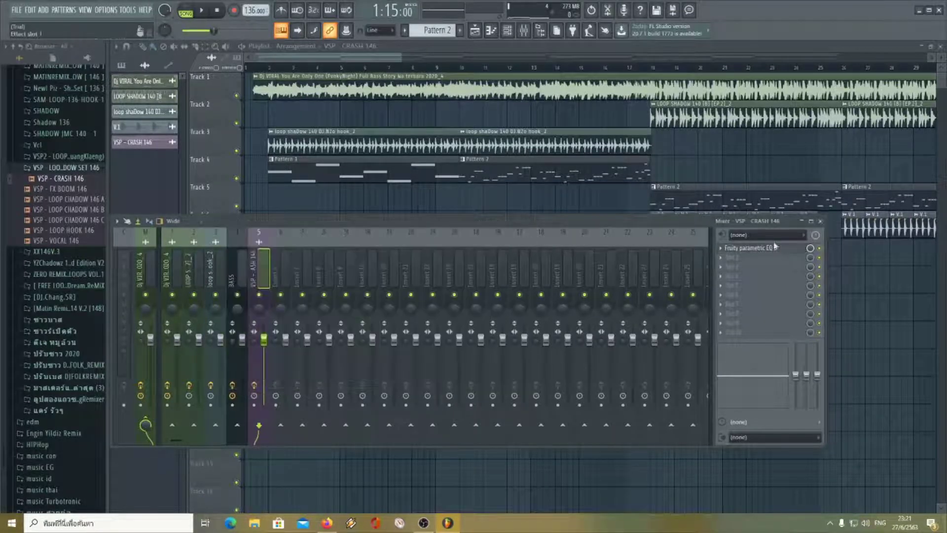
left_click(820, 222)
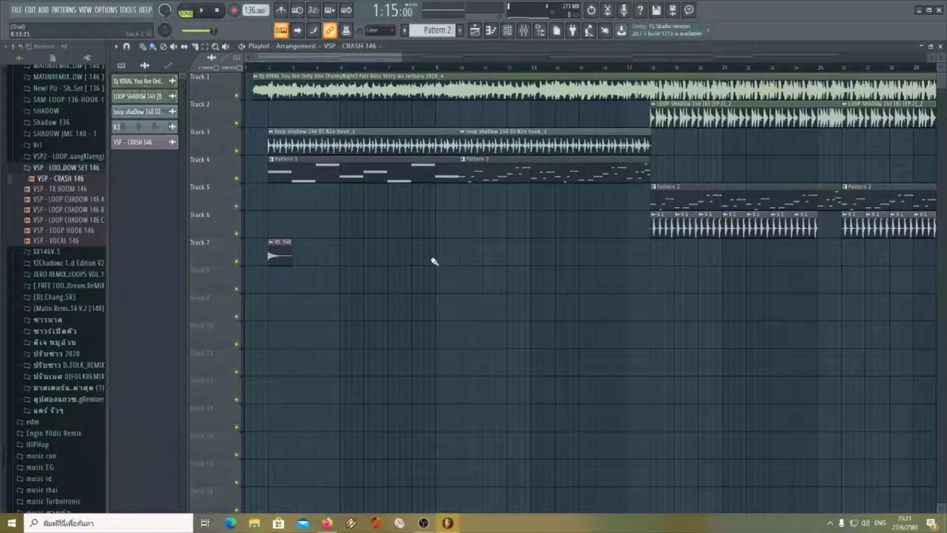
Step: Place VSP - CRASH 146 clips on Track 7 at bars 10 and 18
left_click(461, 258)
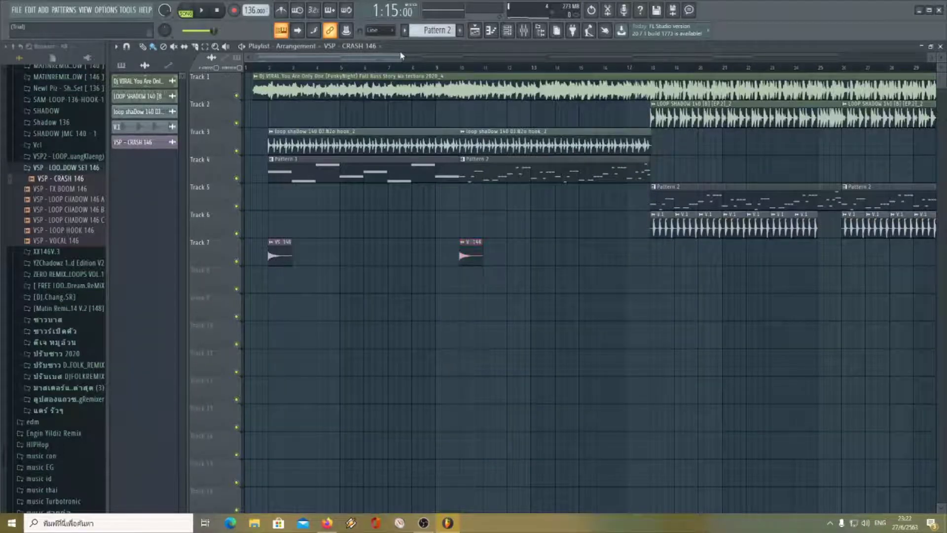
left_click_drag(400, 55, 442, 59)
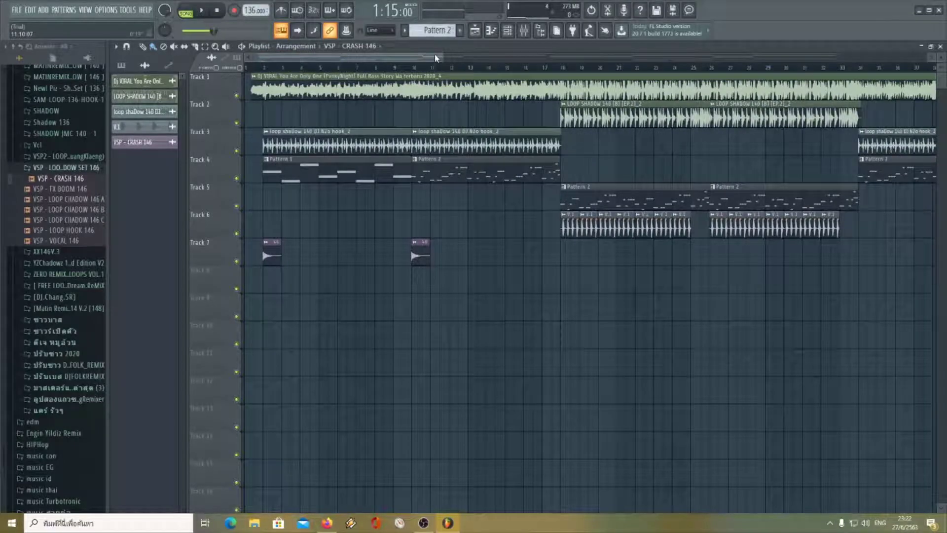
left_click_drag(441, 58, 391, 59)
scroll(365, 126, "right", 2)
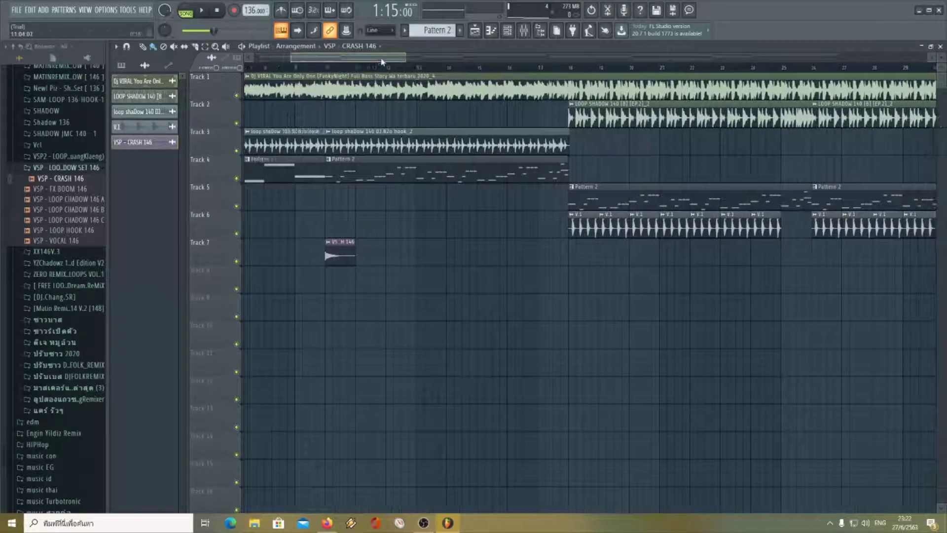
left_click(527, 261)
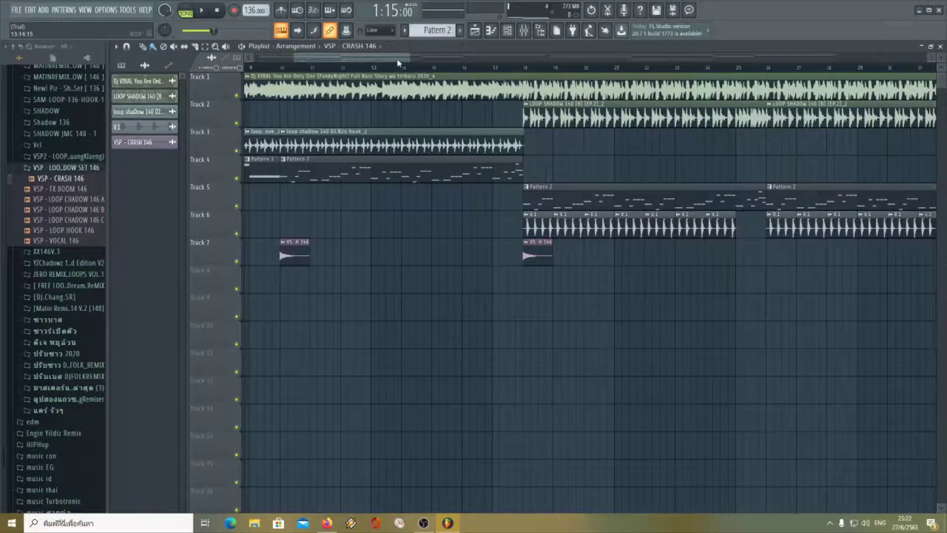
Step: Add VSP - CRASH 146 on Track 7 at each remaining section start, from bar 26 through bars 99 and 107
left_click_drag(397, 60, 765, 59)
left_click(547, 261)
left_click(476, 257)
left_click(510, 255)
left_click(488, 254)
left_click(442, 265)
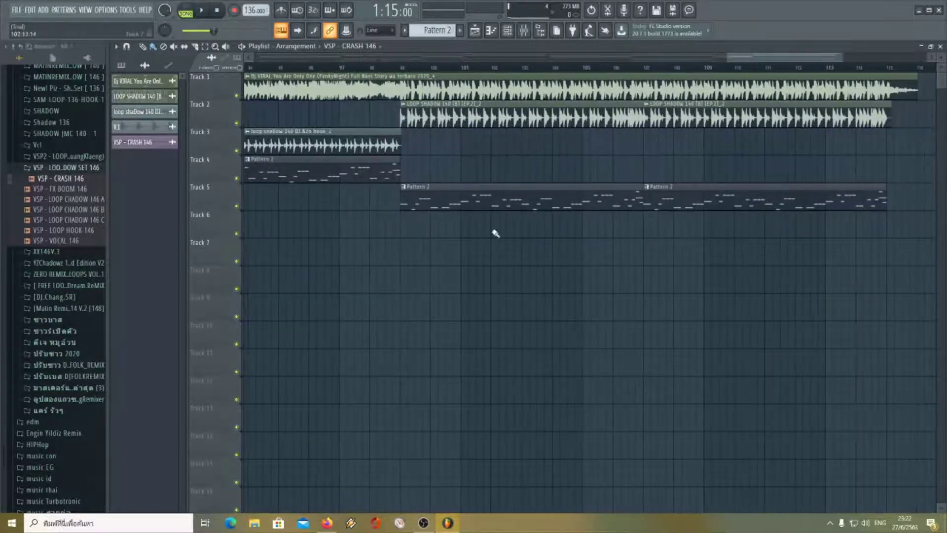
left_click(402, 257)
left_click(649, 255)
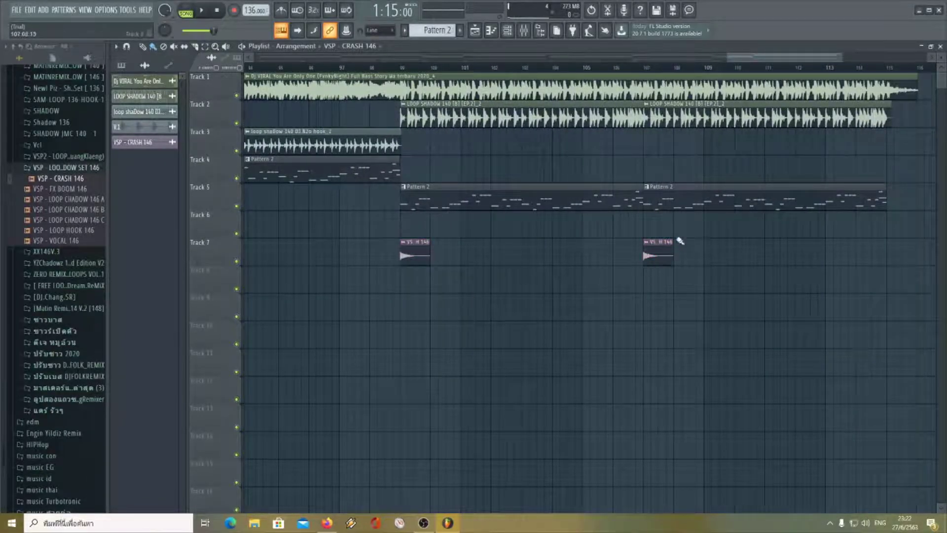
Step: Collapse the VSP loop set 146 folder in the browser and return the song position to the start
left_click_drag(794, 62, 308, 61)
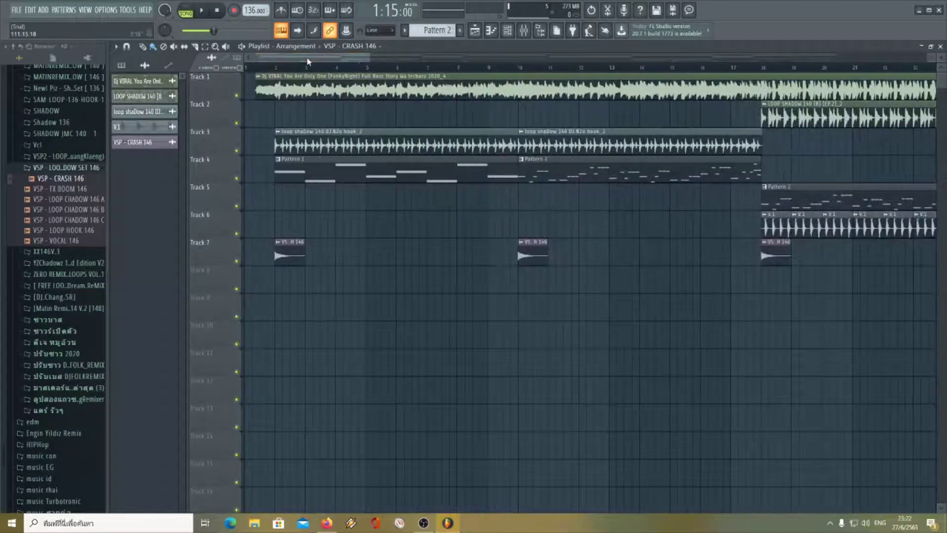
mouse_move(371, 59)
left_mouse_down()
mouse_move(941, 71)
mouse_move(371, 78)
left_mouse_up()
left_click(64, 168)
left_click_drag(0, 219, 3, 228)
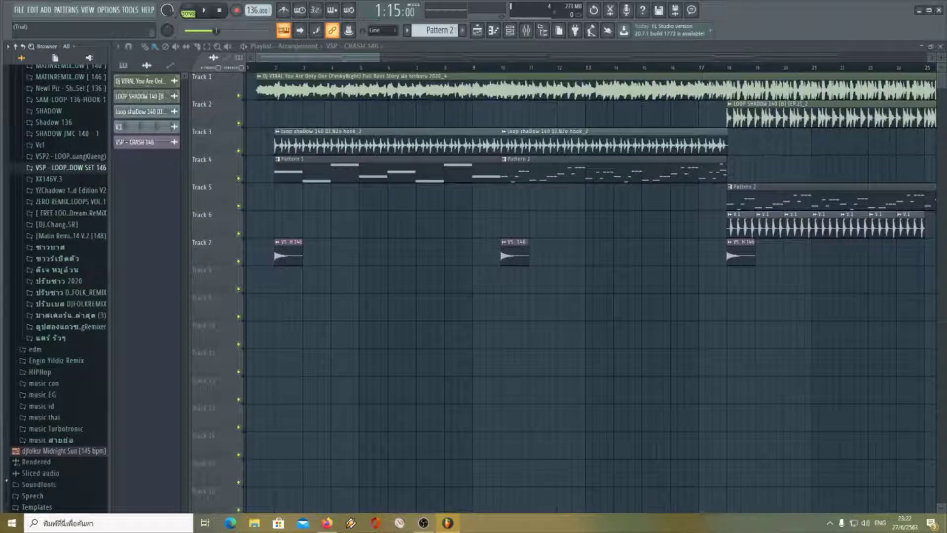
left_click_drag(7, 489, 4, 245)
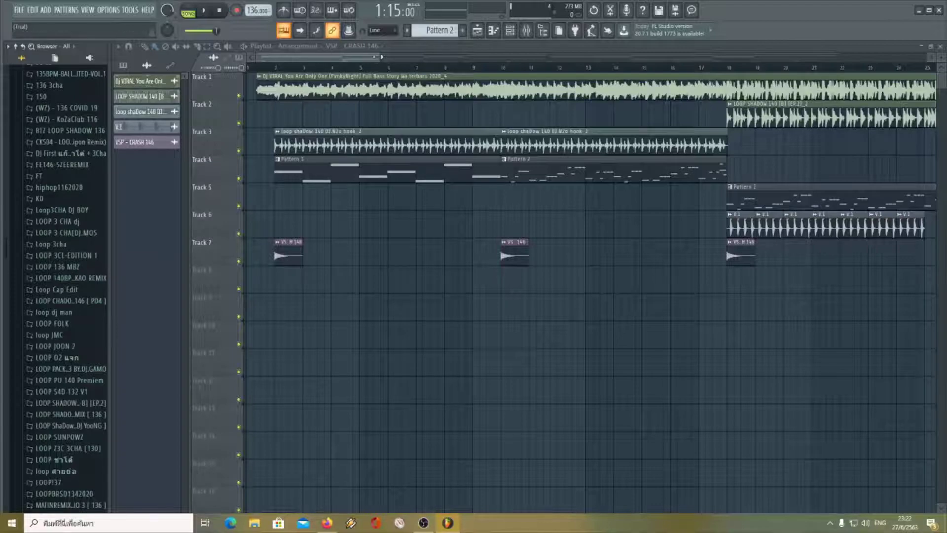
left_click_drag(378, 57, 514, 72)
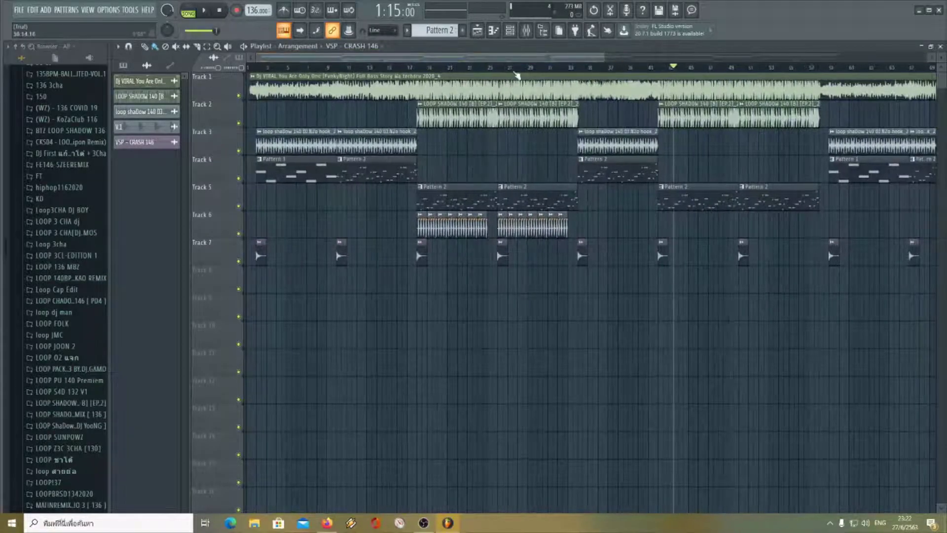
key("space")
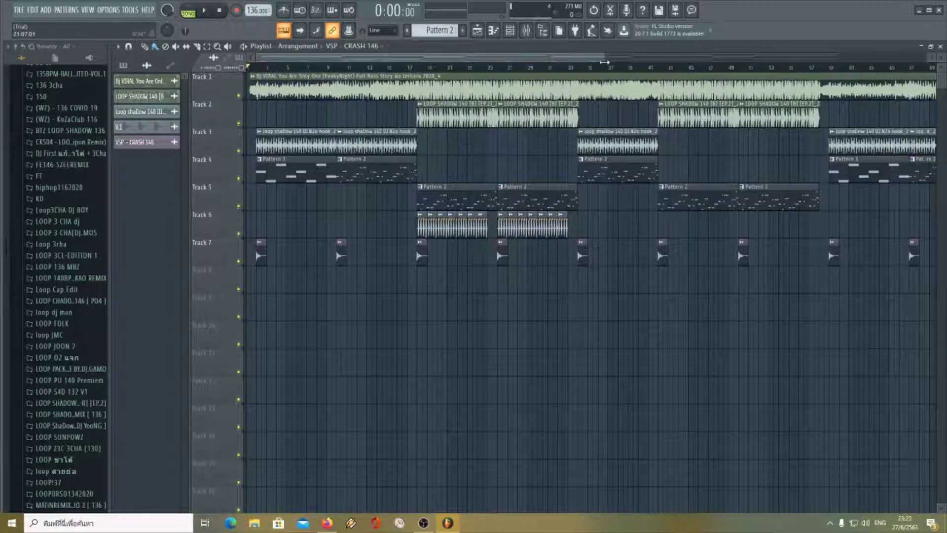
Step: Open the KD folder and its ft subfolder, and place CON 3 CHA EDIT on Track 8 shortly after bar 2
left_click_drag(604, 63, 267, 62)
left_click(63, 200)
left_click(62, 212)
left_click_drag(60, 262, 657, 270)
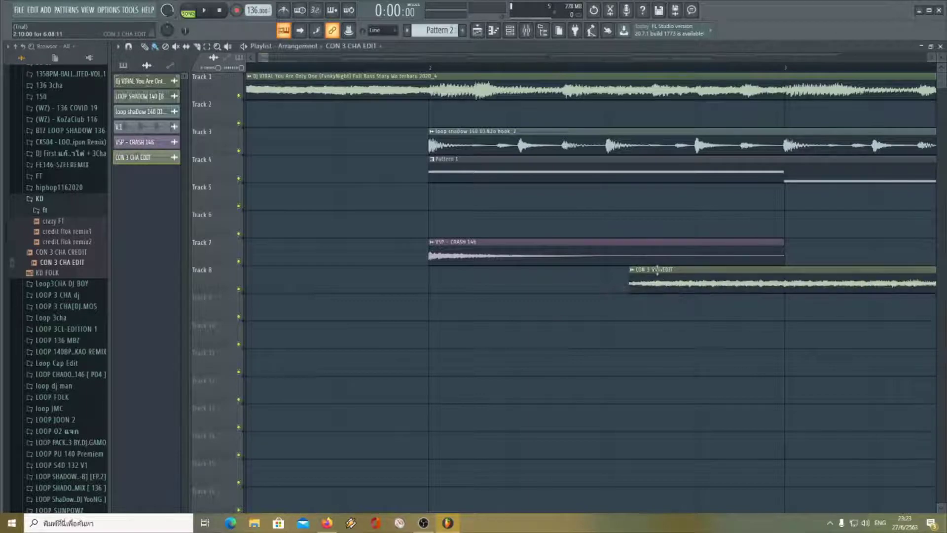
left_click_drag(267, 58, 279, 57)
left_click_drag(270, 58, 265, 60)
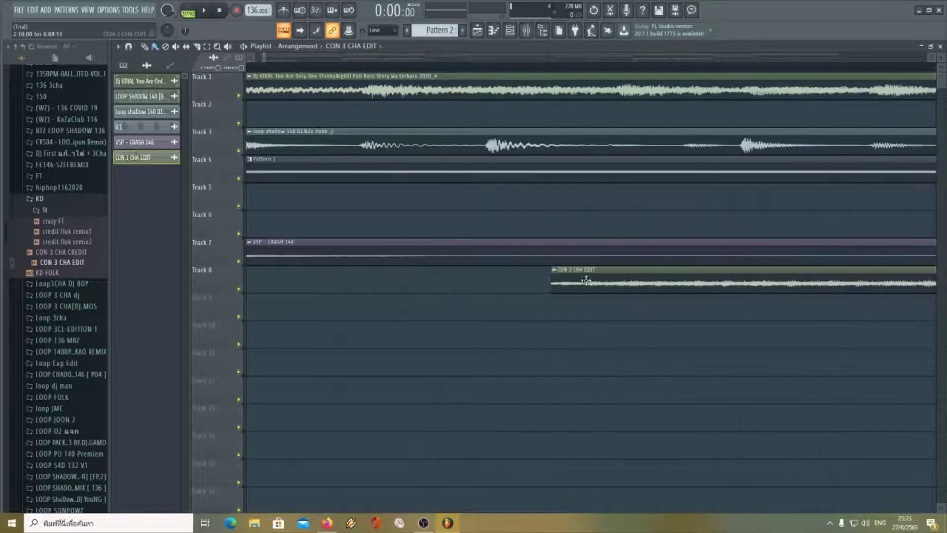
left_click_drag(585, 278, 479, 286)
Step: Place credit flok remix2 on Track 9, delete the extra copy, and move the remaining clip to just after bar 5
left_click_drag(266, 56, 363, 59)
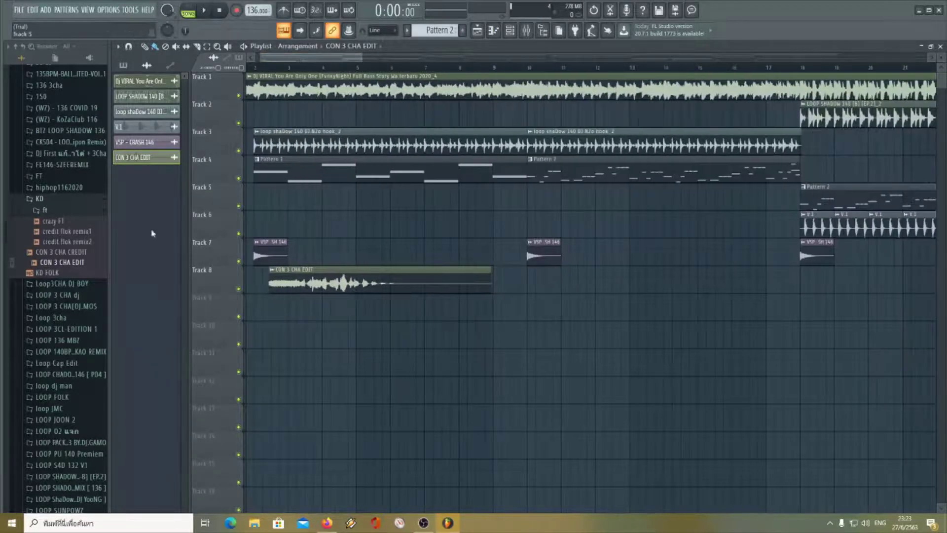
left_click_drag(79, 245, 394, 315)
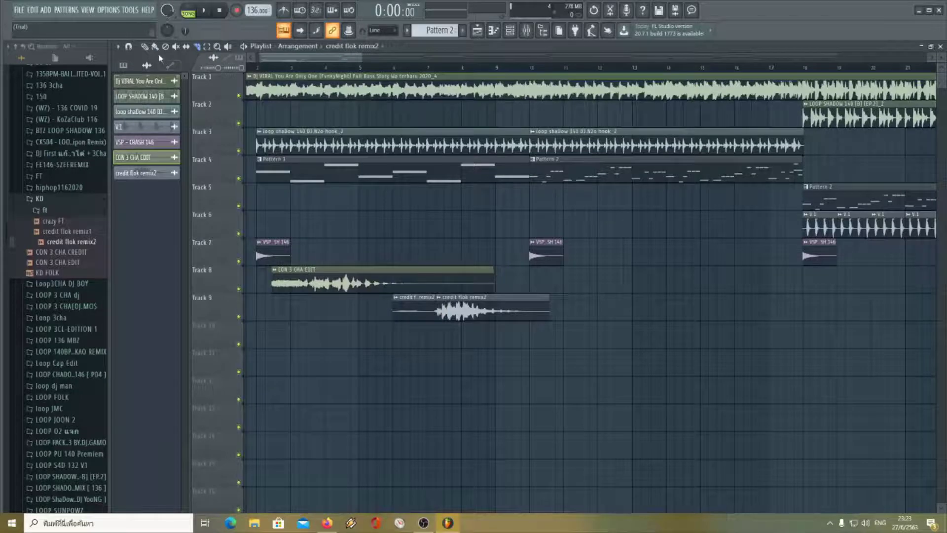
right_click(428, 316)
left_click_drag(361, 59, 296, 58)
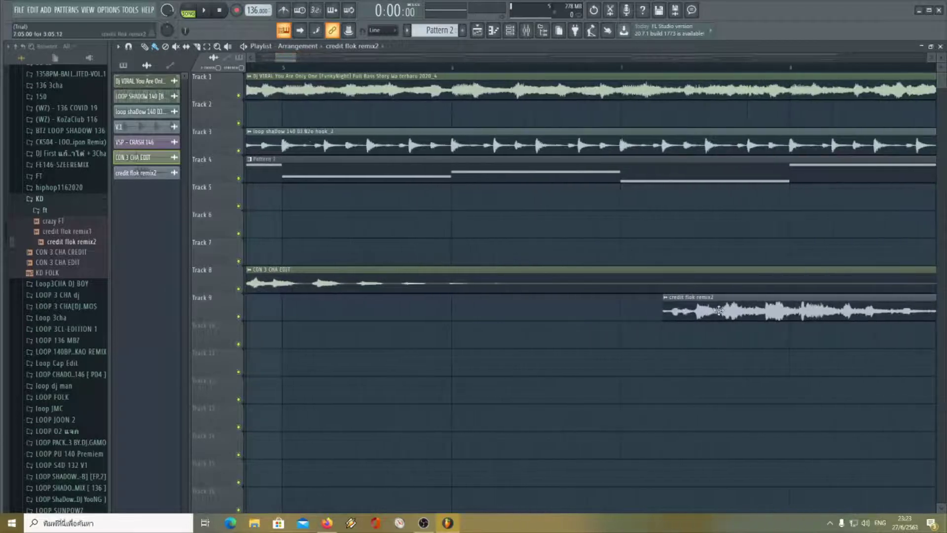
left_click_drag(718, 310, 378, 310)
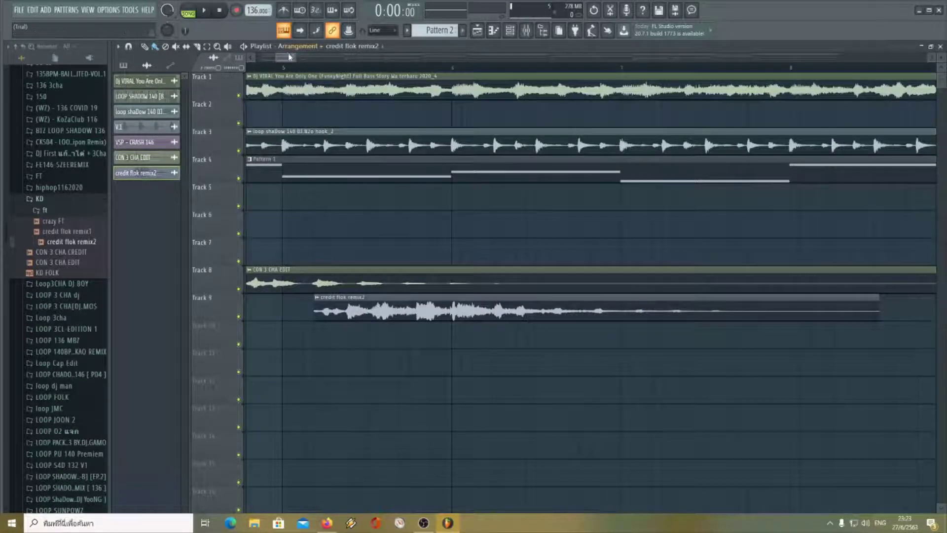
Step: Move the credit flok remix2 clip up to Track 8 over the tail of CON 3 CHA EDIT
left_click_drag(294, 58, 390, 58)
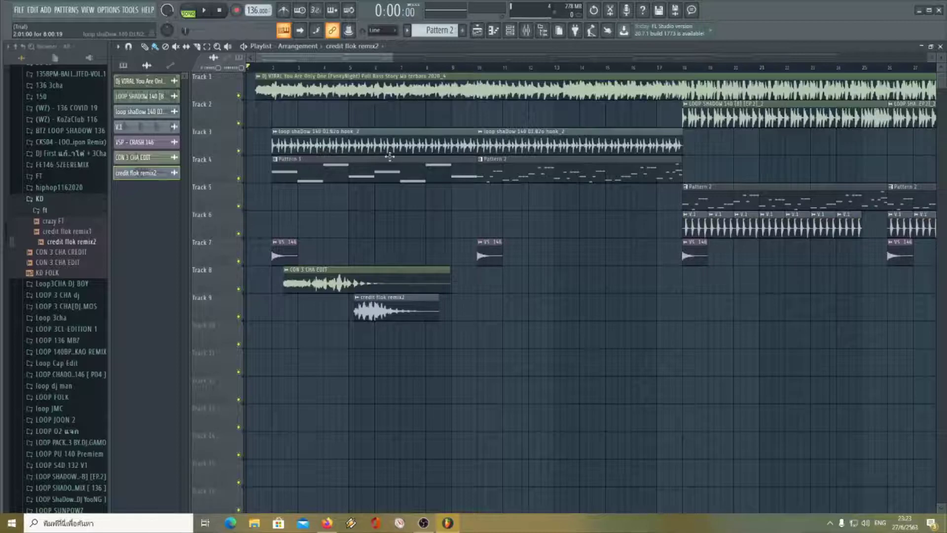
left_click_drag(396, 59, 288, 58)
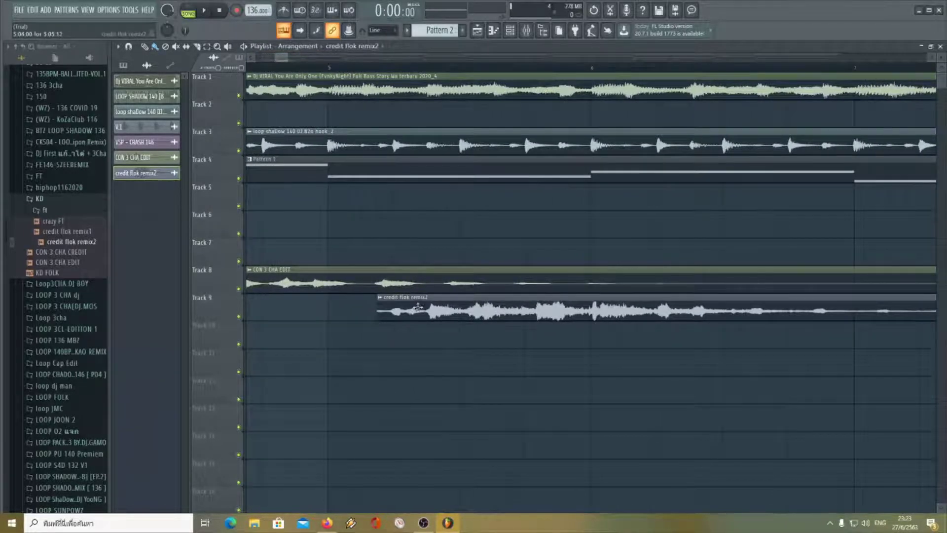
left_click_drag(418, 307, 418, 280)
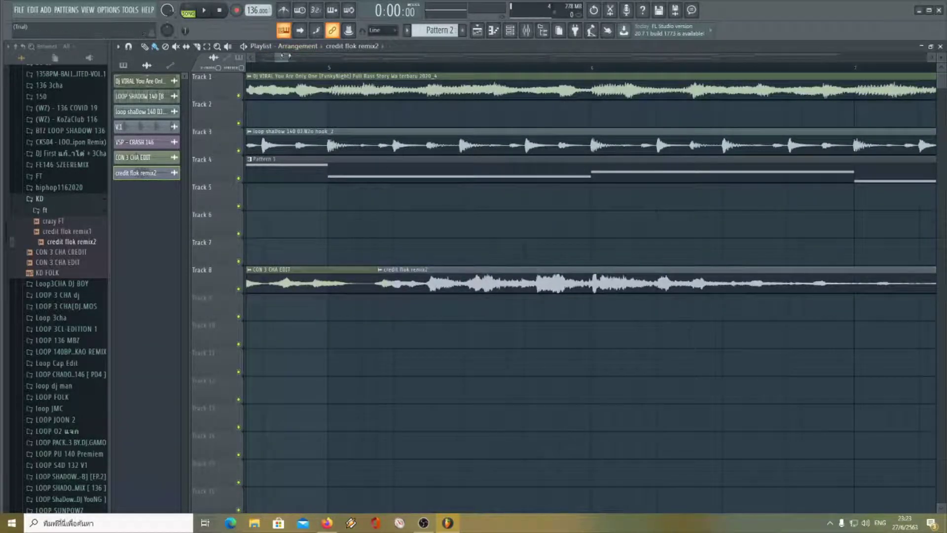
left_click_drag(287, 56, 360, 58)
left_click_drag(323, 59, 301, 59)
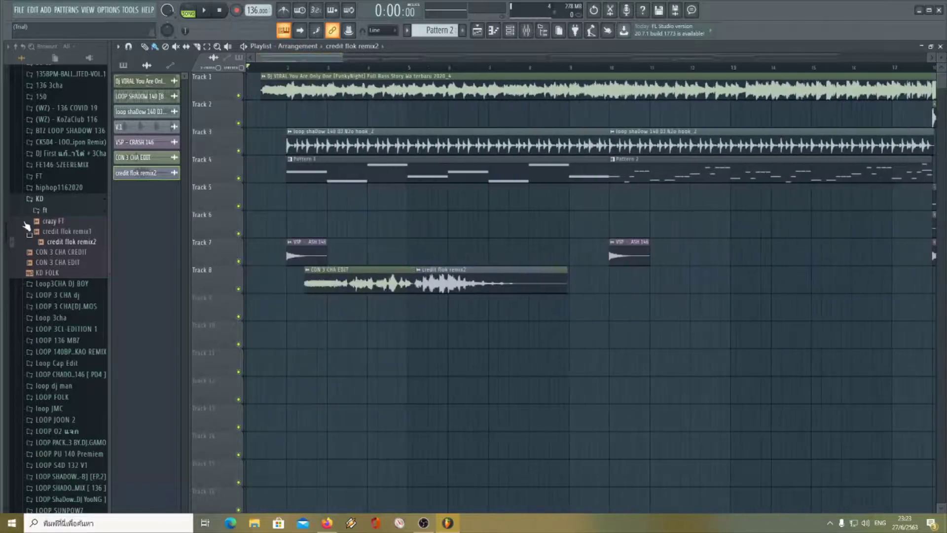
Step: Collapse the KD folder and the whole browser tree, and briefly view the channel rack
left_click(45, 201)
left_click(15, 47)
left_click(509, 30)
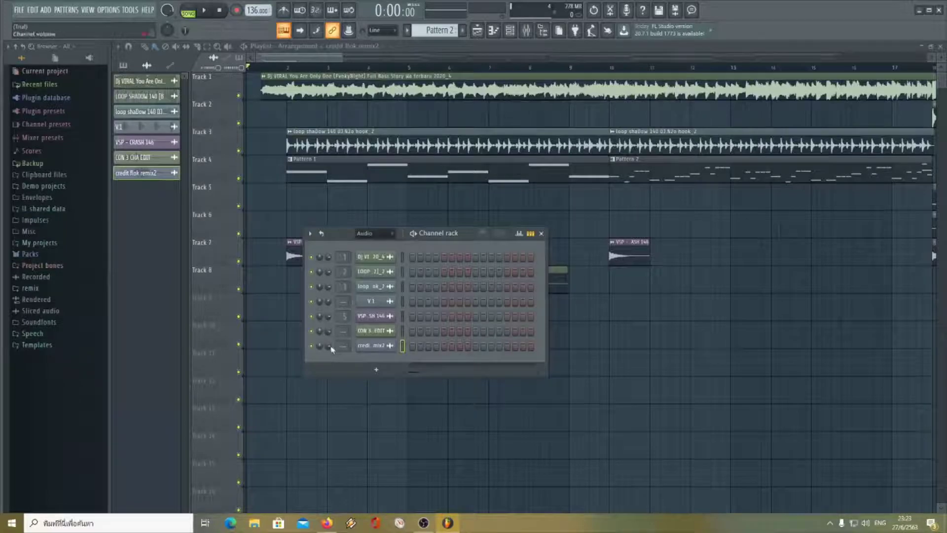
left_click(511, 33)
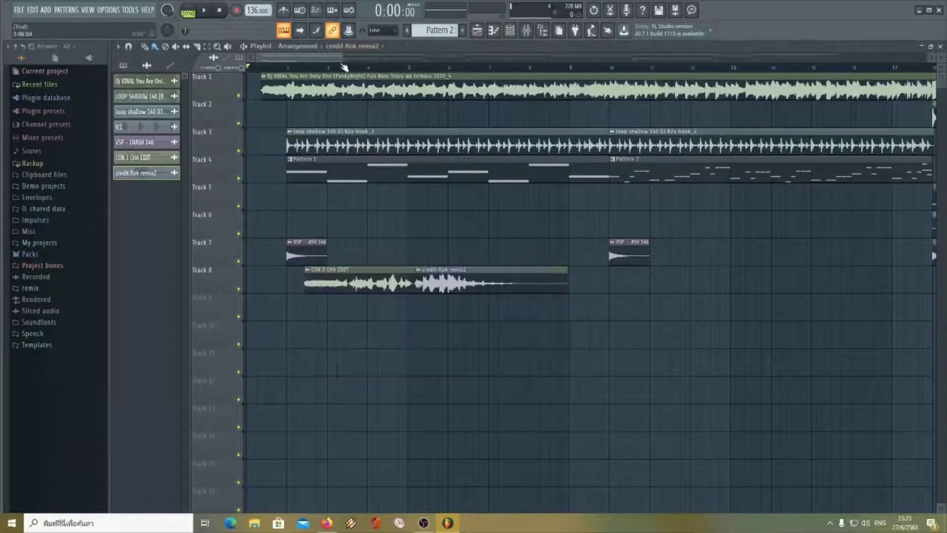
Step: Play the whole arrangement from the start to near its end and stop playback
left_click_drag(340, 59, 923, 58)
key("space")
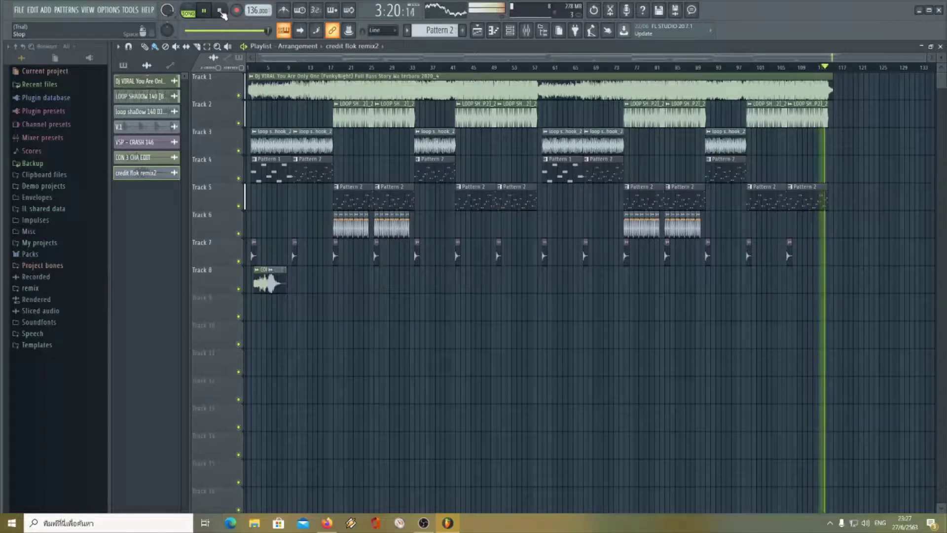
left_click(221, 12)
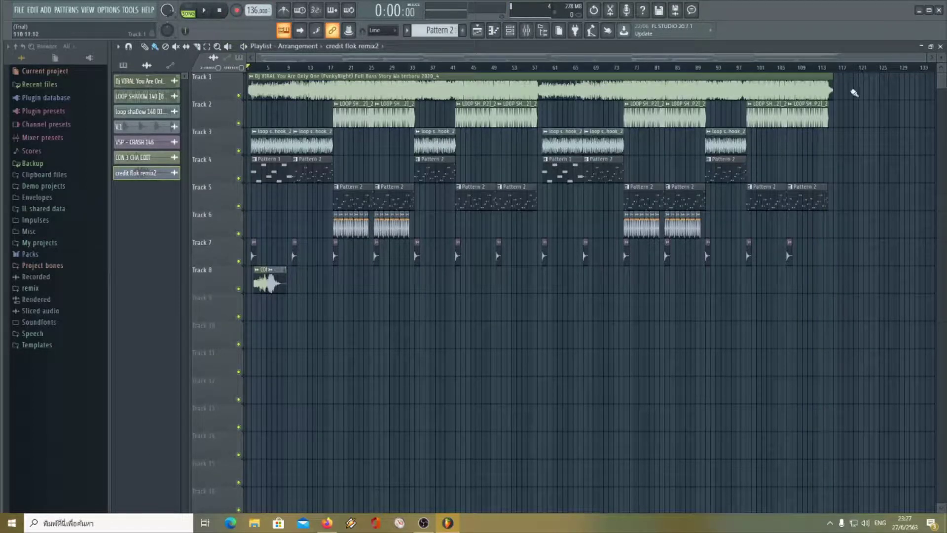
Step: Examine the opening section of the arrangement and the effect chain on the Dj VIRAL song's mixer track, and close the mixer
left_click_drag(924, 61, 834, 58)
left_click_drag(925, 57, 439, 57)
left_click(429, 75)
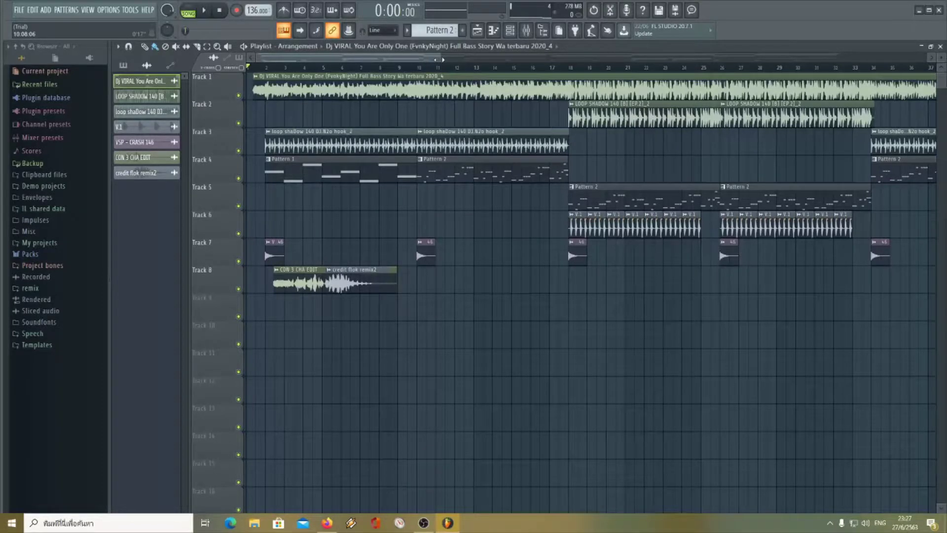
left_click_drag(437, 60, 417, 60)
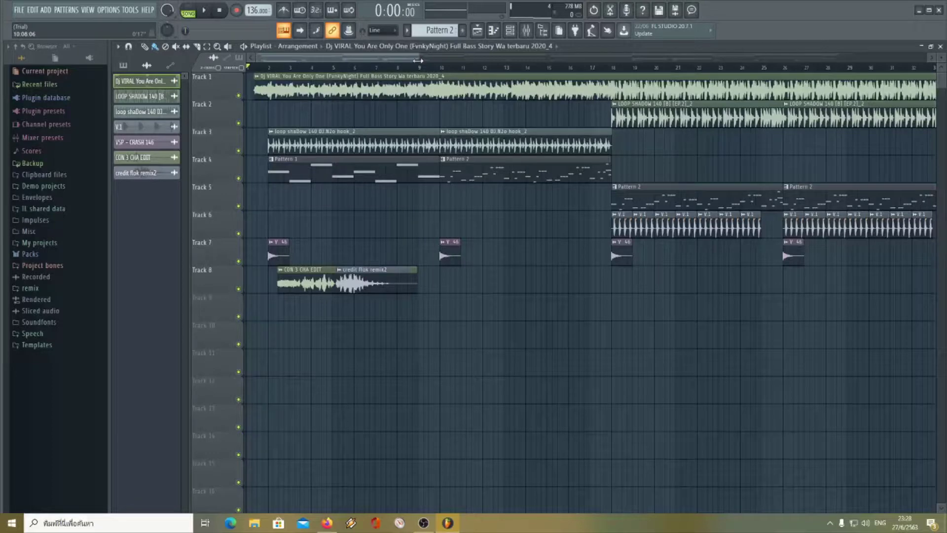
left_click(527, 30)
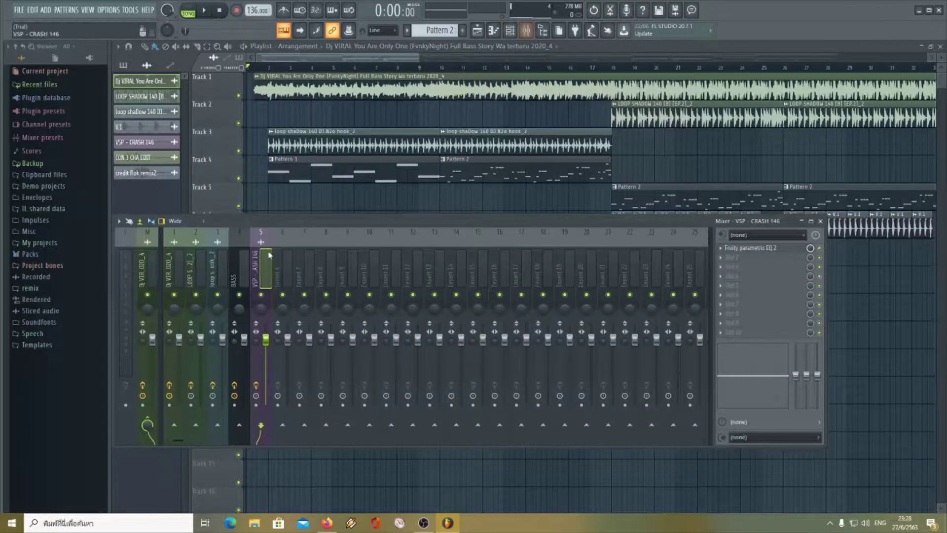
left_click(176, 278)
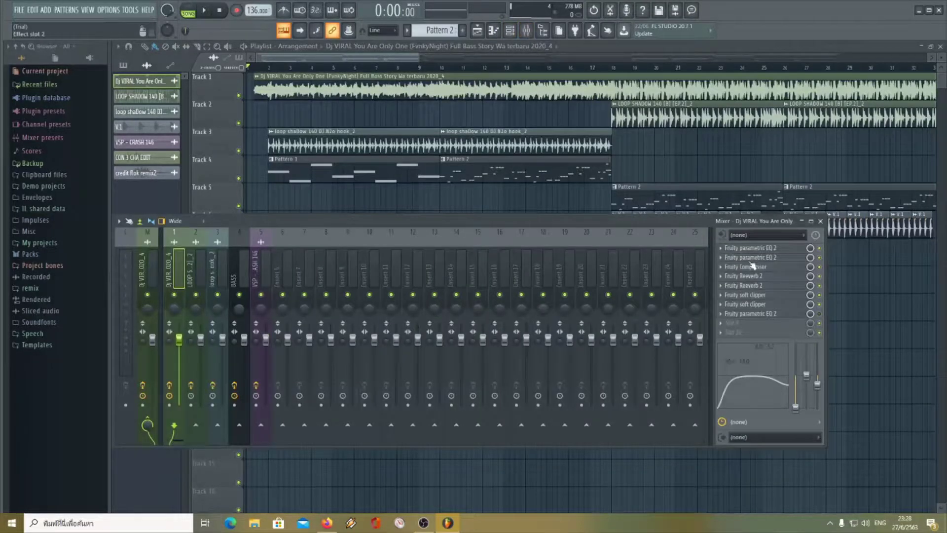
left_click(820, 221)
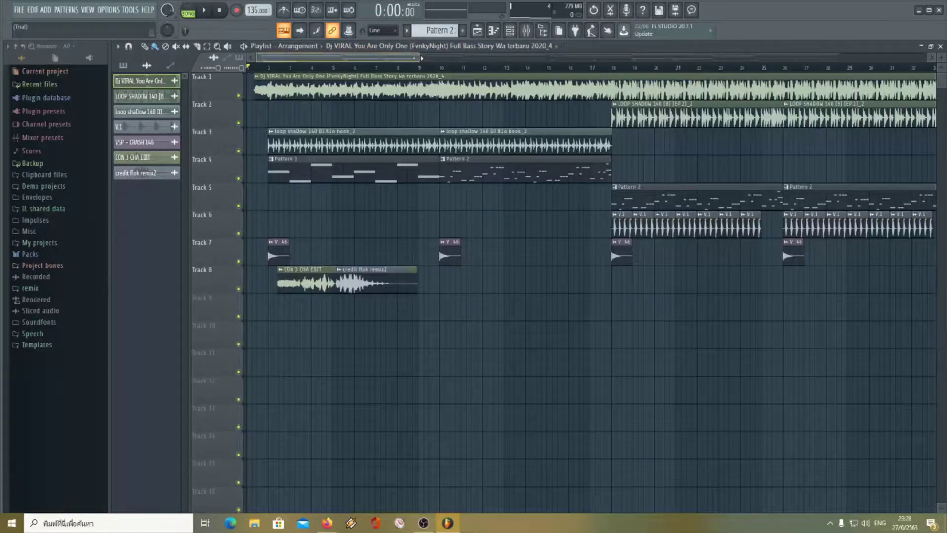
Step: Show the full arrangement in the playlist and switch to the OBS window
left_click_drag(422, 58, 371, 59)
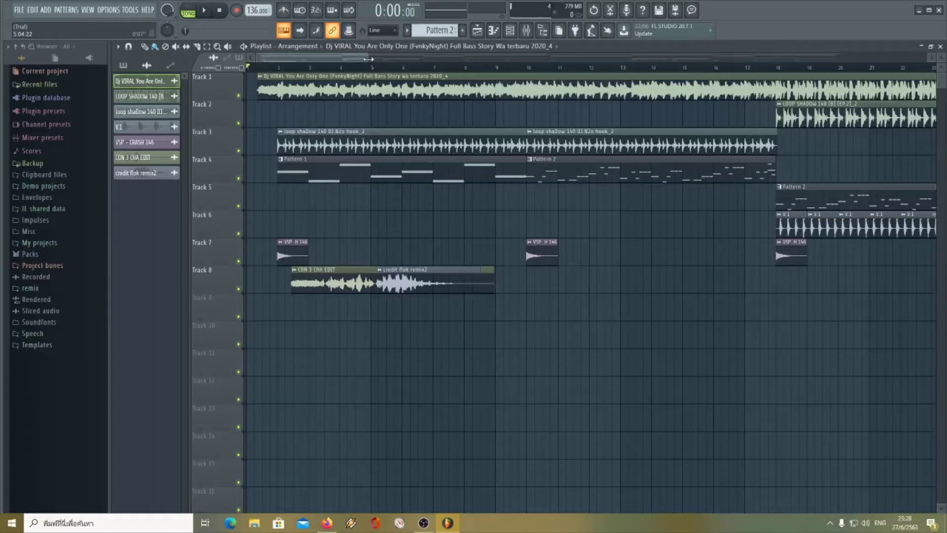
left_click_drag(368, 59, 926, 59)
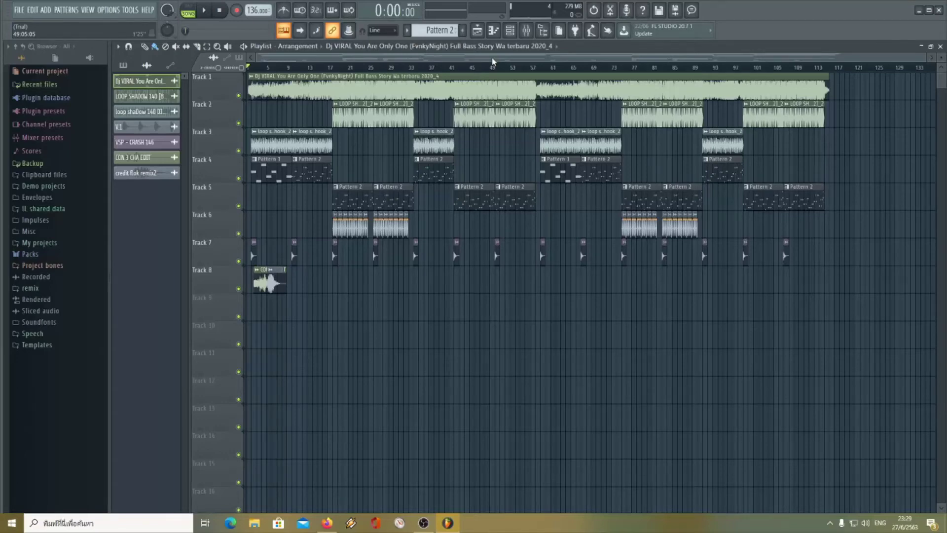
left_click(424, 522)
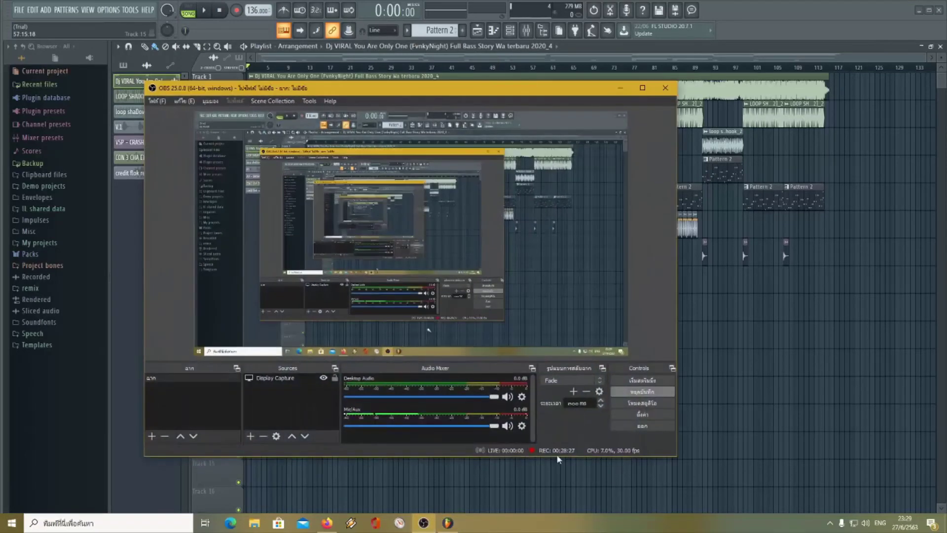